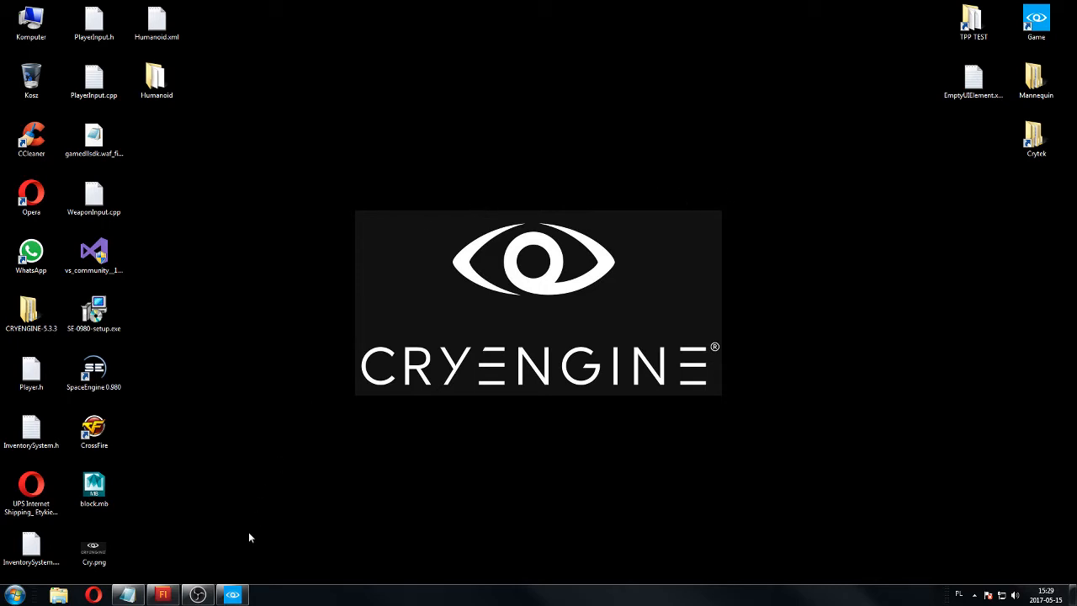
# Open the CRYENGINE Launcher and create a C++ project named UITutorials from the Third Person Shooter template.
pyautogui.click(242, 597)
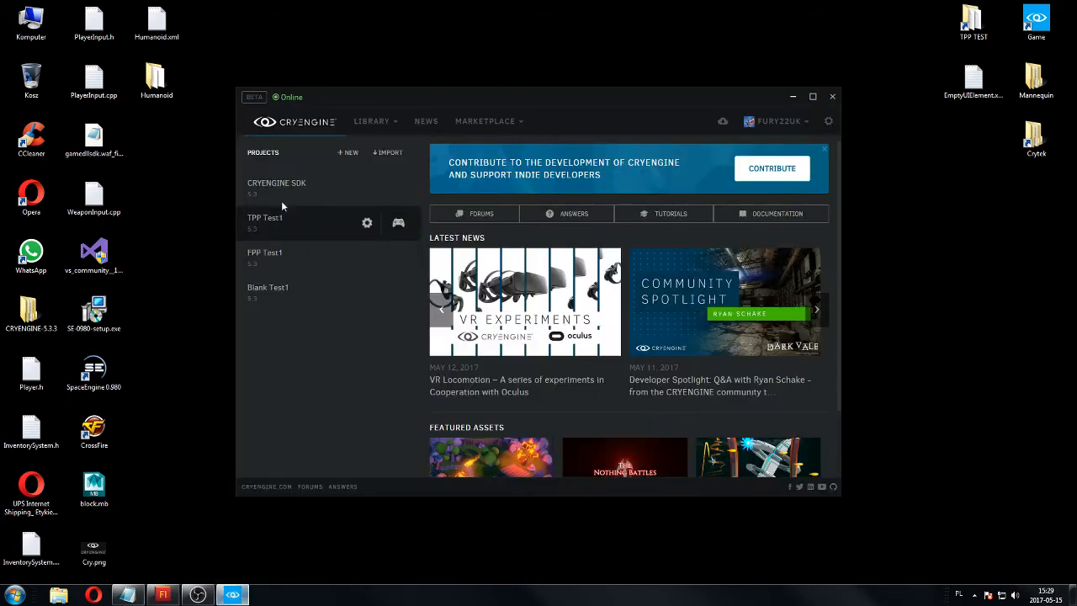
pyautogui.click(350, 153)
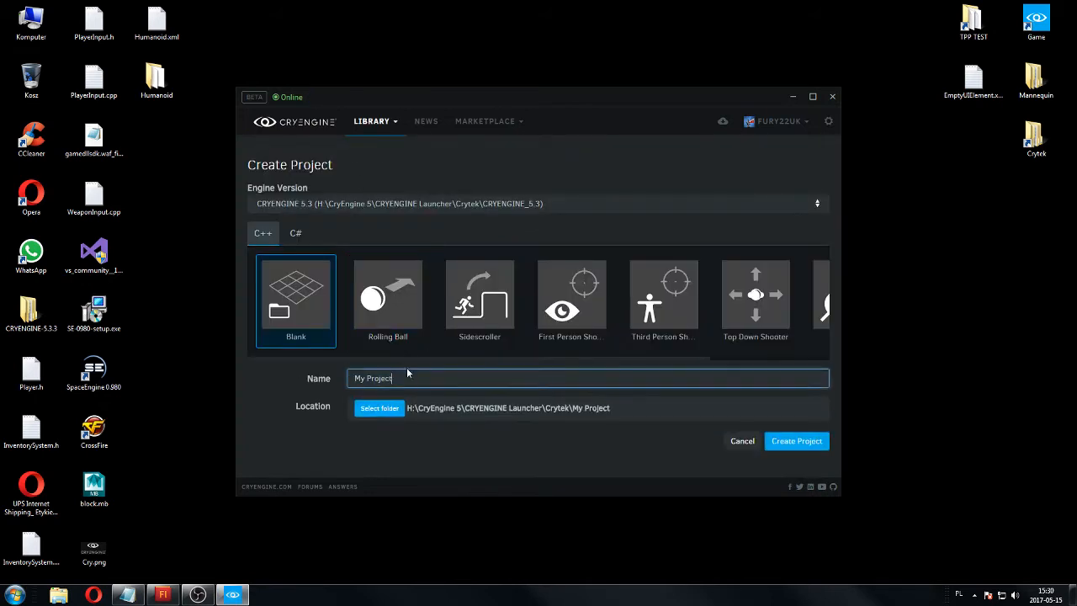
pyautogui.moveTo(398, 379); pyautogui.dragTo(160, 391)
pyautogui.write('UITutorial')
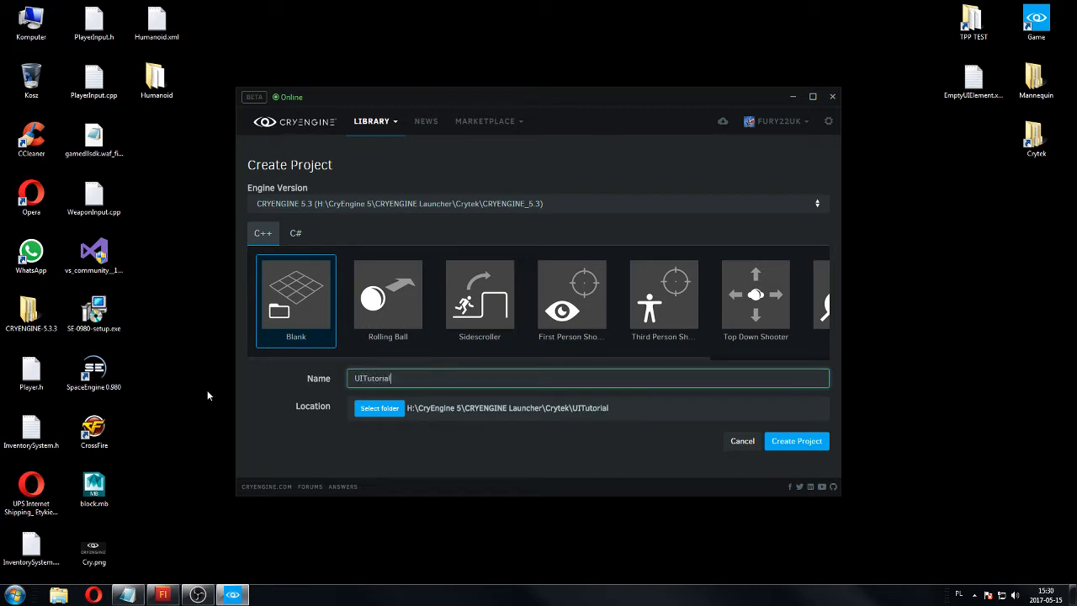
pyautogui.write('s')
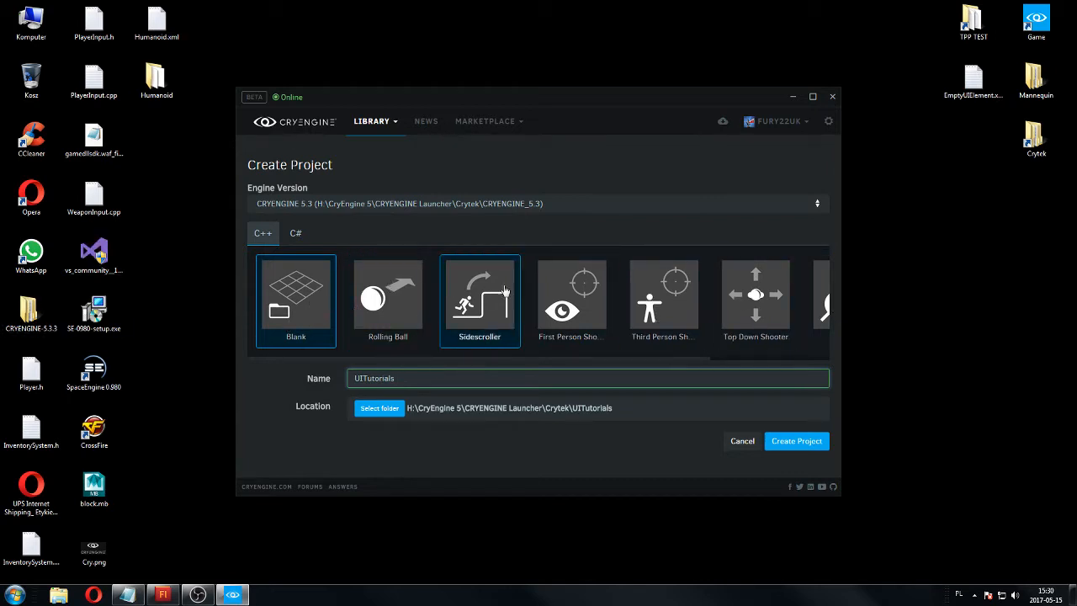
pyautogui.click(651, 298)
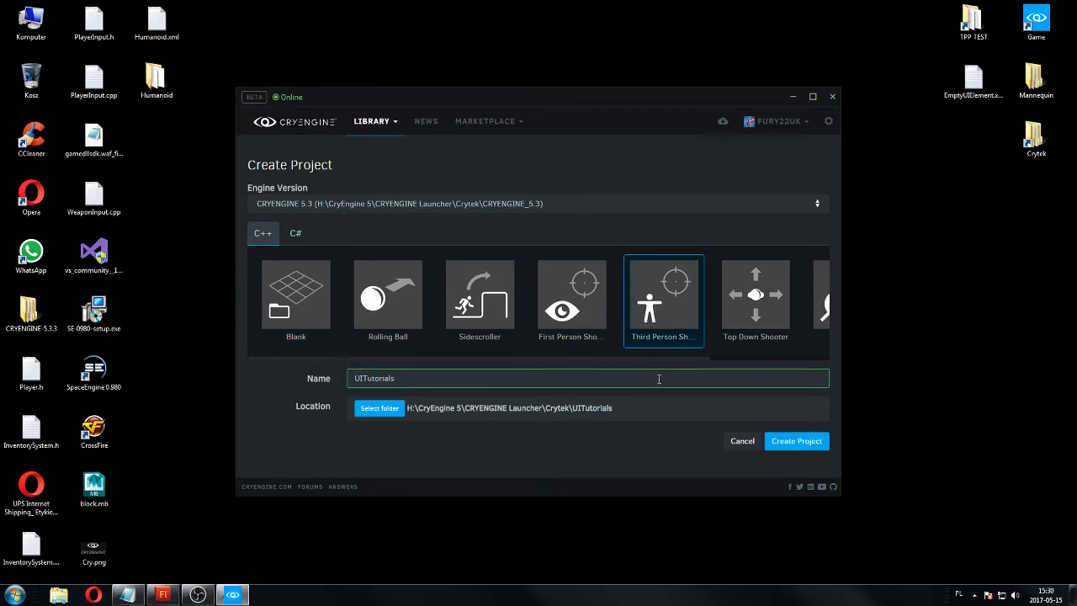
pyautogui.click(791, 441)
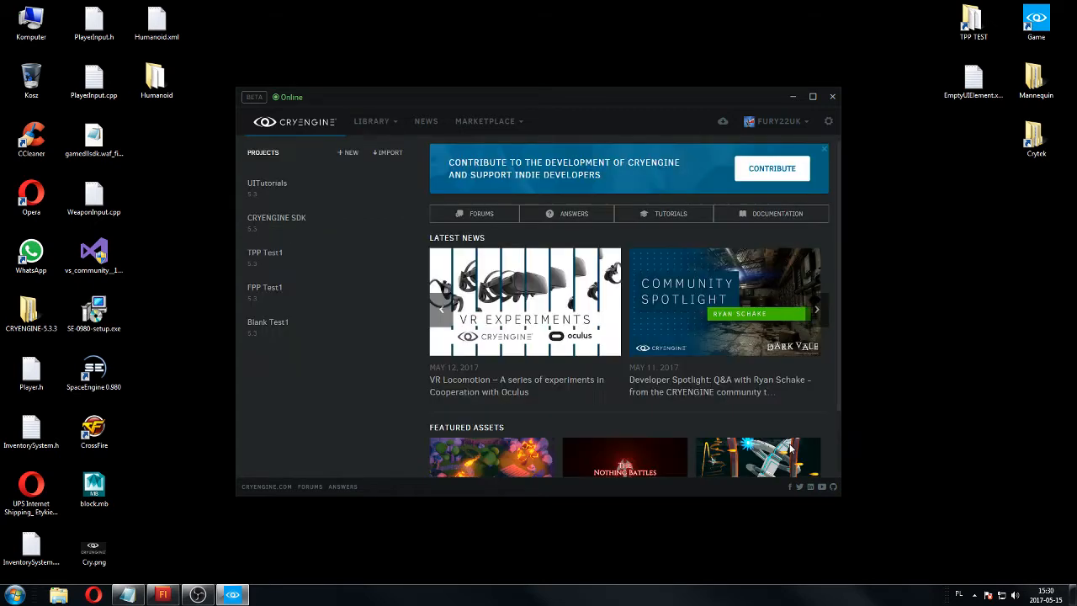
pyautogui.click(832, 98)
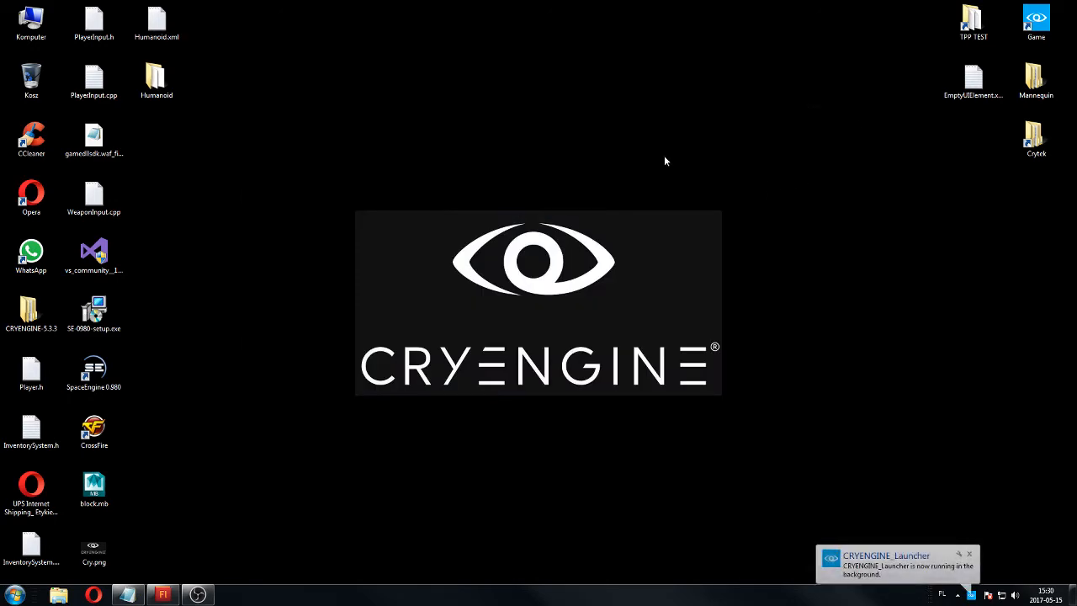
pyautogui.doubleClick(1029, 140)
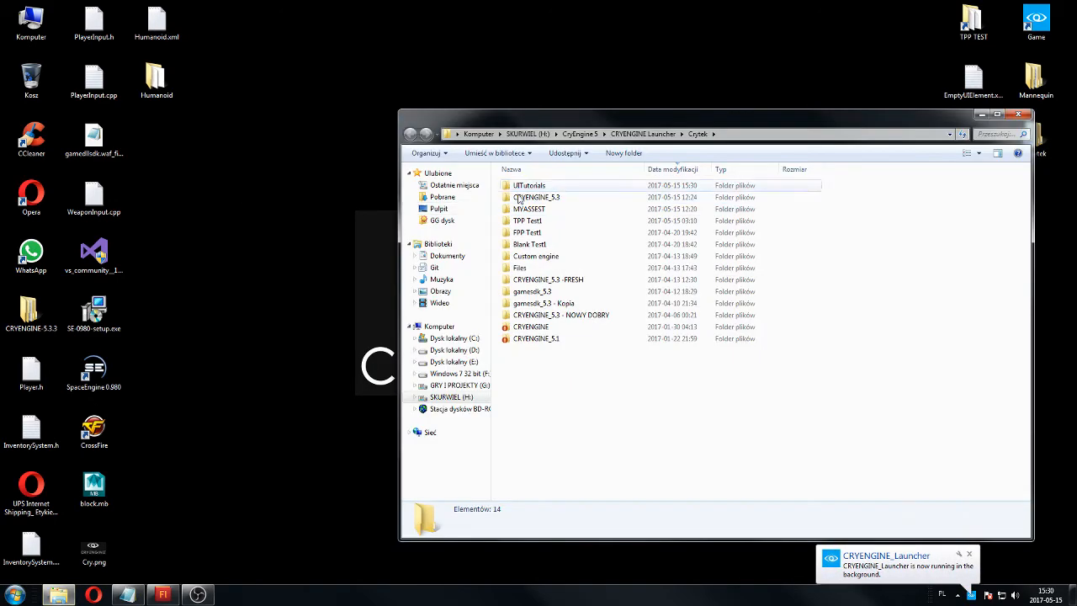
pyautogui.click(1016, 119)
pyautogui.click(971, 595)
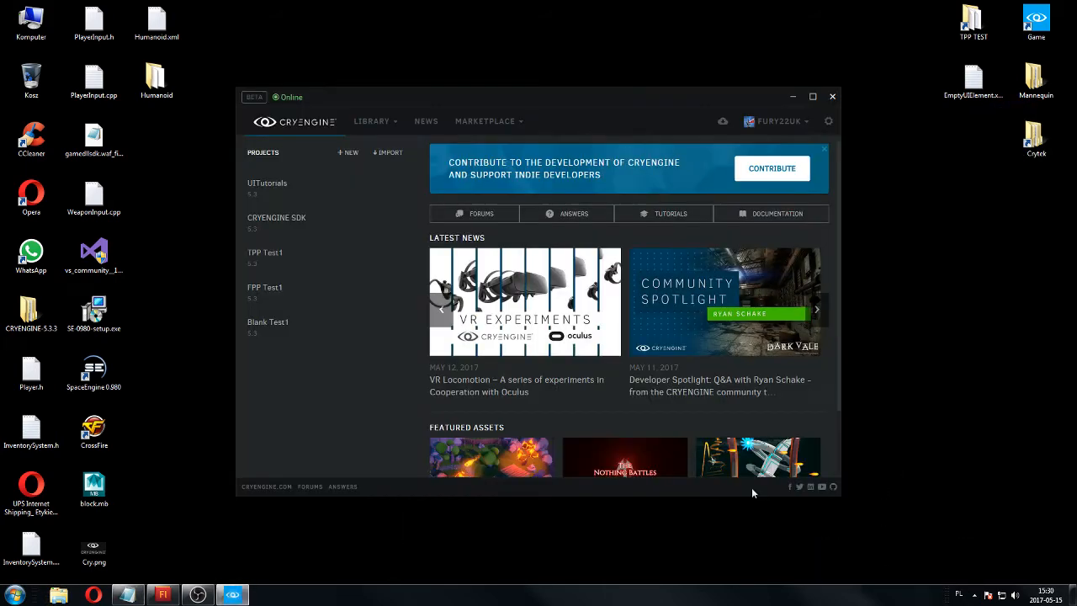
# Reveal the UITutorials project in Explorer and open its Assets\Libs folder.
pyautogui.click(368, 188)
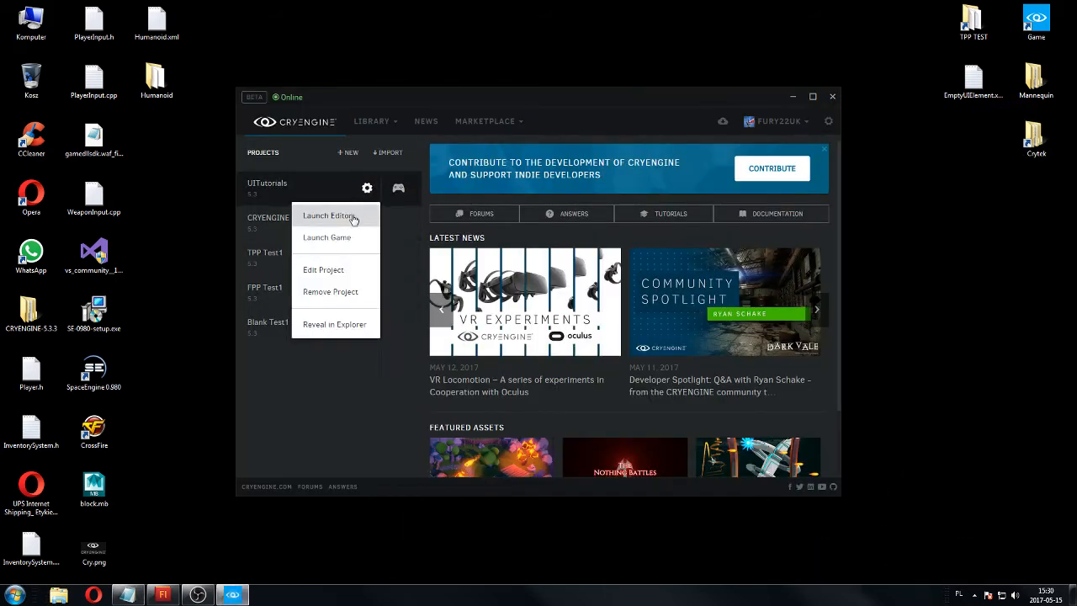
pyautogui.click(345, 329)
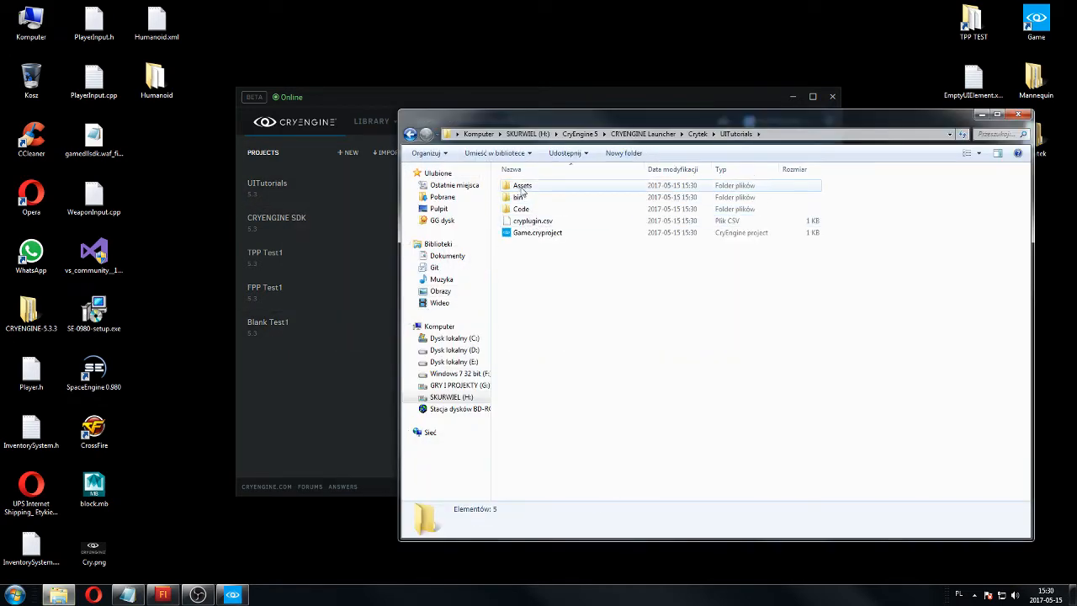
pyautogui.click(521, 186)
pyautogui.doubleClick(521, 187)
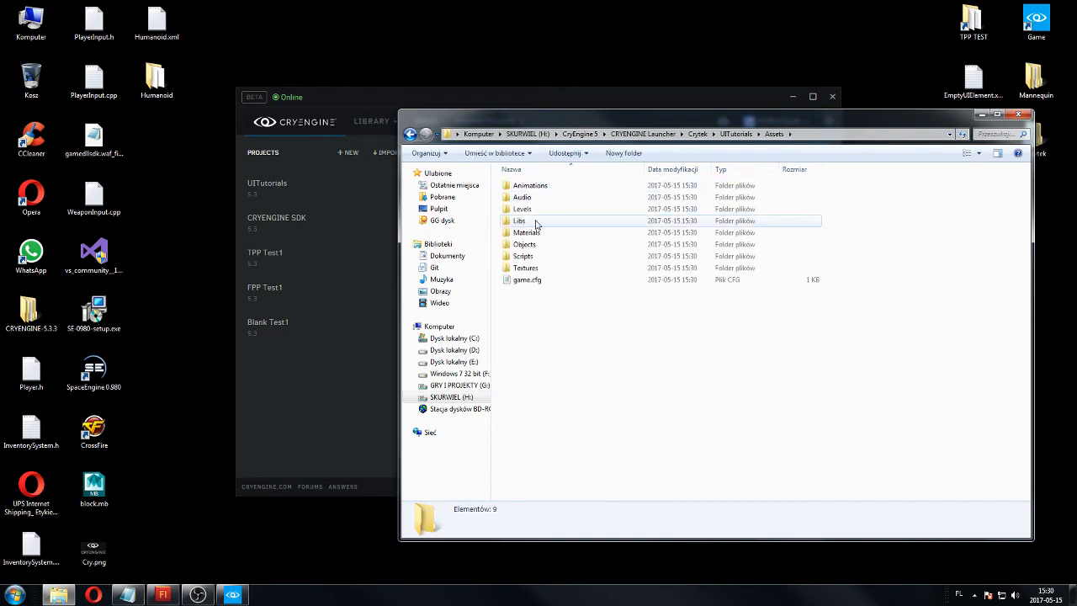
pyautogui.doubleClick(533, 220)
# Create a folder named UI inside Libs and open it.
pyautogui.rightClick(533, 274)
pyautogui.moveTo(562, 474)
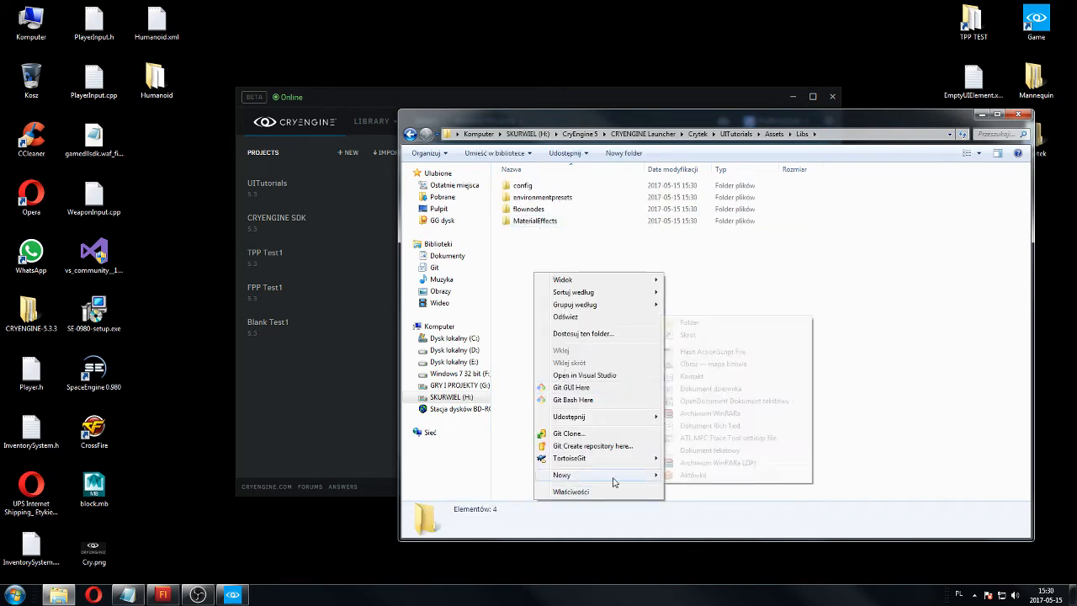
pyautogui.click(715, 321)
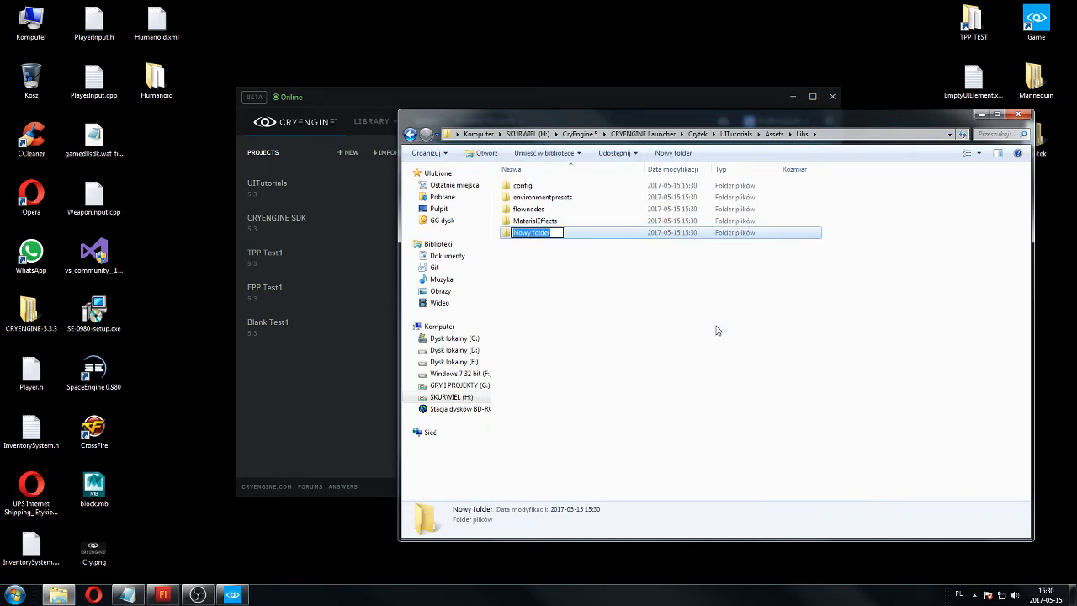
pyautogui.write('UI')
pyautogui.press('Return')
pyautogui.press('Return')
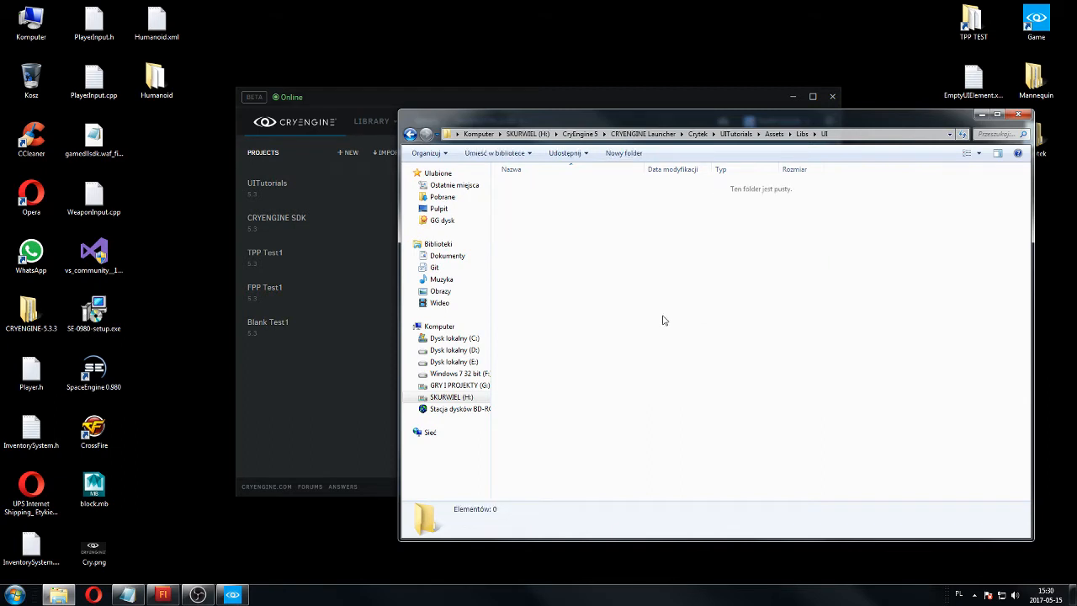
# Create a folder named UIElements inside the UI folder.
pyautogui.rightClick(706, 262)
pyautogui.moveTo(779, 476)
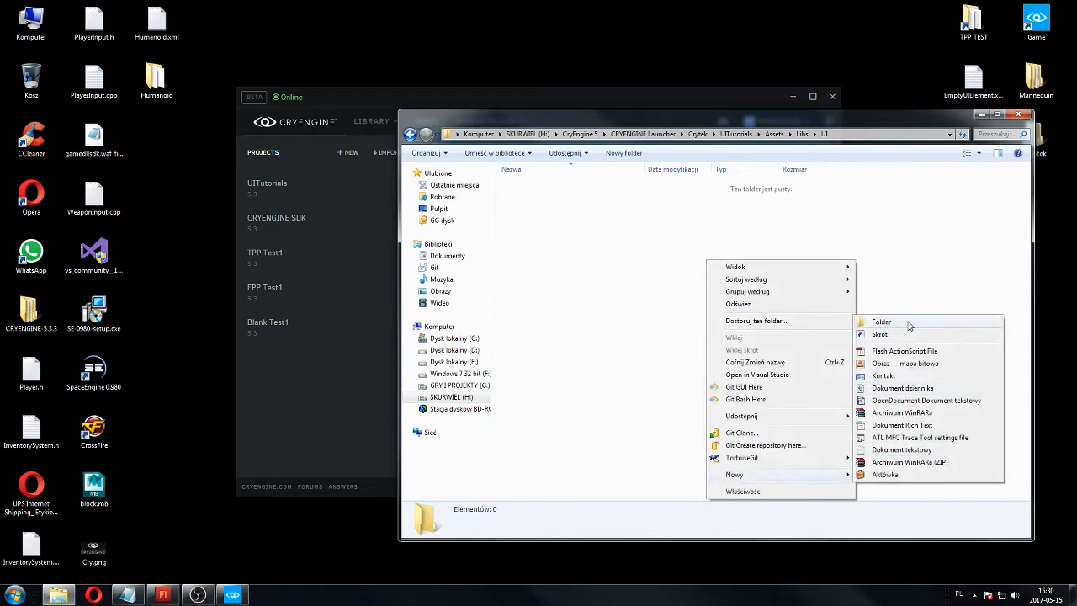
pyautogui.click(880, 322)
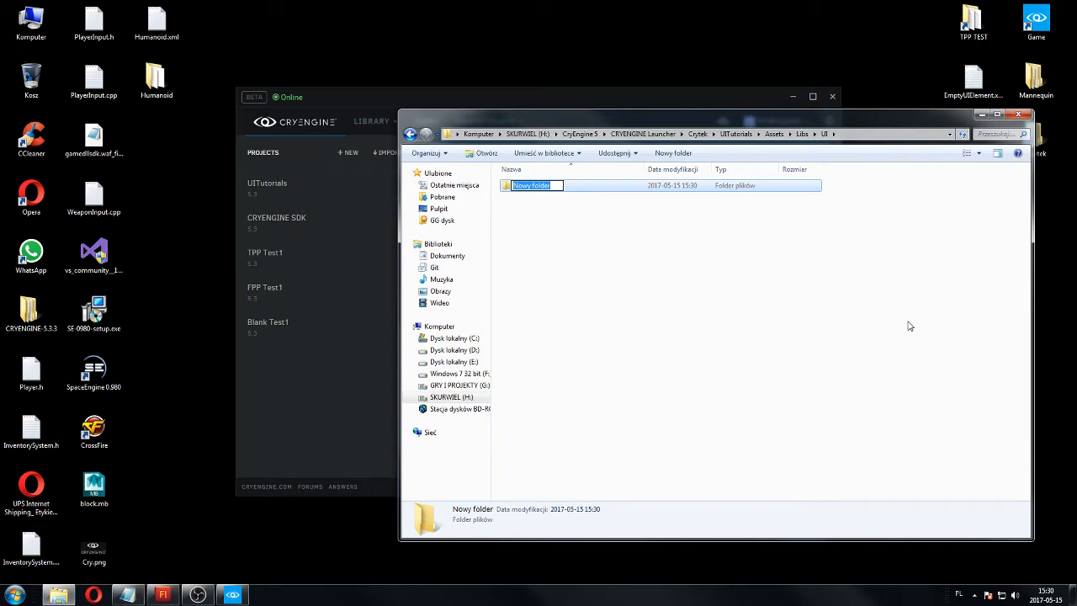
pyautogui.write('UIElements')
pyautogui.press('Return')
# Create a second folder named UIActions inside the UI folder, next to UIElements.
pyautogui.rightClick(615, 329)
pyautogui.moveTo(678, 547)
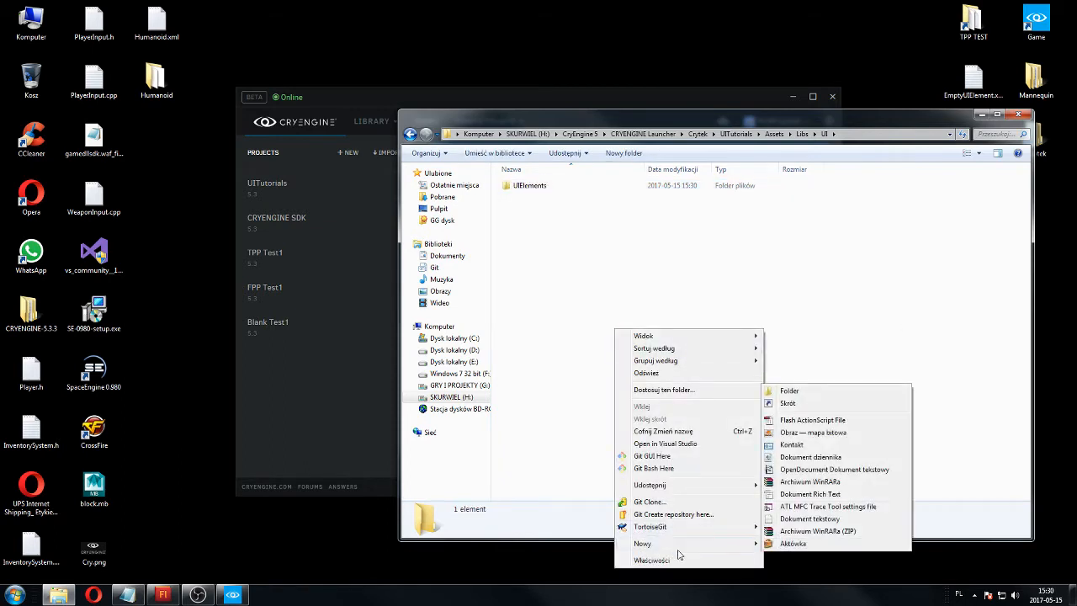
pyautogui.click(790, 390)
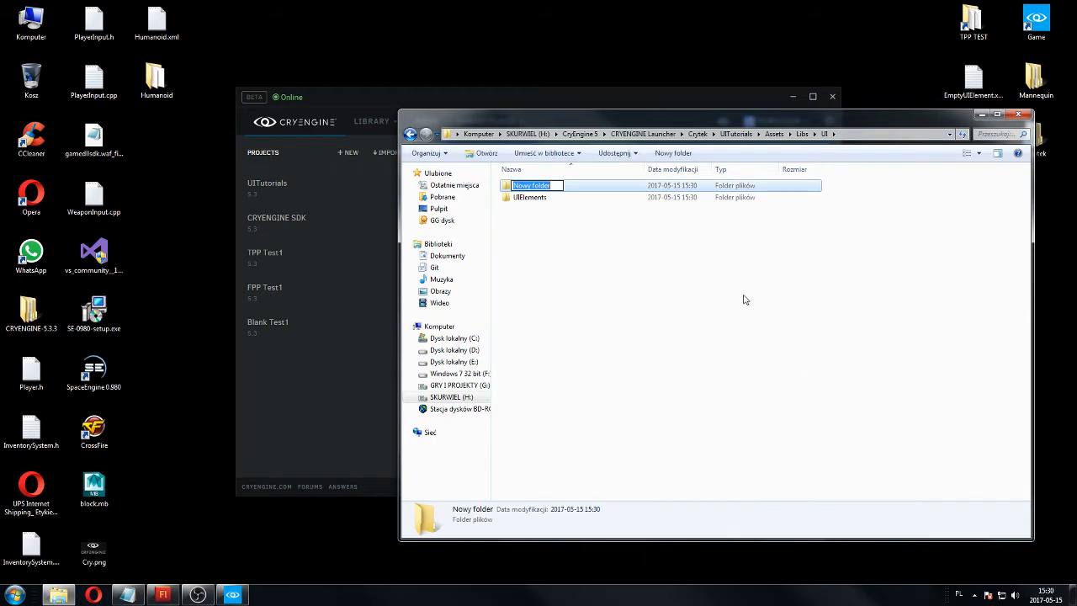
pyautogui.write('UIActions')
pyautogui.press('Return')
pyautogui.click(658, 303)
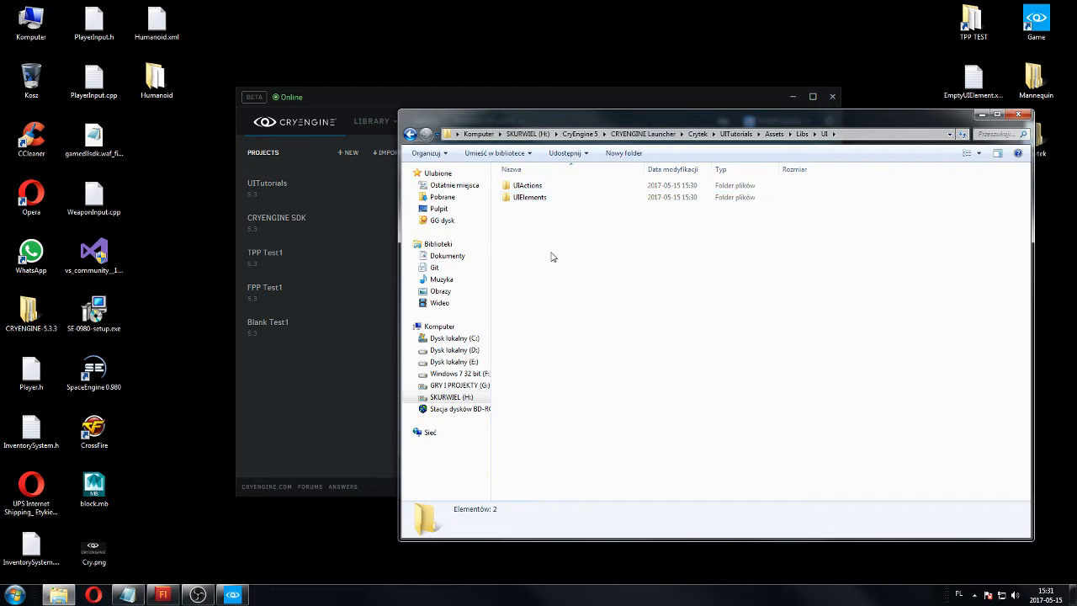
pyautogui.moveTo(543, 249); pyautogui.dragTo(855, 404)
pyautogui.moveTo(495, 230); pyautogui.dragTo(991, 493)
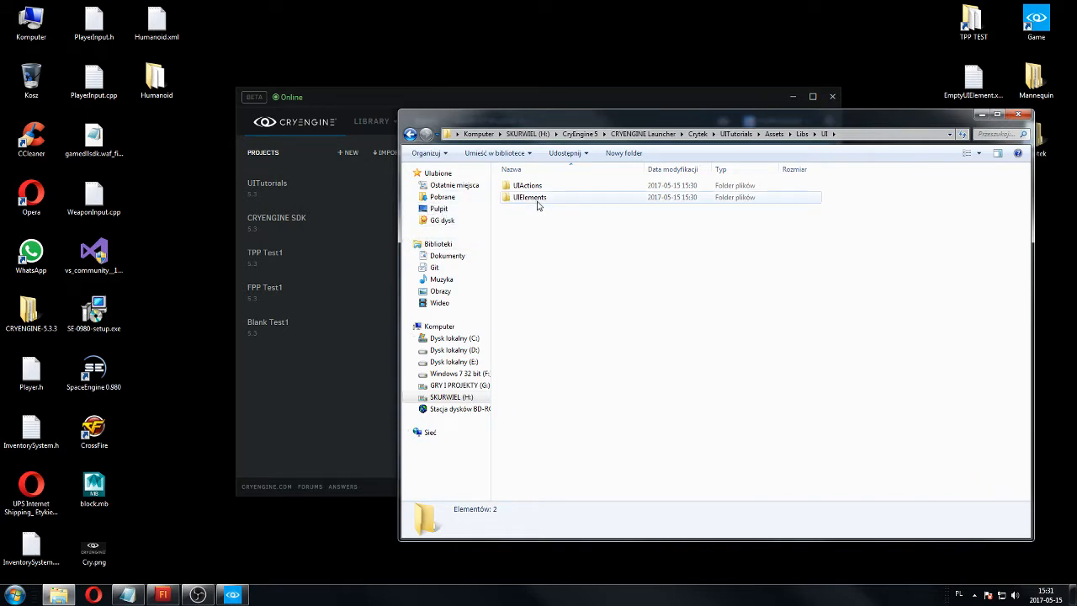
pyautogui.click(538, 202)
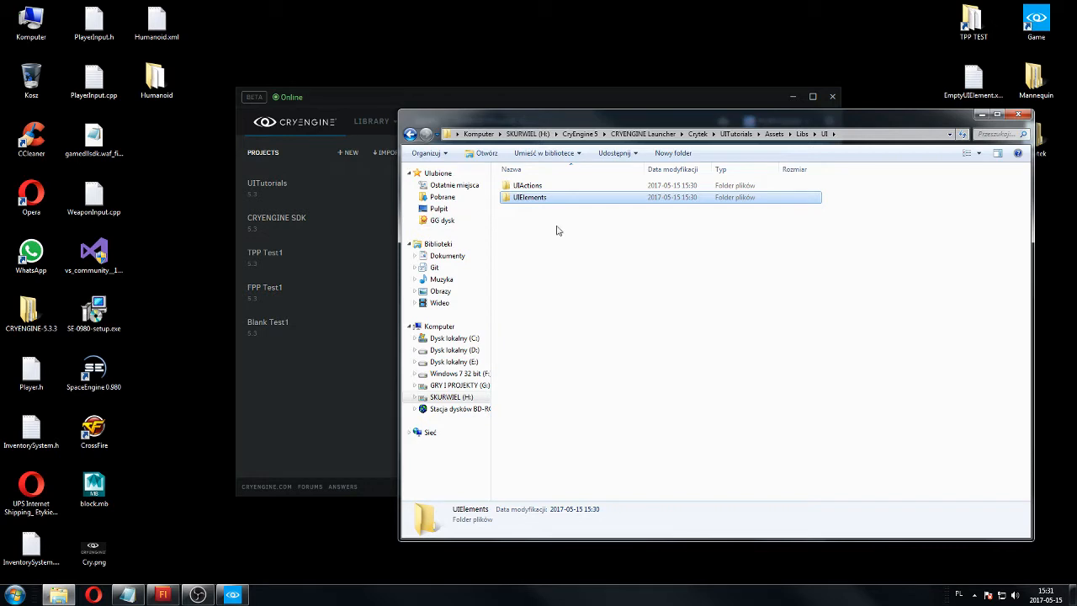
pyautogui.moveTo(555, 227); pyautogui.dragTo(897, 391)
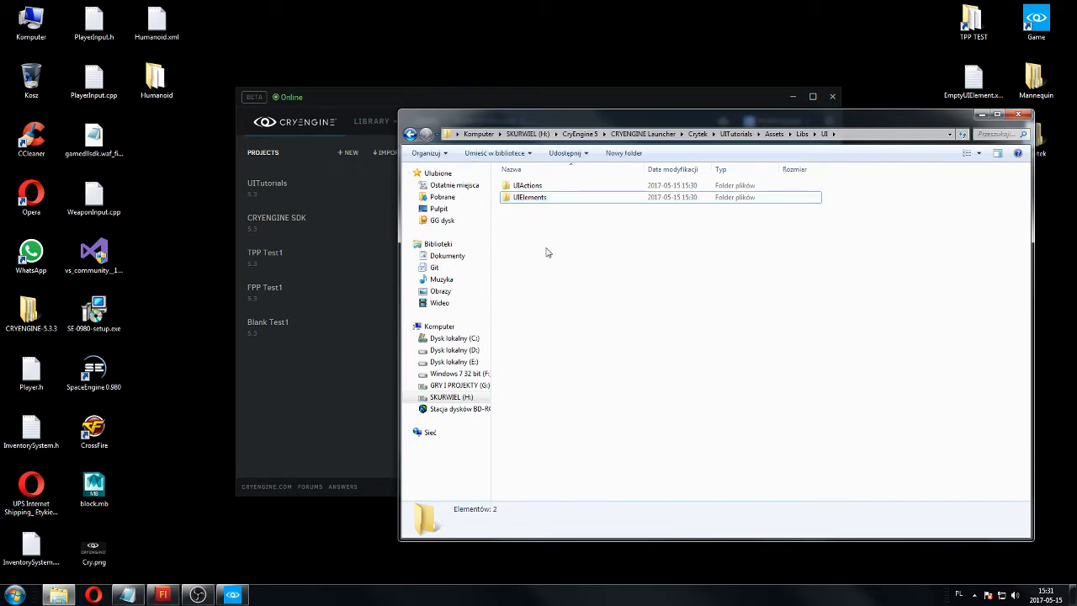
pyautogui.moveTo(543, 234); pyautogui.dragTo(823, 429)
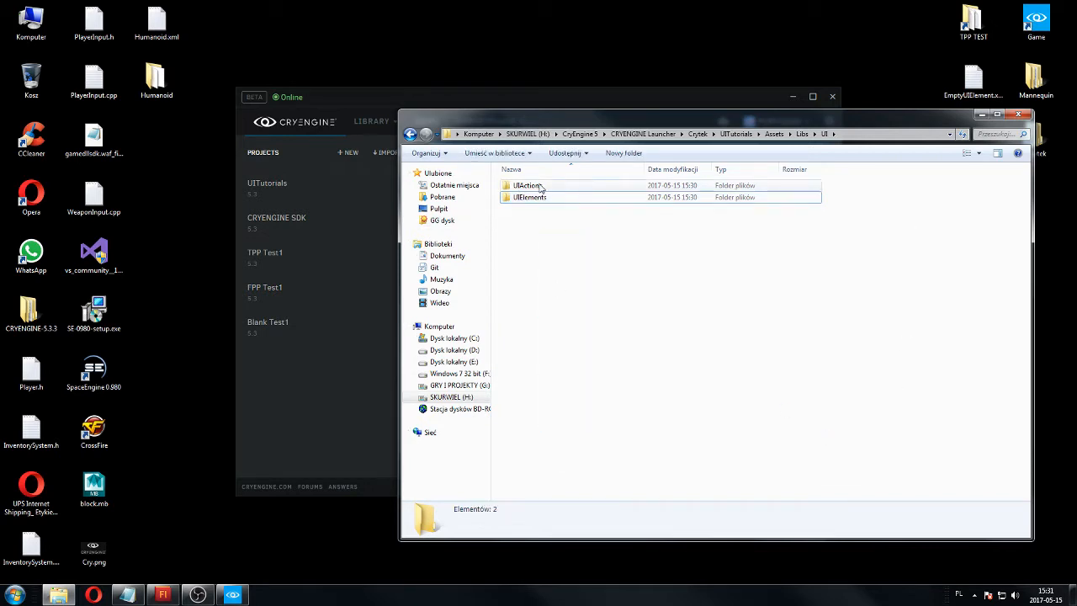
pyautogui.click(540, 186)
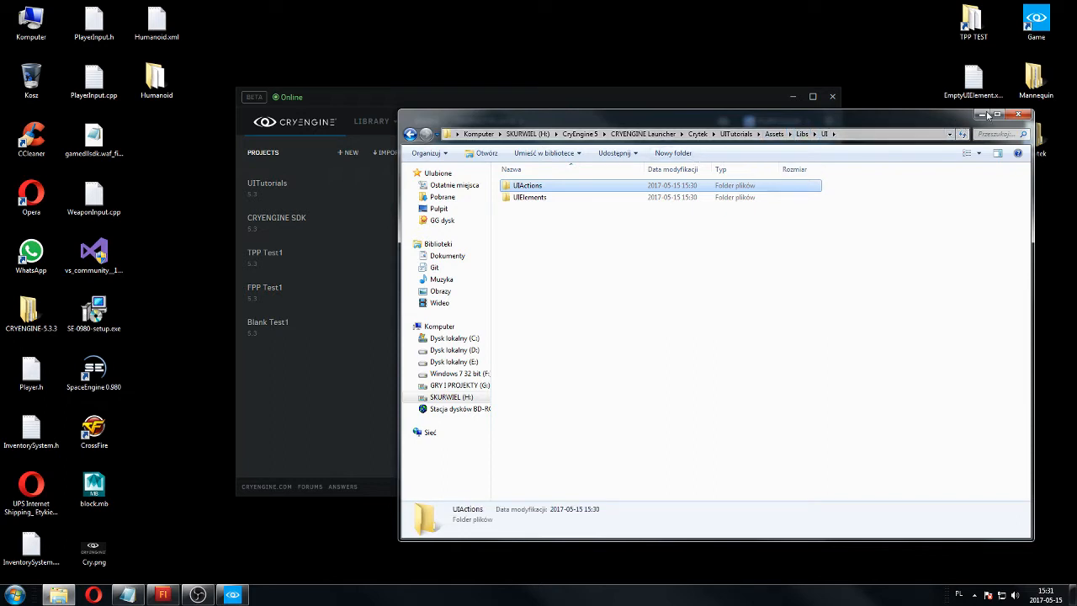
pyautogui.click(634, 281)
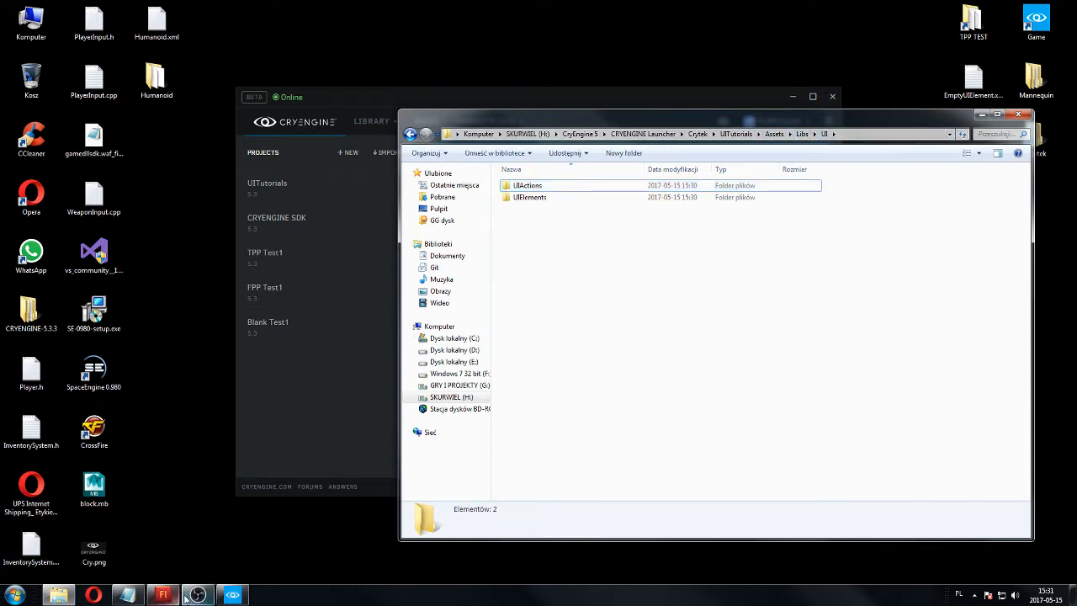
# Switch to Adobe Flash CS5.5 and create a new ActionScript 2.0 document.
pyautogui.moveTo(171, 595)
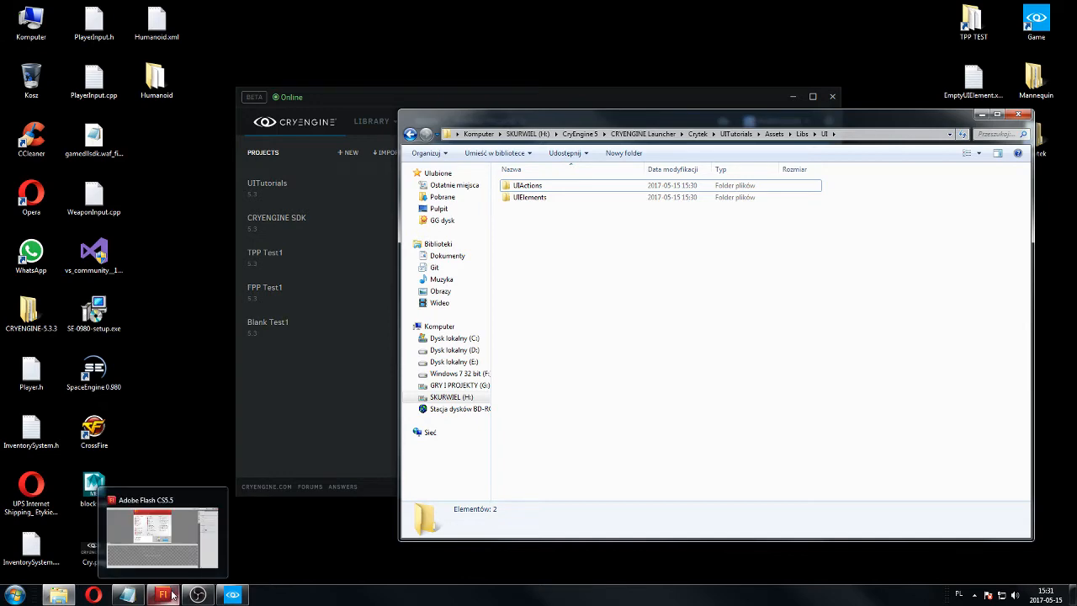
pyautogui.click(160, 533)
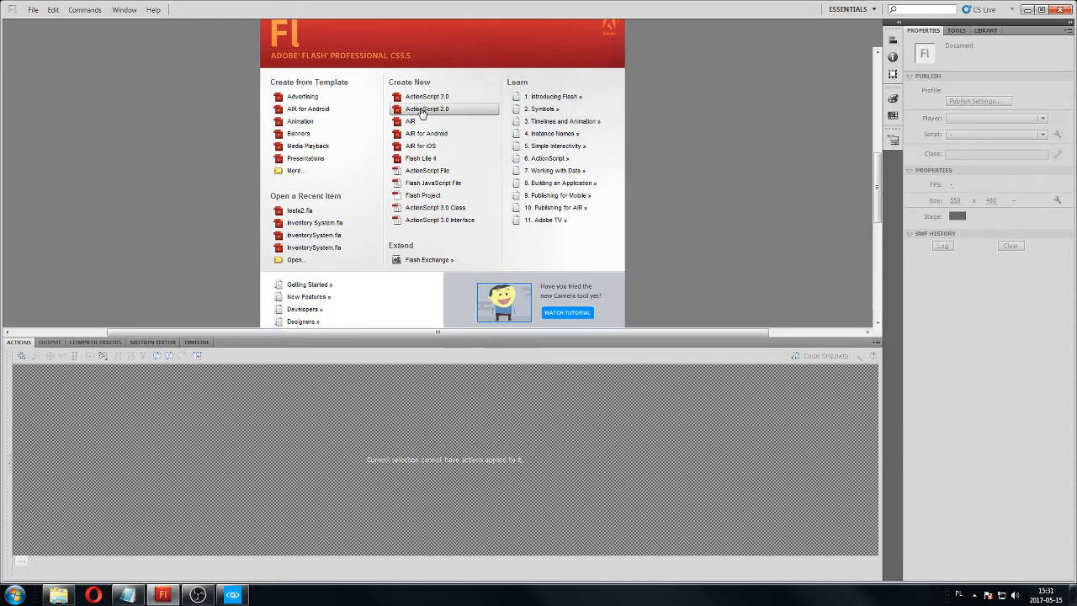
pyautogui.click(420, 110)
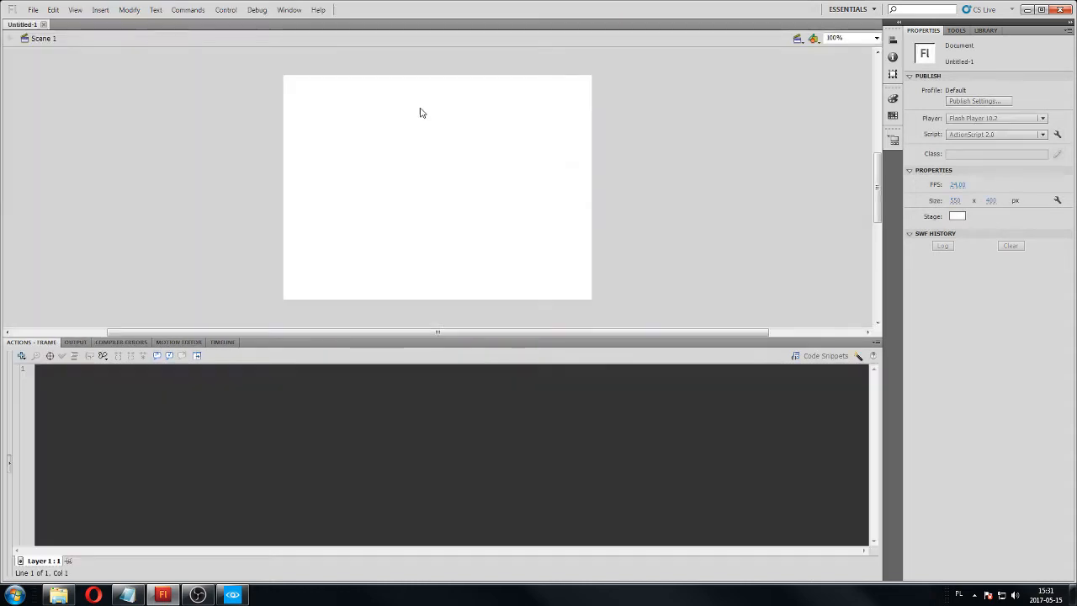
# Set the document's target player to Flash Player 8 and its frame rate to 60 FPS.
pyautogui.click(991, 118)
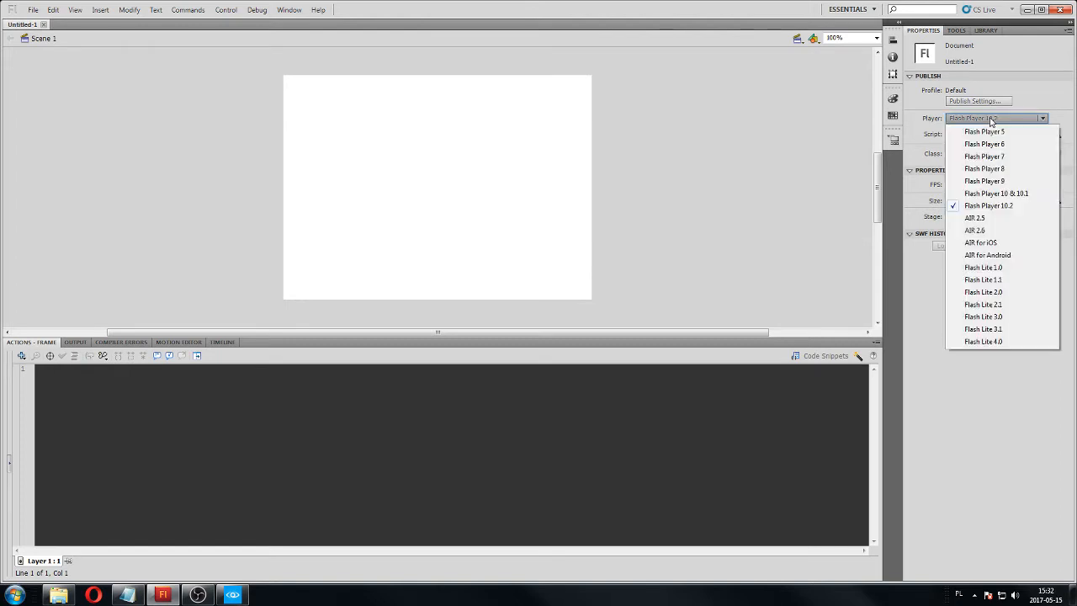
pyautogui.click(1004, 170)
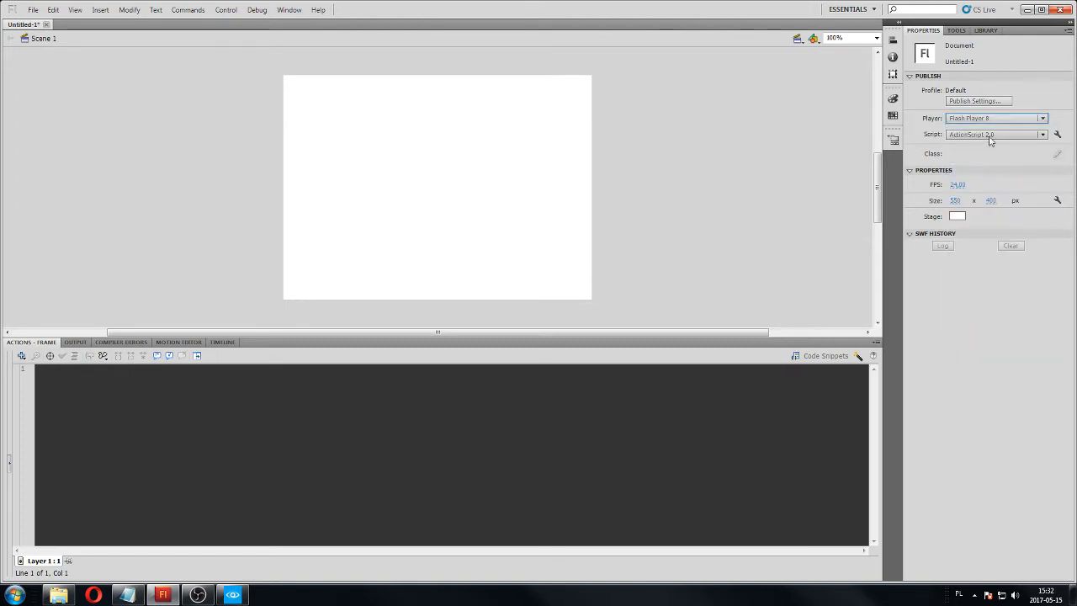
pyautogui.click(961, 185)
pyautogui.write('60')
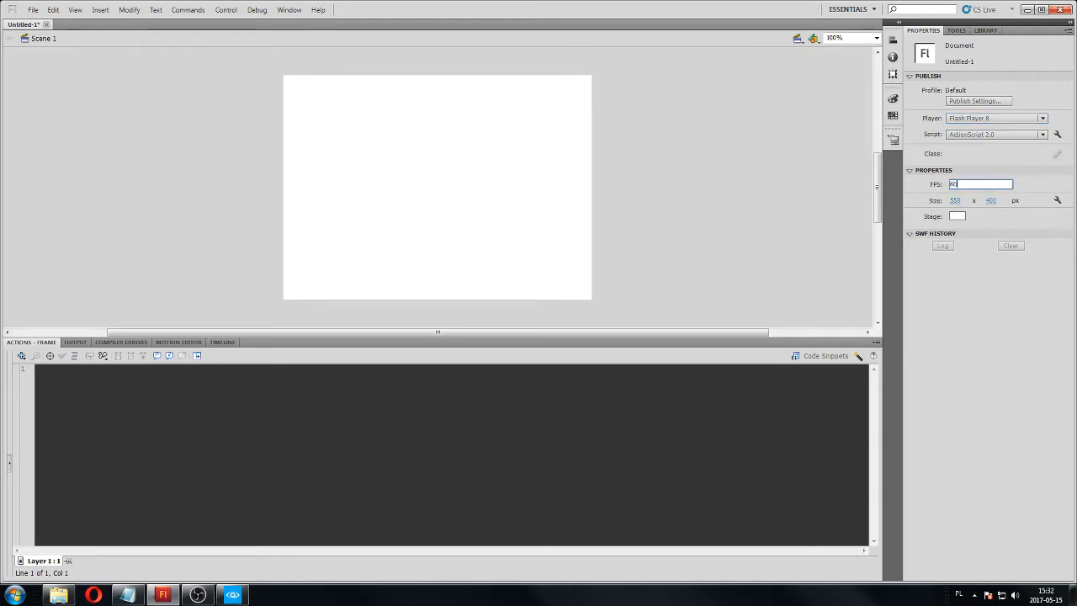
pyautogui.press('Return')
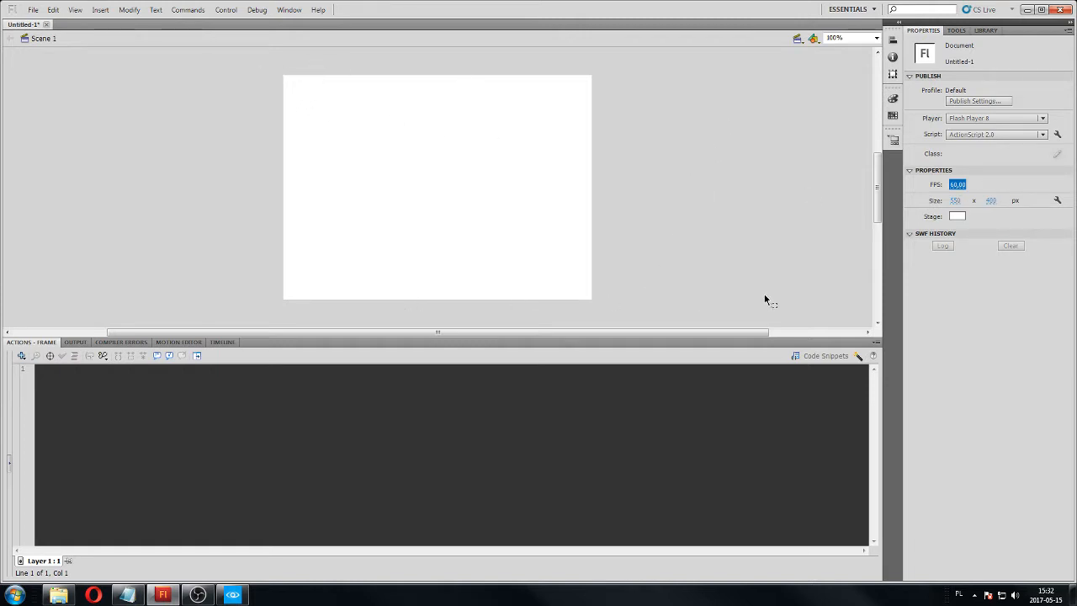
# Set the stage size to 1920 x 1080 px.
pyautogui.click(956, 202)
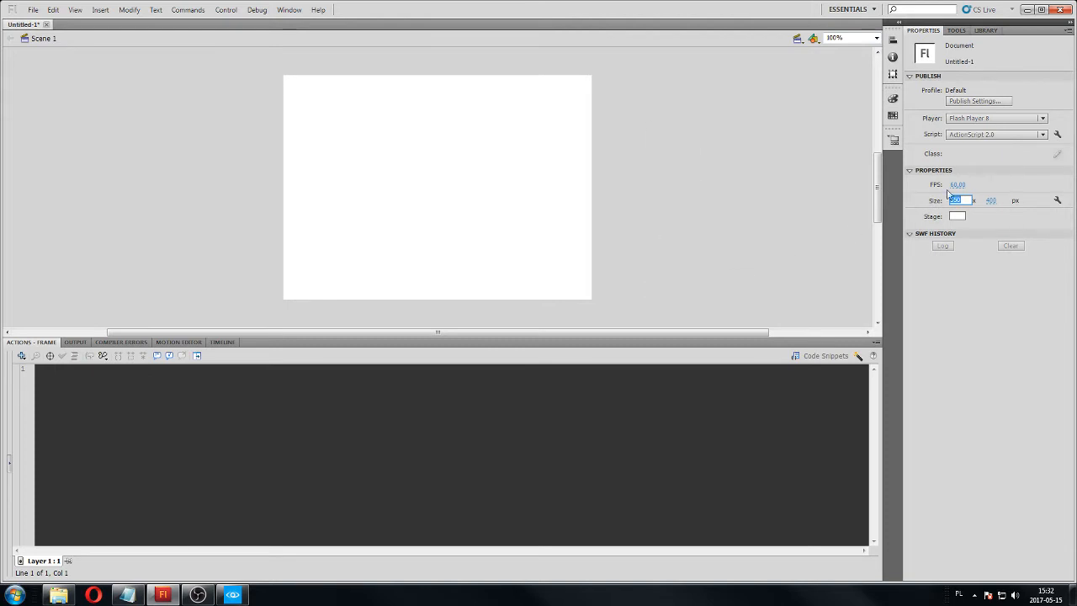
pyautogui.moveTo(964, 200); pyautogui.dragTo(947, 200)
pyautogui.write('15')
pyautogui.write('20')
pyautogui.press('Tab')
pyautogui.write('1080')
pyautogui.press('Return')
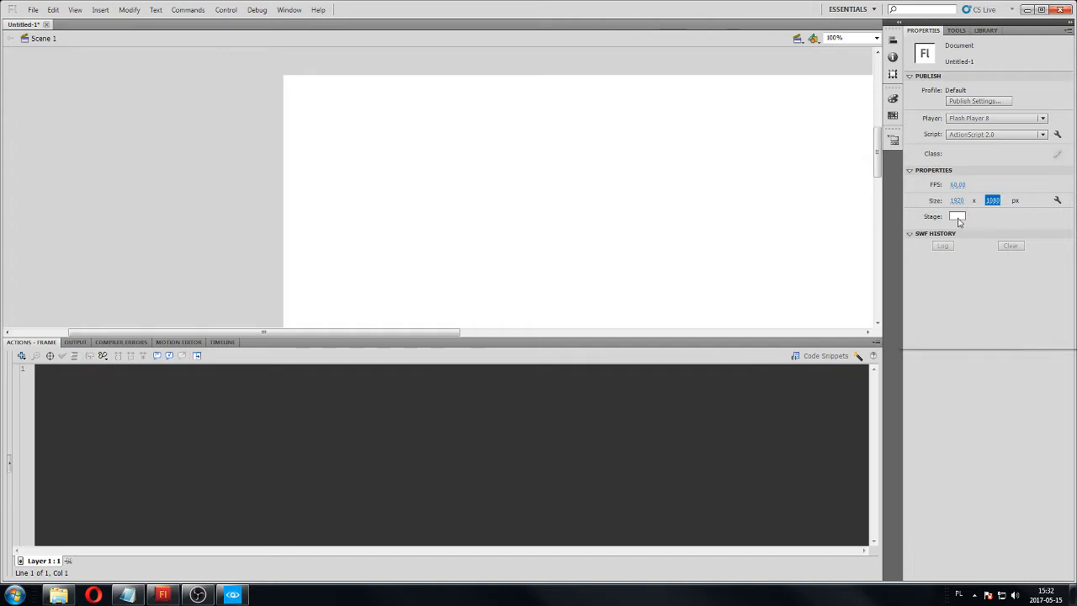
# Set the stage background color to dark grey #666666 and fit the whole stage in the window.
pyautogui.click(956, 216)
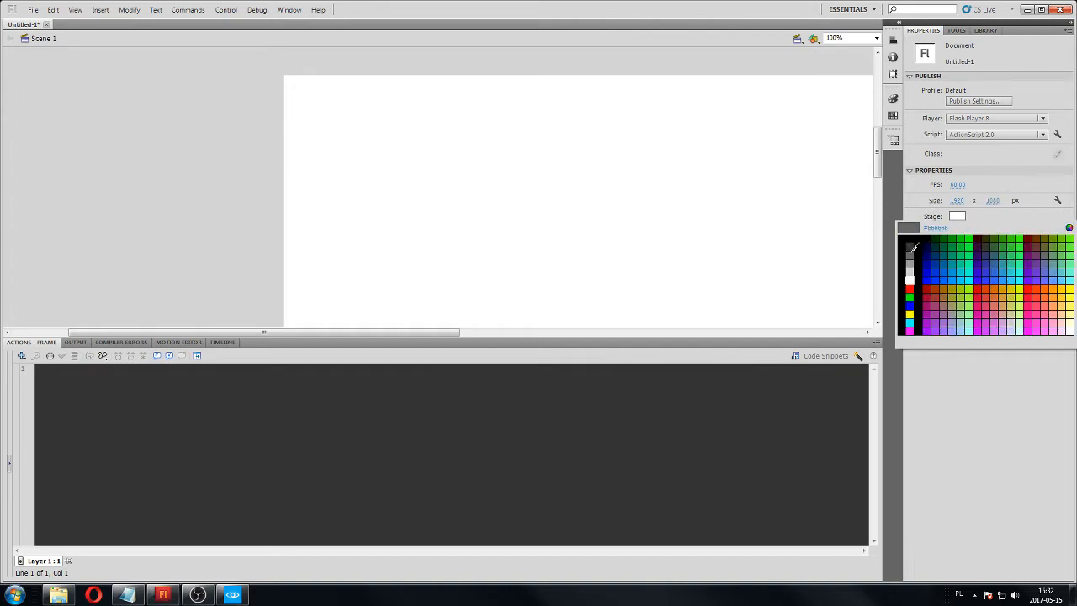
pyautogui.click(915, 249)
pyautogui.click(876, 39)
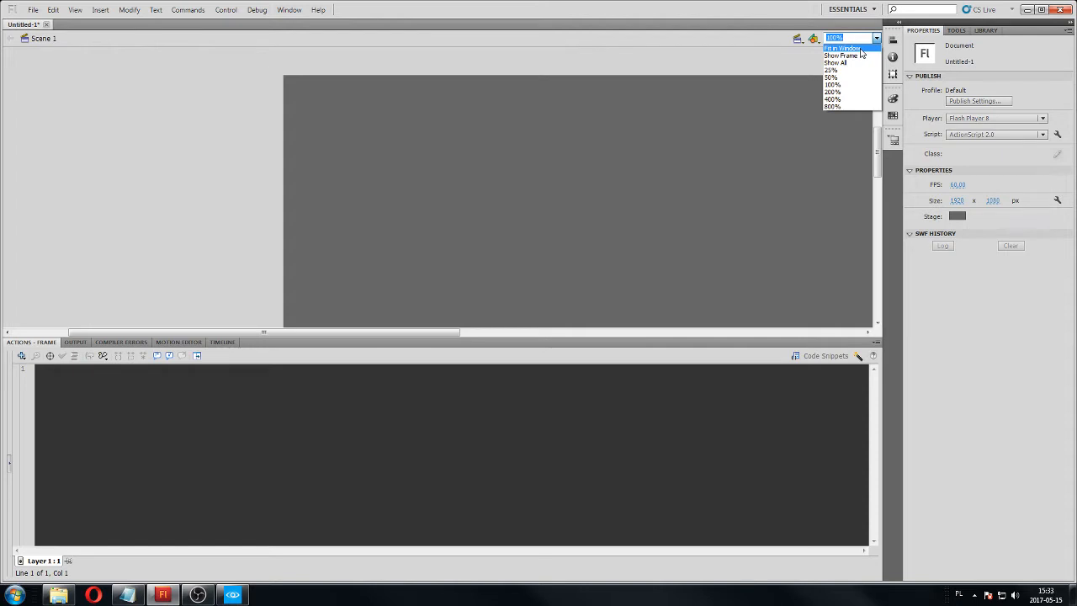
pyautogui.click(858, 49)
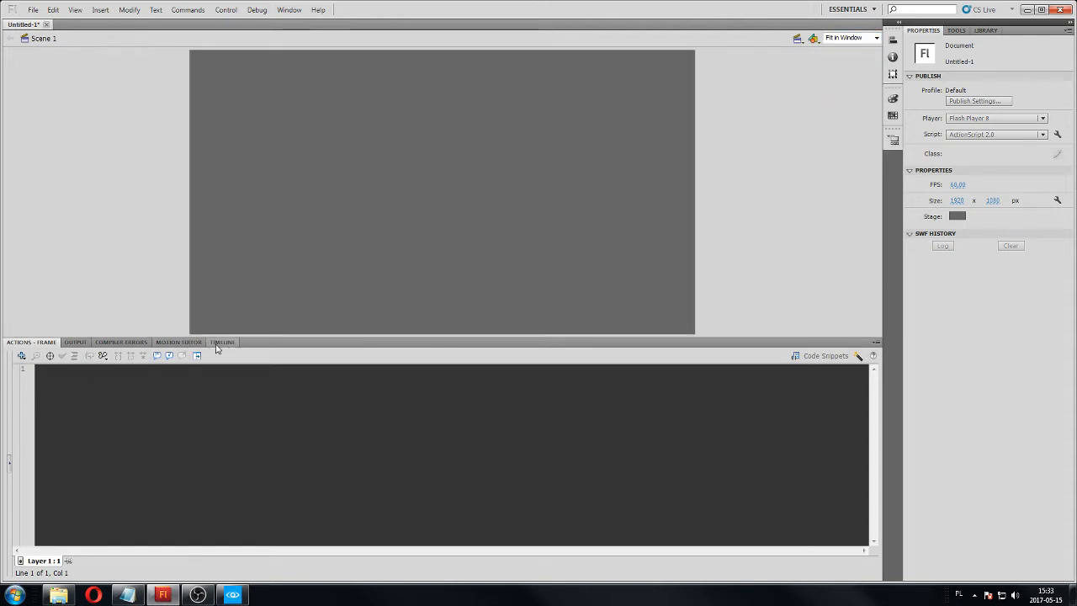
# Save the Flash document as TutorialButton in the project's Libs/UI folder.
pyautogui.click(35, 11)
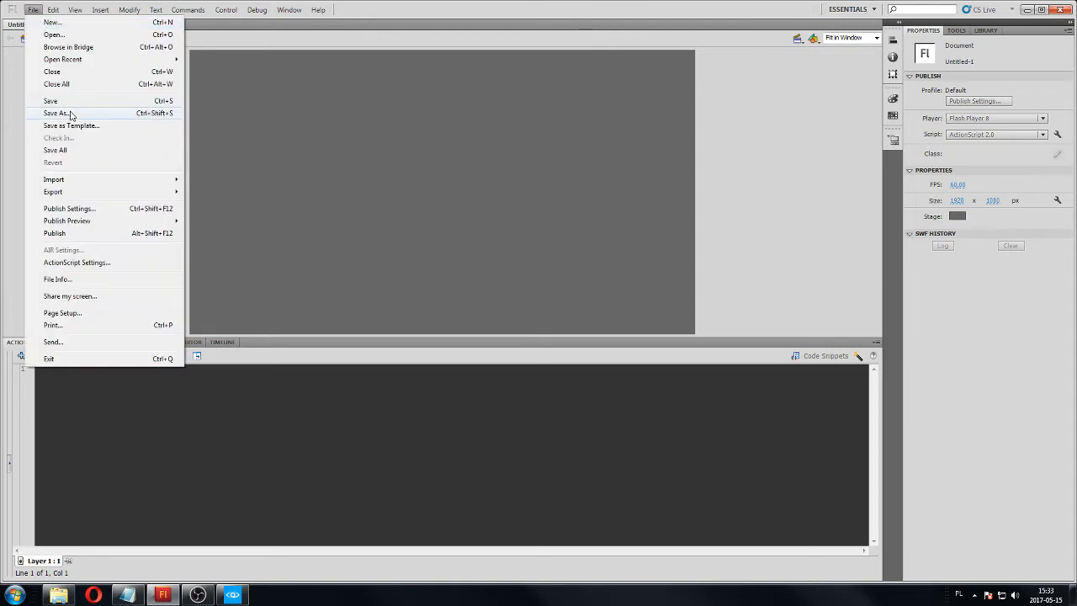
pyautogui.click(70, 114)
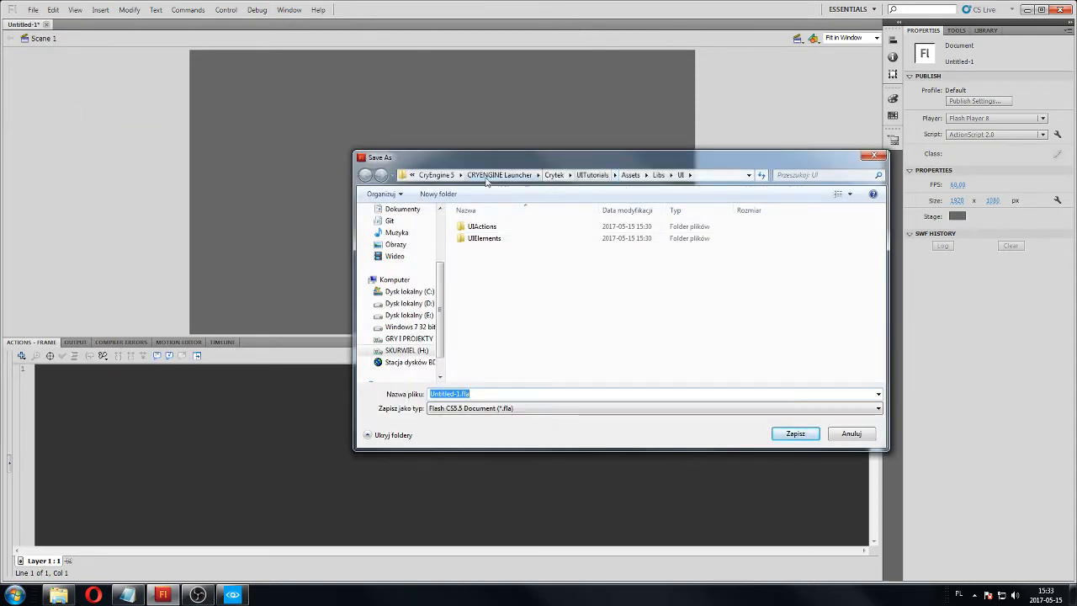
pyautogui.click(486, 240)
pyautogui.click(486, 228)
pyautogui.click(483, 252)
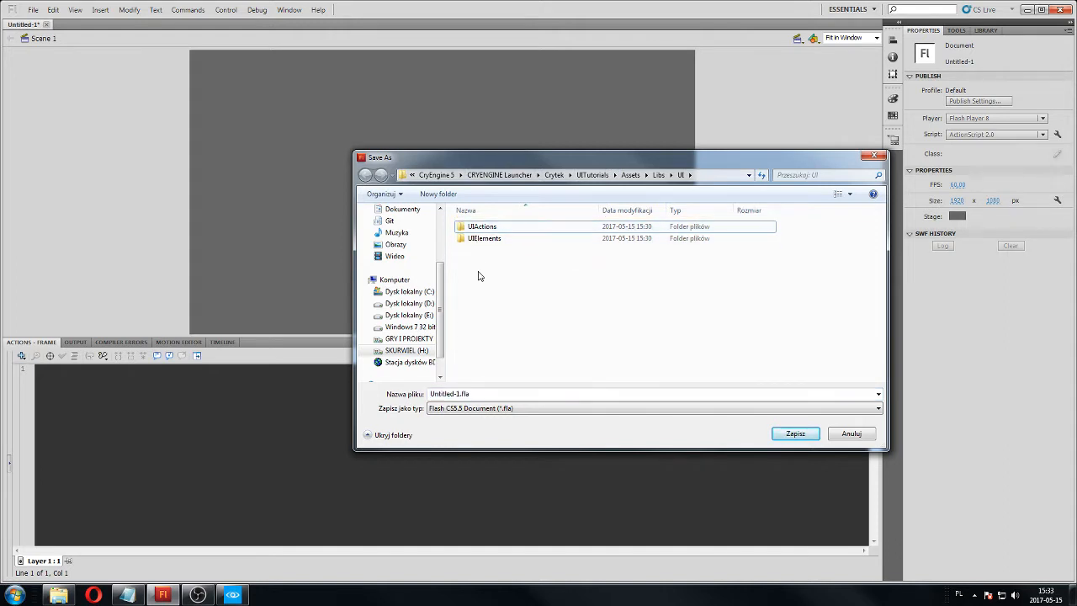
pyautogui.click(511, 393)
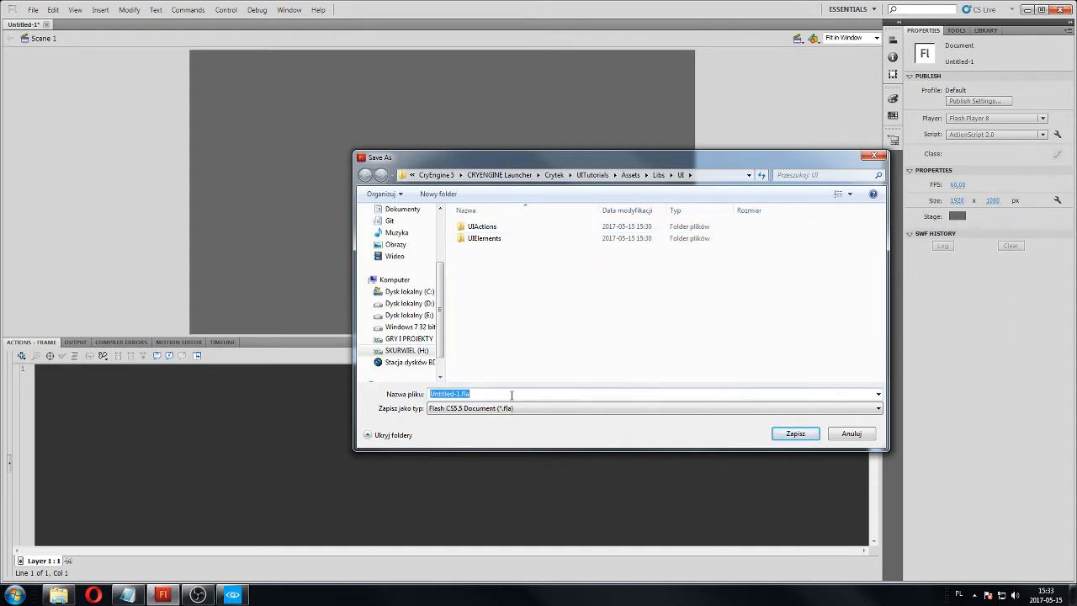
pyautogui.write('TutorialButton')
pyautogui.click(774, 438)
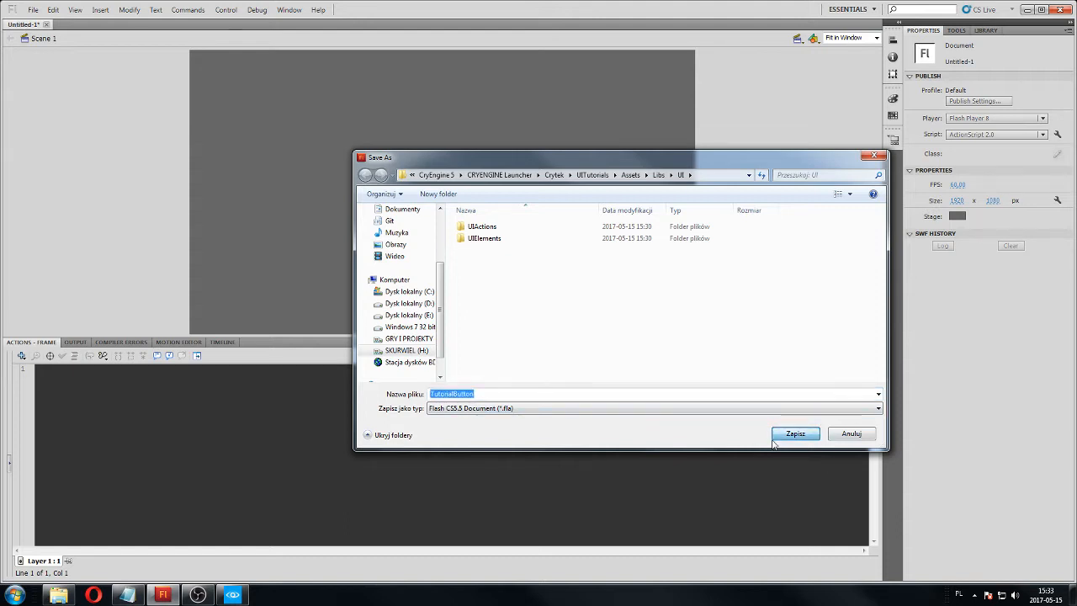
# Rename the timeline's existing layer to AS2 and lock it.
pyautogui.click(223, 343)
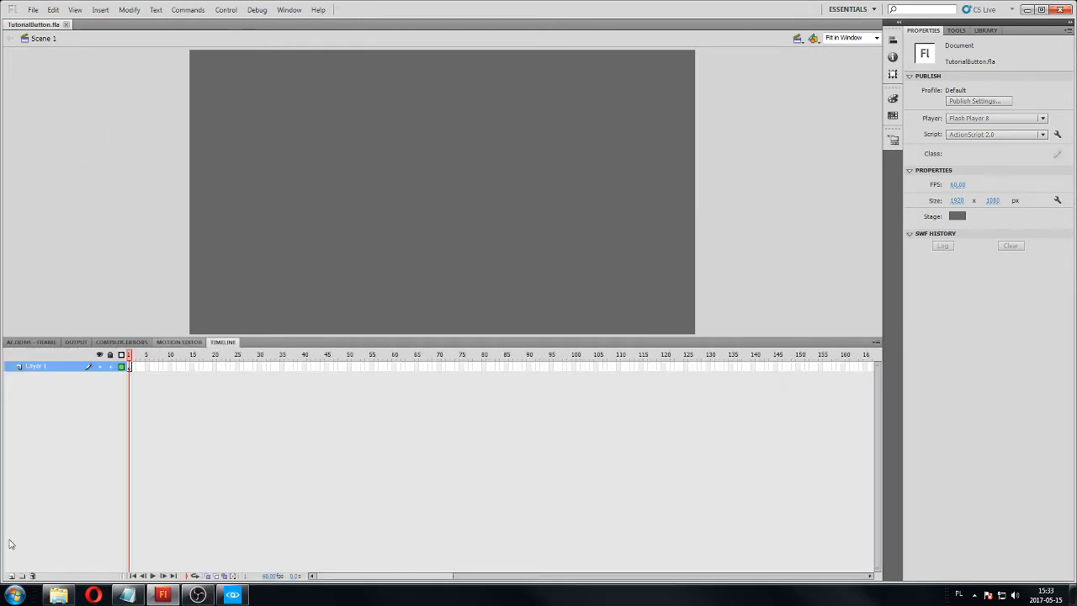
pyautogui.doubleClick(34, 367)
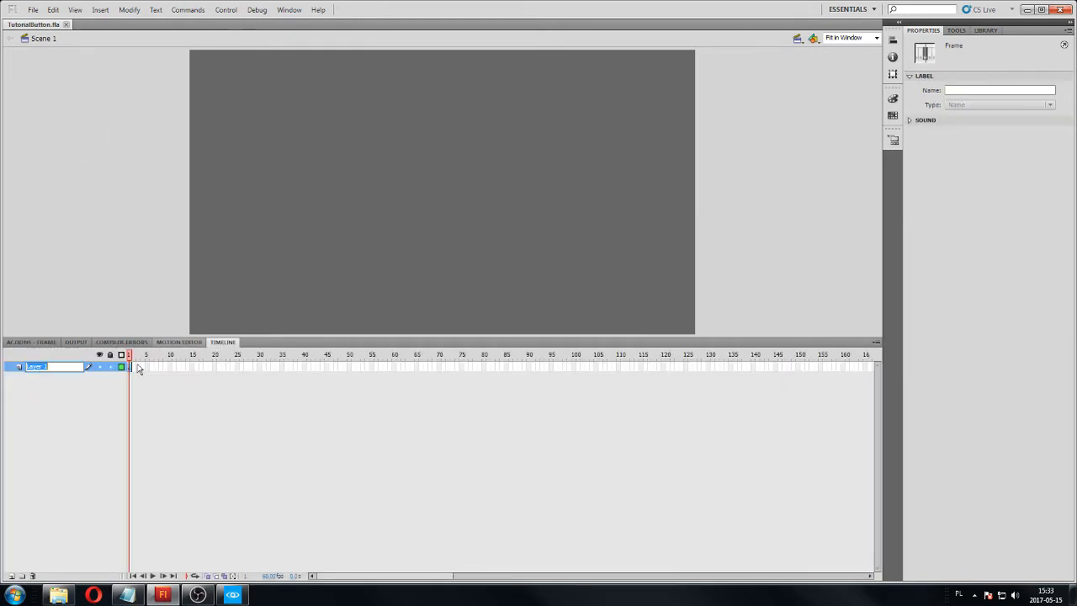
pyautogui.write('AS2')
pyautogui.press('Return')
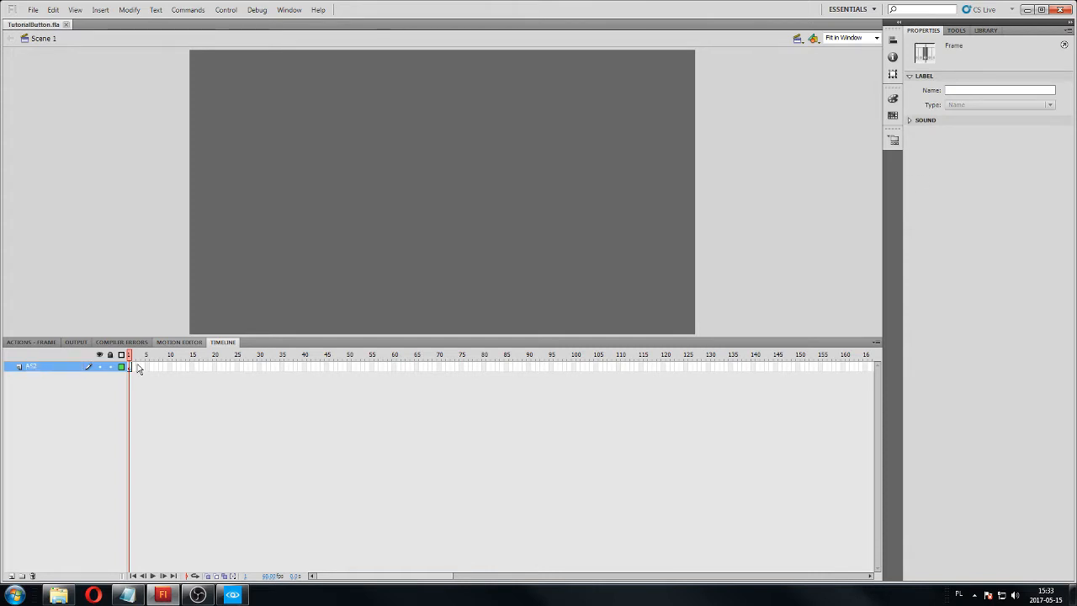
# Add a new layer above AS2 and name it Button.
pyautogui.click(19, 576)
pyautogui.doubleClick(46, 368)
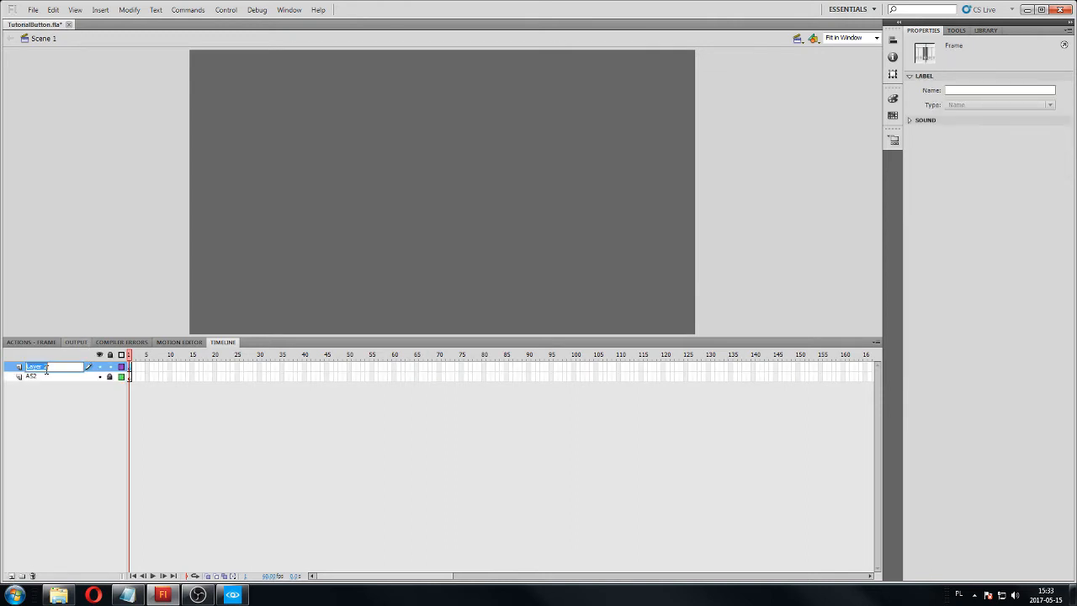
pyautogui.write('B')
pyautogui.press('BackSpace')
pyautogui.press('BackSpace')
pyautogui.press('BackSpace')
pyautogui.press('Return')
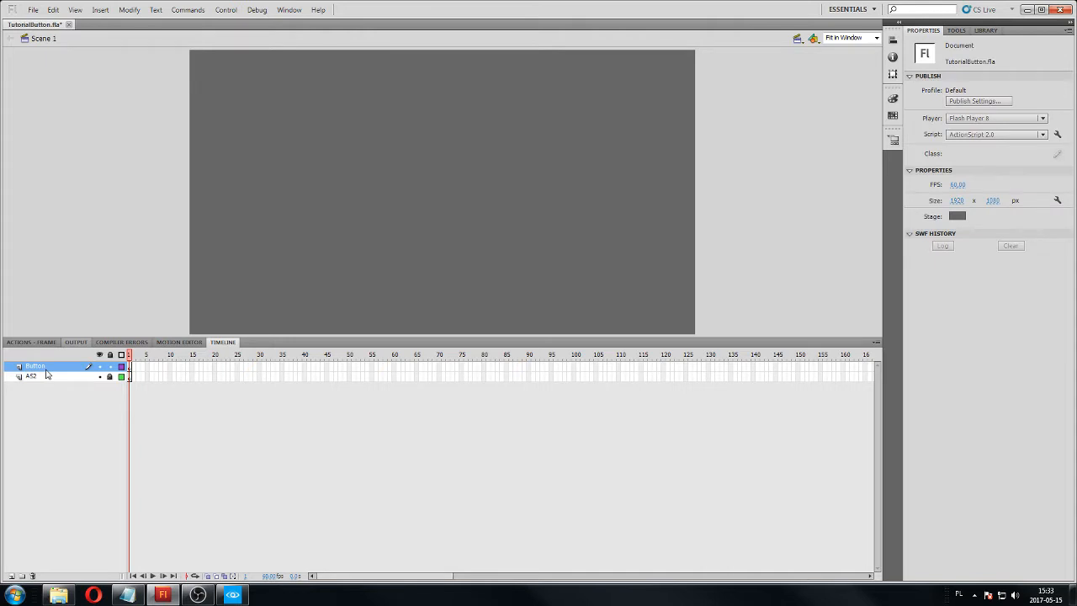
# Add another layer above Button, name it Cursor, and lock the Button layer.
pyautogui.click(11, 575)
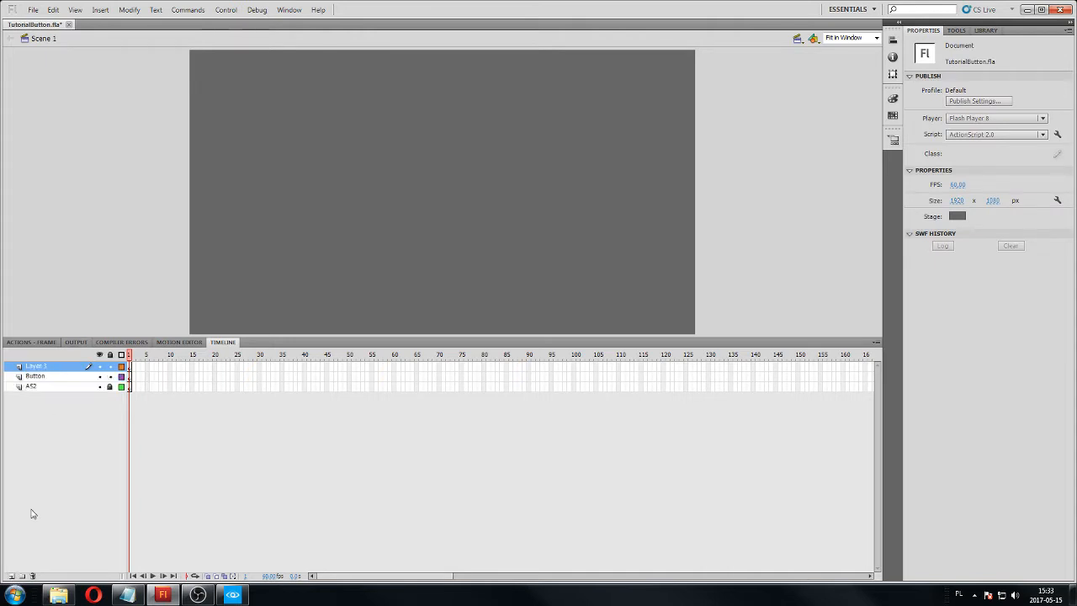
pyautogui.doubleClick(45, 367)
pyautogui.write('Cur')
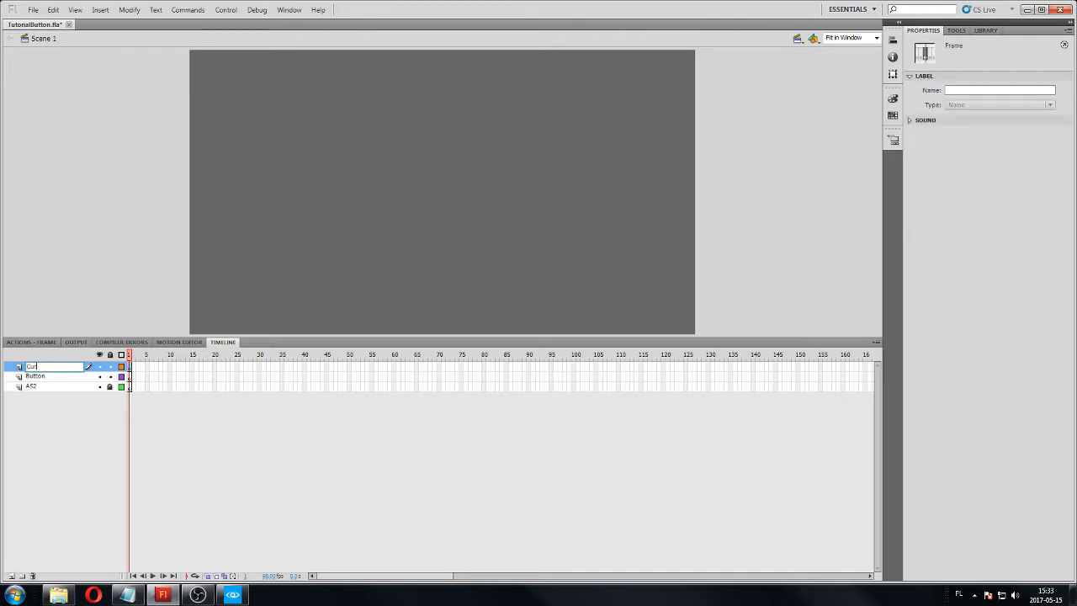
pyautogui.write('sor')
pyautogui.press('Return')
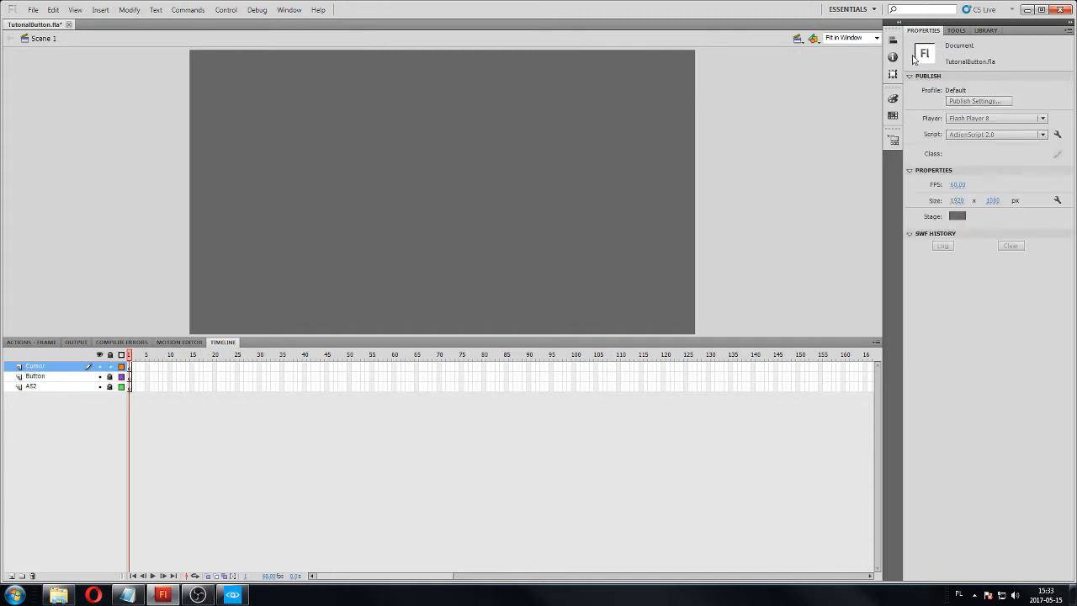
# Try to draw a rectangle on the locked Button layer.
pyautogui.click(957, 30)
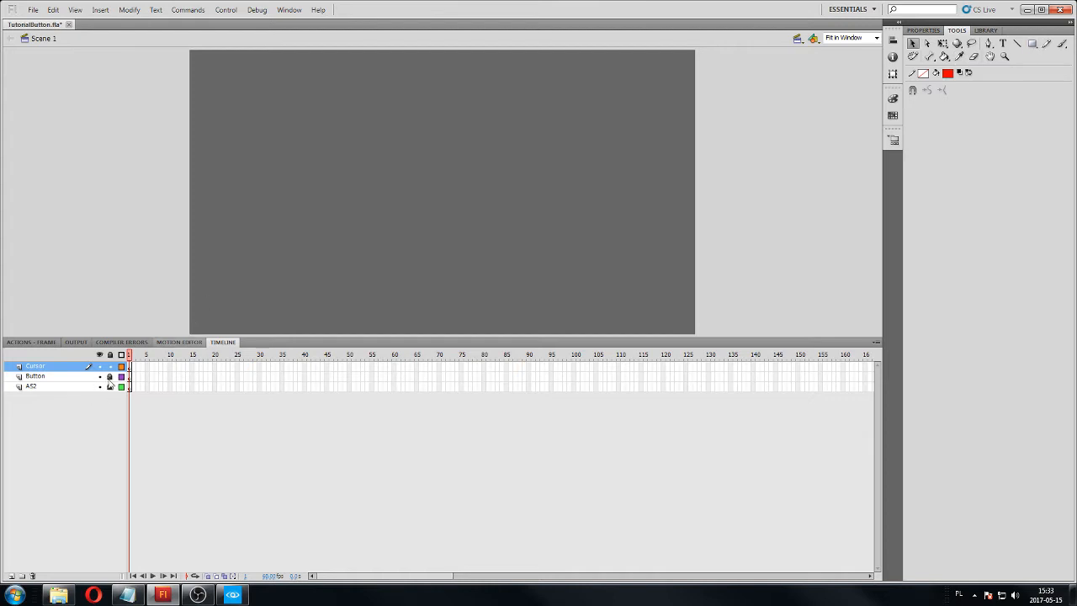
pyautogui.click(60, 379)
pyautogui.click(1031, 43)
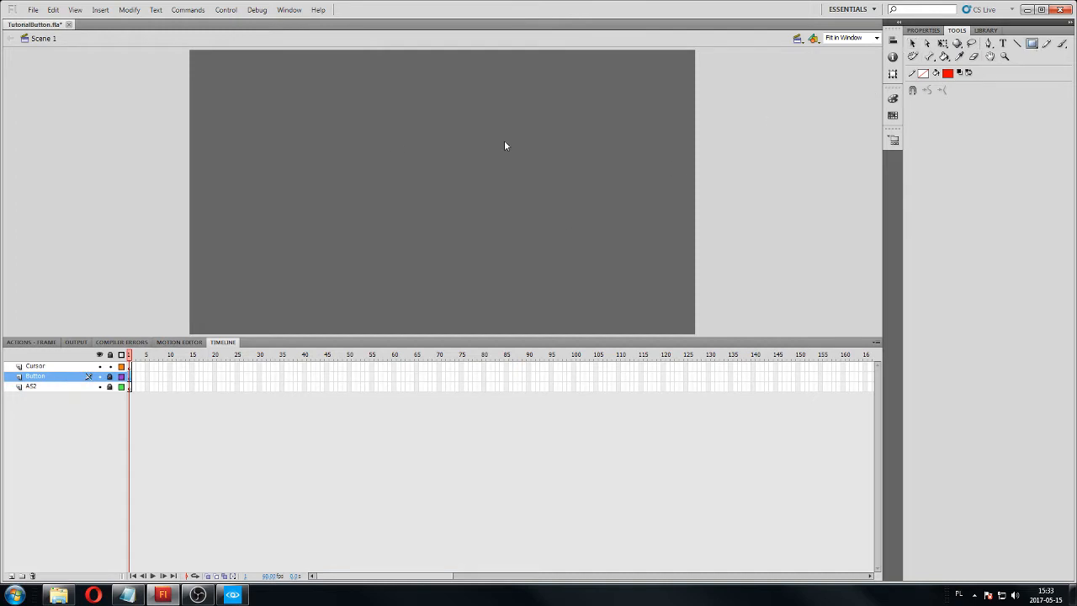
pyautogui.click(393, 163)
pyautogui.click(565, 309)
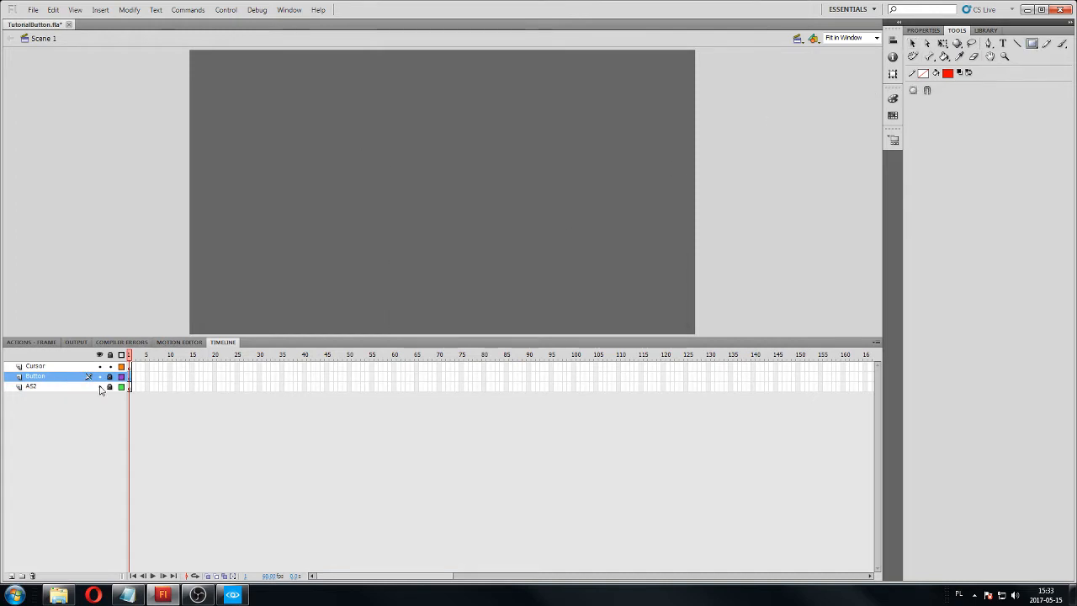
# Draw a small red square without an outline on the Cursor layer with the Rectangle tool.
pyautogui.click(33, 366)
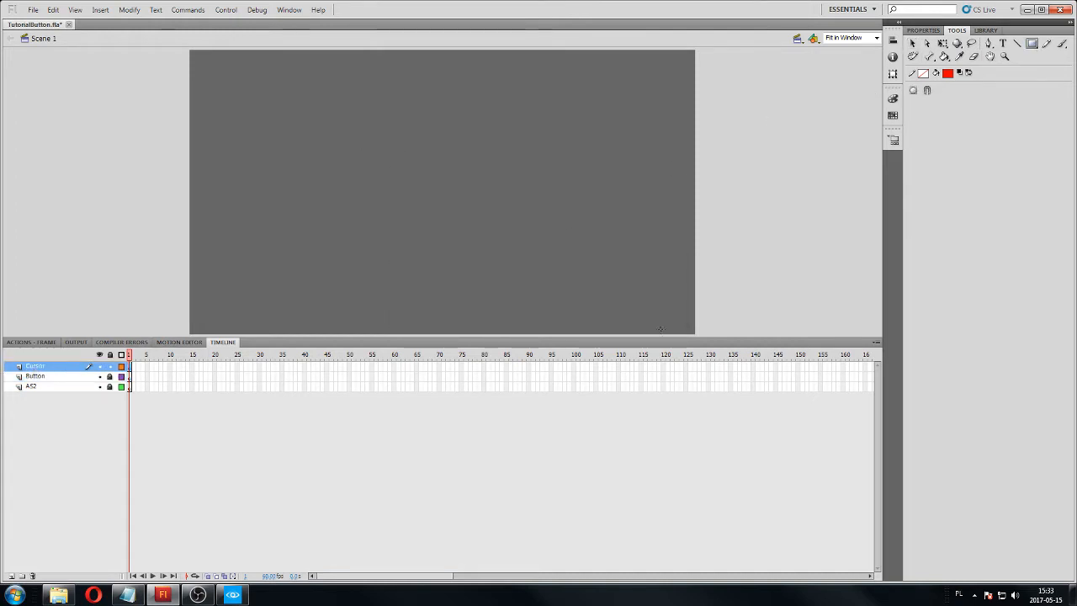
pyautogui.click(1031, 44)
pyautogui.click(1034, 45)
pyautogui.moveTo(367, 148); pyautogui.dragTo(392, 171)
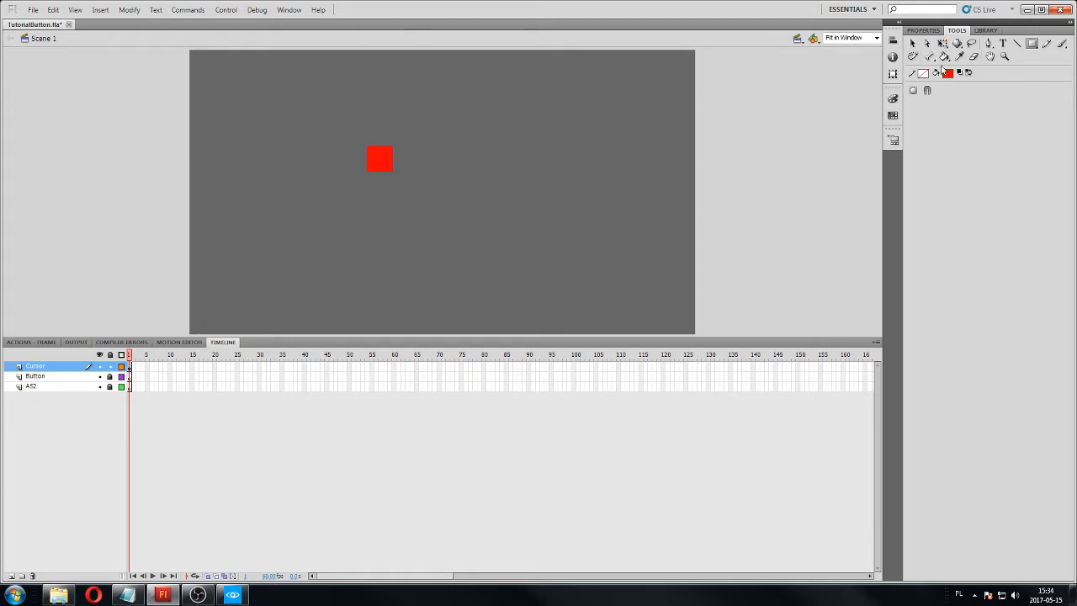
# Move the red square closer to the stage center and reshape its corner points into a cursor arrow with the Subselection tool.
pyautogui.click(927, 43)
pyautogui.moveTo(393, 174); pyautogui.dragTo(442, 204)
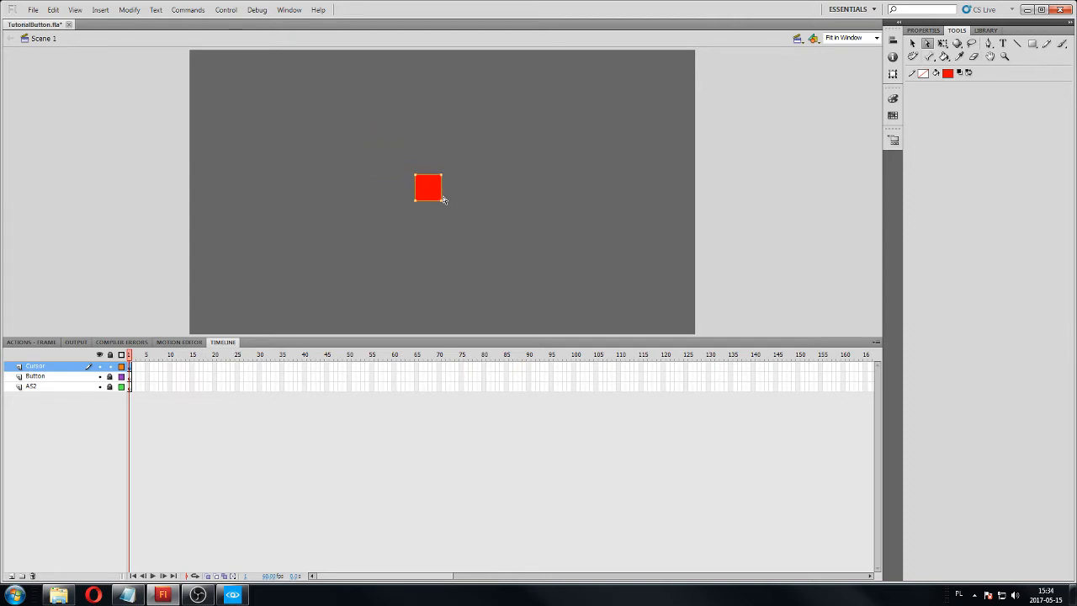
pyautogui.moveTo(441, 201); pyautogui.dragTo(424, 194)
pyautogui.click(439, 185)
pyautogui.click(434, 176)
pyautogui.moveTo(444, 181); pyautogui.dragTo(435, 203)
pyautogui.click(619, 126)
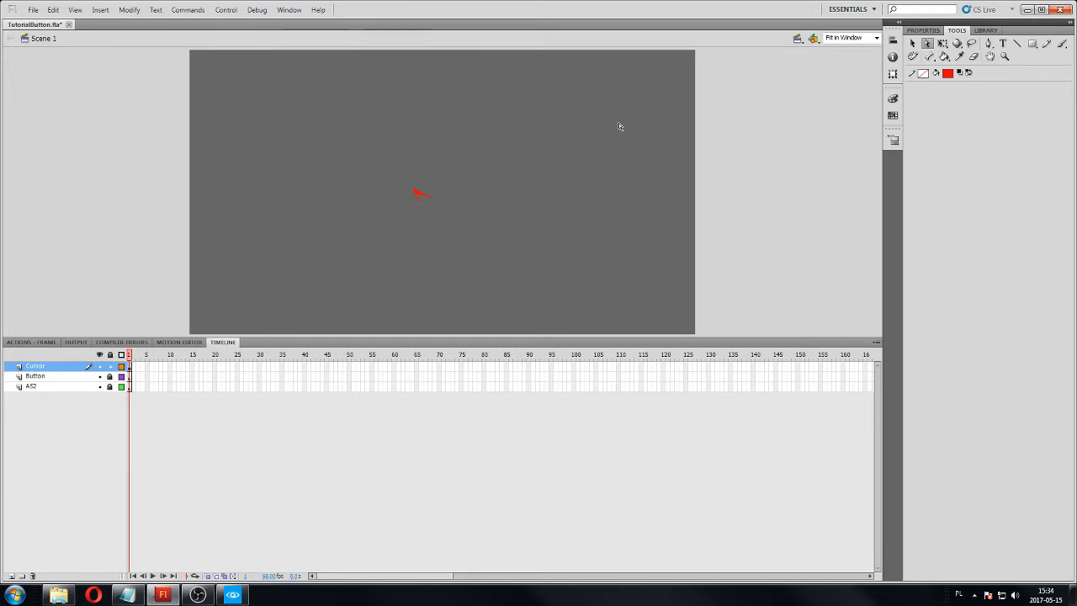
# Select the whole red arrow shape and convert it to a Movie Clip symbol named TestCursor.
pyautogui.click(912, 43)
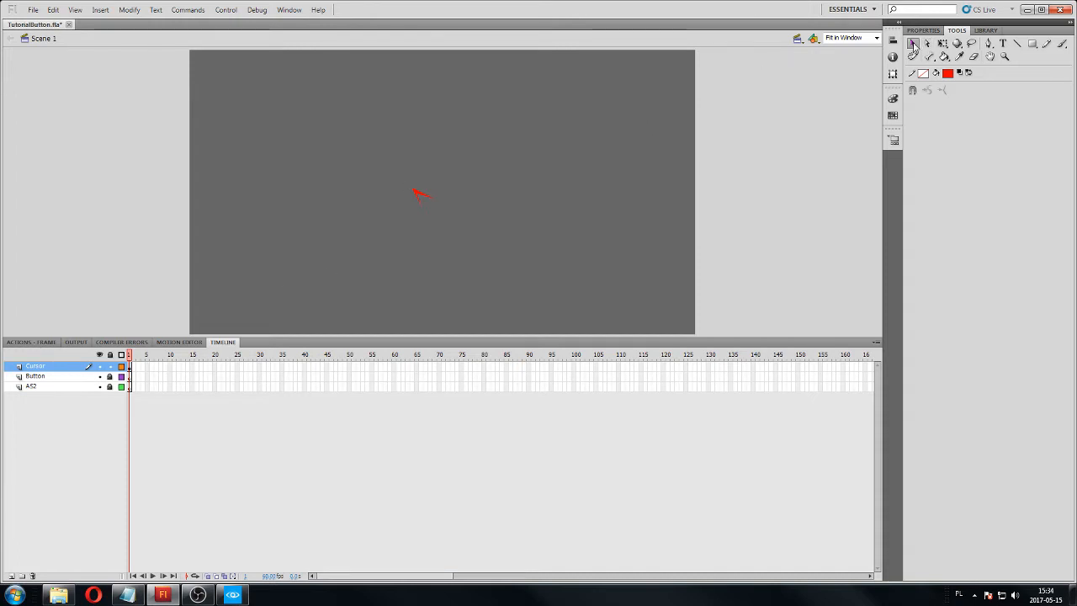
pyautogui.moveTo(458, 166); pyautogui.dragTo(394, 224)
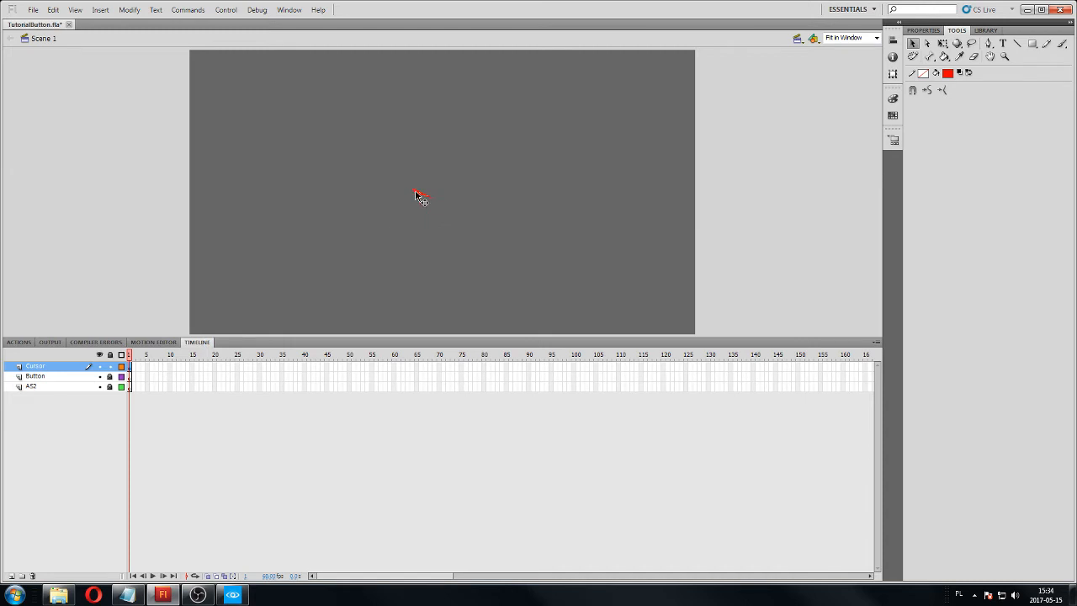
pyautogui.rightClick(415, 194)
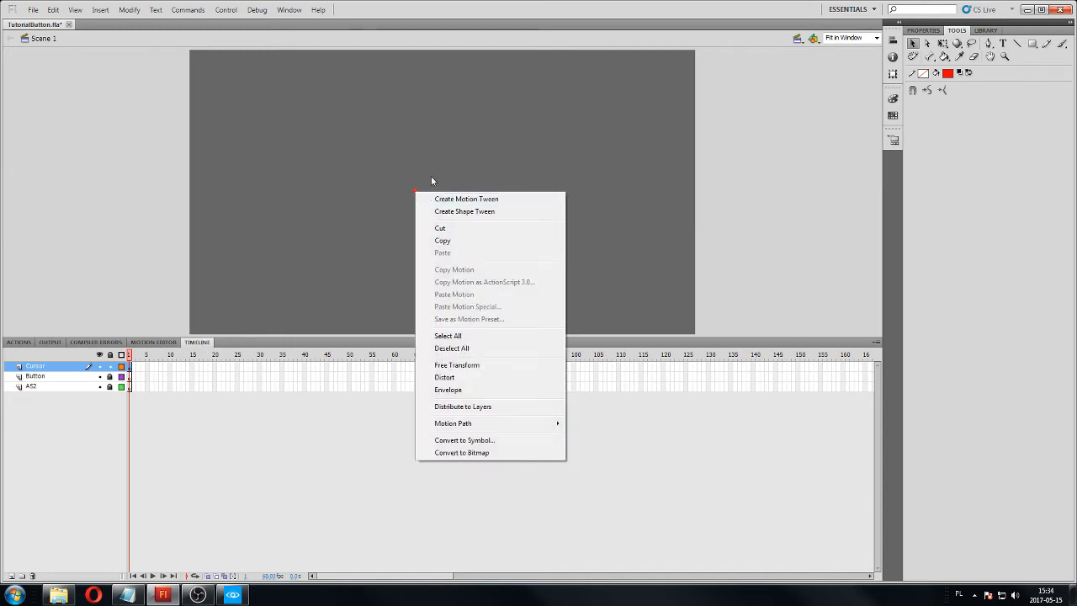
pyautogui.click(445, 175)
pyautogui.moveTo(457, 152); pyautogui.dragTo(393, 225)
pyautogui.rightClick(415, 194)
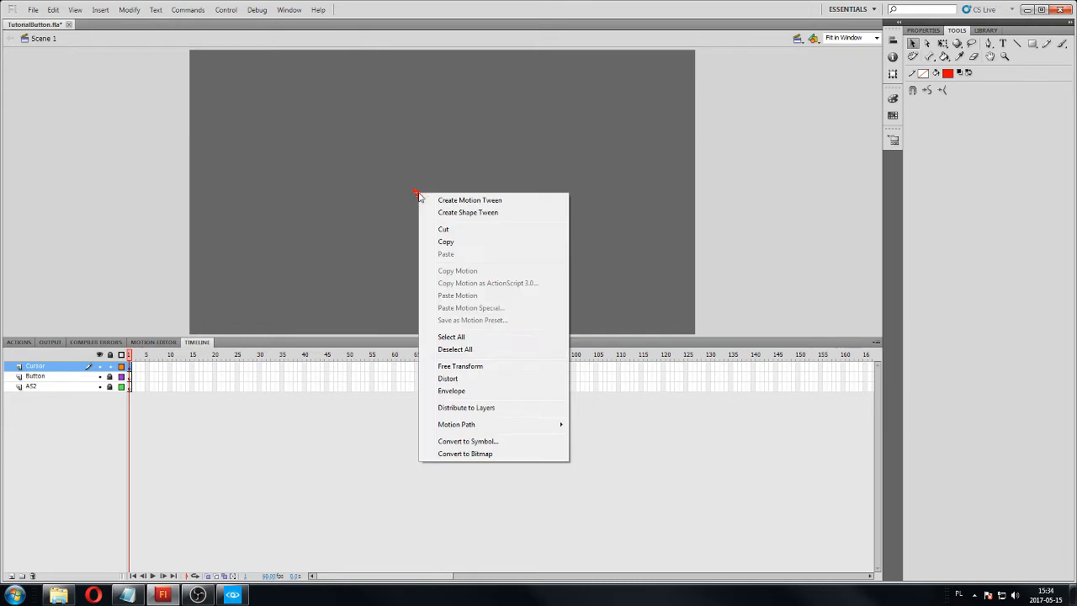
pyautogui.click(485, 441)
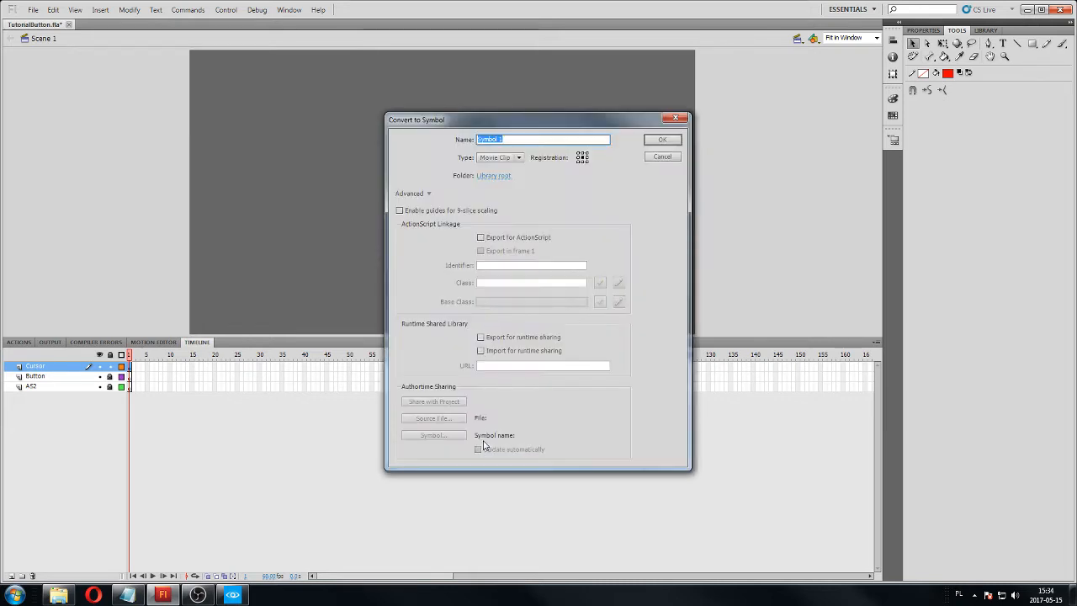
pyautogui.click(518, 158)
pyautogui.click(504, 169)
pyautogui.write('TestCursor')
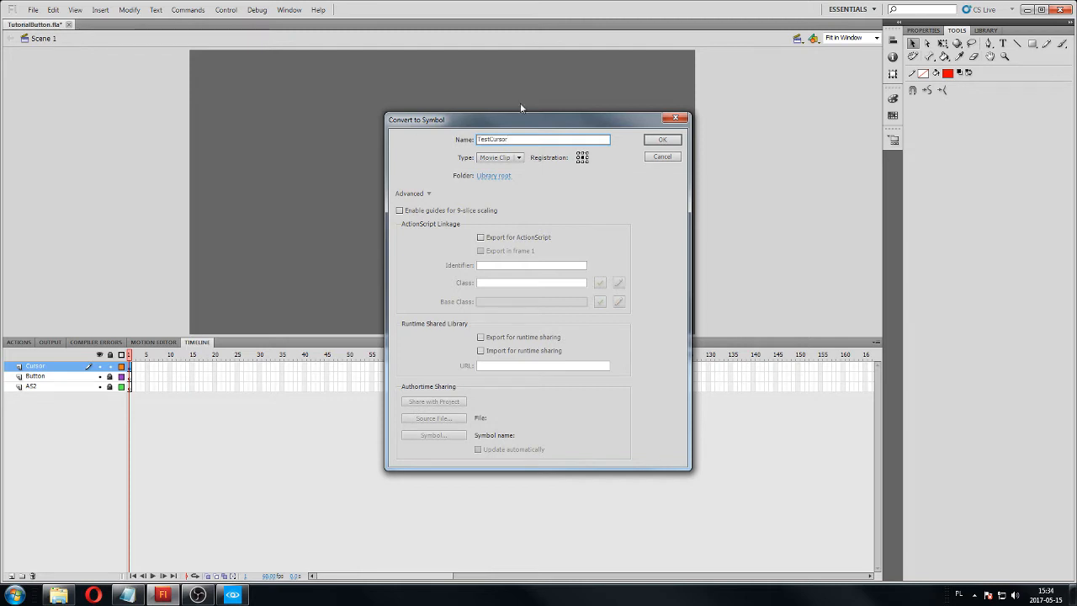
pyautogui.click(663, 139)
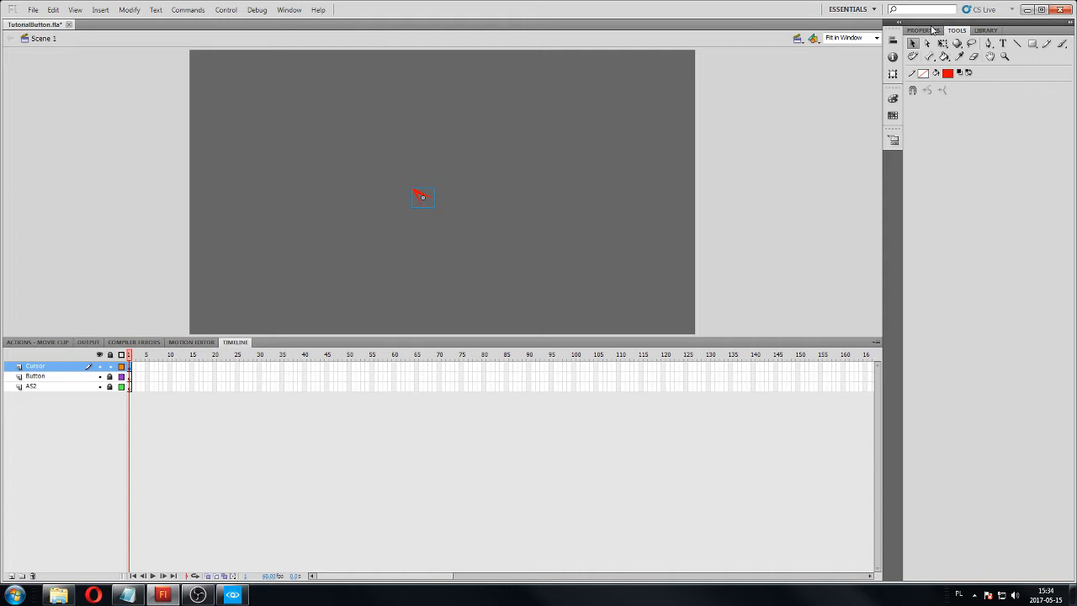
# Give the TestCursor movie clip on the stage the instance name test_cursor and save the document.
pyautogui.click(433, 186)
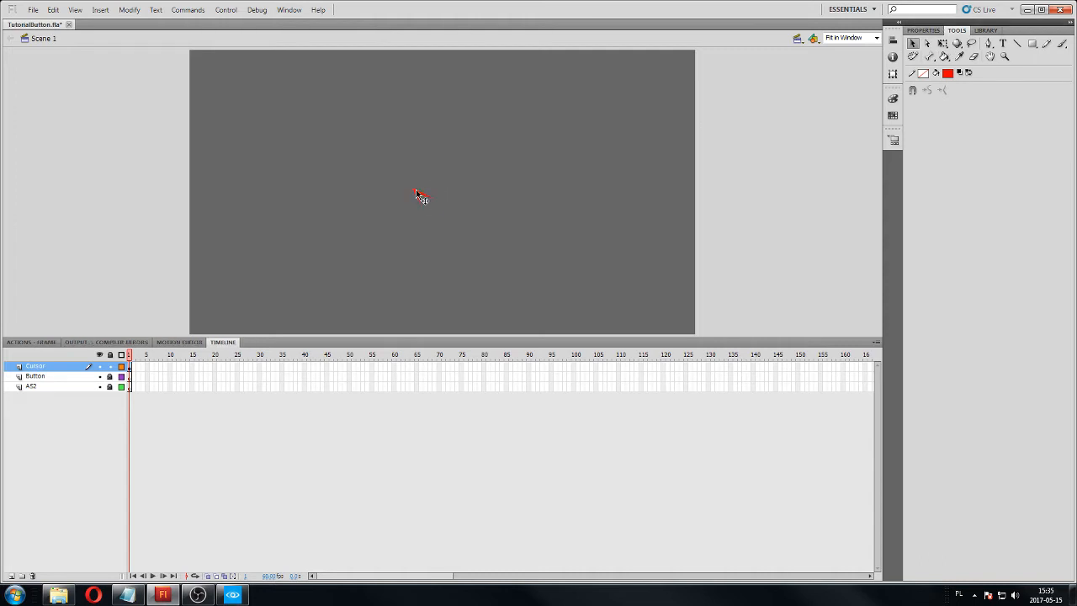
pyautogui.click(420, 196)
pyautogui.click(921, 31)
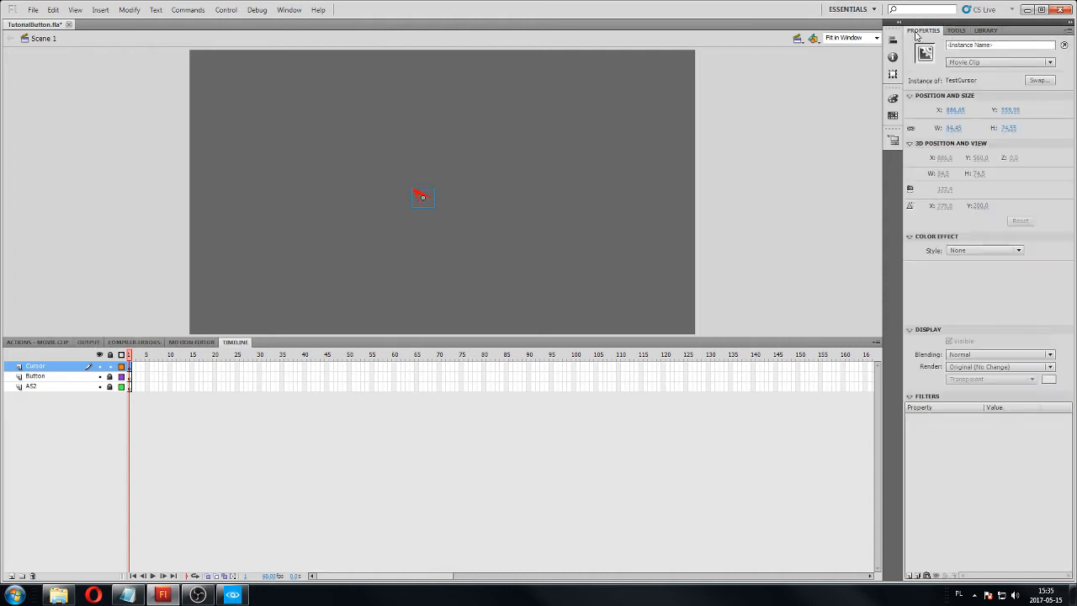
pyautogui.click(976, 44)
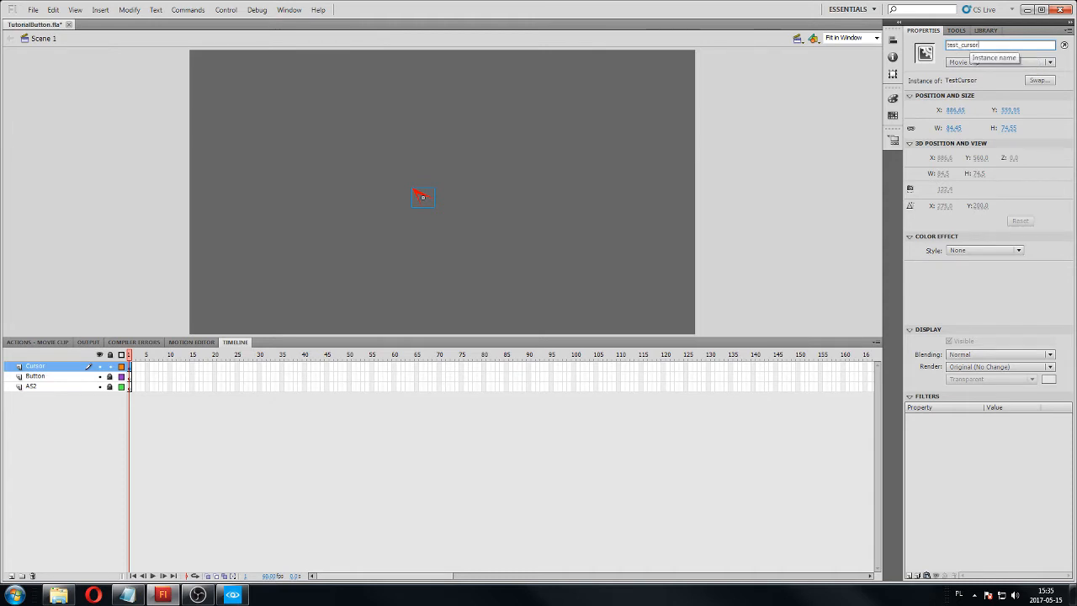
pyautogui.press('Return')
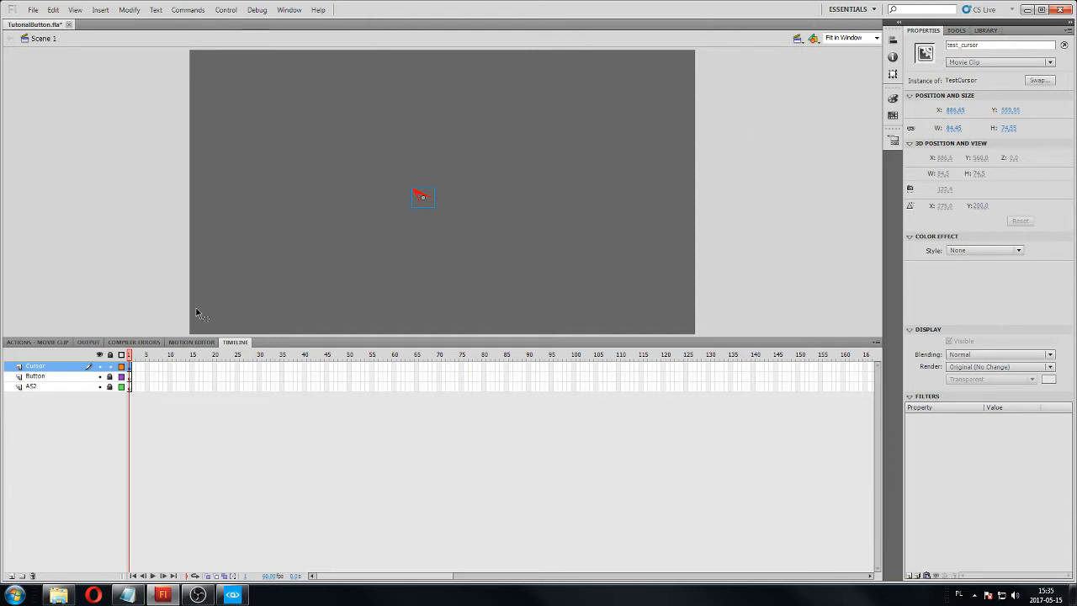
pyautogui.hotkey('ctrl', 's')
# With the Cursor layer locked and the Button layer active, draw a white rectangle about 249 x 128 px near the stage's lower-left corner.
pyautogui.click(112, 370)
pyautogui.click(80, 376)
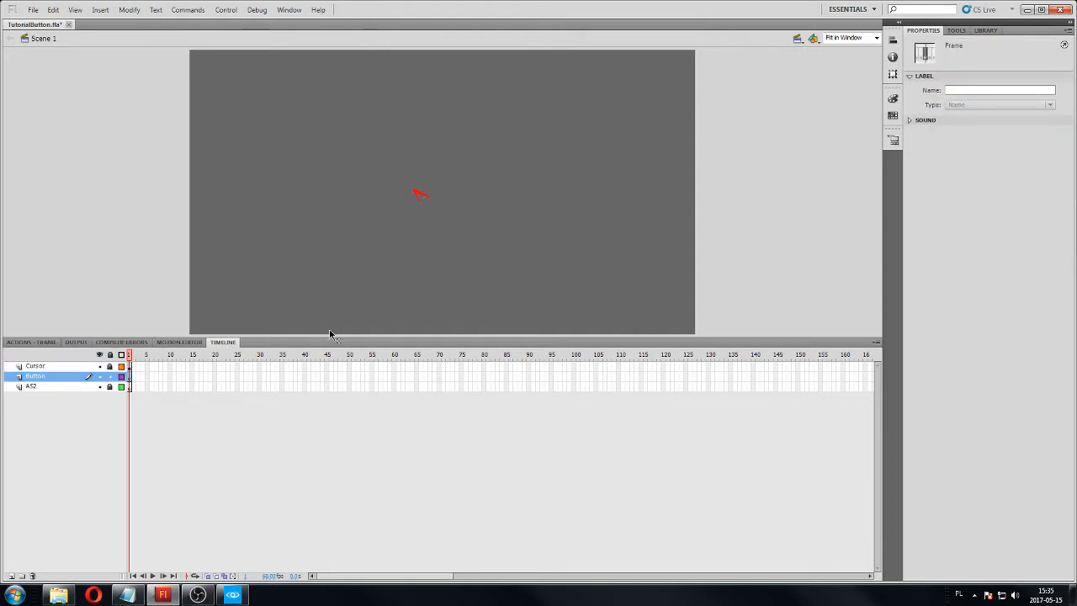
pyautogui.click(956, 32)
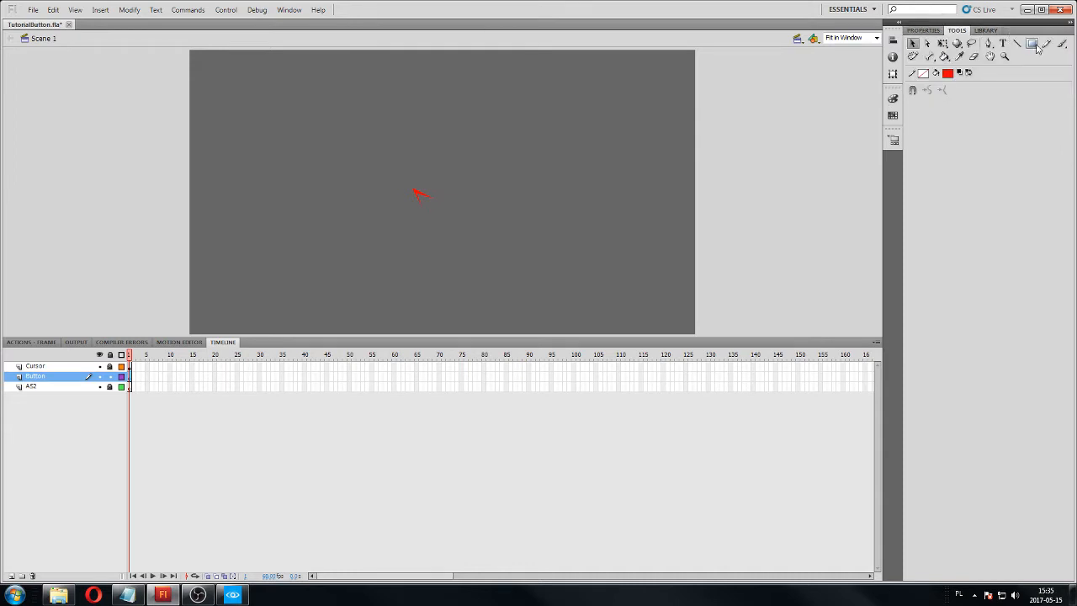
pyautogui.click(1035, 46)
pyautogui.click(948, 73)
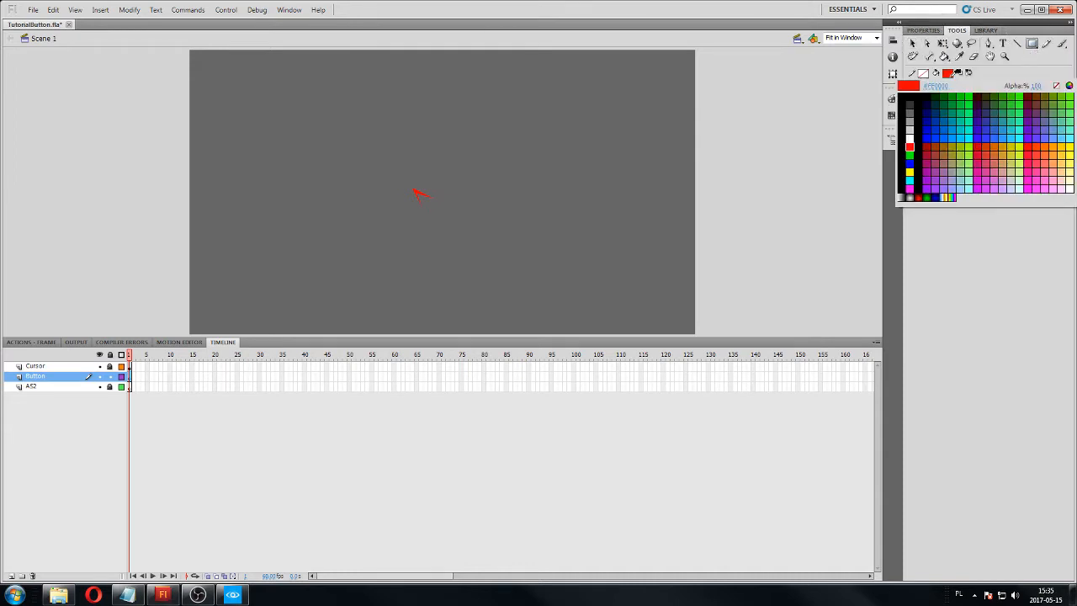
pyautogui.click(910, 137)
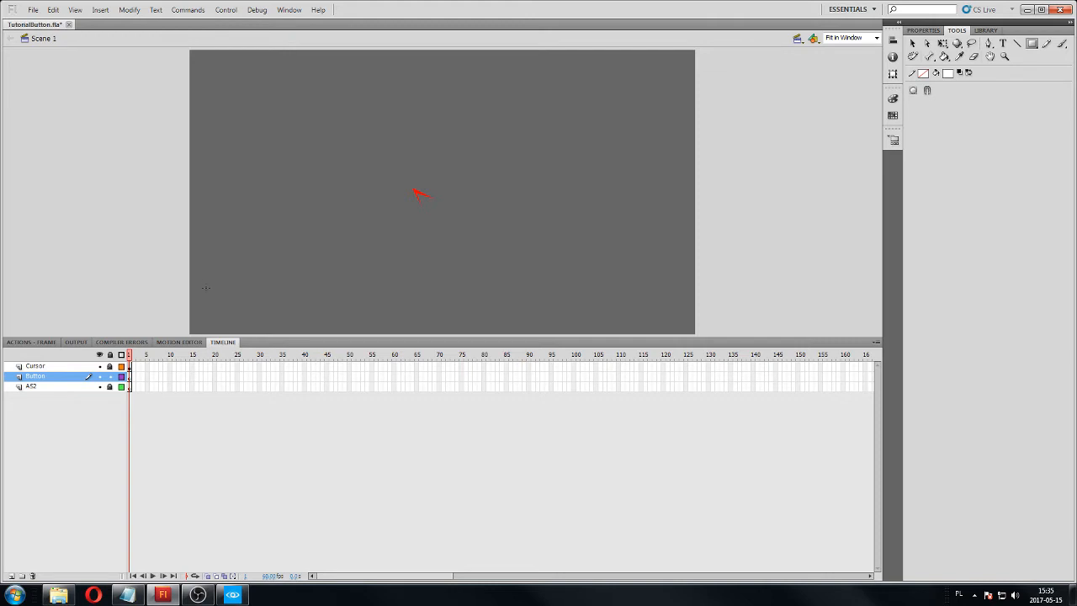
pyautogui.moveTo(205, 286); pyautogui.dragTo(270, 321)
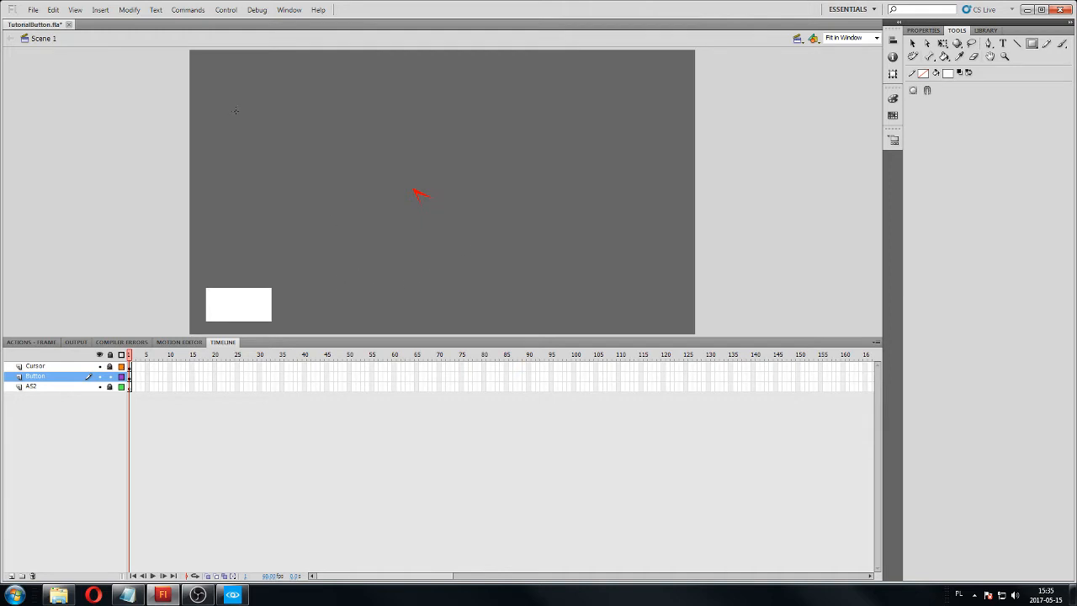
pyautogui.moveTo(217, 117); pyautogui.dragTo(453, 298)
pyautogui.moveTo(65, 76); pyautogui.dragTo(722, 595)
pyautogui.hotkey('ctrl', 'z')
pyautogui.hotkey('ctrl', 'z')
# Select the white rectangle on the stage and convert it to a Button symbol named TestButton.
pyautogui.click(912, 43)
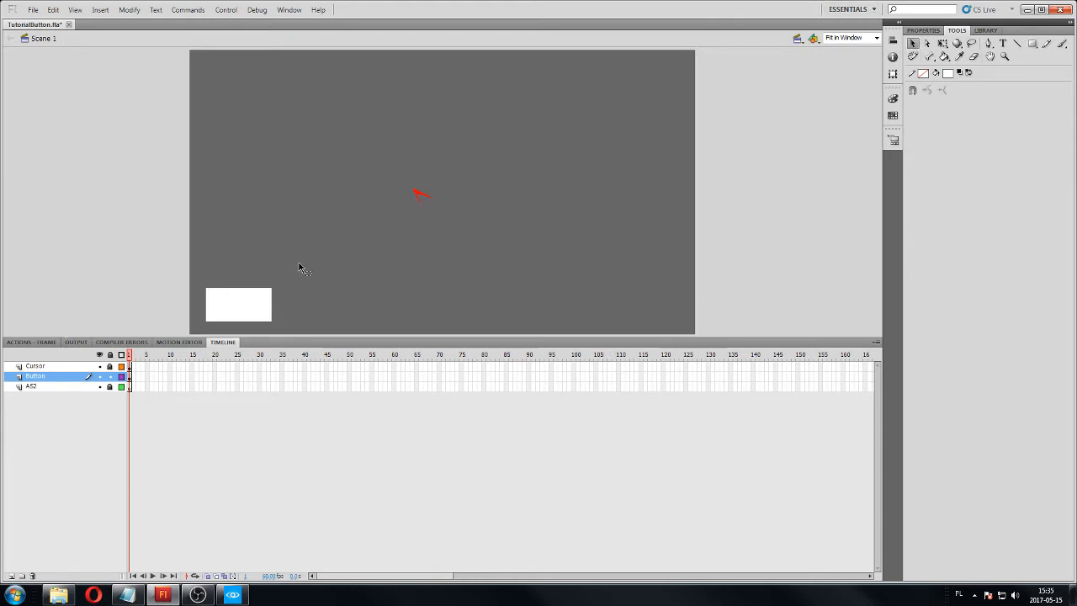
pyautogui.moveTo(308, 261); pyautogui.dragTo(197, 331)
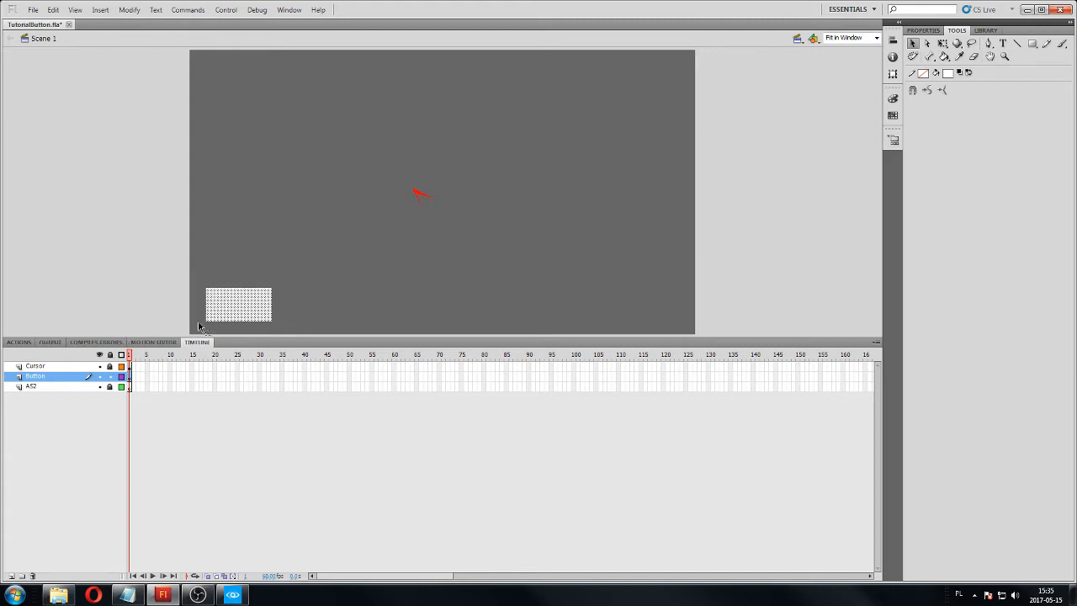
pyautogui.rightClick(224, 301)
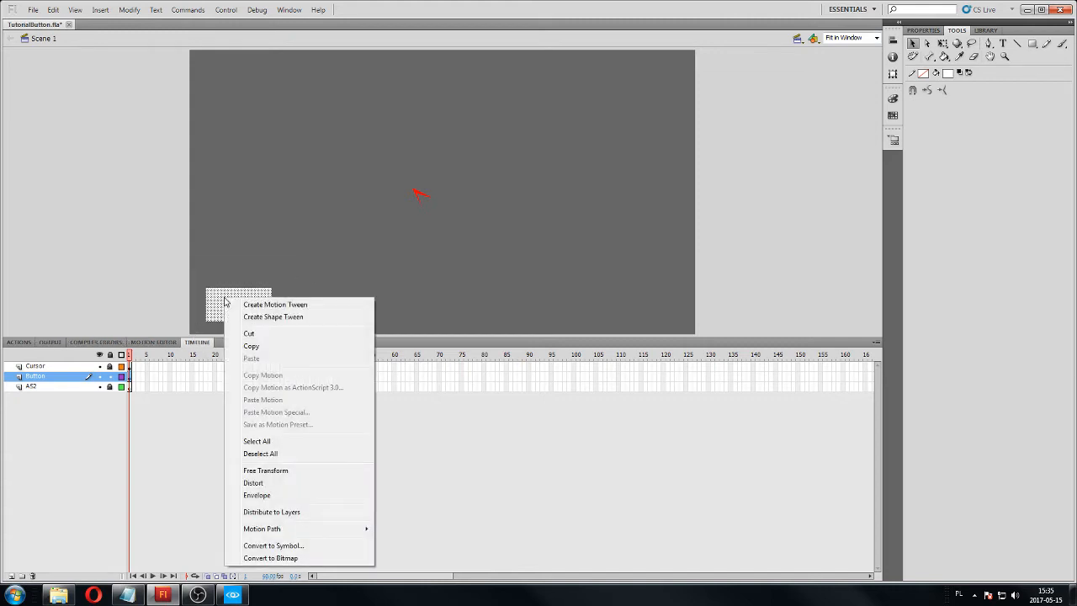
pyautogui.click(278, 545)
pyautogui.click(509, 159)
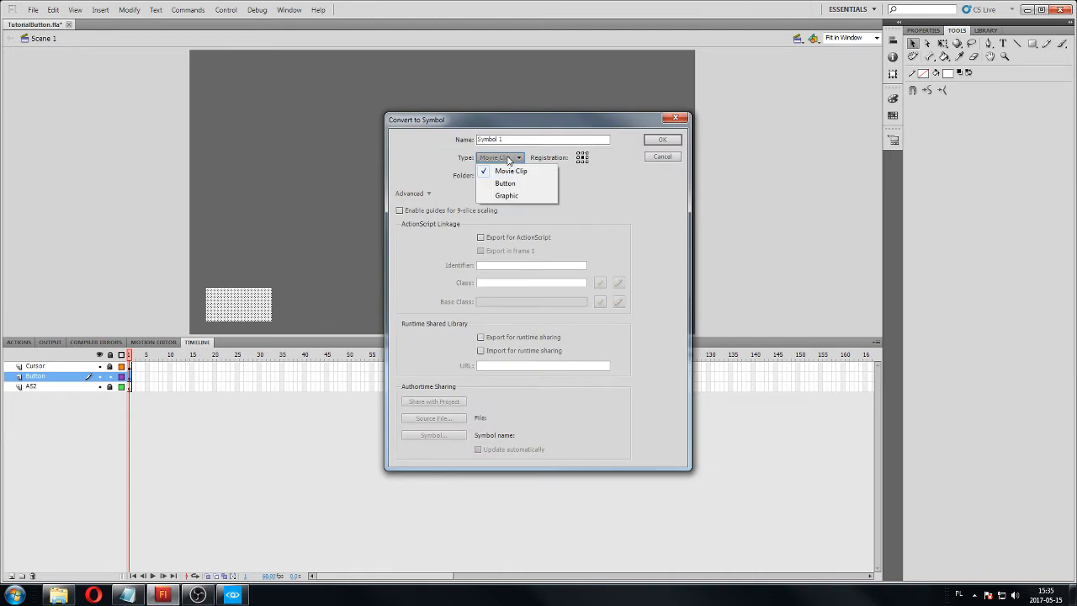
pyautogui.click(505, 183)
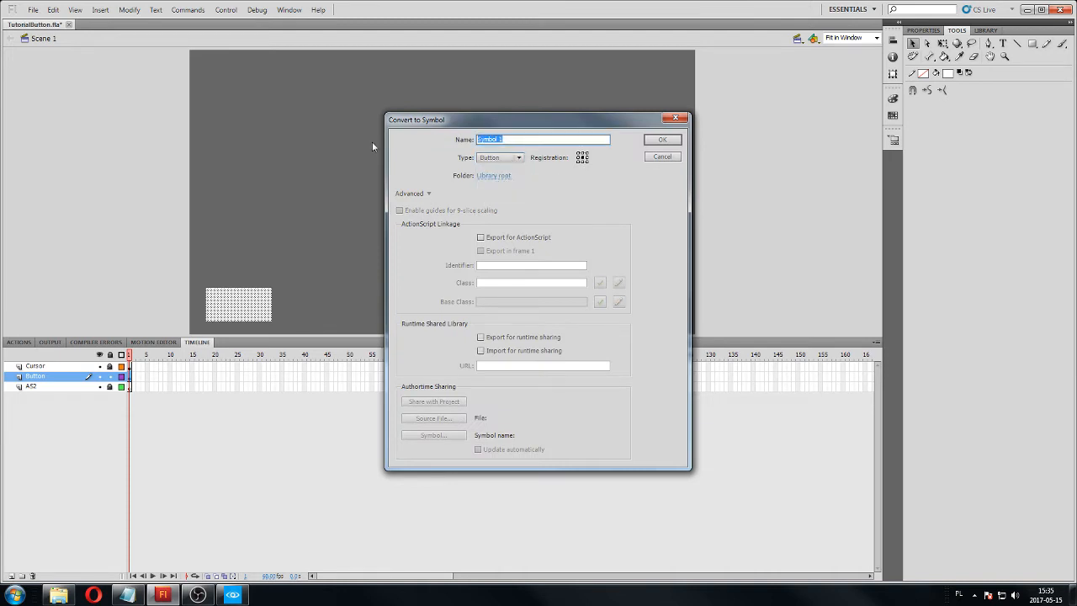
pyautogui.write('TestButton')
pyautogui.click(676, 141)
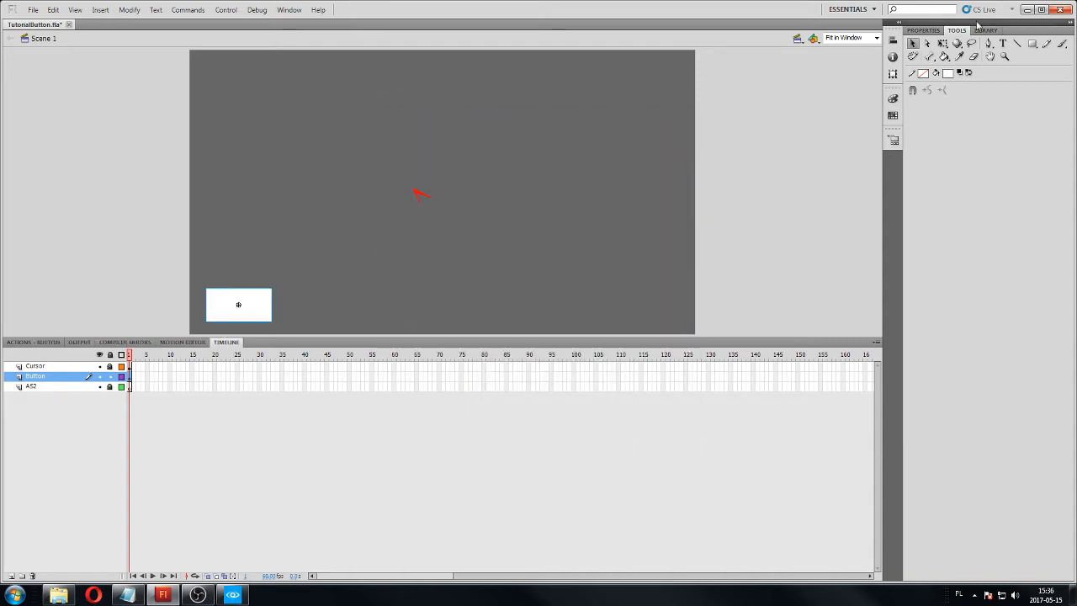
# Give the TestButton instance on the stage the instance name test_button.
pyautogui.click(922, 30)
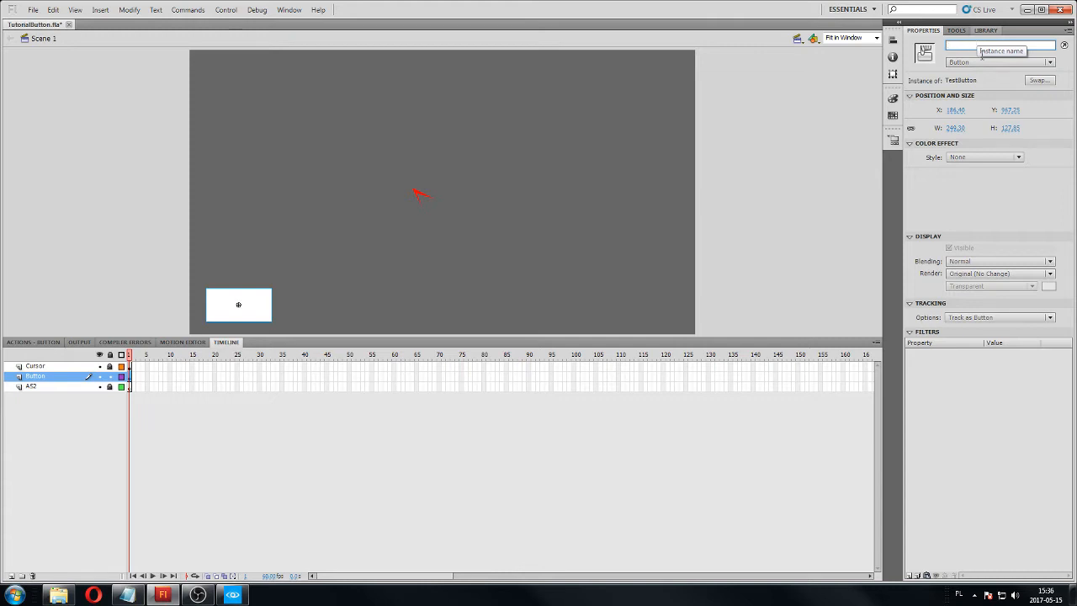
pyautogui.click(983, 45)
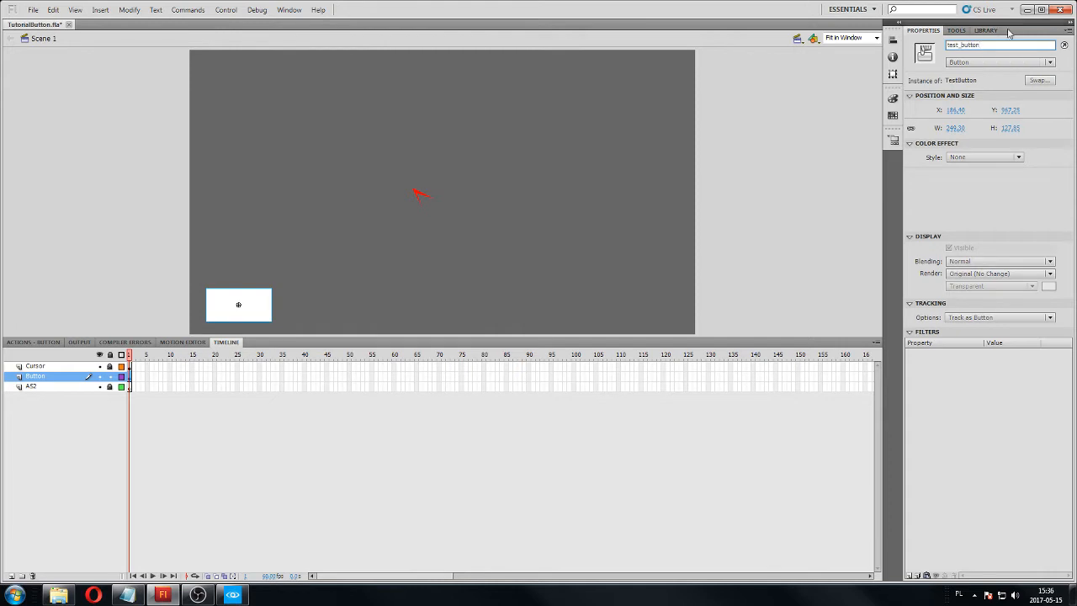
pyautogui.moveTo(1003, 45); pyautogui.dragTo(955, 47)
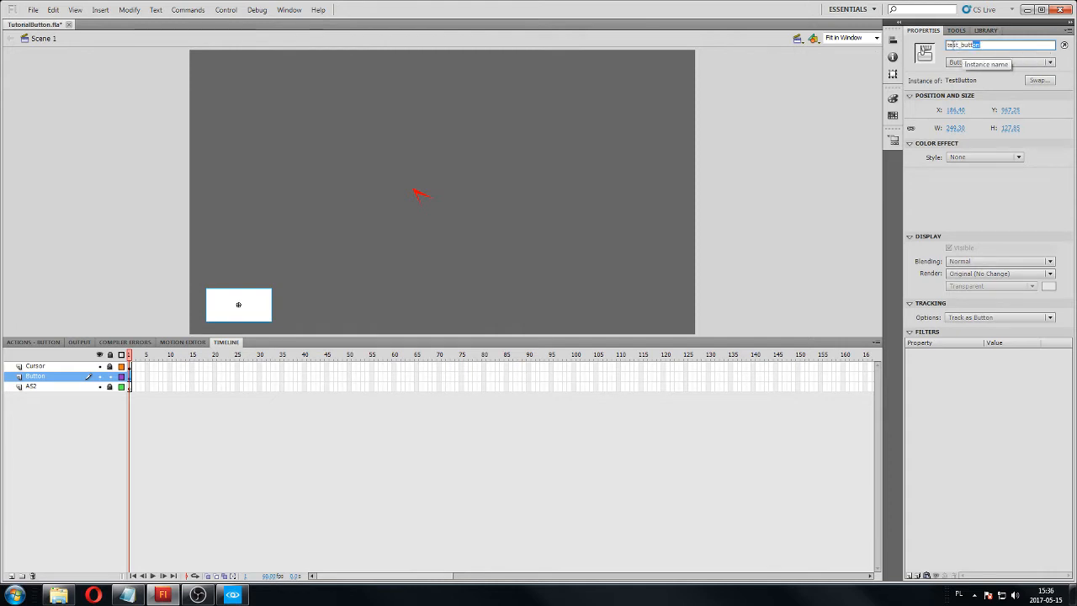
pyautogui.click(955, 46)
pyautogui.write('T')
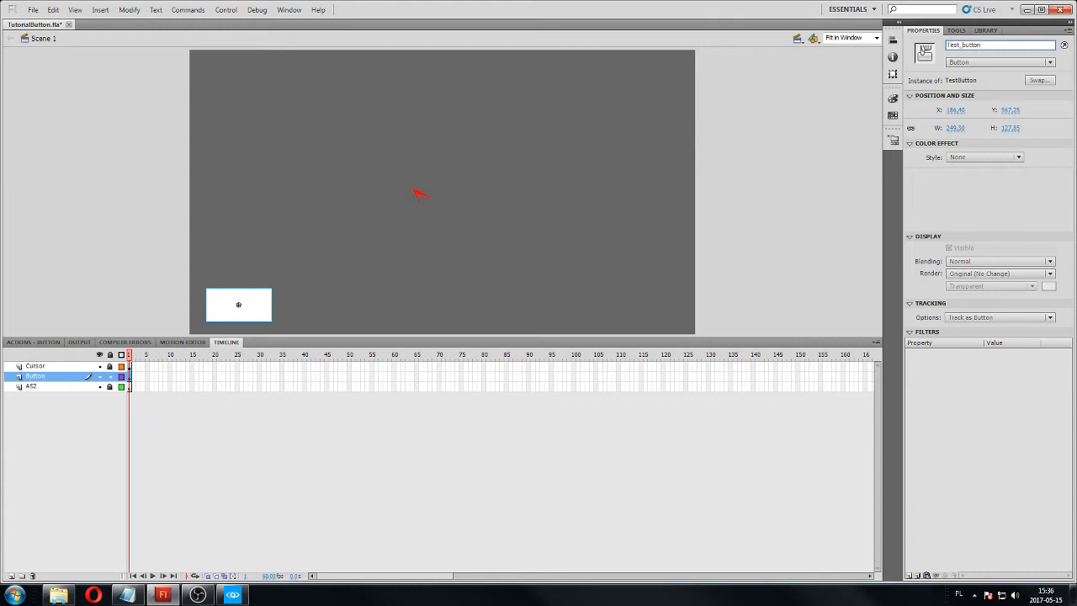
pyautogui.press('BackSpace')
pyautogui.write('t')
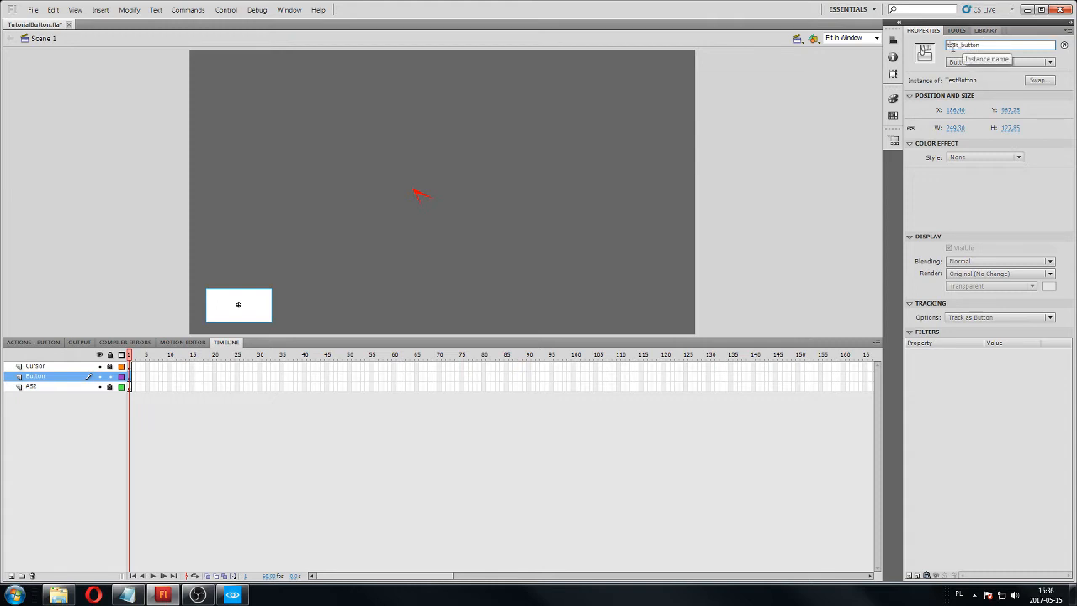
pyautogui.press('BackSpace')
pyautogui.write('T')
pyautogui.press('Delete')
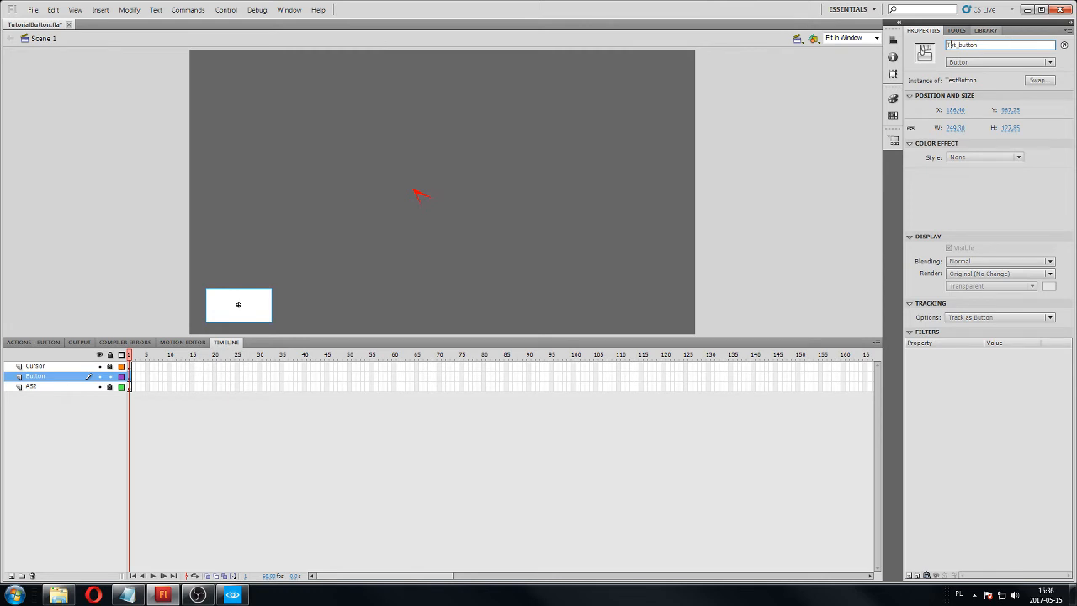
pyautogui.write('E')
pyautogui.press('BackSpace')
pyautogui.press('BackSpace')
pyautogui.write('te')
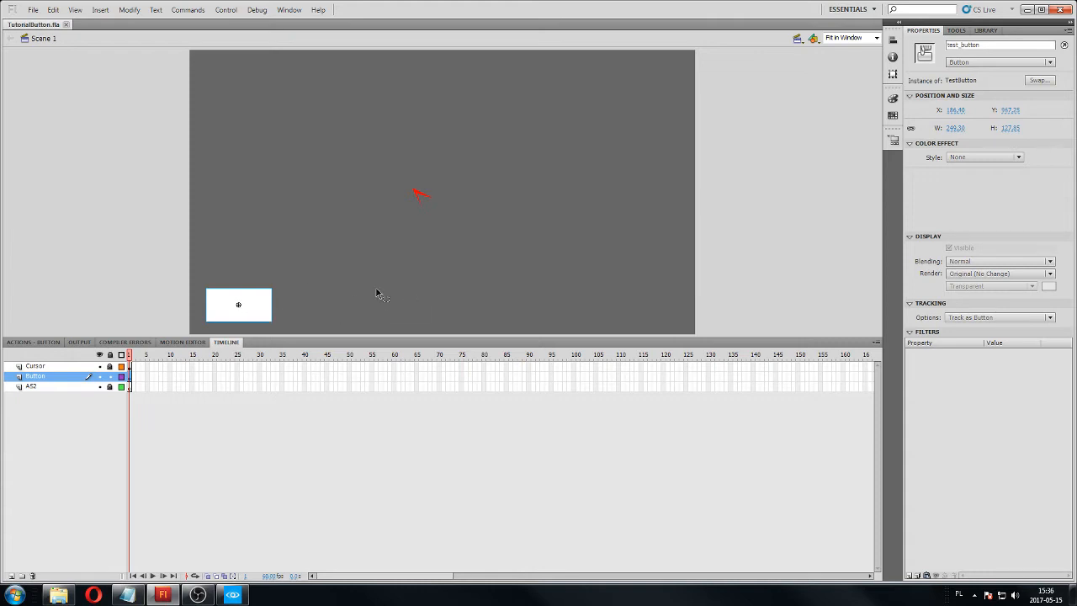
# Lock the Button layer in the main scene and open the TestButton symbol from the library for editing.
pyautogui.click(109, 377)
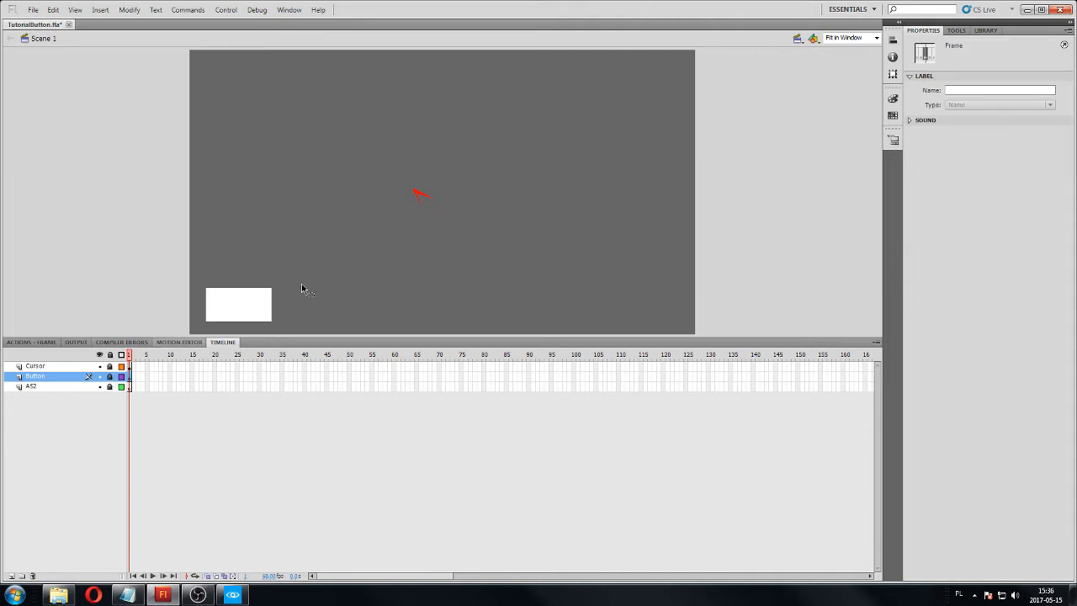
pyautogui.click(985, 31)
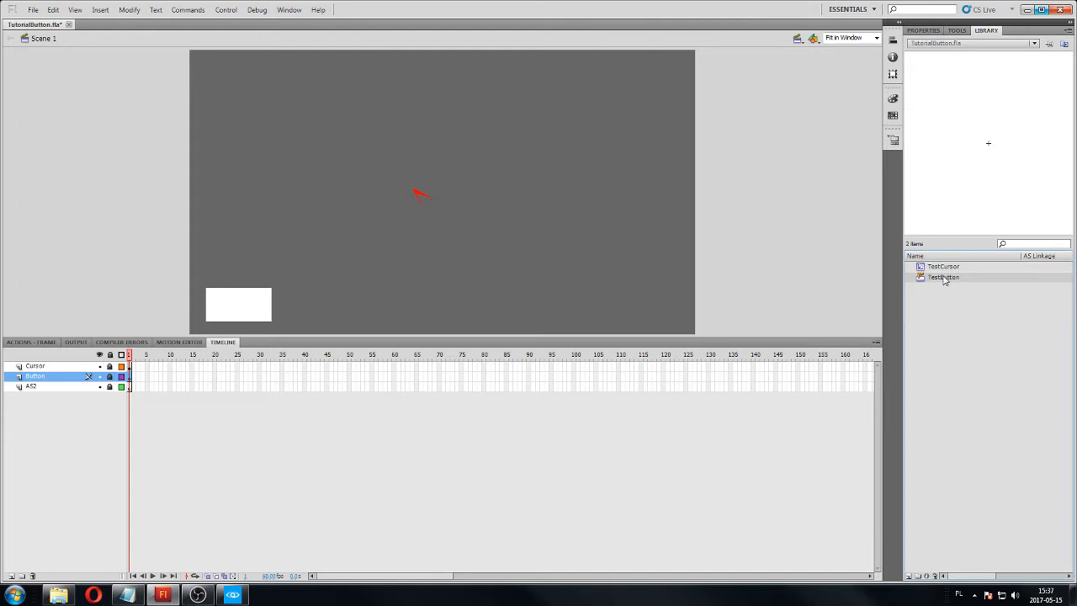
pyautogui.doubleClick(989, 146)
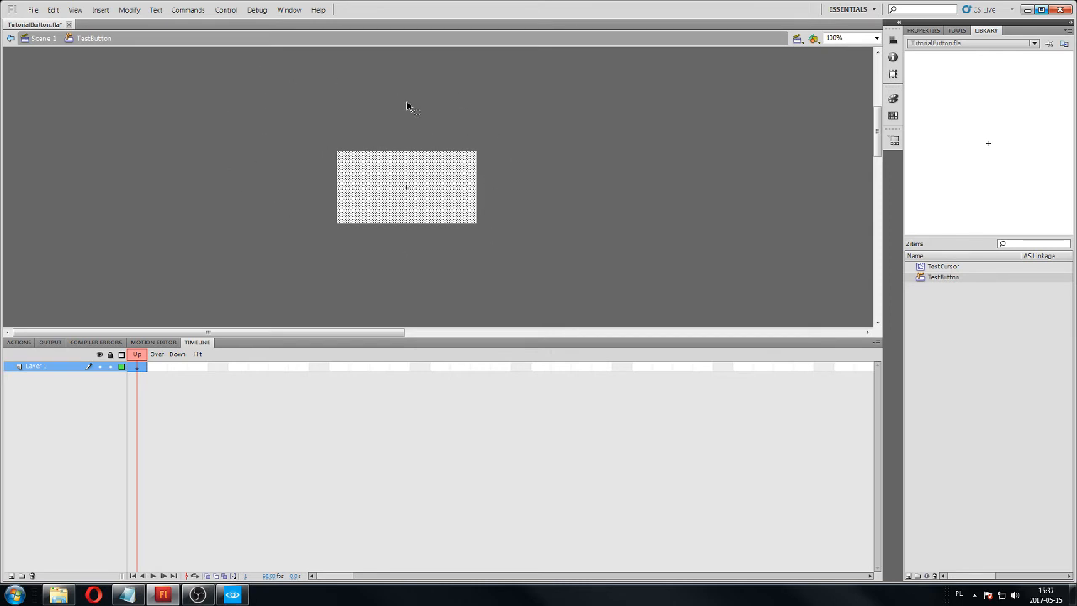
pyautogui.click(41, 38)
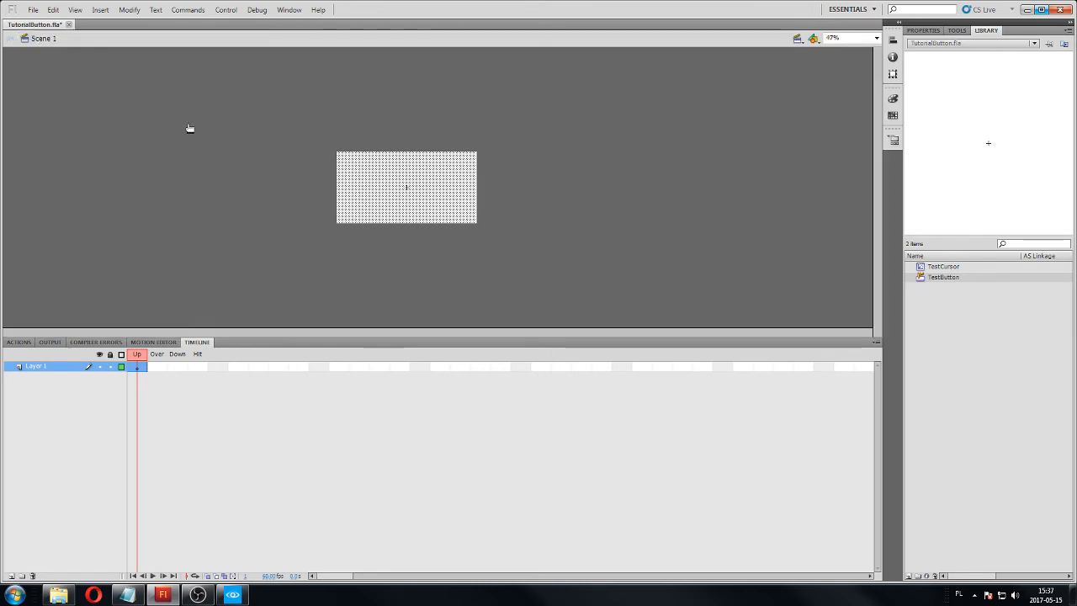
pyautogui.doubleClick(948, 160)
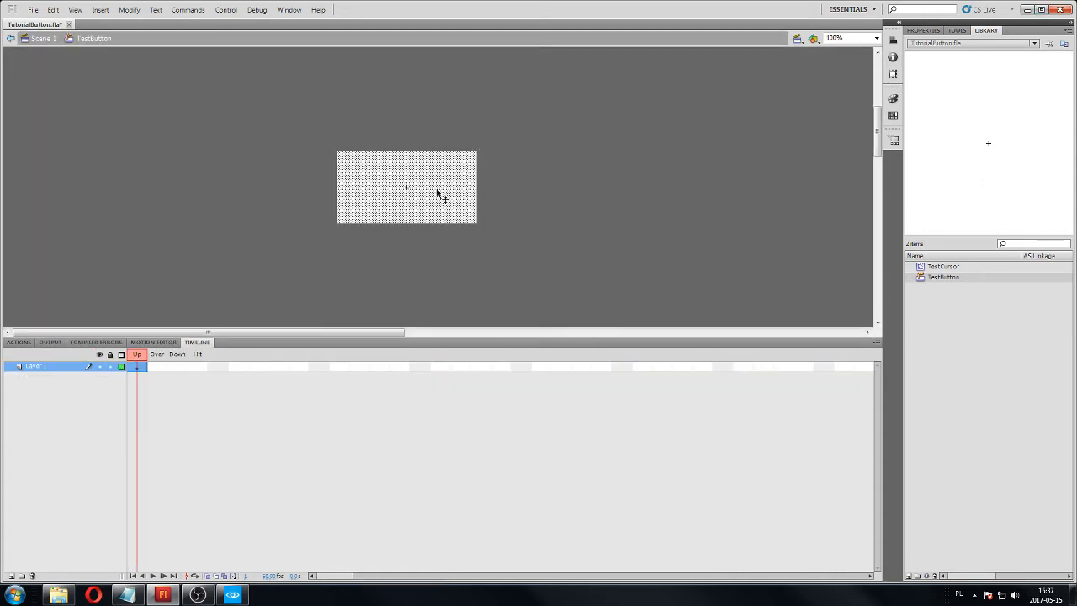
# Rename Layer 1 inside the TestButton symbol as Button.
pyautogui.doubleClick(48, 368)
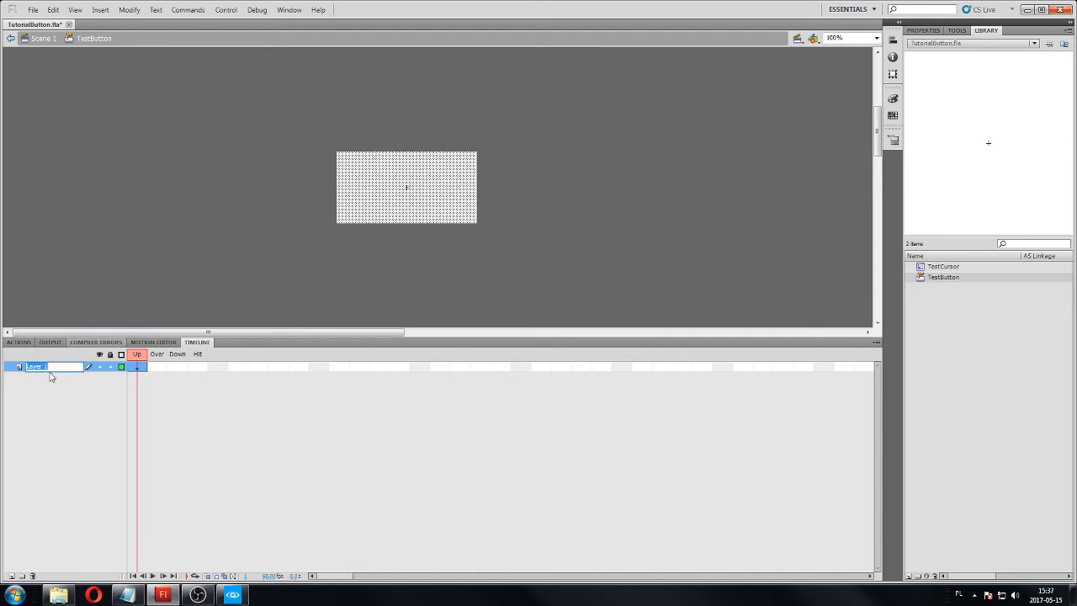
pyautogui.write('Button')
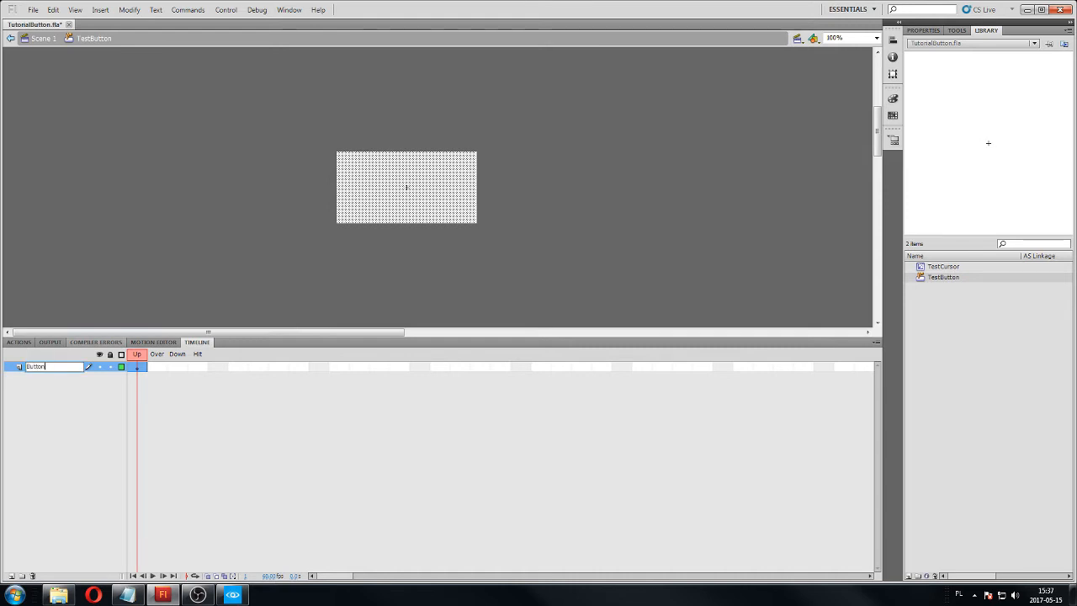
pyautogui.click(50, 378)
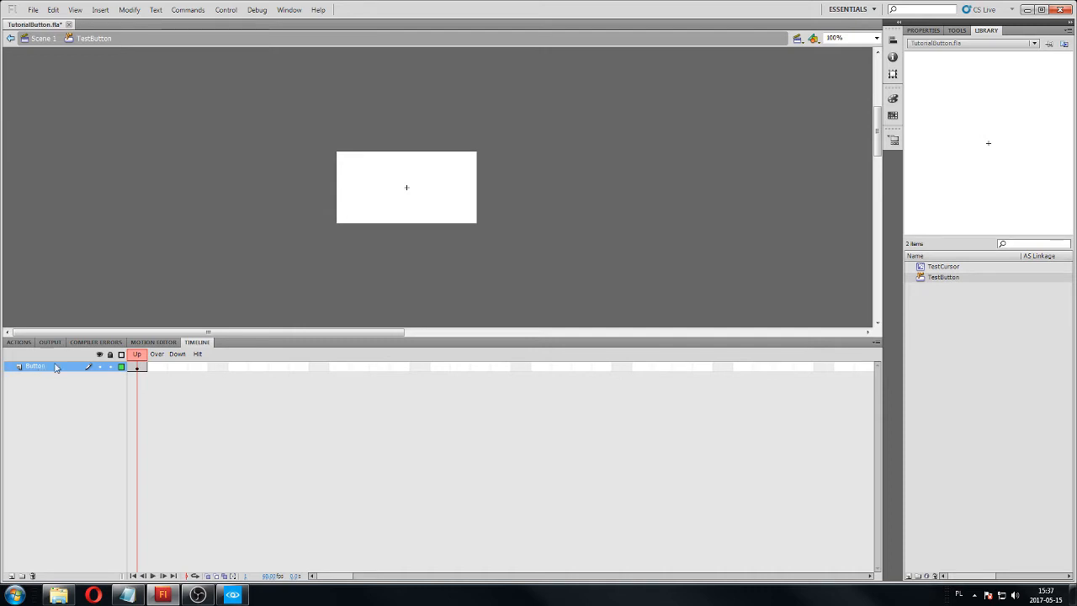
# Add a new layer named Text above the symbol's Button layer and lock the Button layer.
pyautogui.click(11, 575)
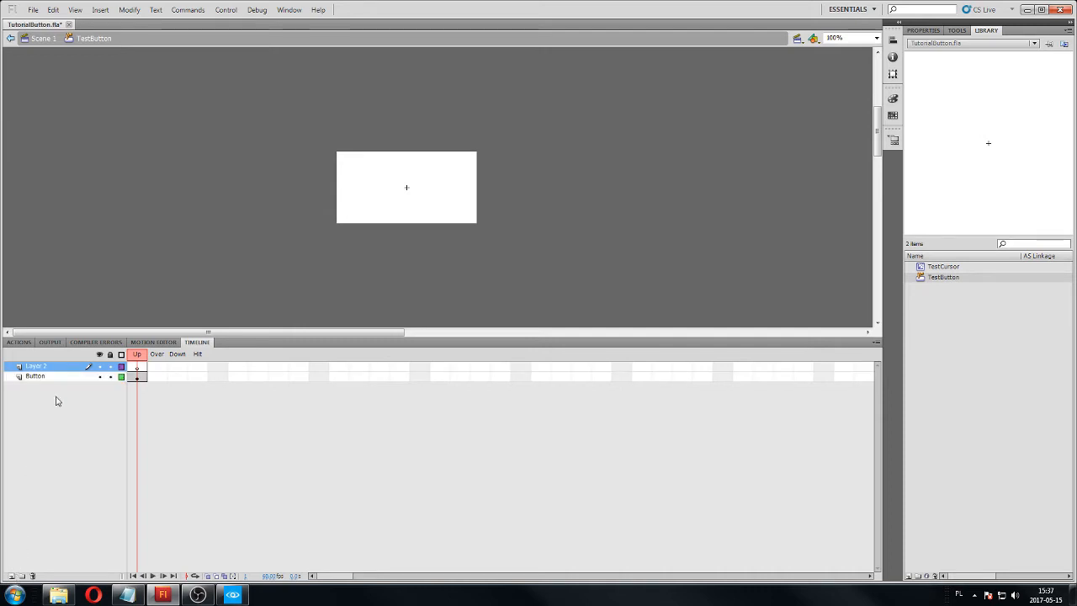
pyautogui.doubleClick(42, 367)
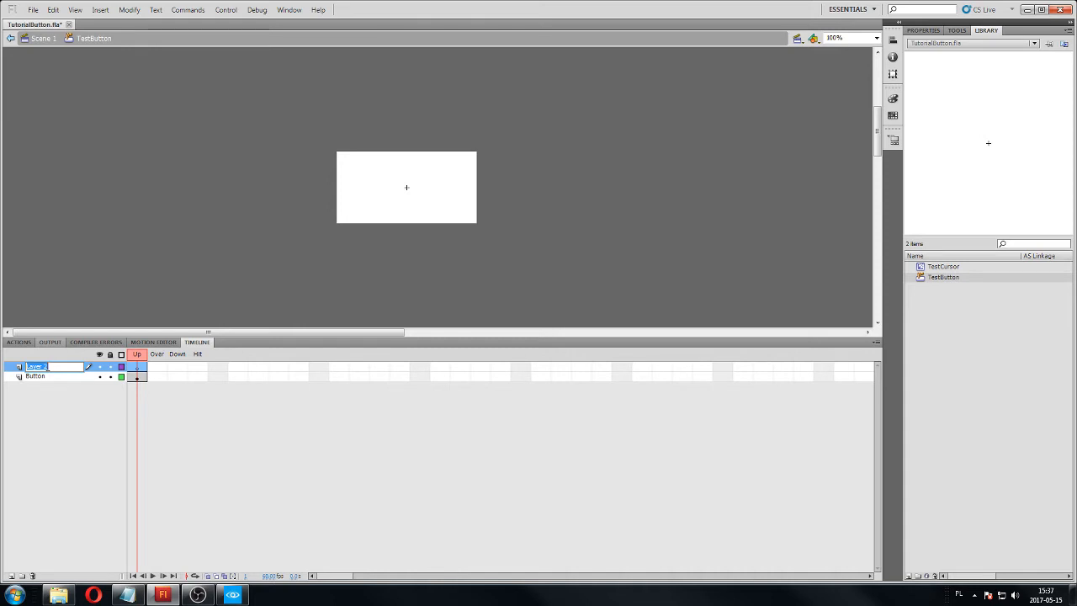
pyautogui.write('Text')
pyautogui.press('Return')
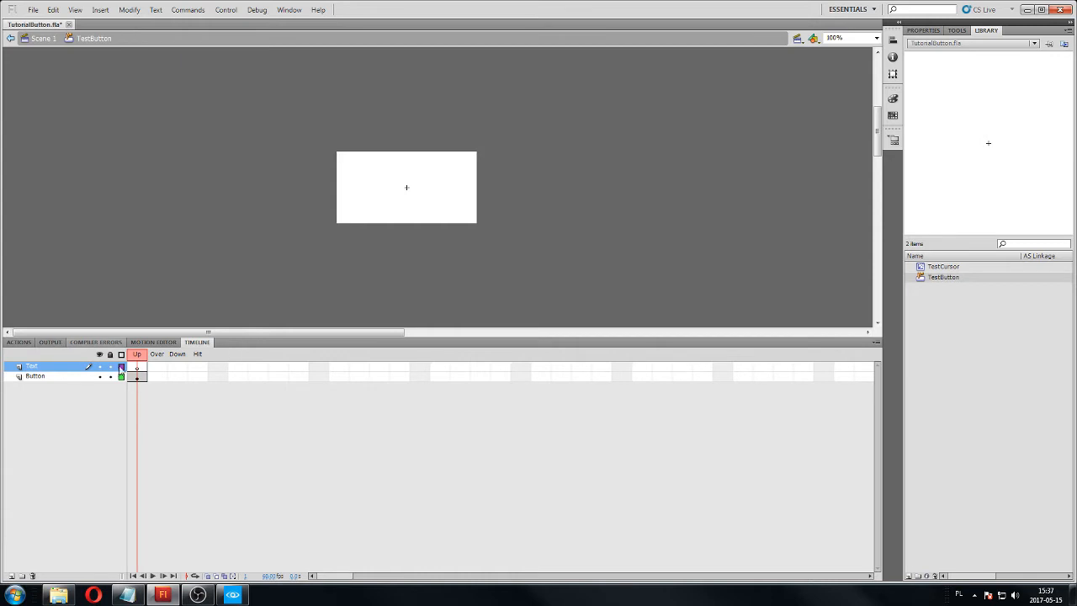
pyautogui.click(109, 376)
# Add the text "Click me" over the white rectangle on the Text layer with the Text tool.
pyautogui.click(42, 369)
pyautogui.click(957, 30)
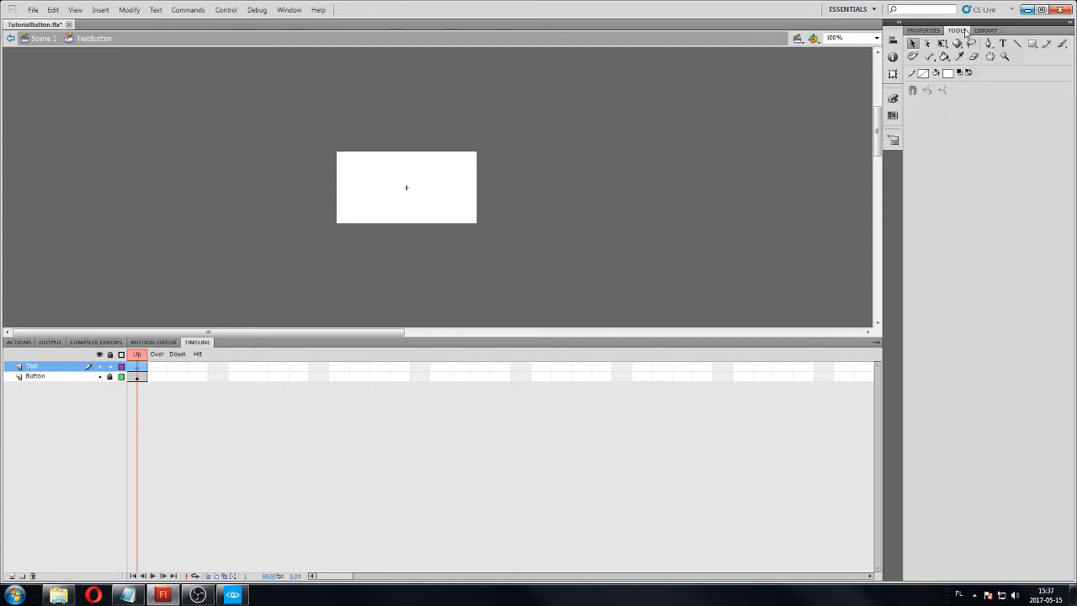
pyautogui.click(1001, 44)
pyautogui.click(361, 173)
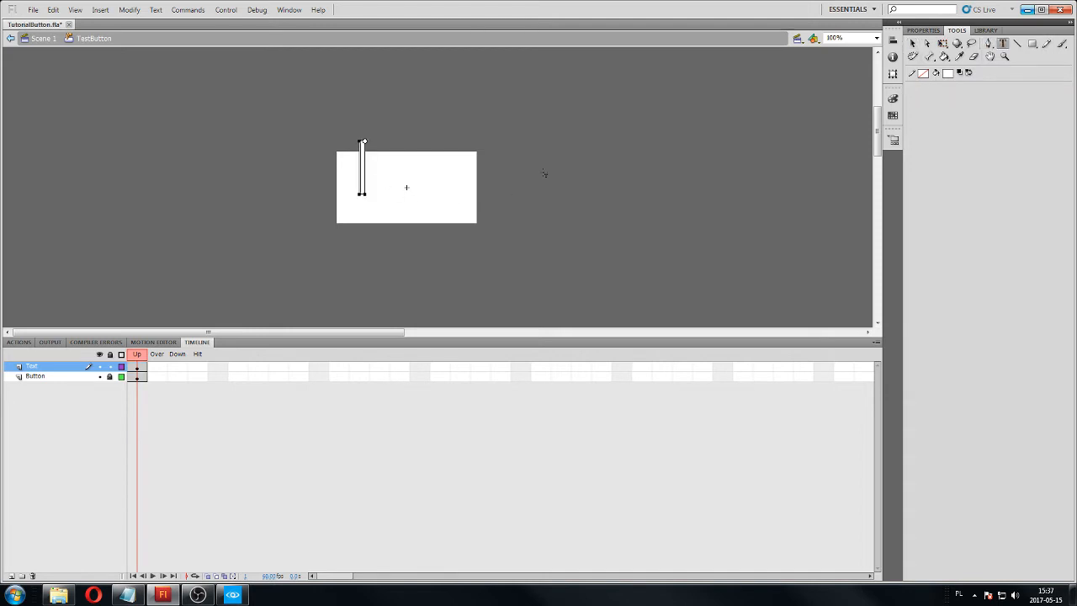
pyautogui.write('Click me')
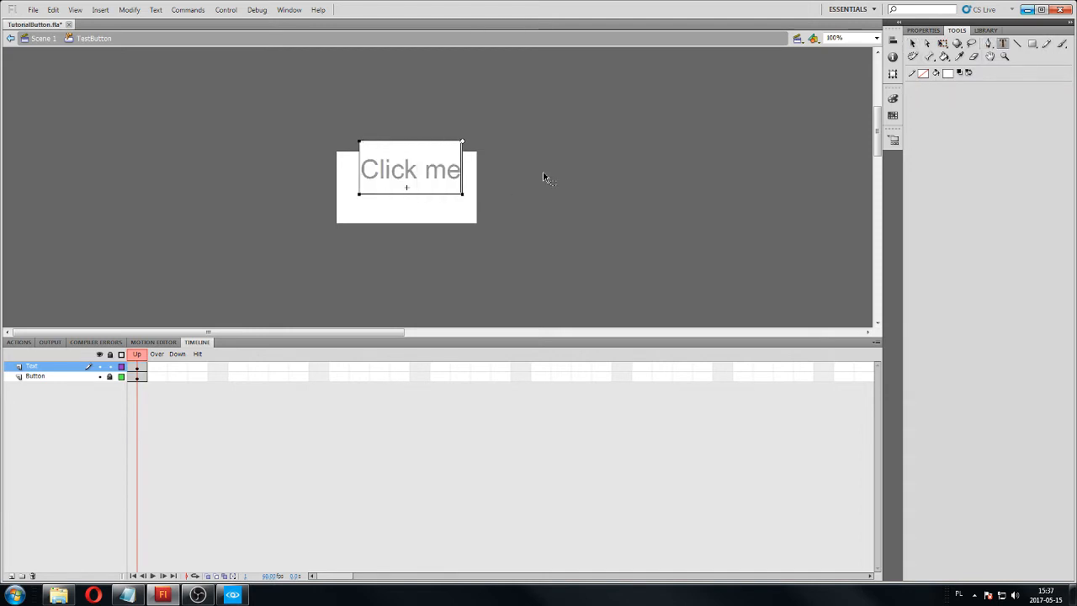
# Select the whole "Click me" text and set its fill color to black.
pyautogui.hotkey('ctrl', 'a')
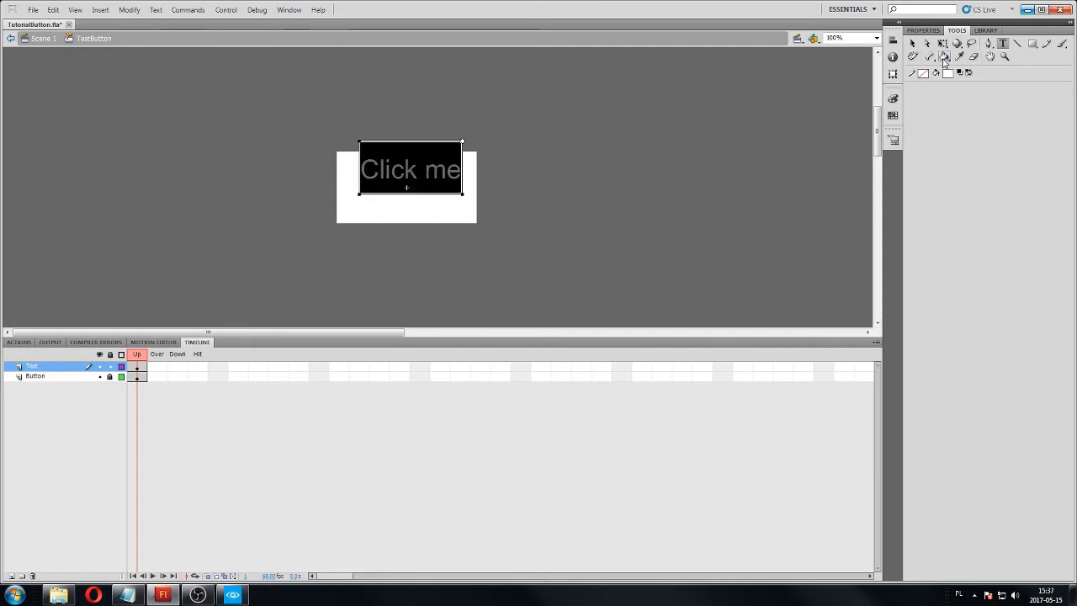
pyautogui.click(948, 72)
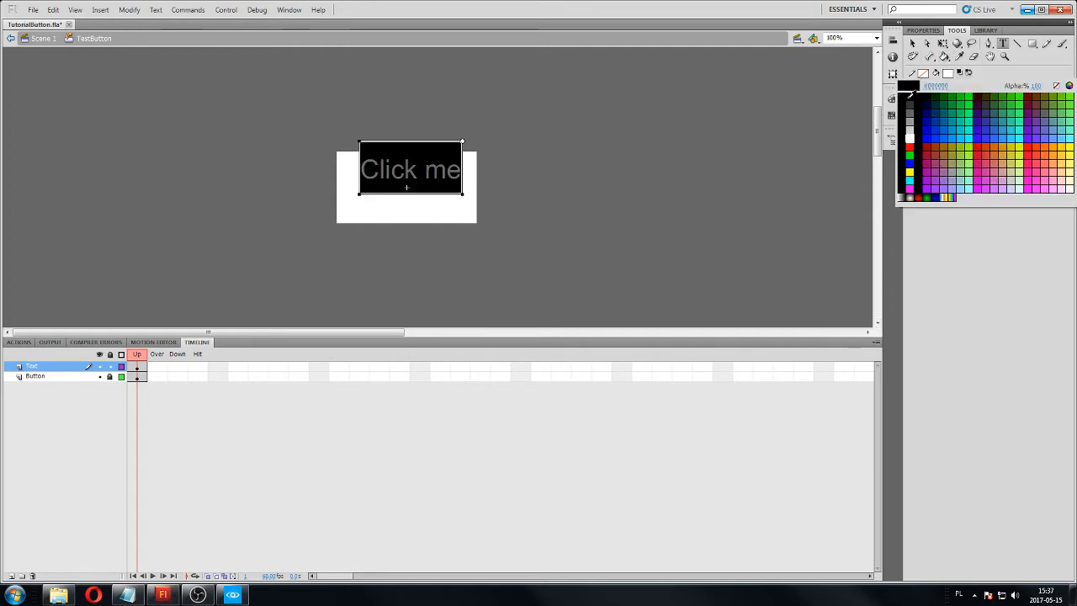
pyautogui.click(902, 118)
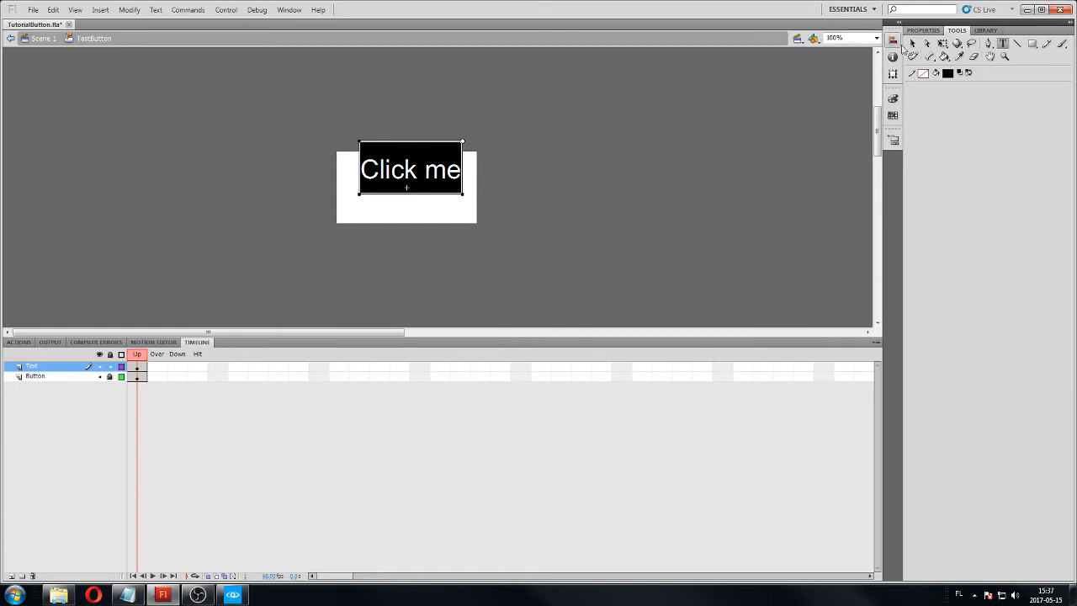
# Center the "Click me" text horizontally and vertically on the stage, lock the Text layer and unlock the Button layer.
pyautogui.click(893, 40)
pyautogui.click(913, 43)
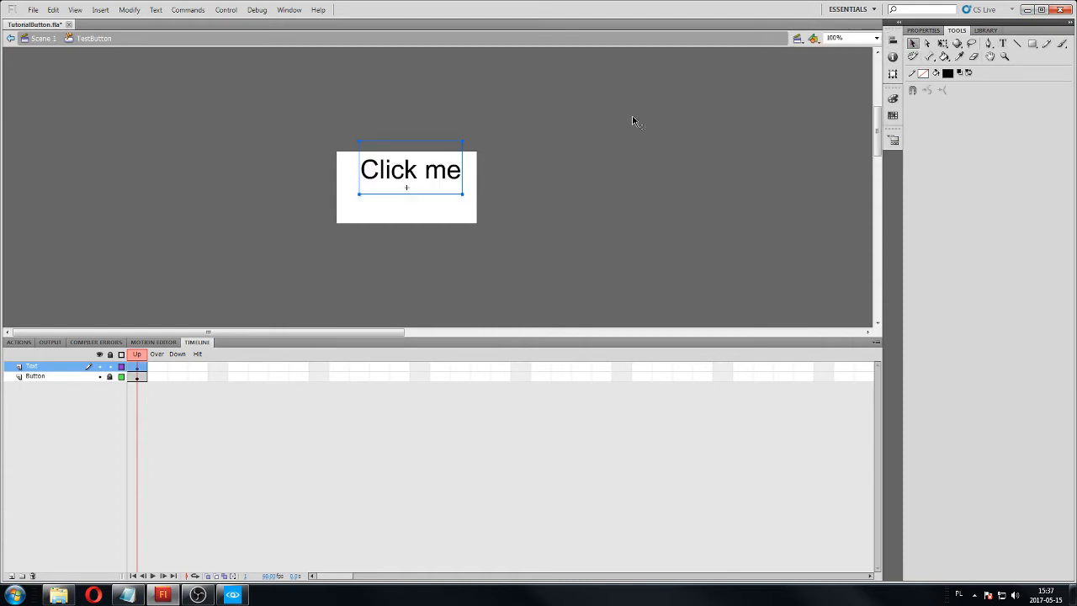
pyautogui.click(896, 41)
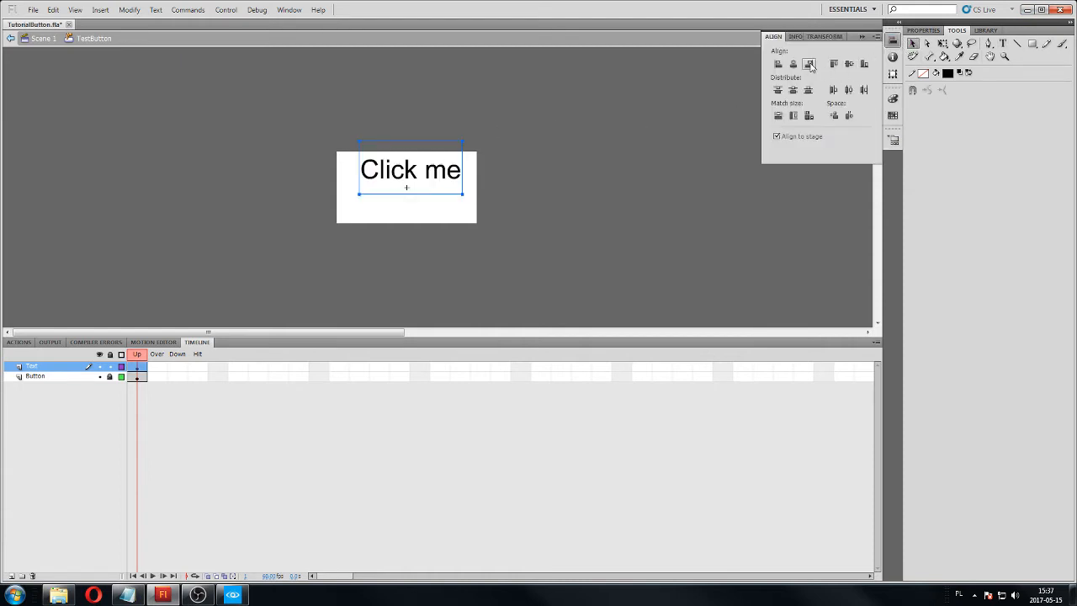
pyautogui.click(792, 64)
pyautogui.click(848, 64)
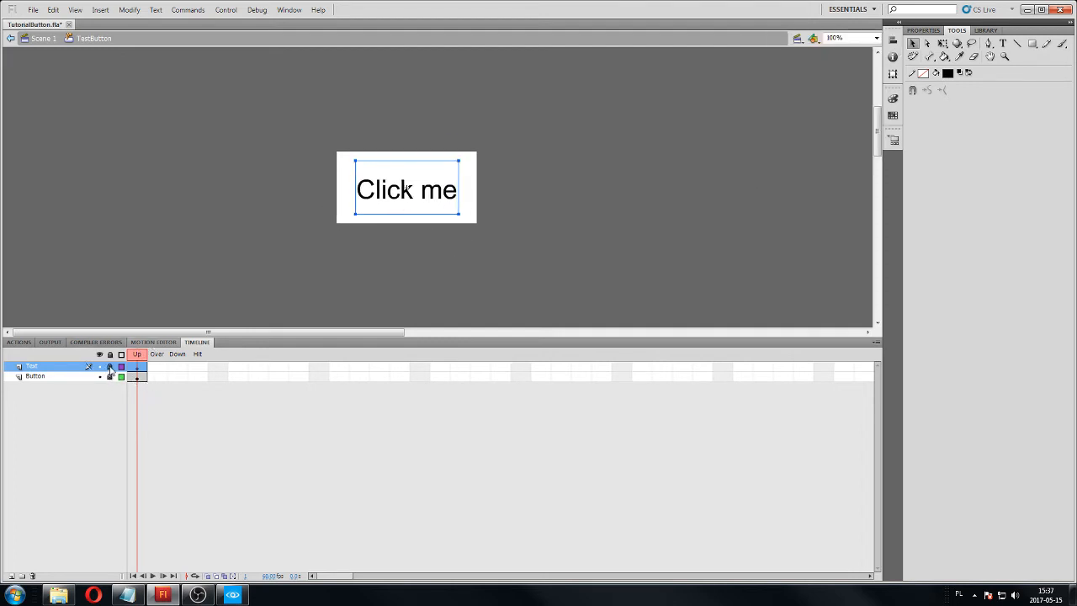
pyautogui.click(110, 367)
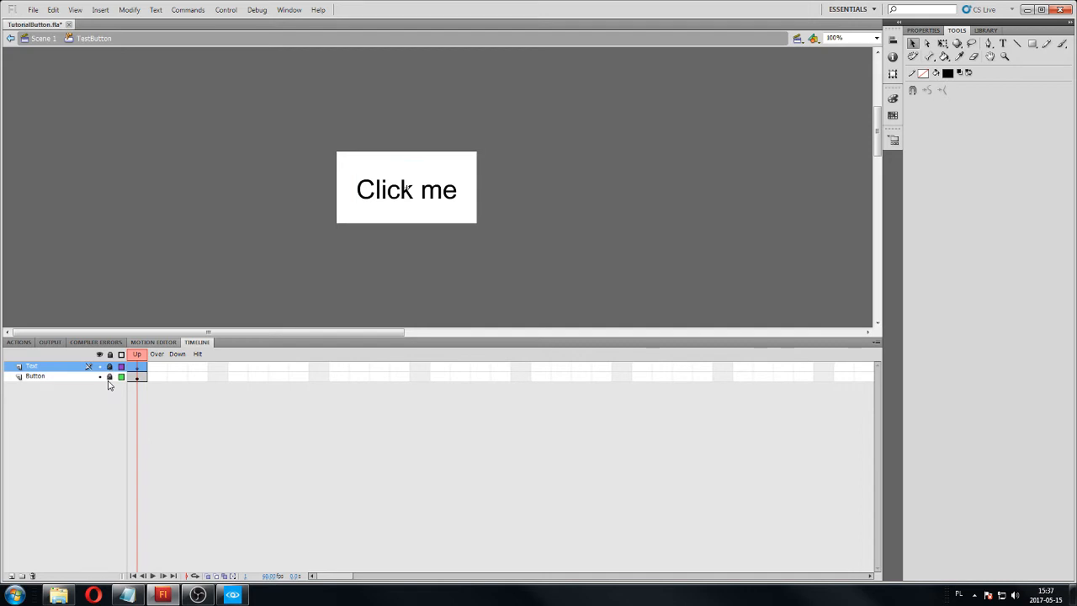
# Try to insert a keyframe across the Button layer's Over, Down and Hit frames.
pyautogui.click(157, 376)
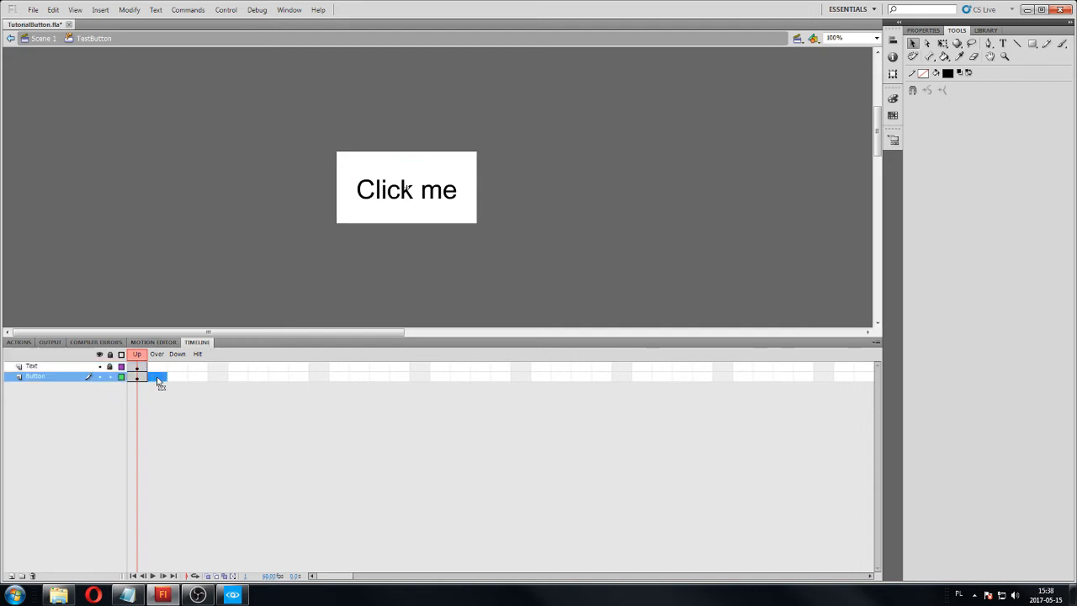
pyautogui.click(202, 378)
pyautogui.click(151, 379)
pyautogui.moveTo(163, 378); pyautogui.dragTo(202, 378)
pyautogui.rightClick(199, 377)
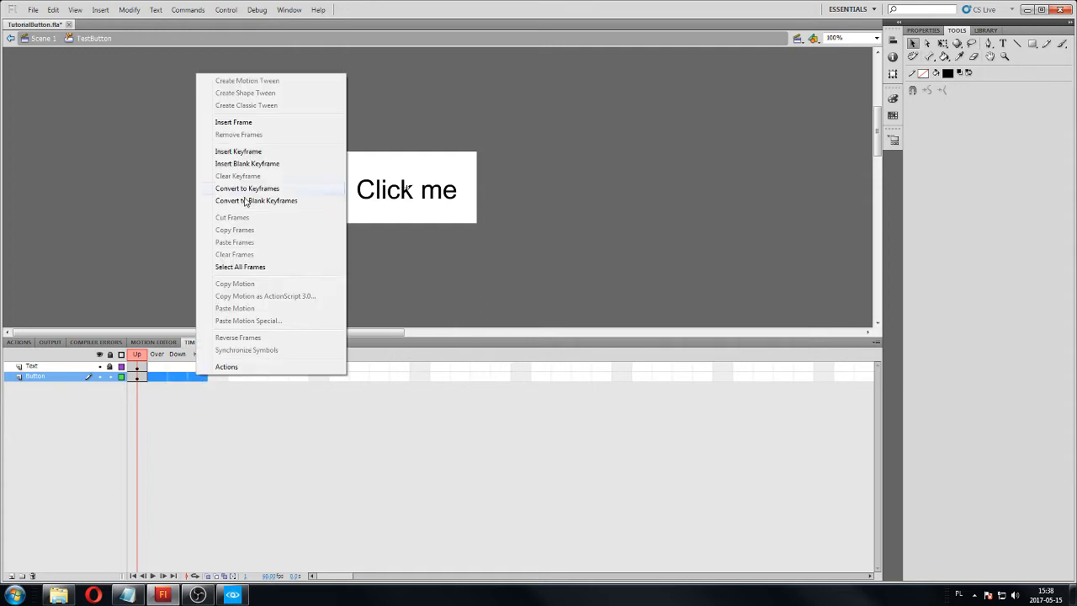
pyautogui.click(244, 152)
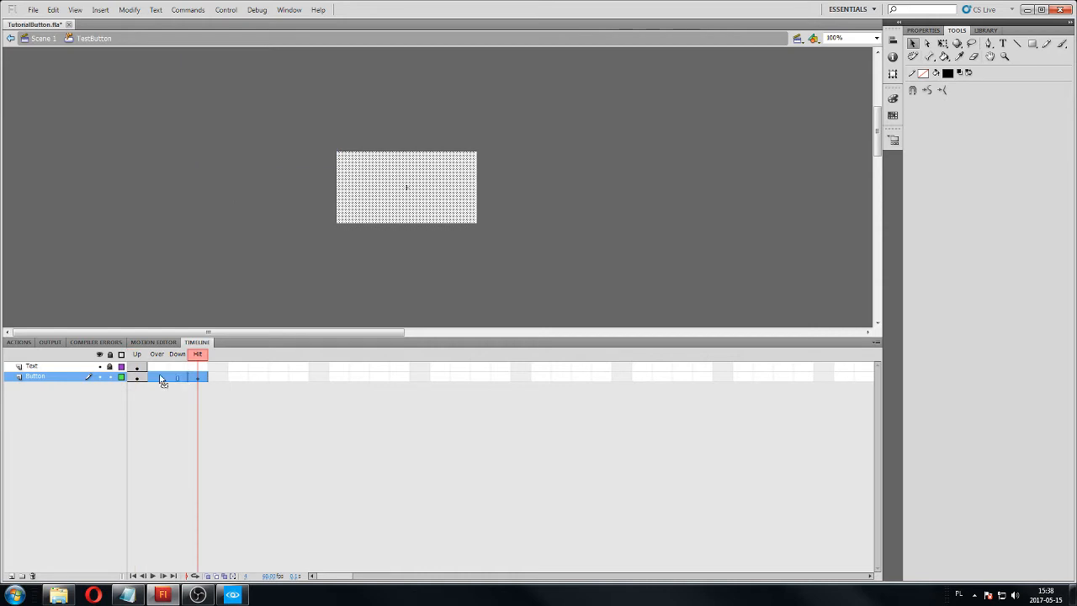
pyautogui.click(222, 383)
pyautogui.hotkey('ctrl', 'z')
pyautogui.hotkey('ctrl', 'z')
# Convert the Button layer's Over, Down and Hit frames to keyframes.
pyautogui.moveTo(156, 382); pyautogui.dragTo(202, 377)
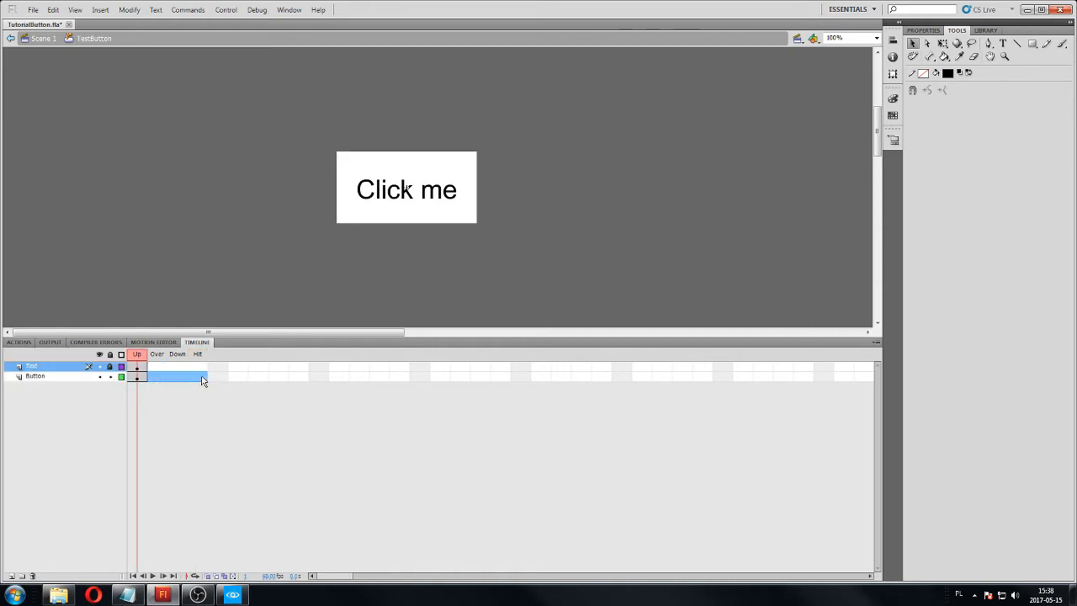
pyautogui.rightClick(203, 380)
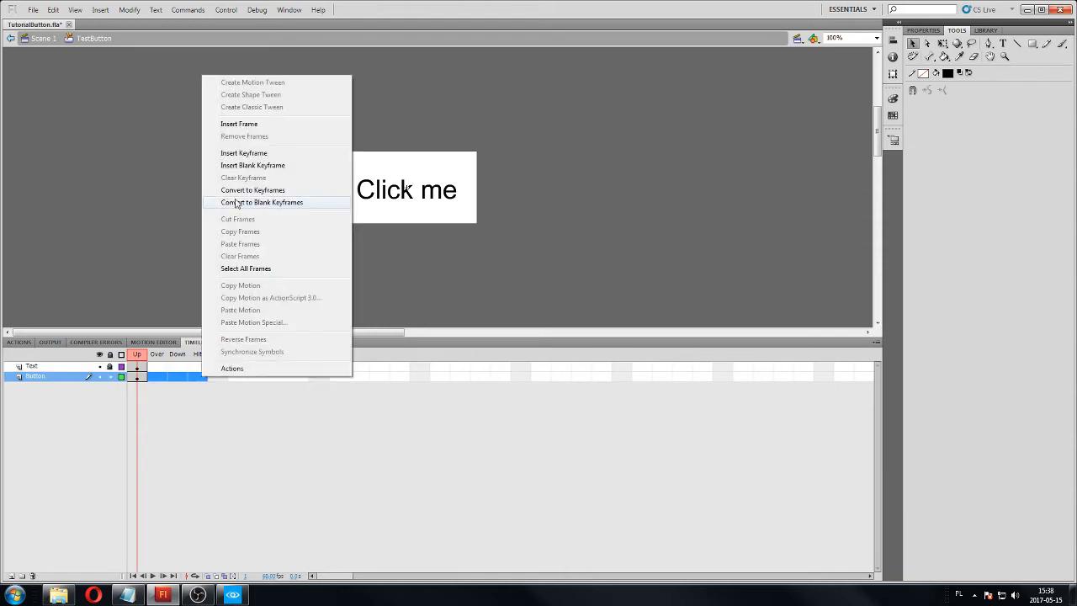
pyautogui.click(239, 191)
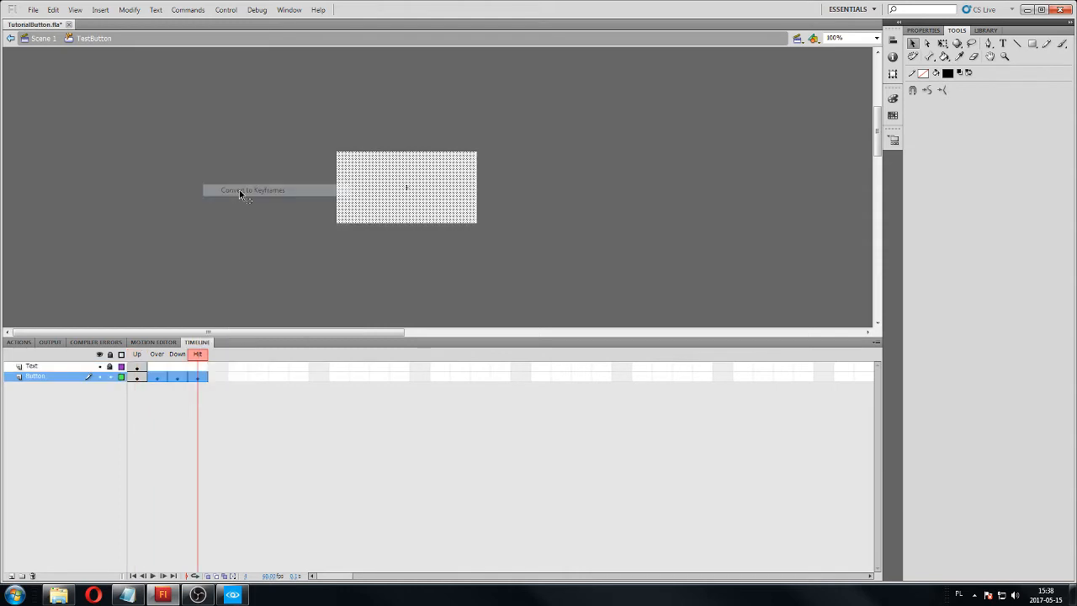
# Set the rectangle's fill in the Button layer's Over frame to bright green #00FF00.
pyautogui.click(153, 389)
pyautogui.click(157, 368)
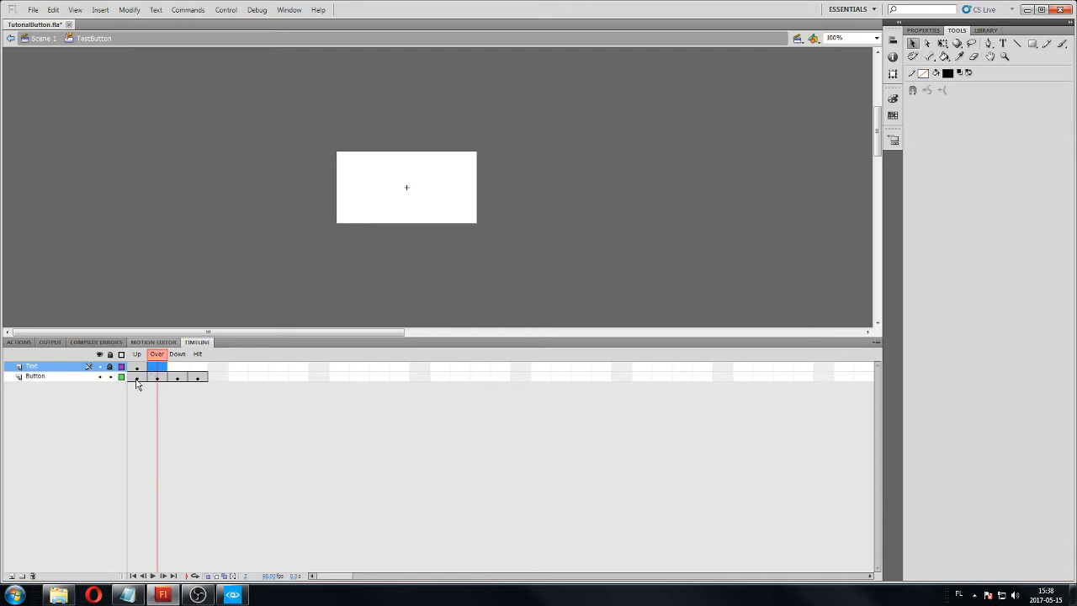
pyautogui.click(137, 377)
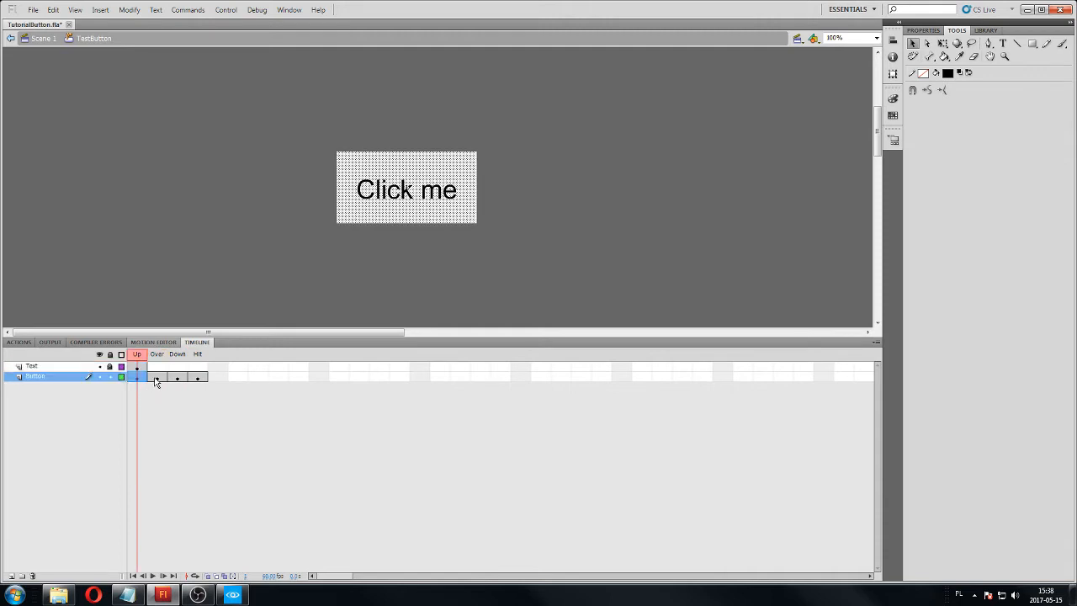
pyautogui.click(156, 379)
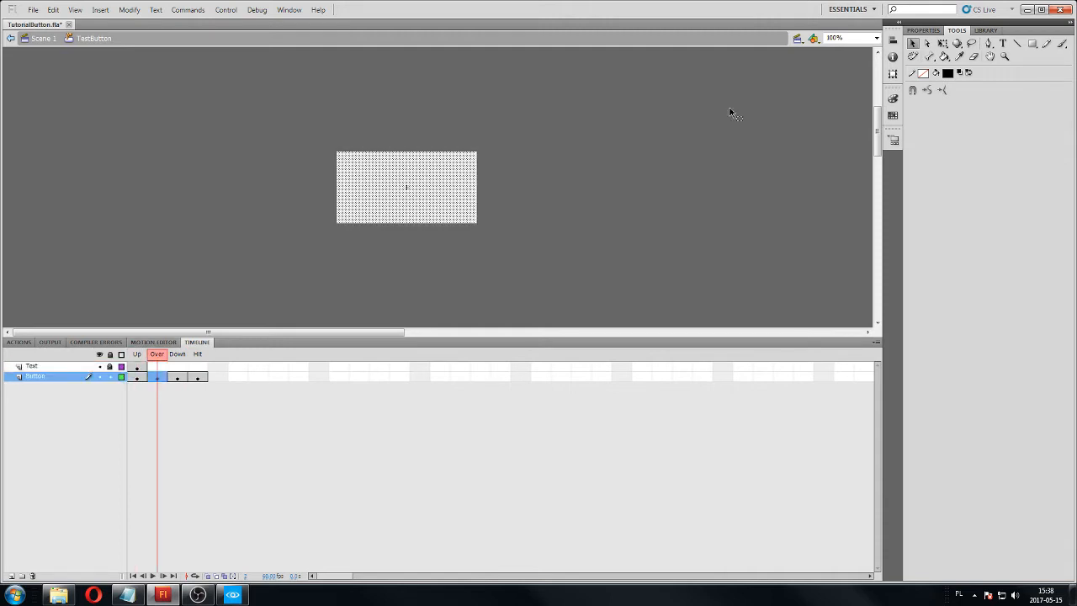
pyautogui.click(947, 74)
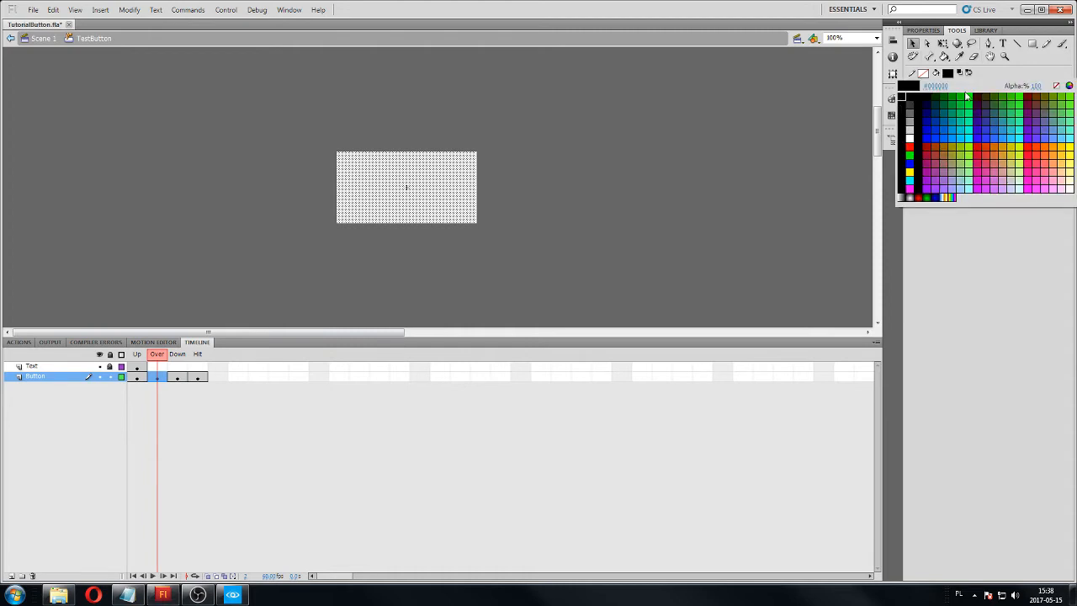
pyautogui.click(967, 98)
# Set the rectangle's fill in the Button layer's Down frame to red.
pyautogui.click(174, 378)
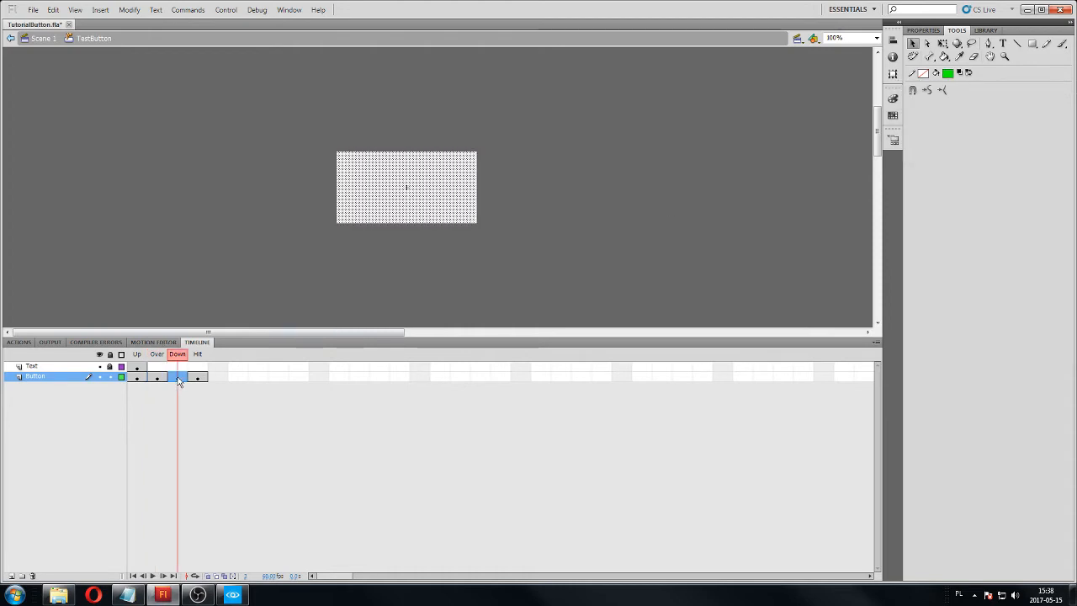
pyautogui.click(950, 74)
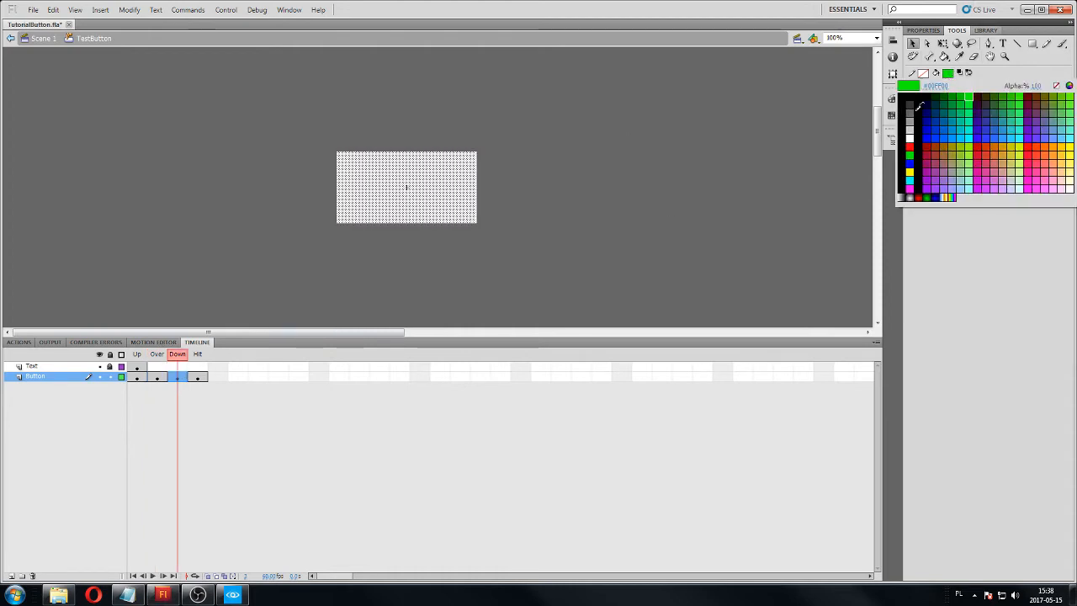
pyautogui.click(909, 147)
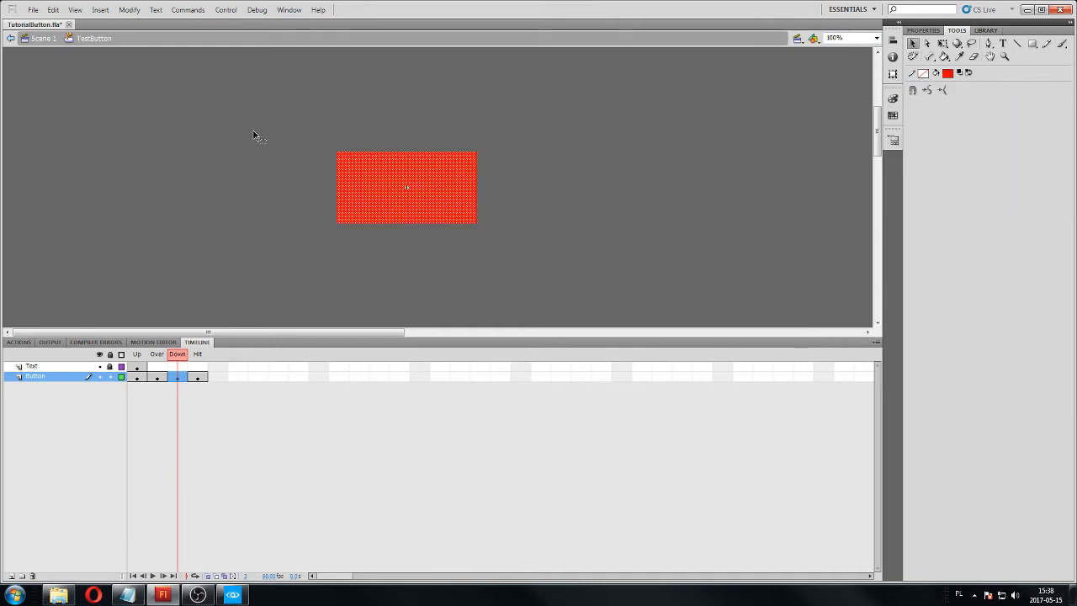
# Return to Scene 1, run the movie in debug mode to test the "Click me" button, and close the preview.
pyautogui.click(44, 38)
pyautogui.click(256, 10)
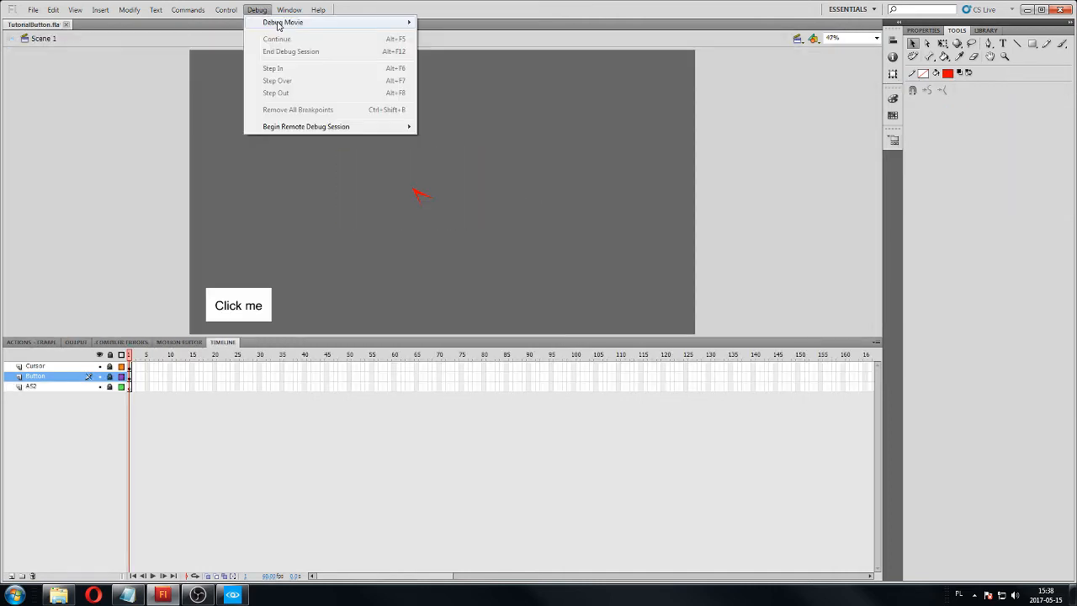
pyautogui.moveTo(277, 23)
pyautogui.click(429, 28)
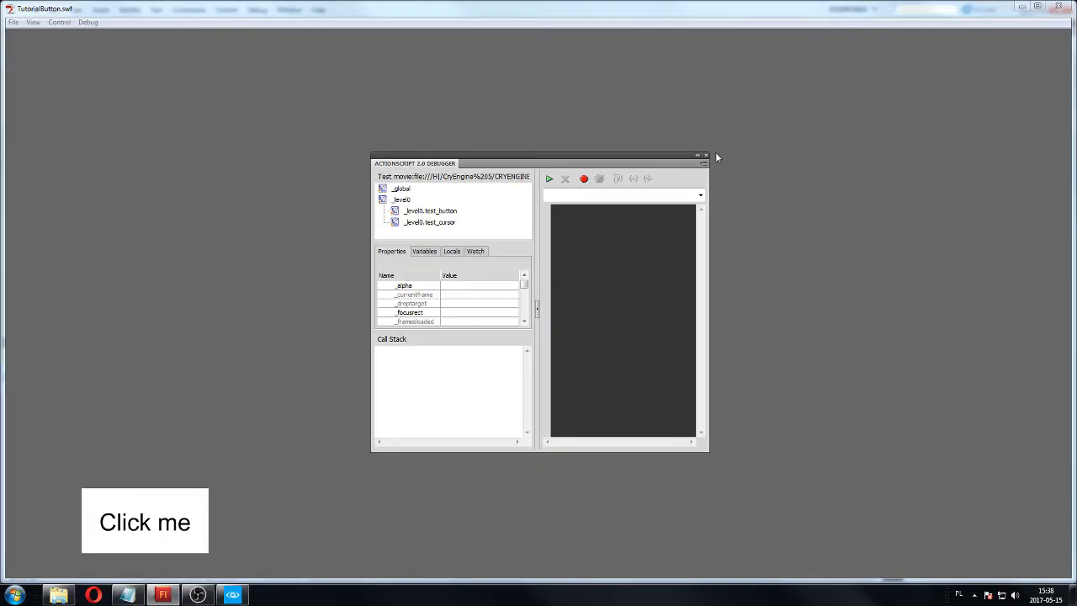
pyautogui.click(706, 156)
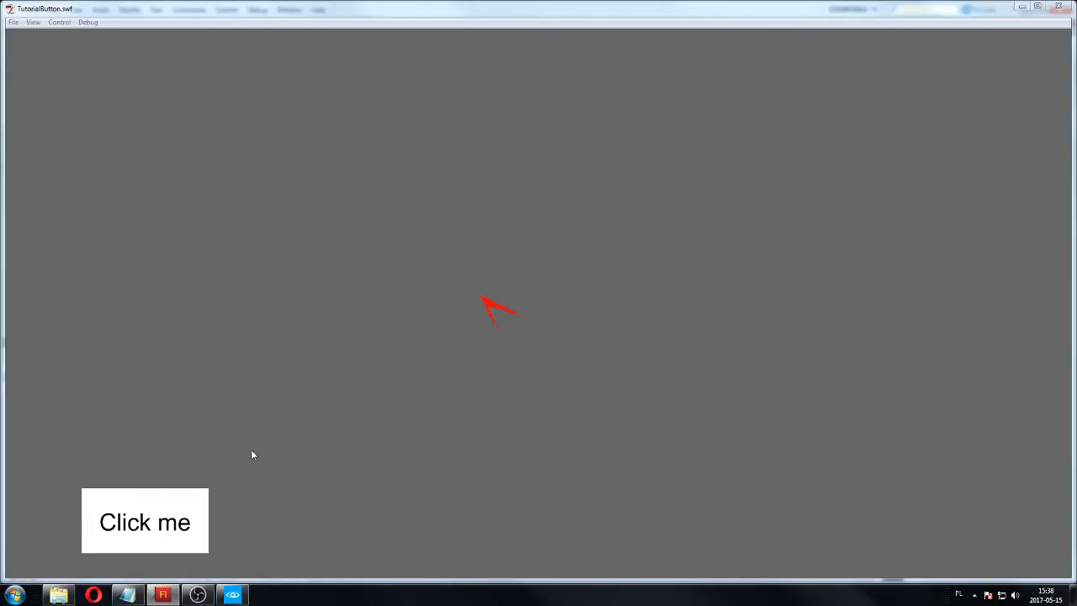
pyautogui.click(202, 507)
pyautogui.click(202, 509)
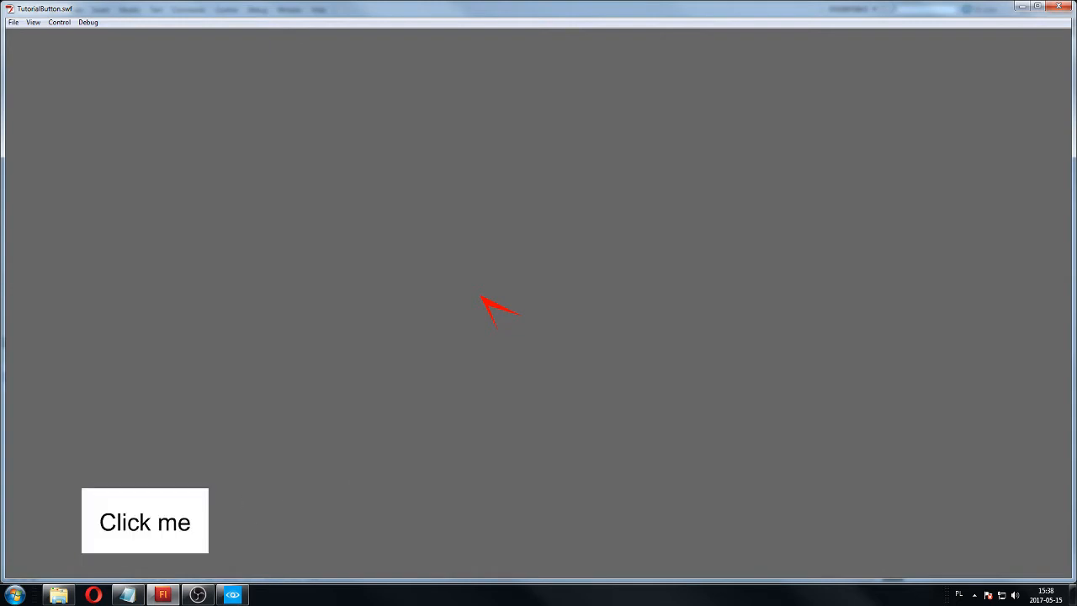
pyautogui.click(1059, 6)
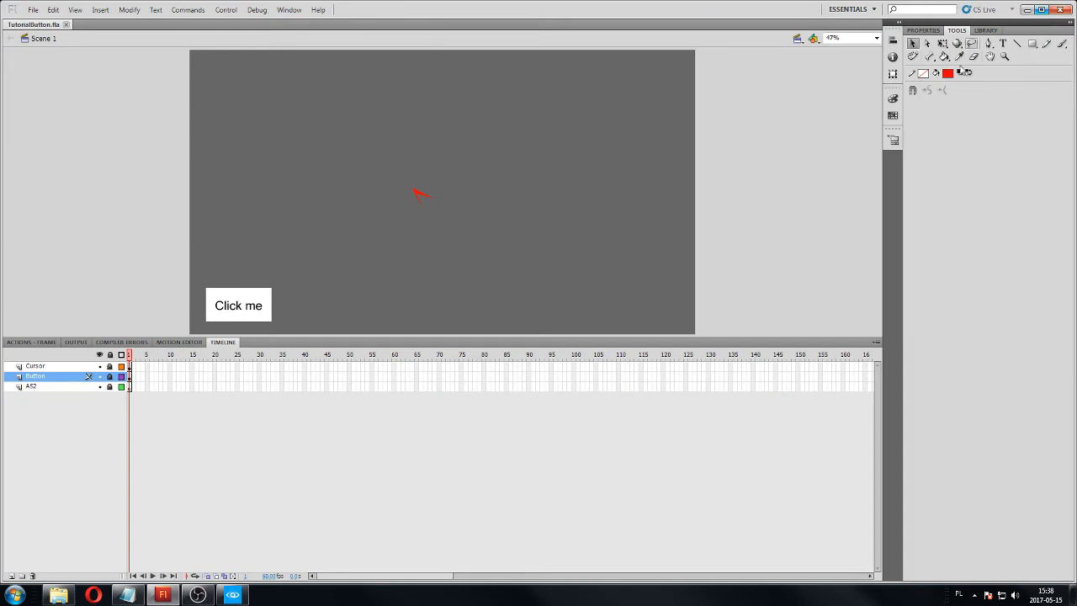
# Reopen the TestButton symbol for editing, unlock its Text layer and lock the Button layer.
pyautogui.click(985, 31)
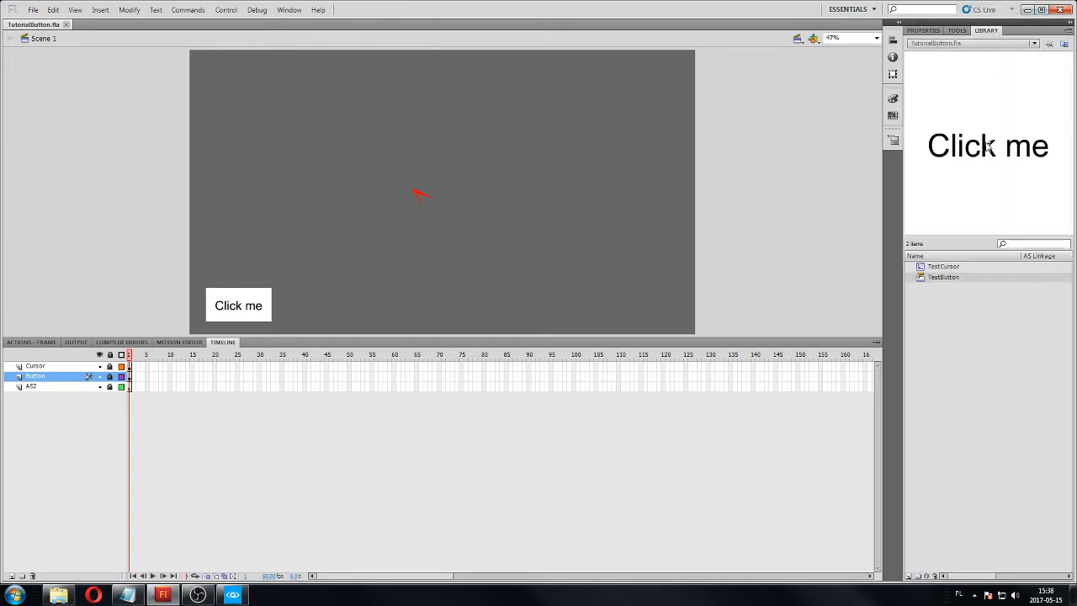
pyautogui.doubleClick(989, 148)
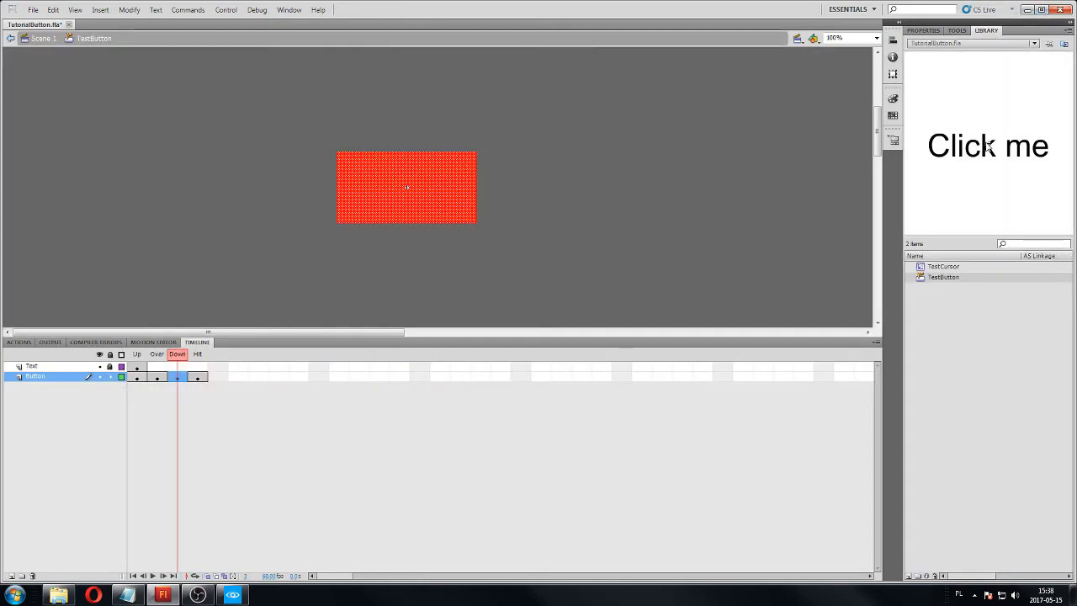
pyautogui.click(51, 368)
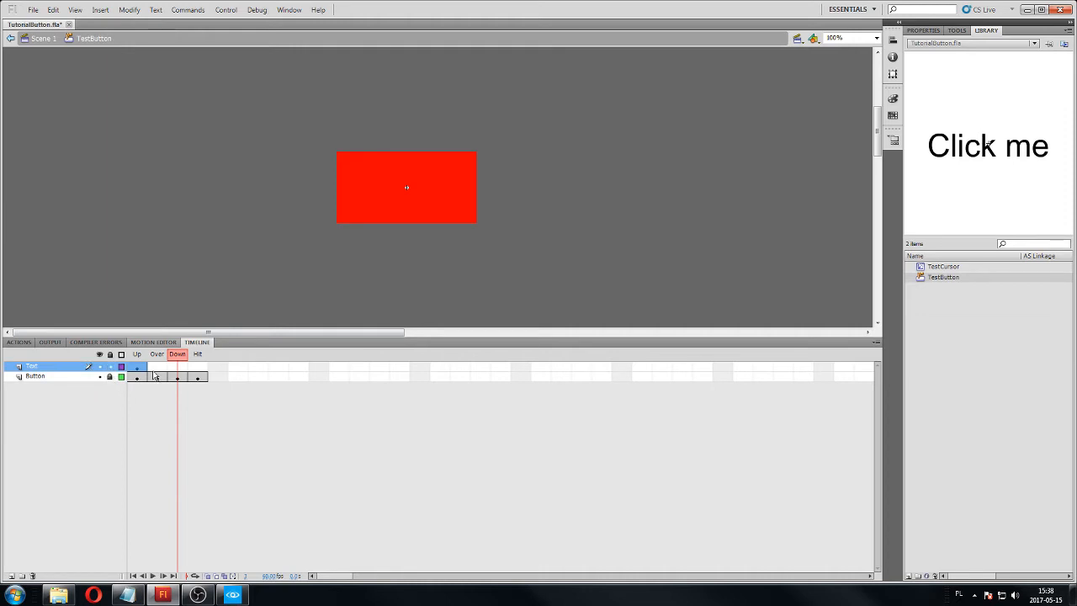
# Try to convert the Text layer's Over, Down and Hit frames to keyframes all at once.
pyautogui.click(157, 368)
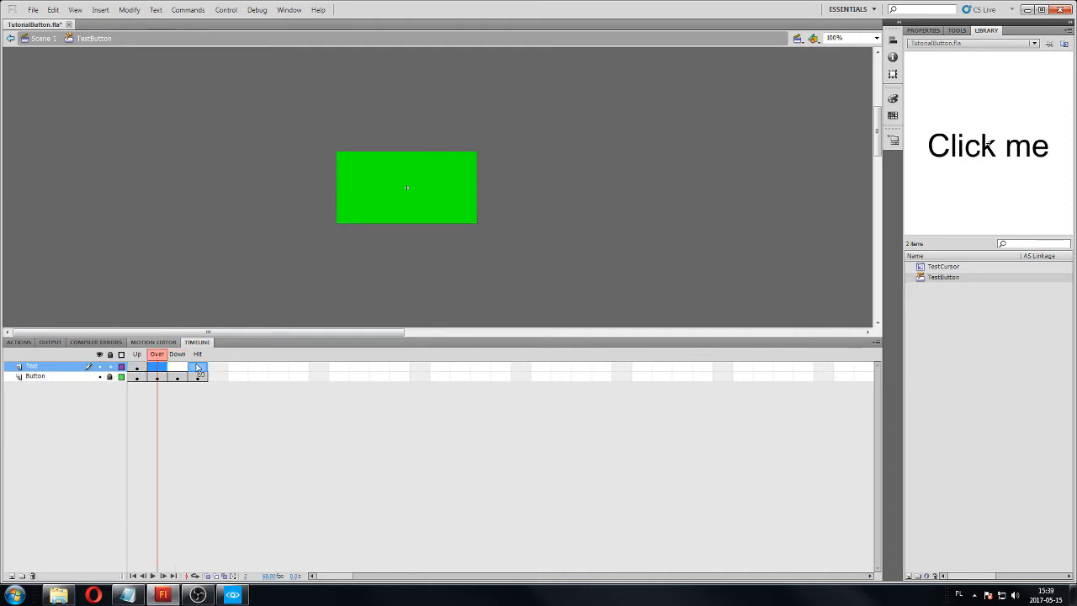
pyautogui.click(198, 368)
pyautogui.click(158, 368)
pyautogui.click(197, 368)
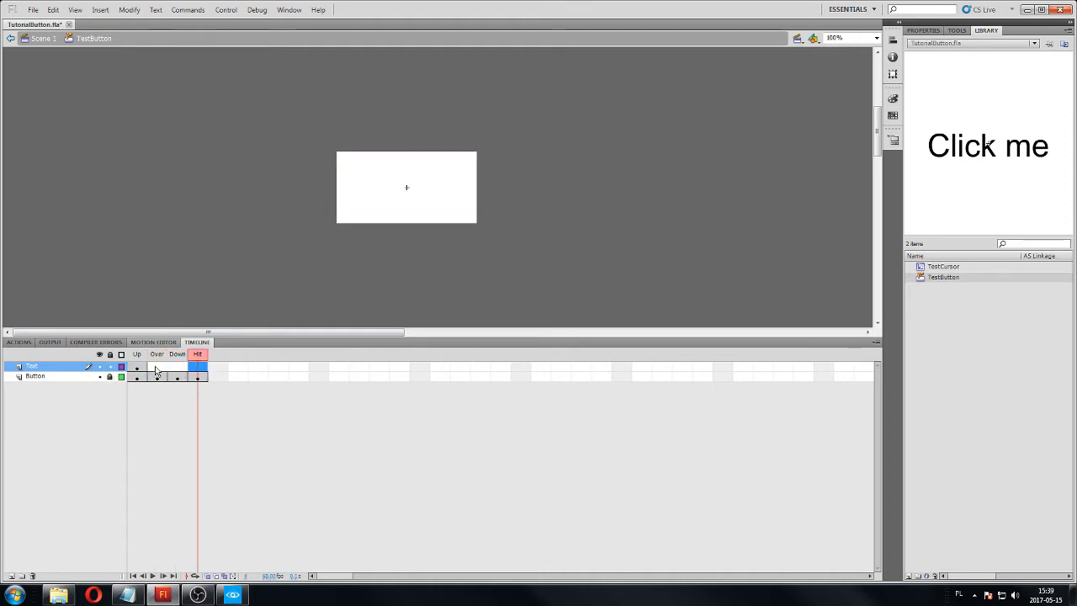
pyautogui.moveTo(157, 368); pyautogui.dragTo(209, 367)
pyautogui.rightClick(198, 369)
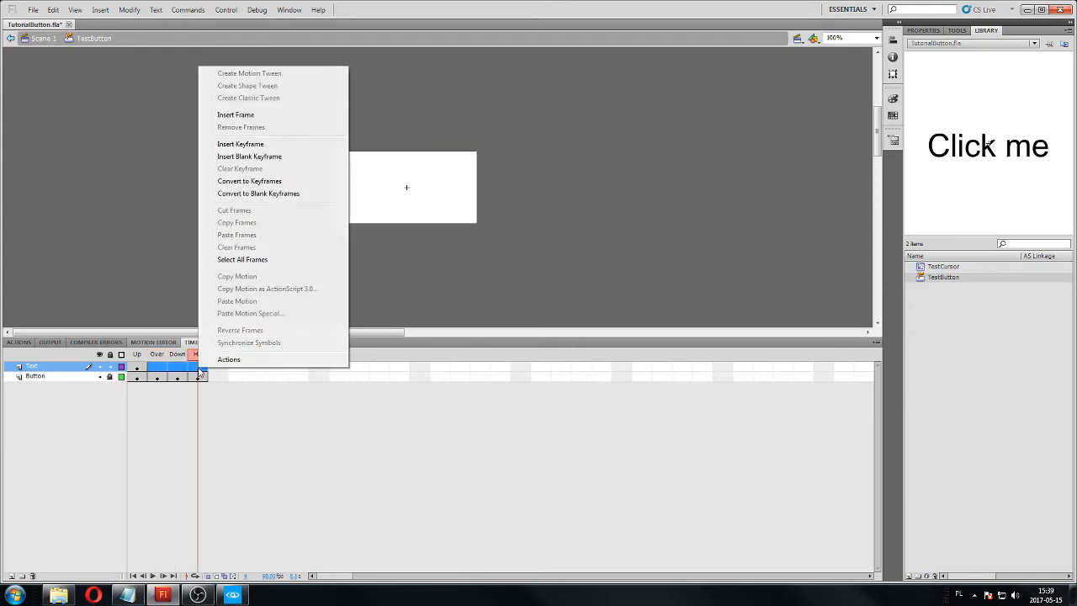
pyautogui.click(258, 181)
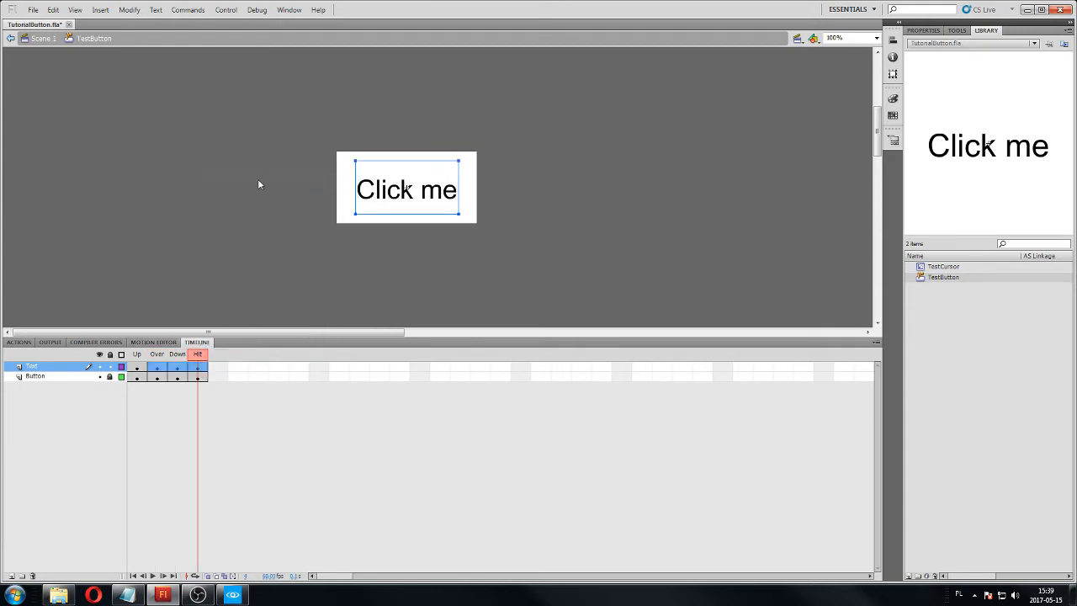
pyautogui.click(162, 373)
# Convert the Text layer's Over, Down and Hit frames to keyframes one at a time and check the Up and Over states.
pyautogui.click(158, 368)
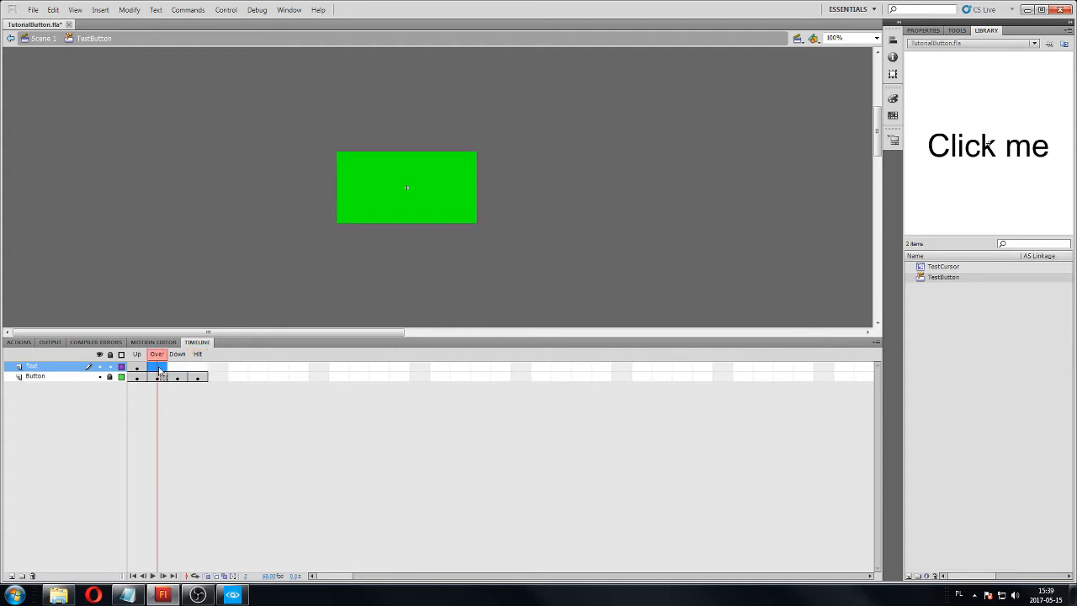
pyautogui.rightClick(157, 367)
pyautogui.click(210, 180)
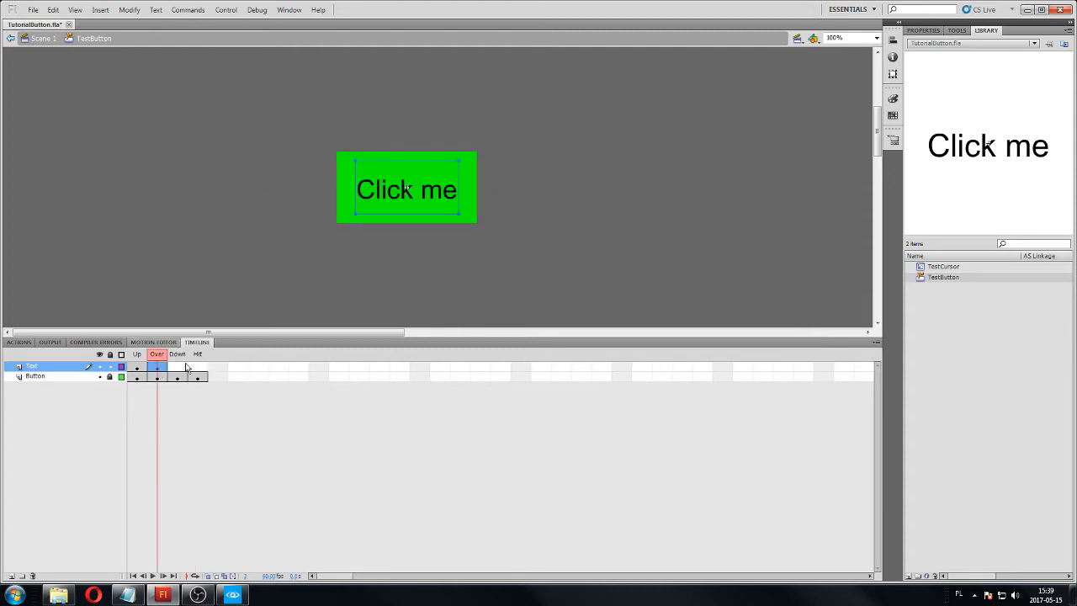
pyautogui.rightClick(177, 367)
pyautogui.click(241, 177)
pyautogui.rightClick(195, 371)
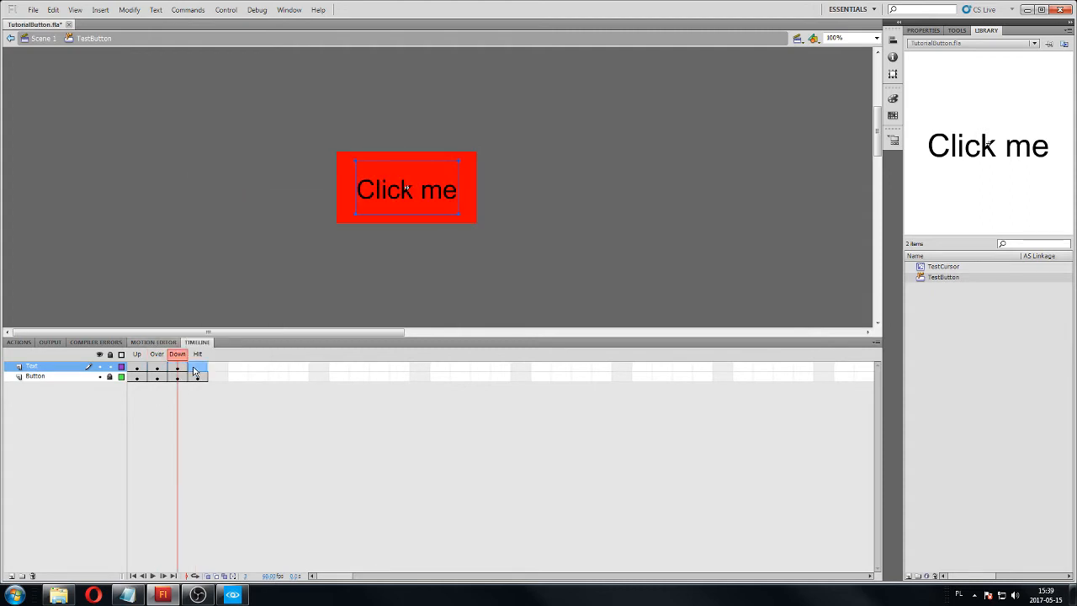
pyautogui.click(246, 182)
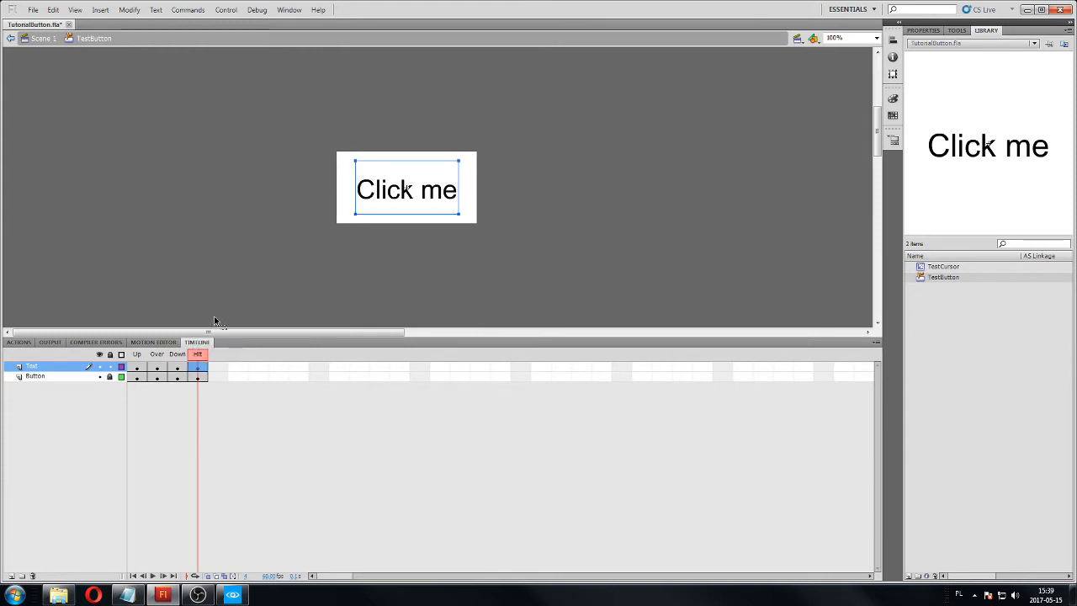
pyautogui.click(136, 368)
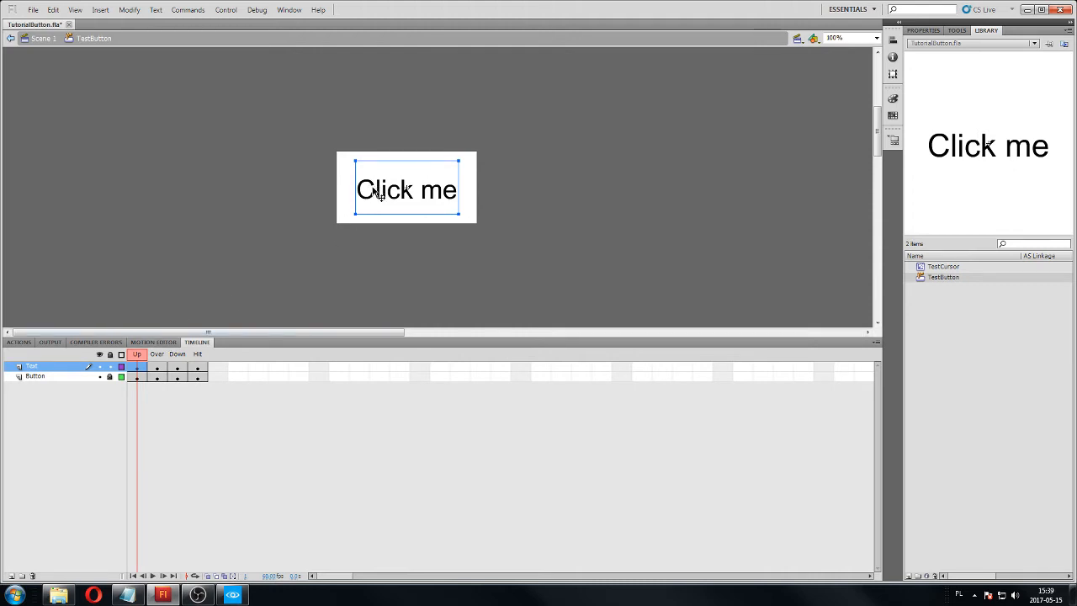
pyautogui.click(161, 367)
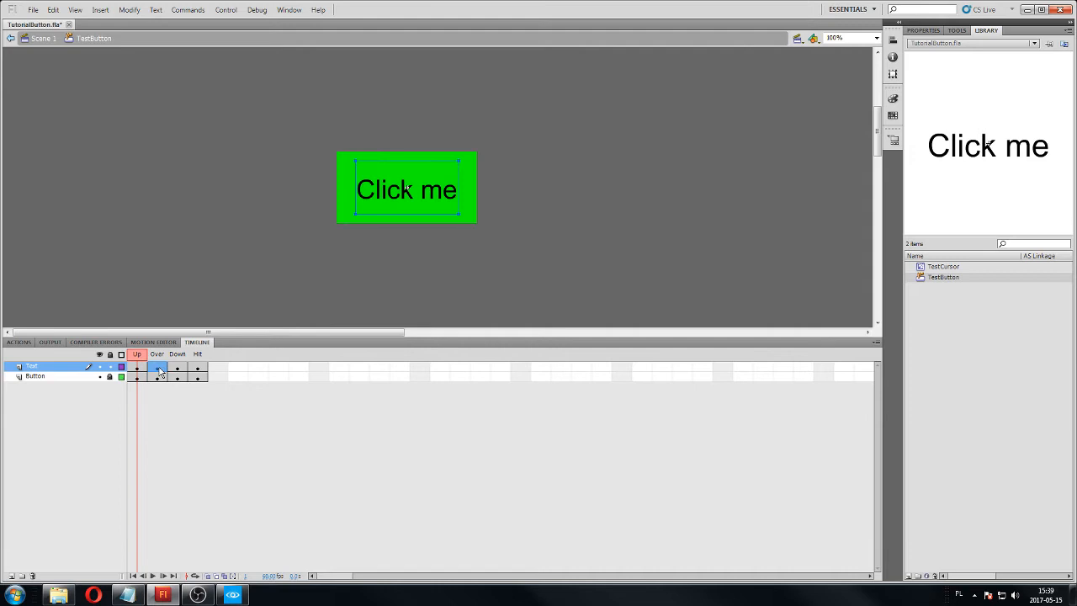
# Check the Text layer's Down and Hit frames in the TestButton symbol.
pyautogui.rightClick(284, 182)
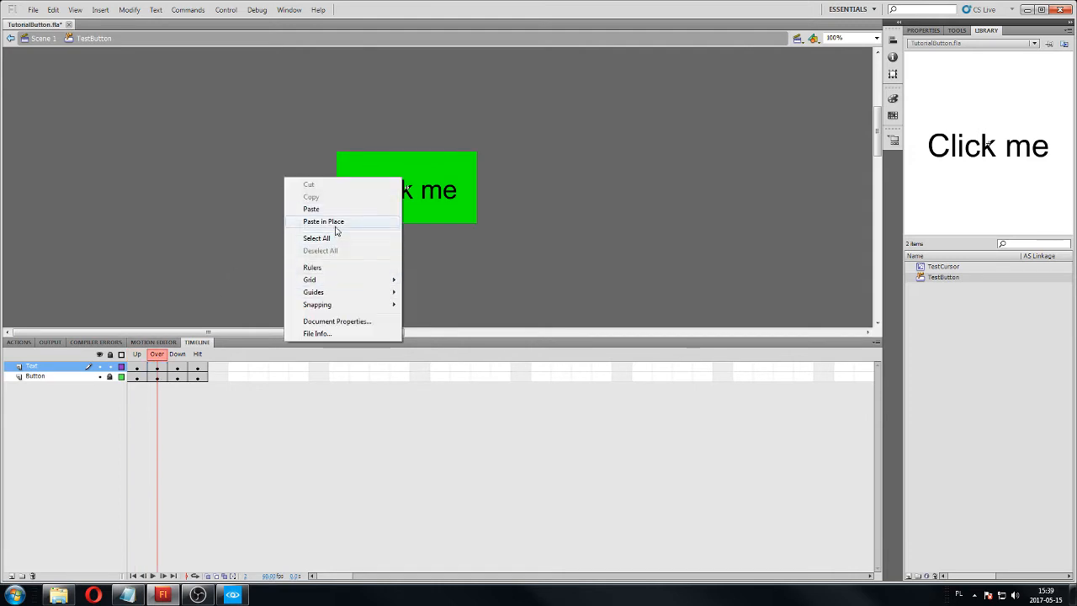
pyautogui.click(176, 368)
pyautogui.click(198, 367)
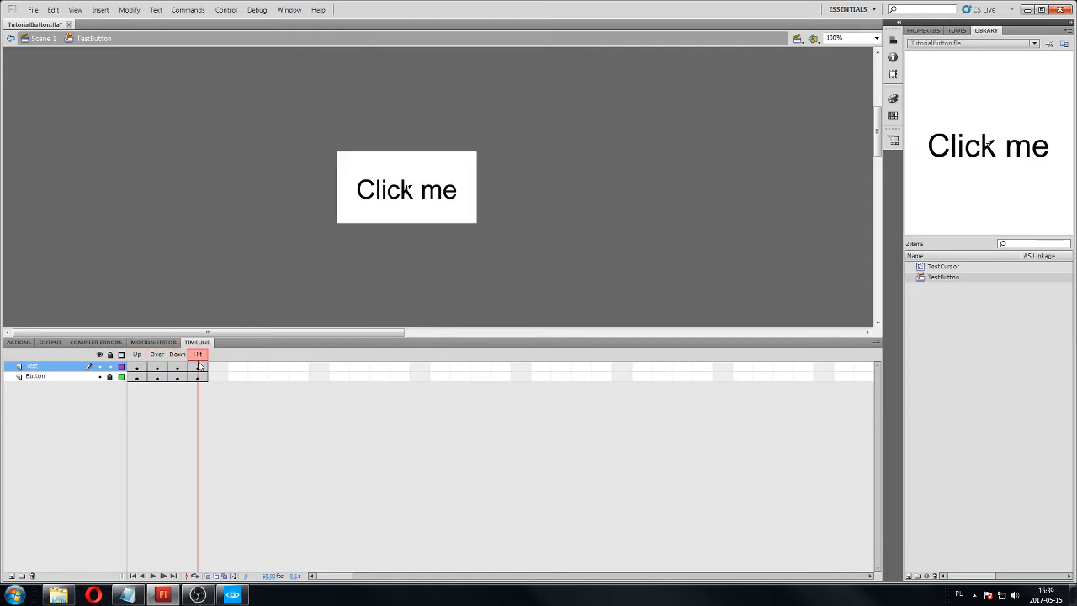
pyautogui.click(198, 368)
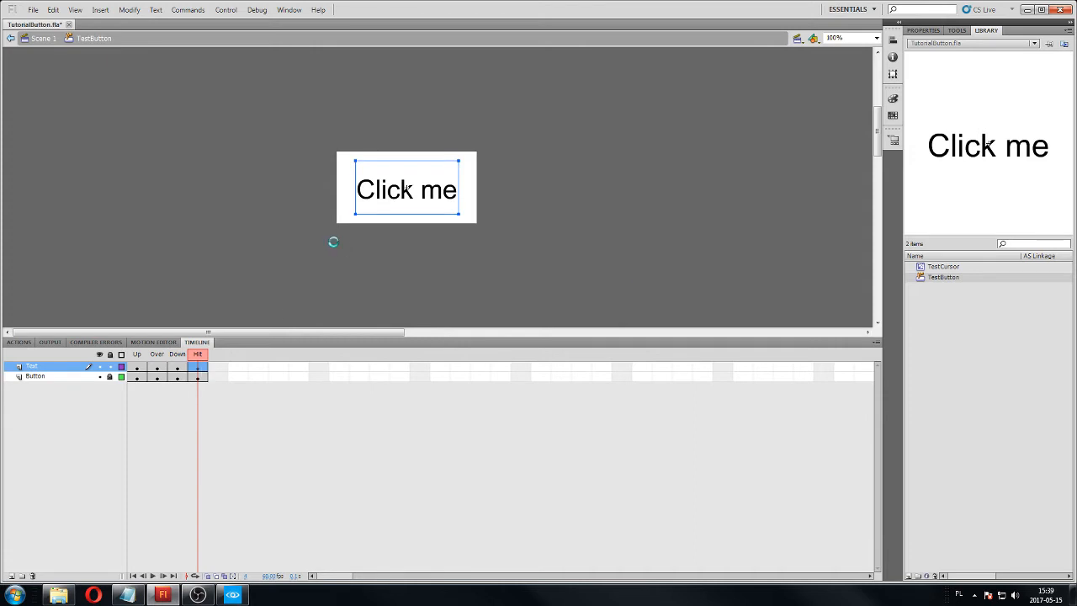
# Return to Scene 1, test the button's states by debugging the movie in Flash Professional, and close the preview.
pyautogui.click(42, 38)
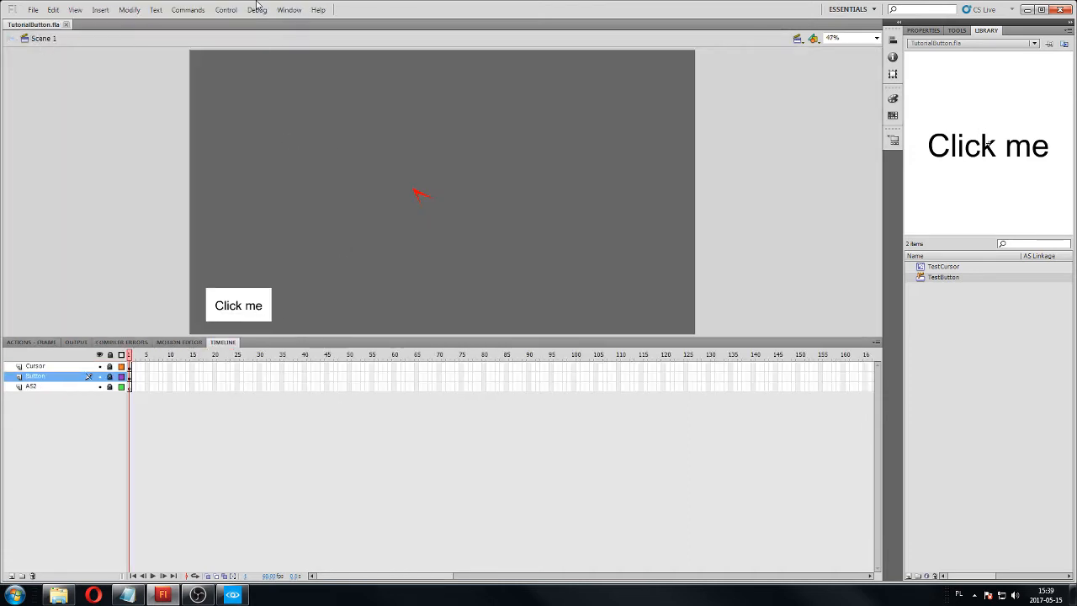
pyautogui.click(257, 9)
pyautogui.moveTo(273, 36)
pyautogui.click(454, 84)
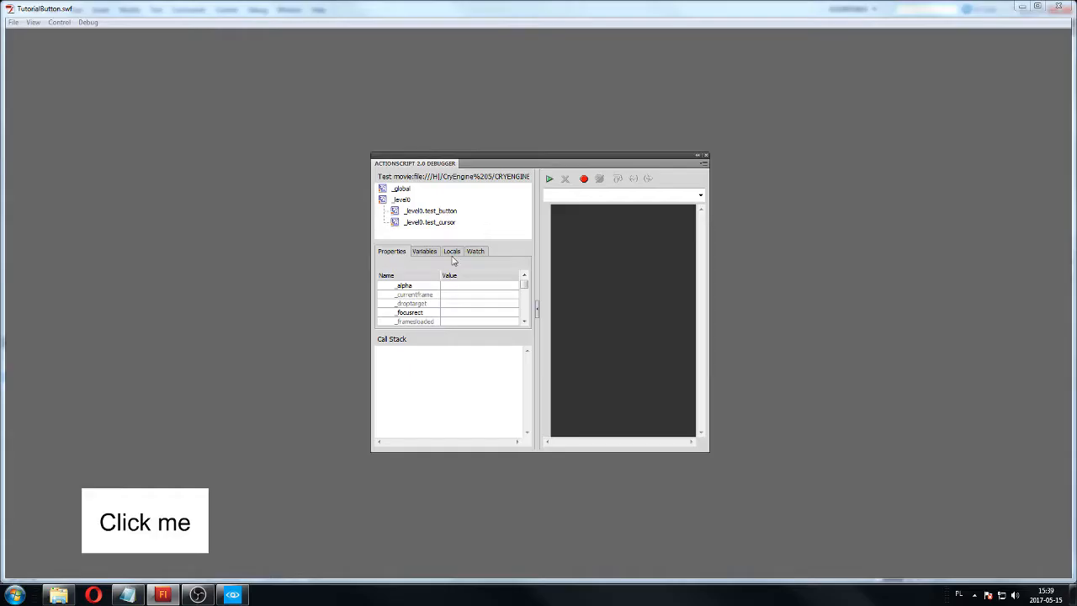
pyautogui.click(705, 156)
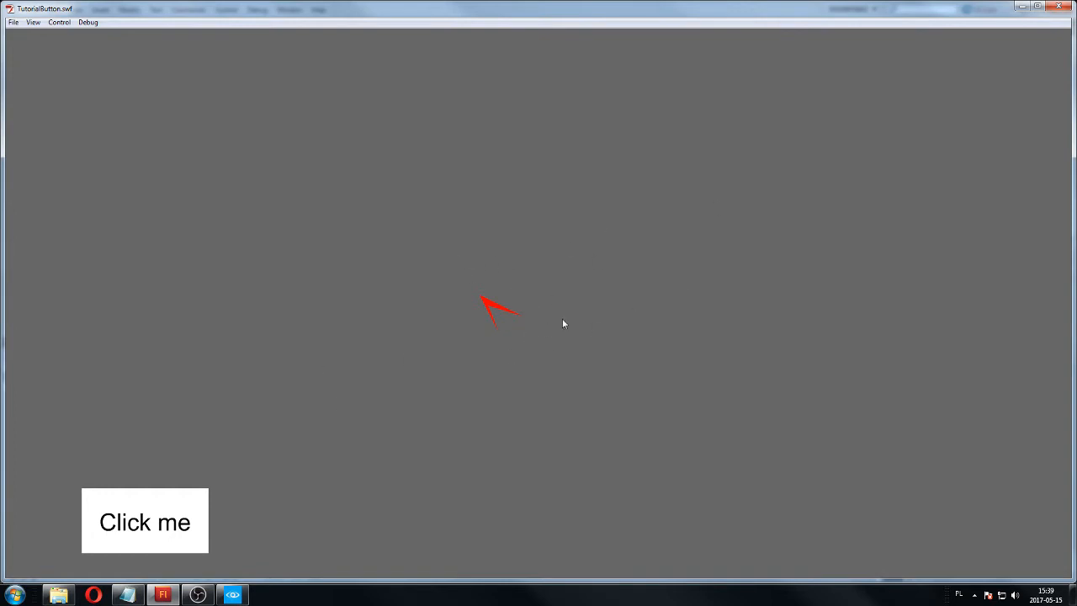
pyautogui.click(176, 513)
pyautogui.click(1058, 7)
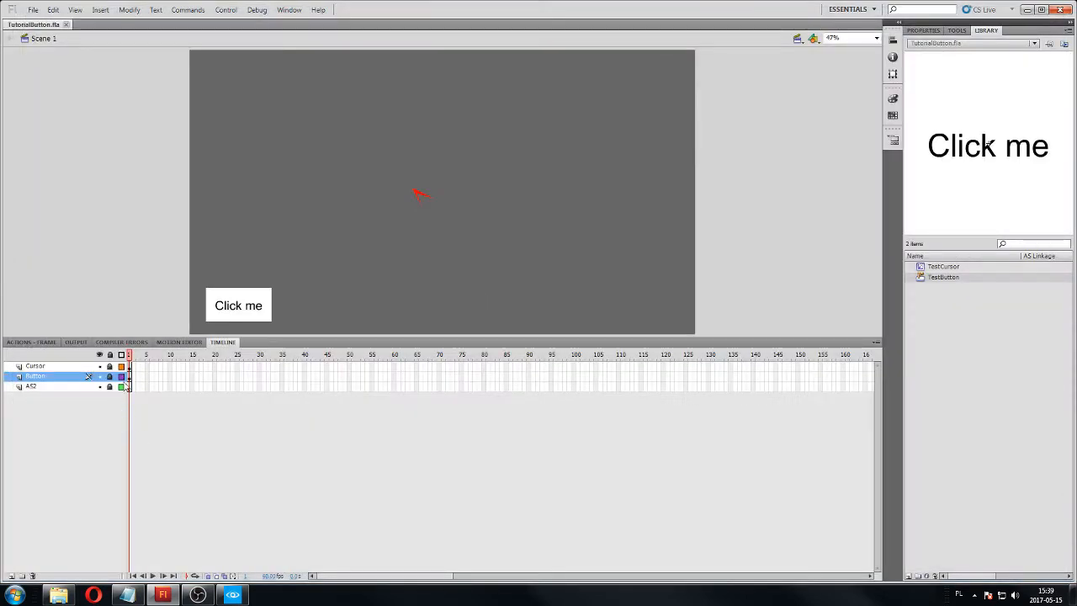
# Start the AS2 layer's frame script with the handler test_cursor.onEnterFrame = function().
pyautogui.click(45, 387)
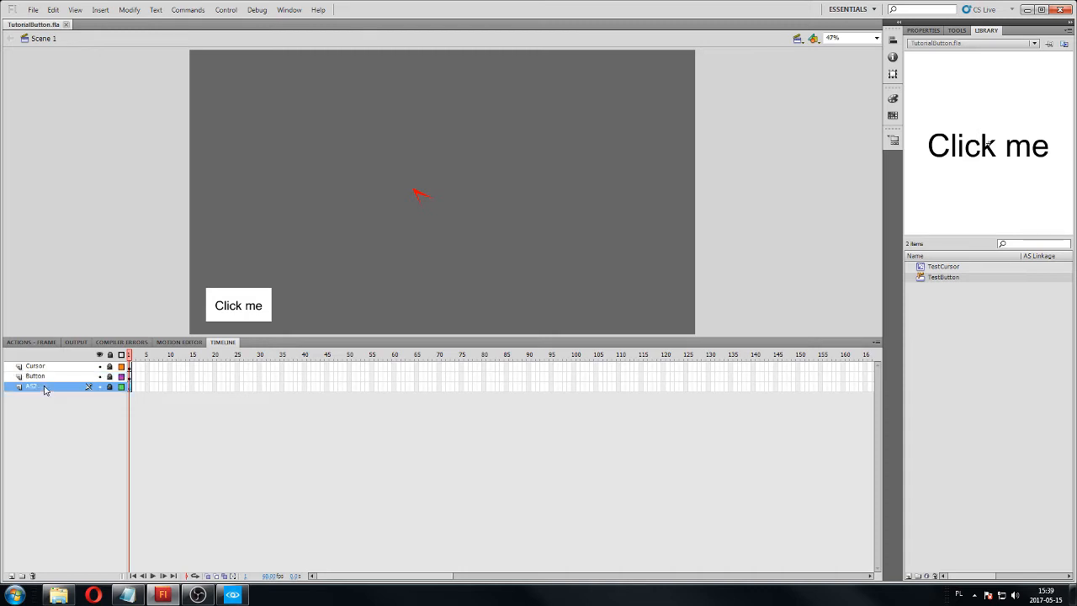
pyautogui.click(38, 342)
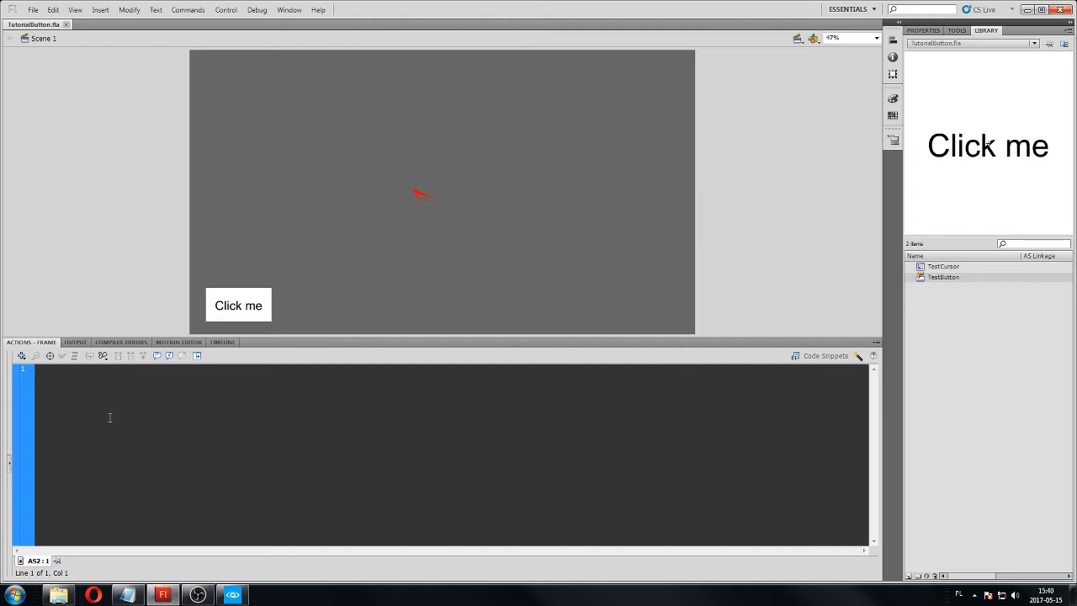
pyautogui.write('test_cursor.on')
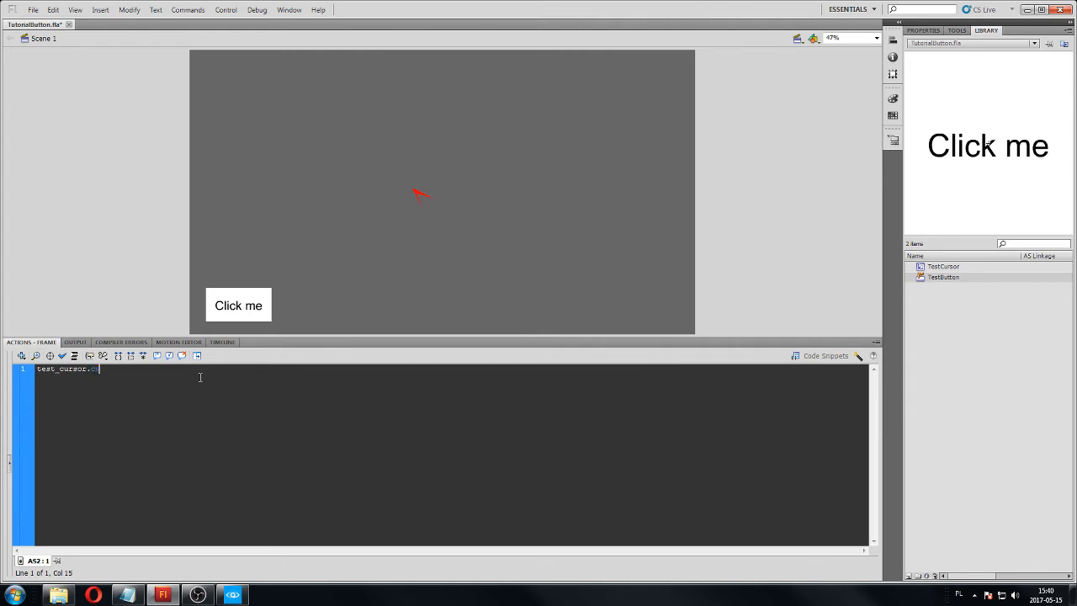
pyautogui.write('EnterFrame()')
pyautogui.press('BackSpace')
pyautogui.press('BackSpace')
pyautogui.write('= function()')
pyautogui.press('Return')
# Add test_cursor._x = _xmouse; inside the onEnterFrame function and save the file.
pyautogui.write('est_cursor._x = _xmouse;')
pyautogui.hotkey('ctrl', 's')
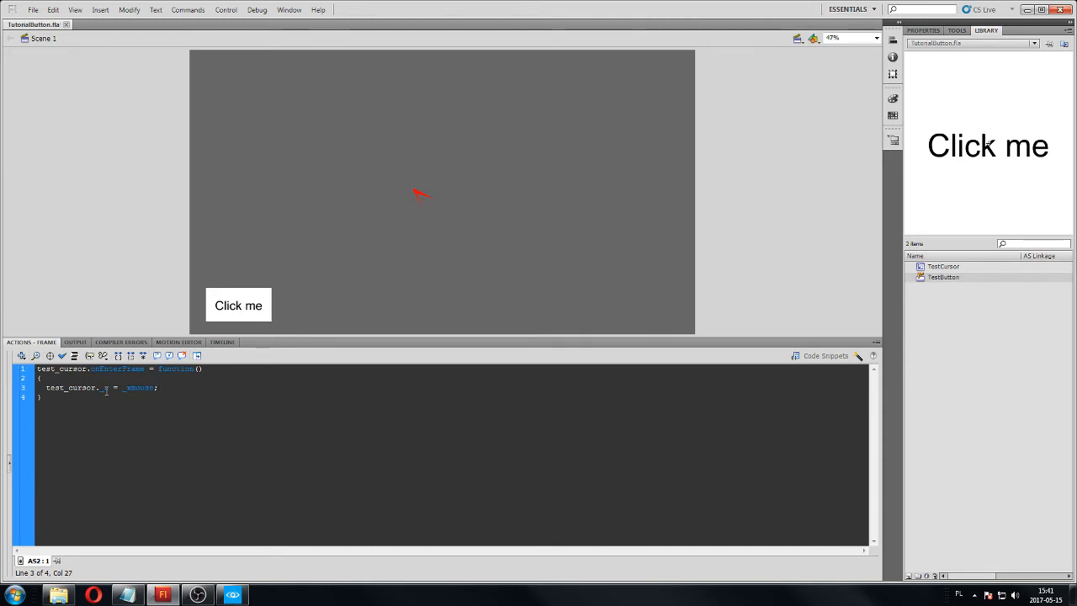
pyautogui.moveTo(103, 388); pyautogui.dragTo(109, 387)
pyautogui.click(164, 388)
# Debug the movie to check the cursor's horizontal movement, and close the preview.
pyautogui.click(255, 10)
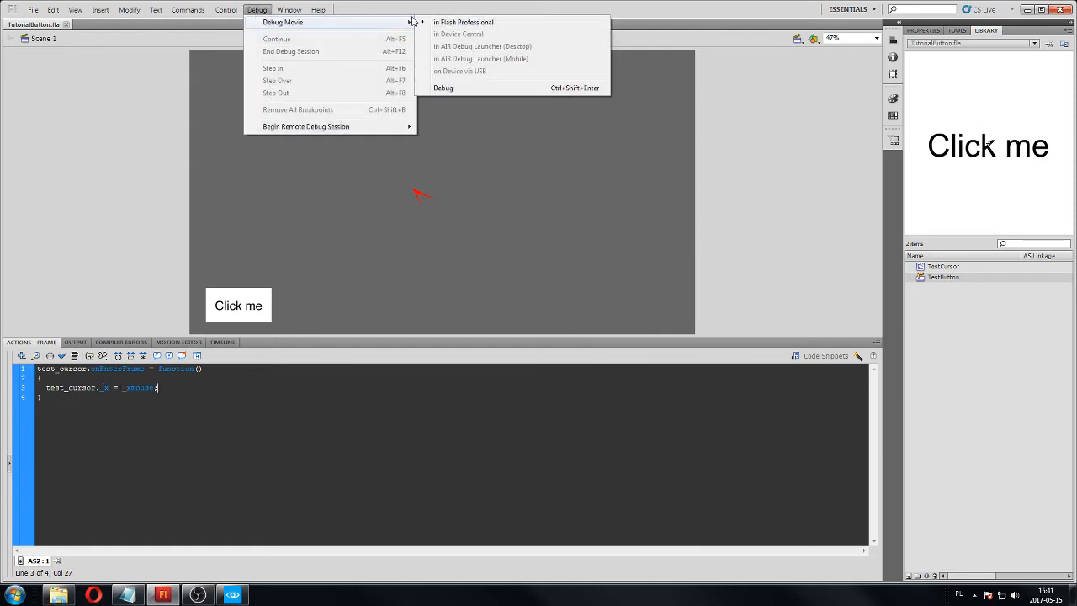
pyautogui.click(420, 23)
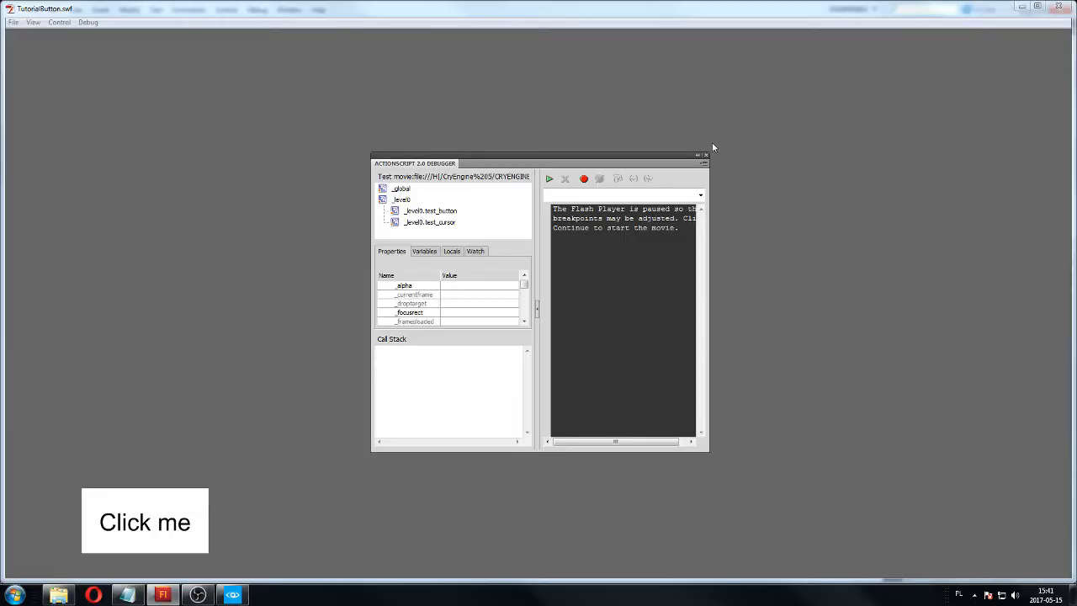
pyautogui.click(704, 155)
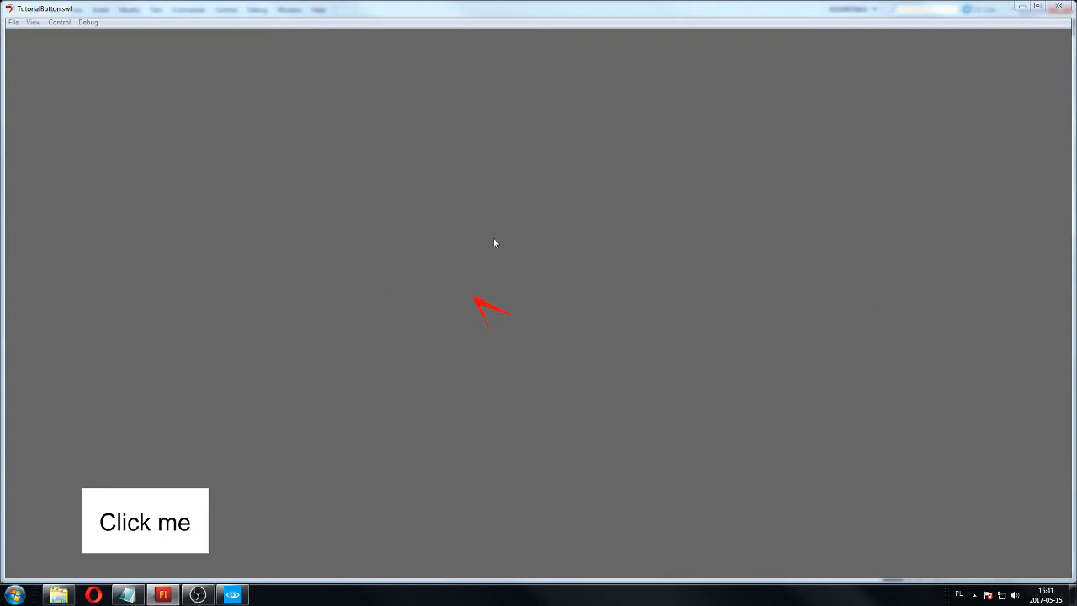
pyautogui.click(1058, 6)
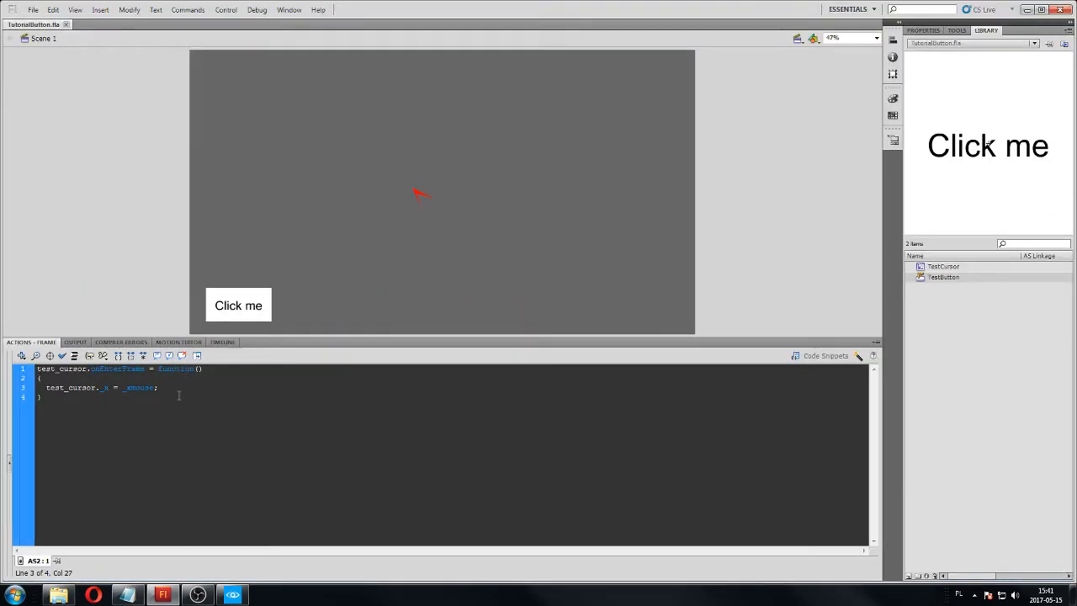
# Add test_cursor._y = _ymouse; below the _x line in the onEnterFrame function.
pyautogui.press('Return')
pyautogui.write('test_cursor._y = _ymouse;')
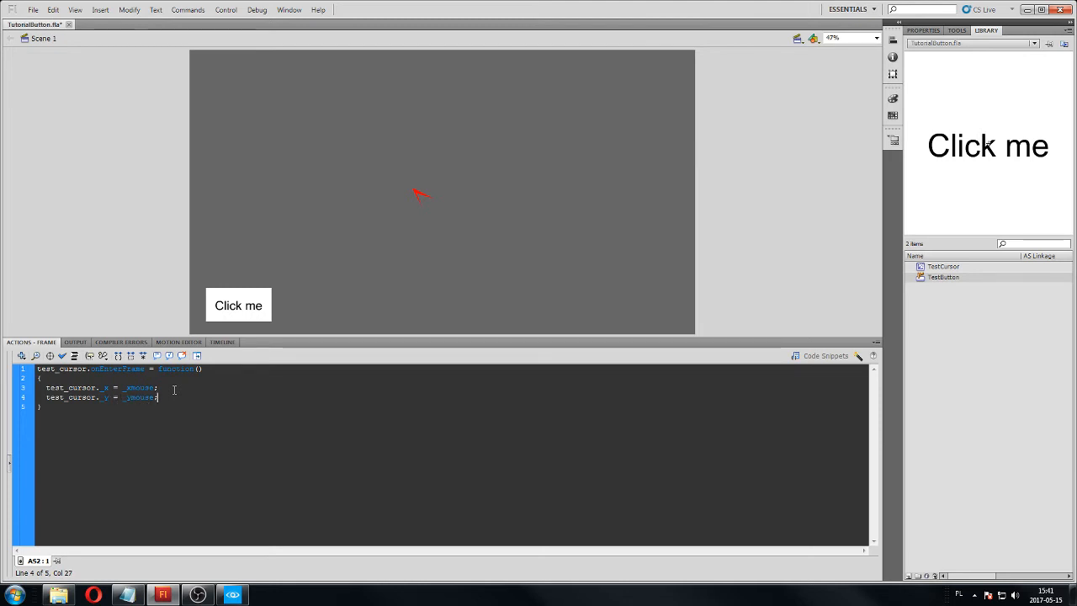
# Try capitalising the first letters of test_cursor in the _y line, and restore them to lowercase.
pyautogui.click(46, 397)
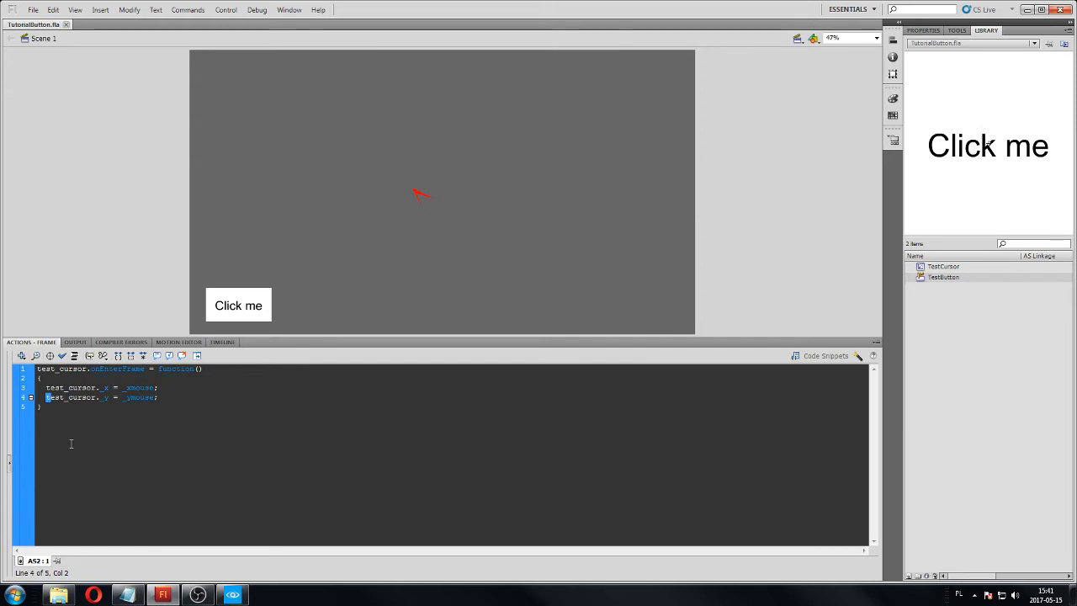
pyautogui.write('t')
pyautogui.press('Right')
pyautogui.click(81, 396)
pyautogui.write('E')
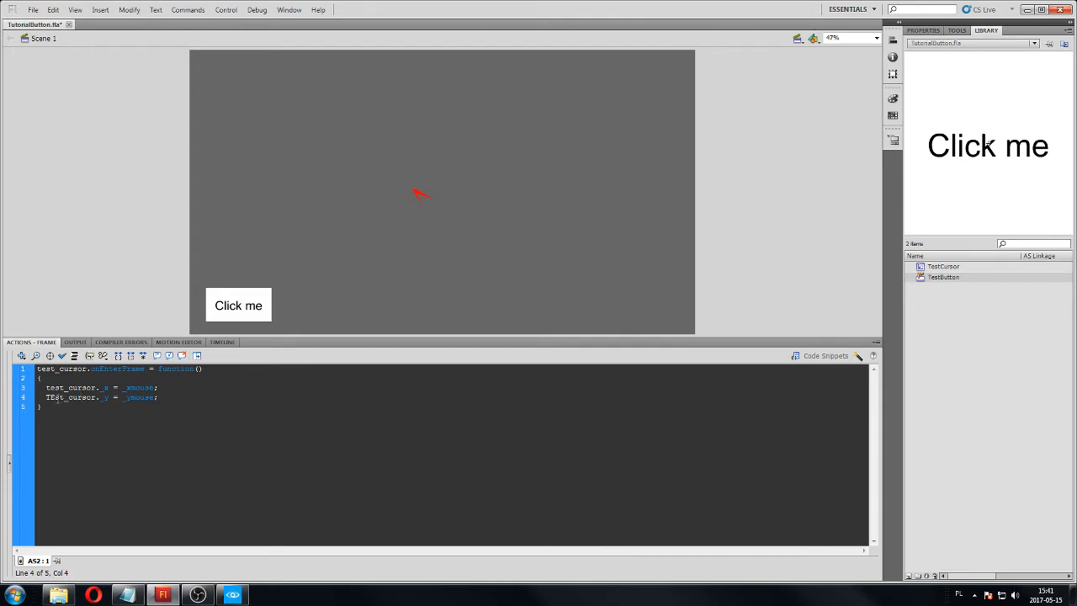
pyautogui.press('BackSpace')
pyautogui.write('e')
# Debug the movie to check that the custom cursor follows the mouse in both directions, and close the preview.
pyautogui.click(256, 9)
pyautogui.moveTo(286, 22)
pyautogui.click(452, 25)
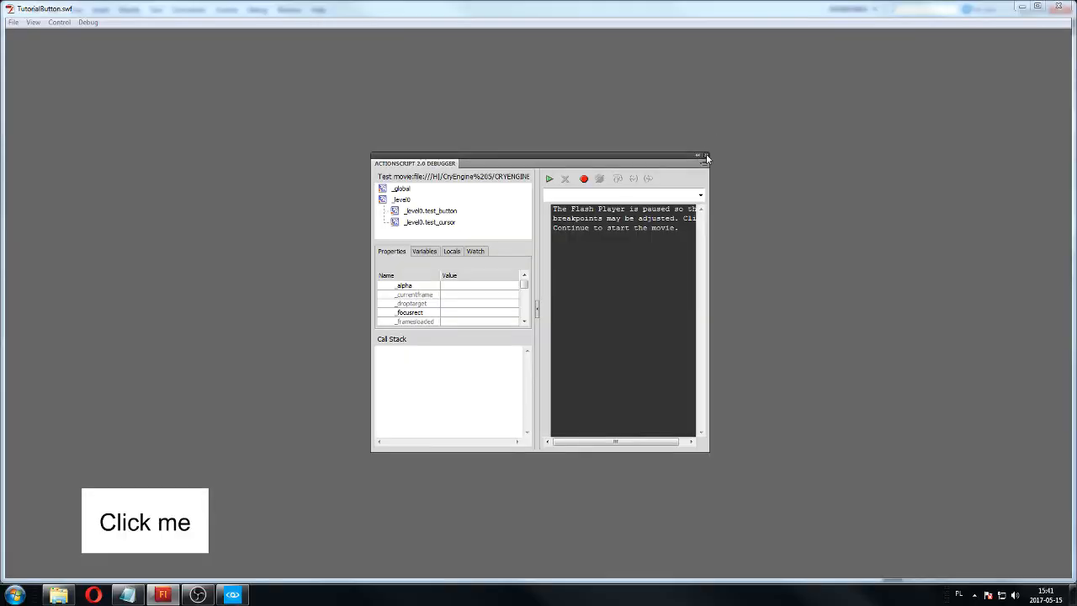
pyautogui.click(704, 157)
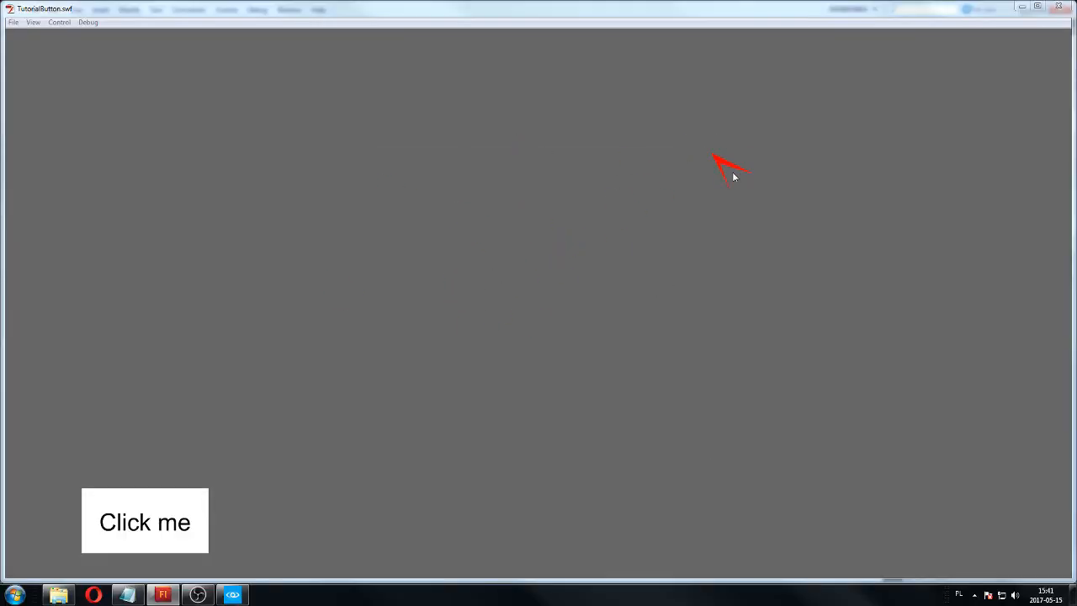
pyautogui.click(1058, 5)
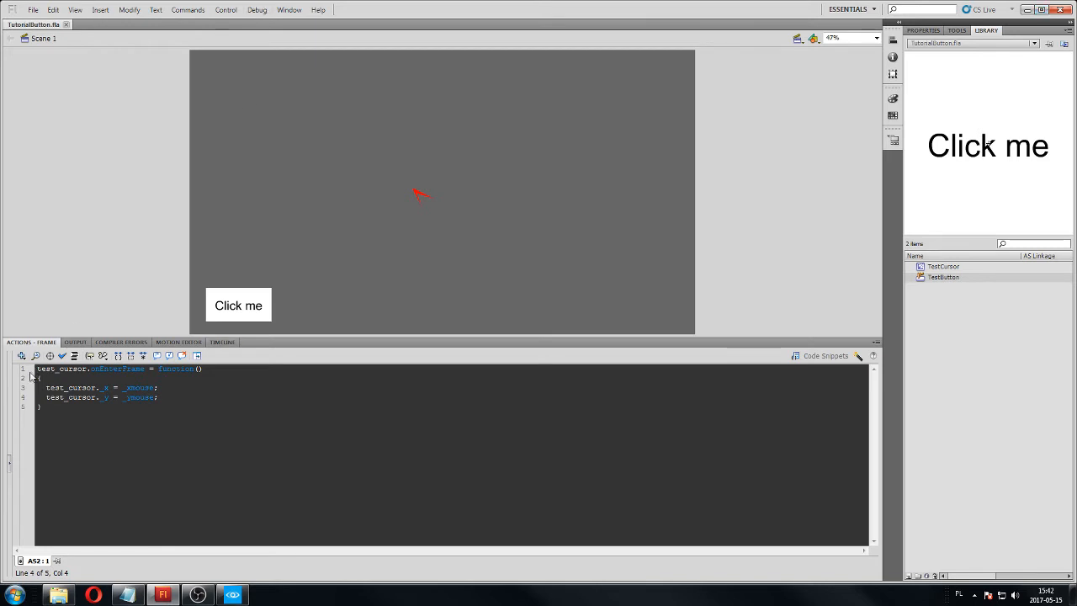
# Insert Mouse.hide(); as the first line above the cursor function and save the file.
pyautogui.hotkey('ctrl', 'a')
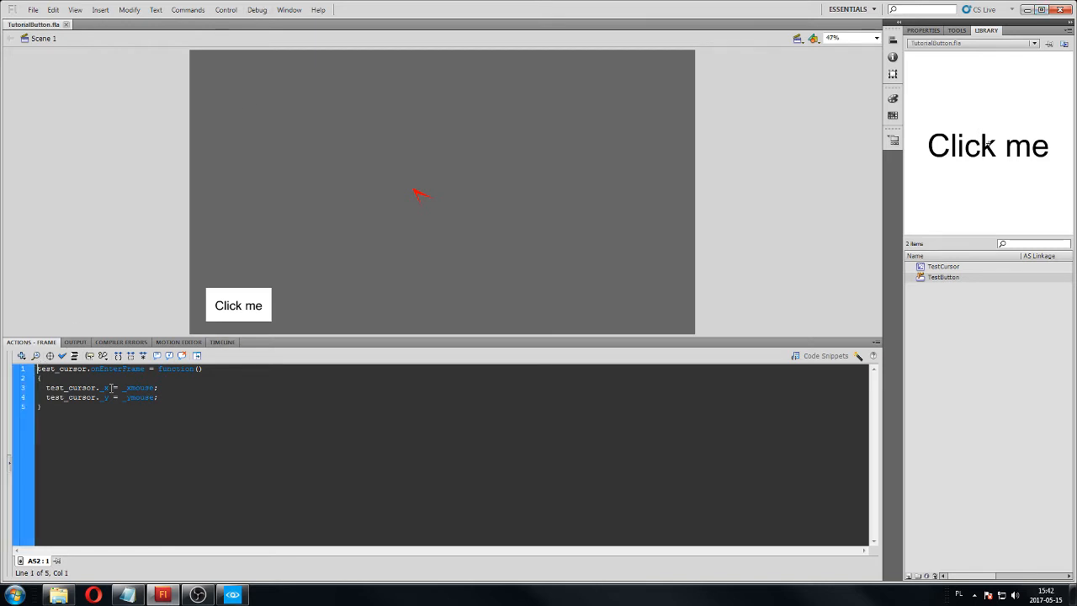
pyautogui.press('Return')
pyautogui.press('Up')
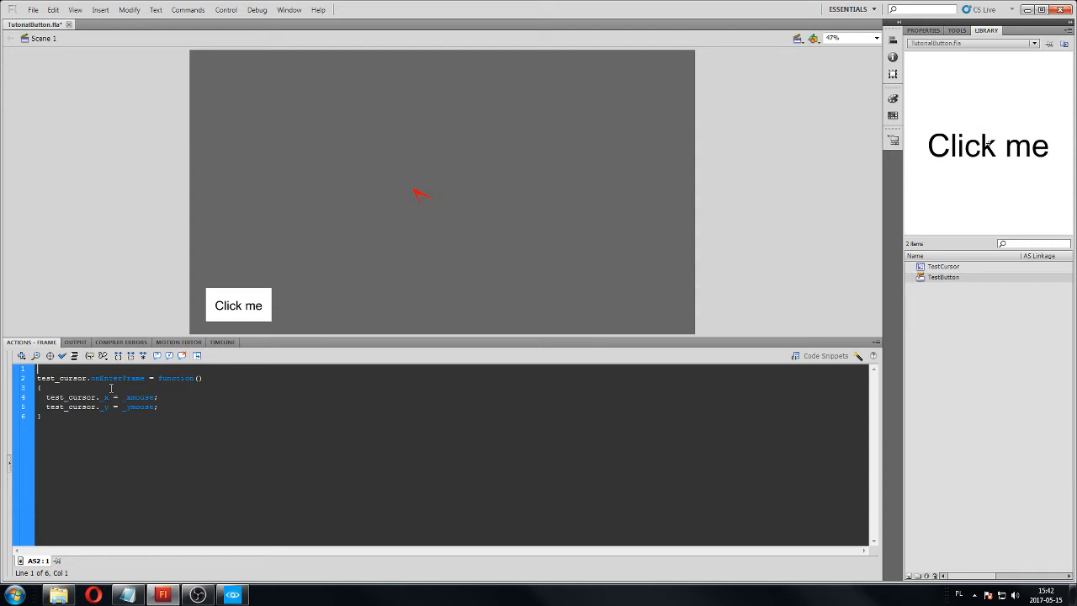
pyautogui.write('Mouse.removeListener(')
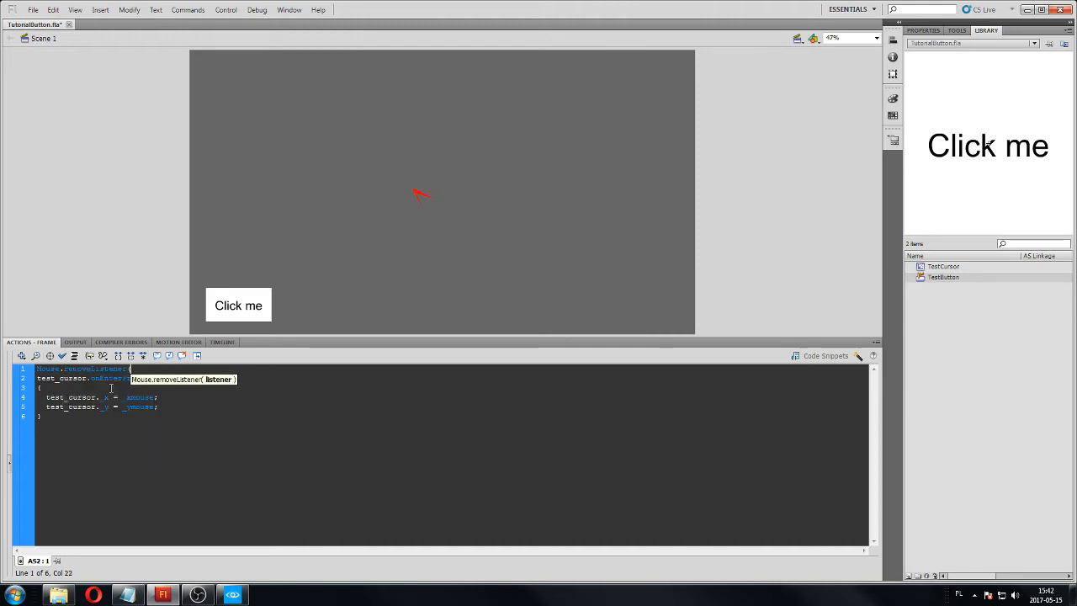
pyautogui.press('BackSpace')
pyautogui.press('BackSpace')
pyautogui.press('BackSpace')
pyautogui.press('BackSpace')
pyautogui.press('BackSpace')
pyautogui.press('BackSpace')
pyautogui.press('BackSpace')
pyautogui.press('BackSpace')
pyautogui.press('BackSpace')
pyautogui.press('BackSpace')
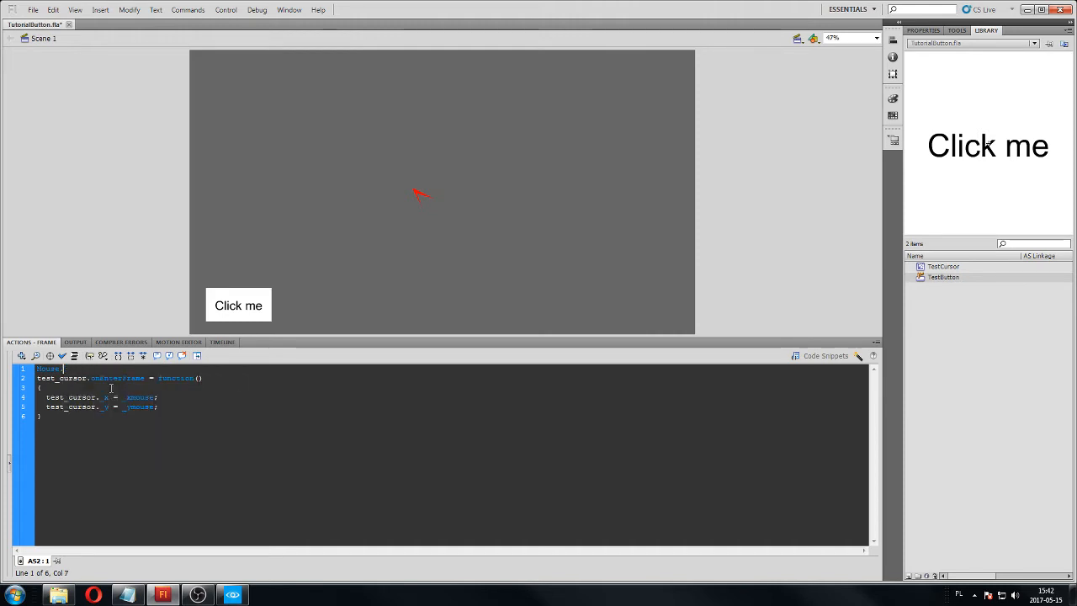
pyautogui.write('hide();')
pyautogui.hotkey('ctrl', 's')
# Debug the movie to check the custom cursor with the system pointer hidden, and close the preview.
pyautogui.click(257, 10)
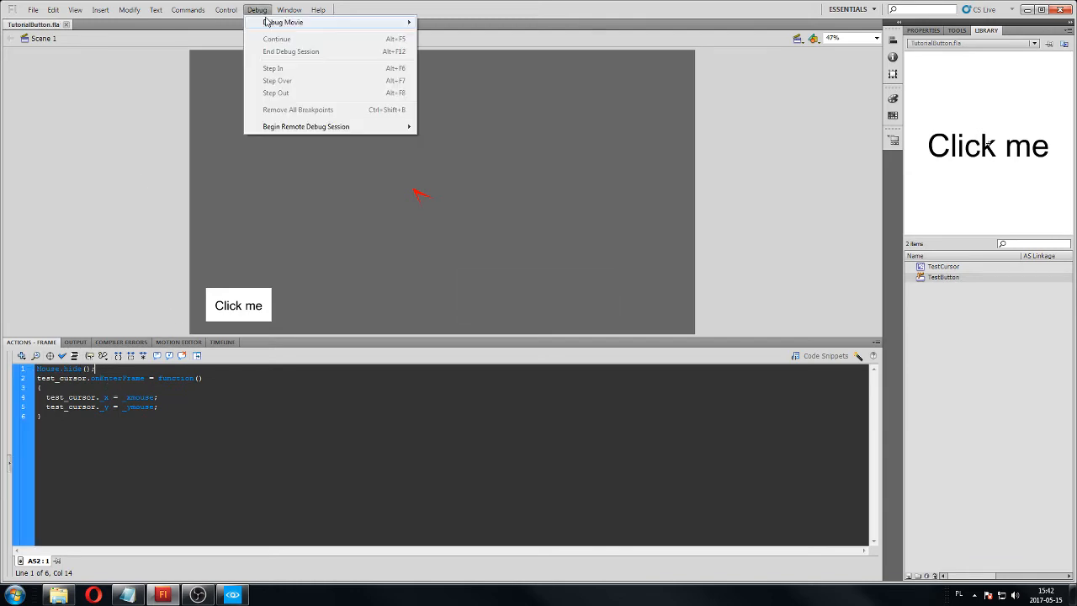
pyautogui.moveTo(270, 23)
pyautogui.click(425, 24)
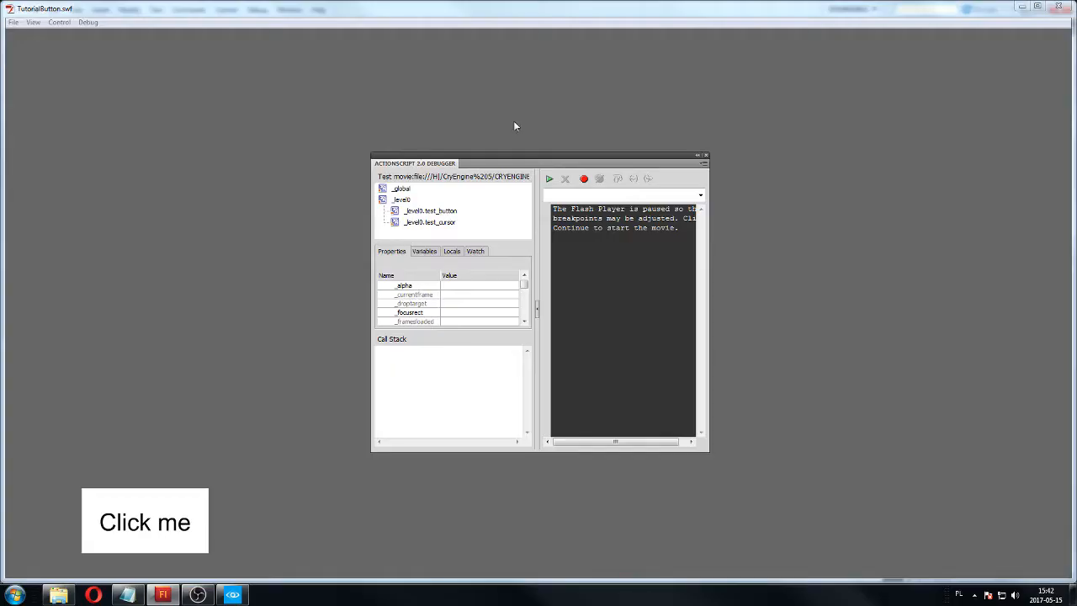
pyautogui.click(705, 157)
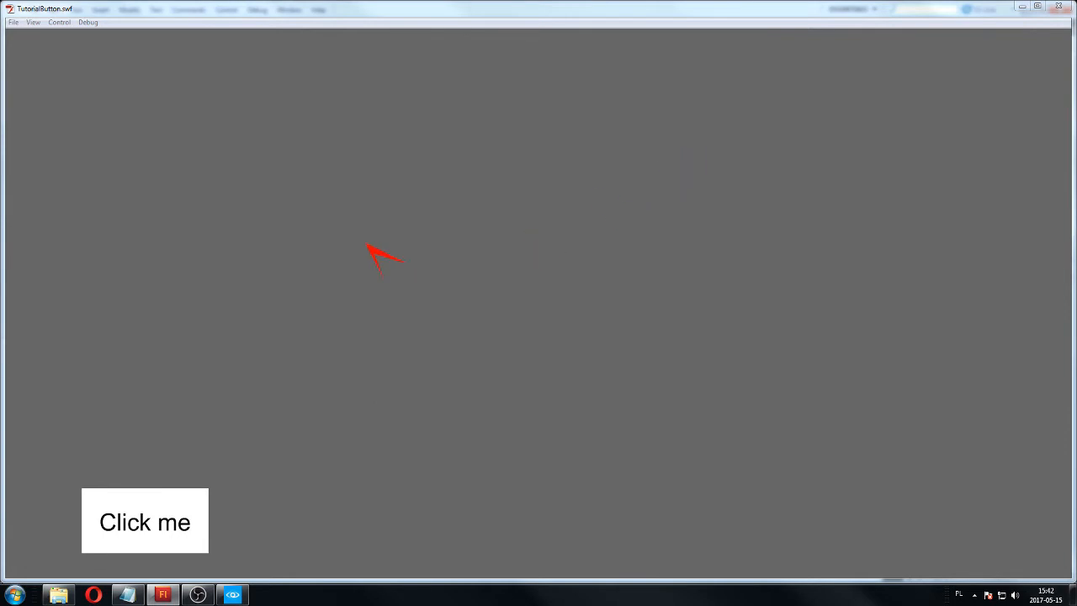
pyautogui.click(1058, 6)
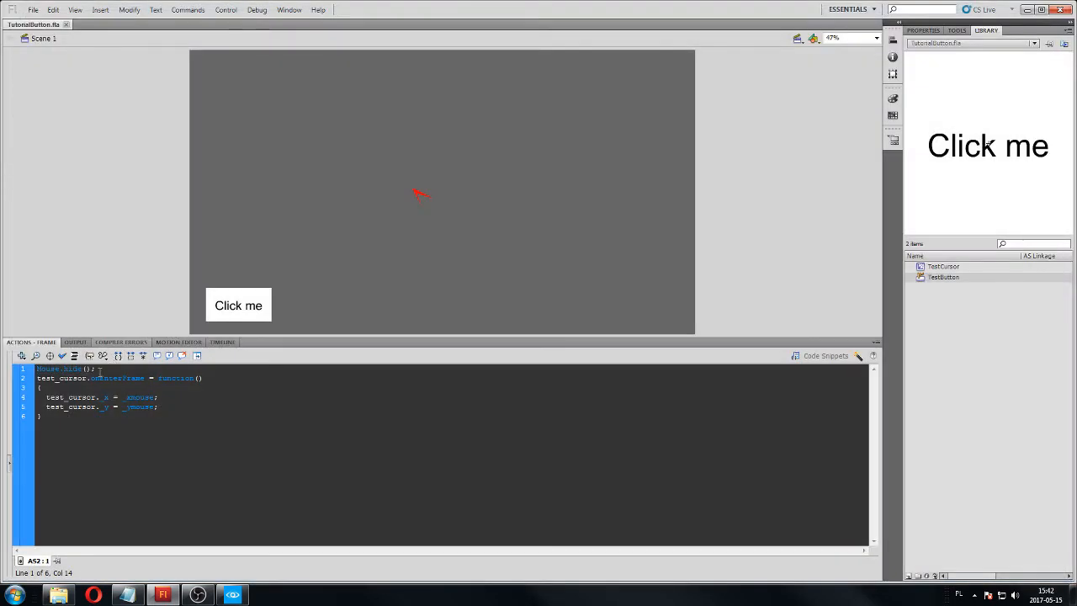
# Delete the Mouse.hide(); line from the top of the script and save the file.
pyautogui.click(13, 368)
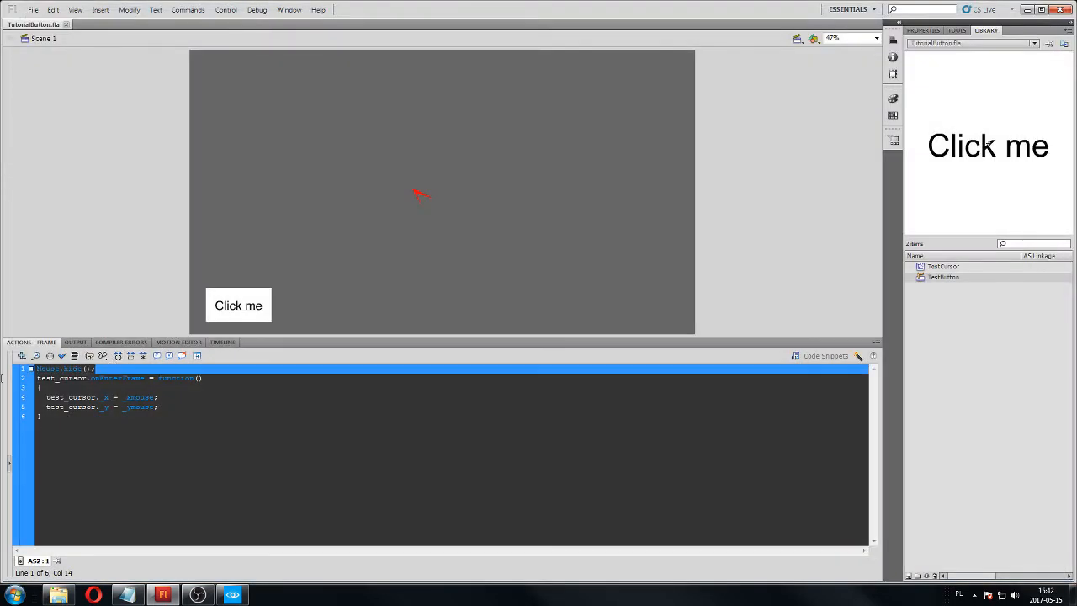
pyautogui.click(113, 370)
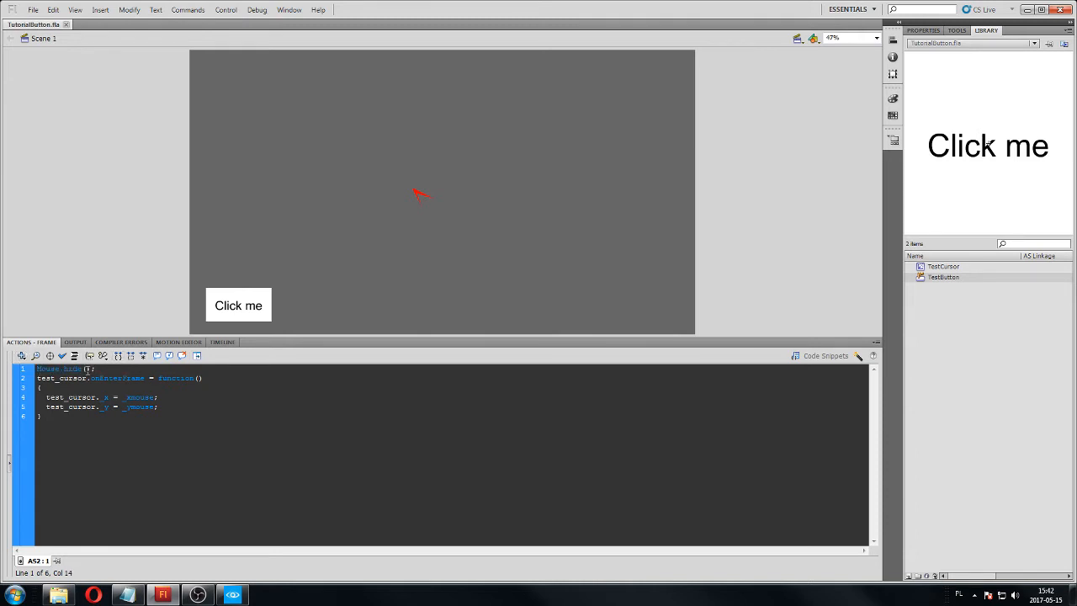
pyautogui.press('BackSpace')
pyautogui.press('BackSpace')
pyautogui.press('BackSpace')
pyautogui.press('BackSpace')
pyautogui.press('BackSpace')
pyautogui.press('BackSpace')
pyautogui.press('BackSpace')
pyautogui.press('BackSpace')
pyautogui.press('BackSpace')
pyautogui.press('BackSpace')
pyautogui.press('BackSpace')
pyautogui.press('BackSpace')
pyautogui.press('BackSpace')
pyautogui.press('Delete')
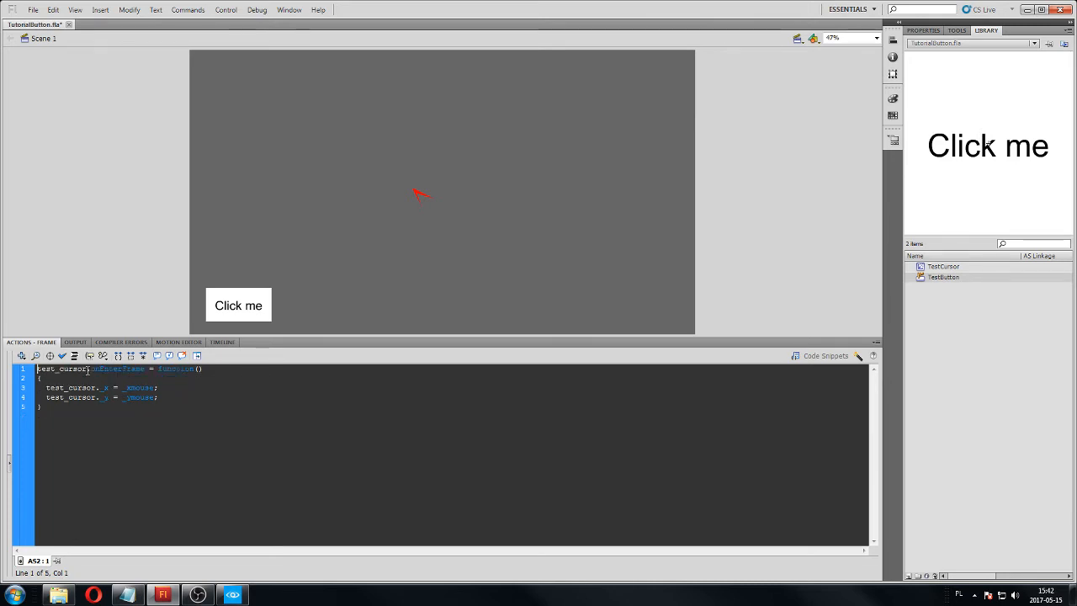
pyautogui.hotkey('ctrl', 's')
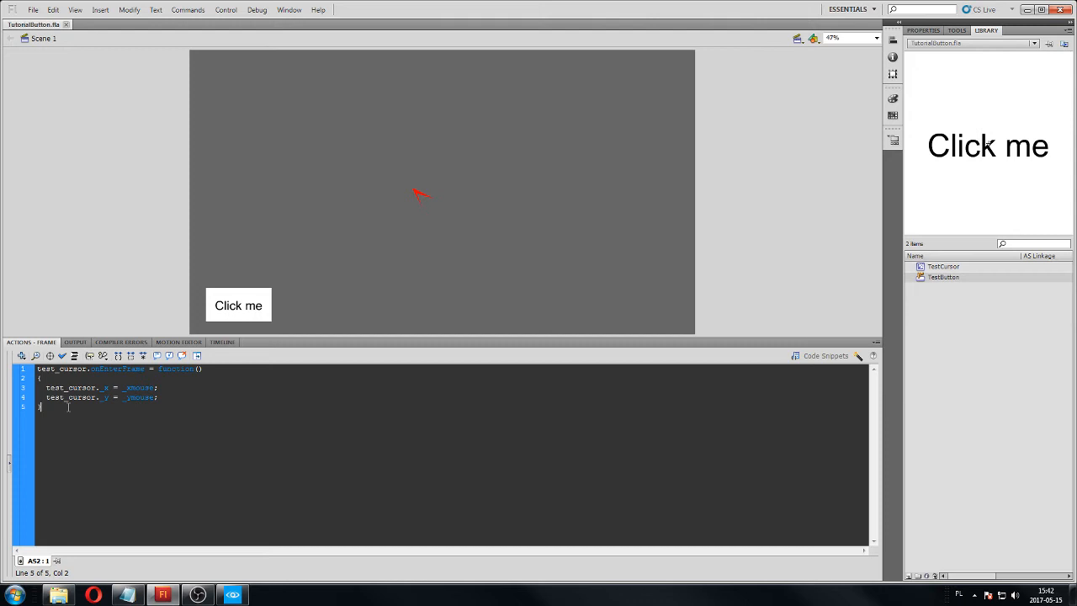
# Add an empty test_button.onPress = function() block below the cursor function and select the whole block.
pyautogui.press('Return')
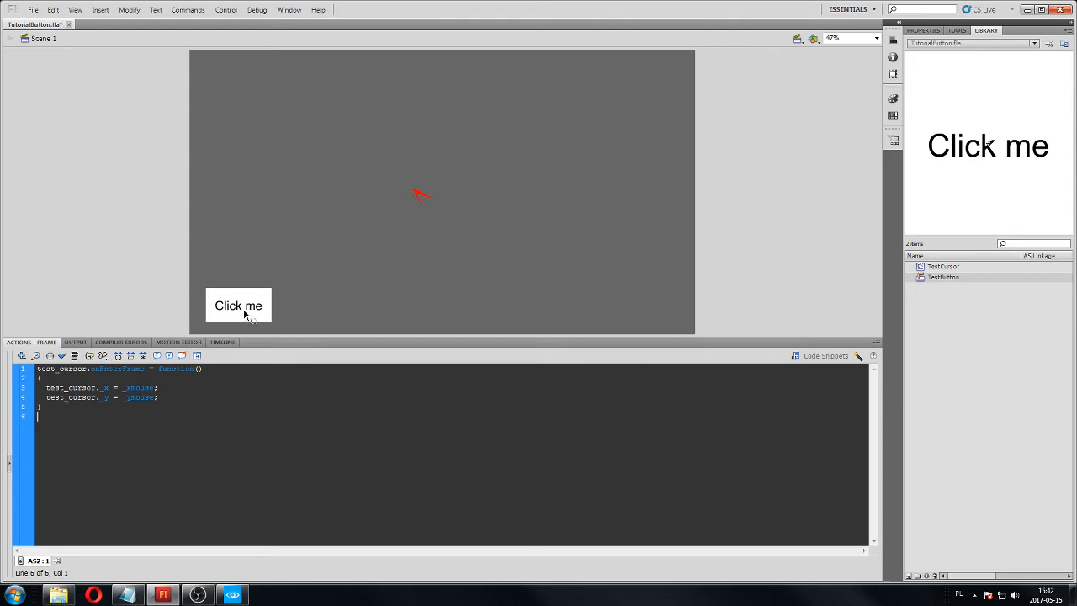
pyautogui.write('test')
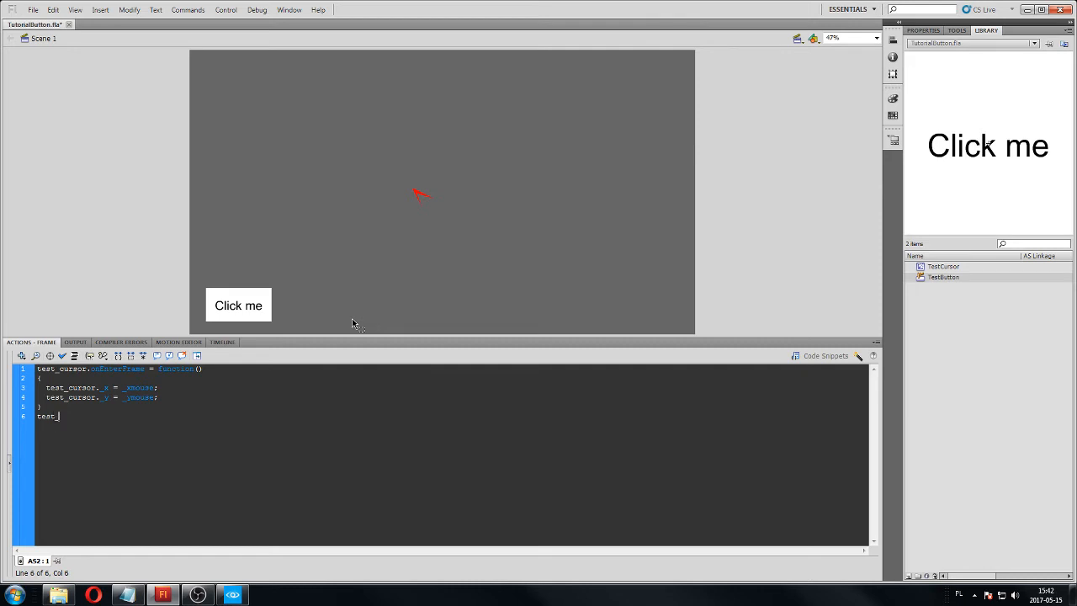
pyautogui.write('_button.onPress = function(')
pyautogui.moveTo(46, 445); pyautogui.dragTo(22, 418)
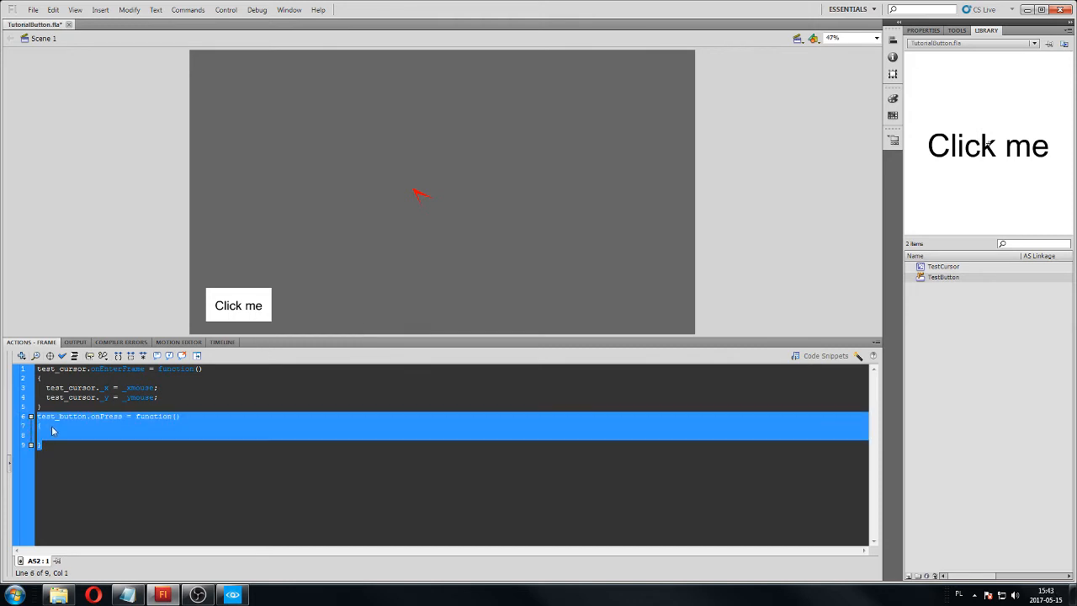
# Add trace("MESSAGE"); inside the test_button.onPress function and save the file.
pyautogui.click(53, 428)
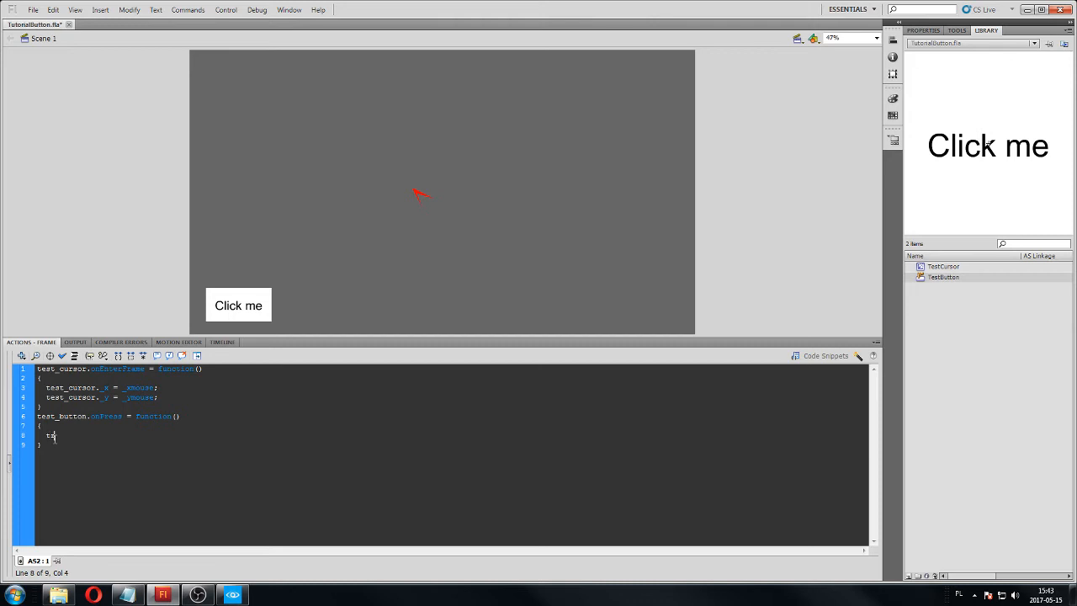
pyautogui.write('trace(')
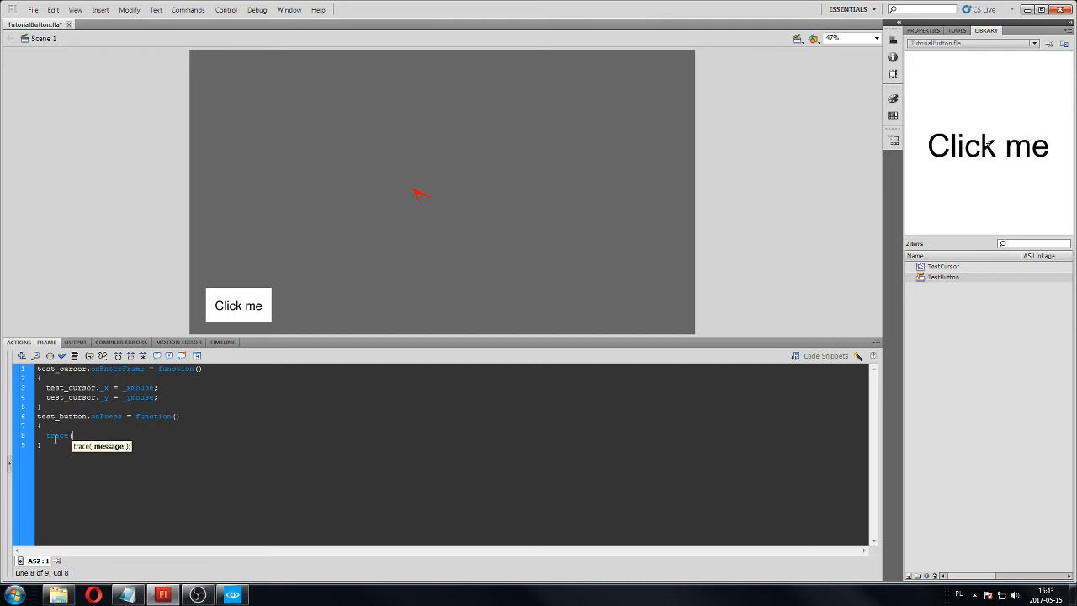
pyautogui.write('"MESSAGE");')
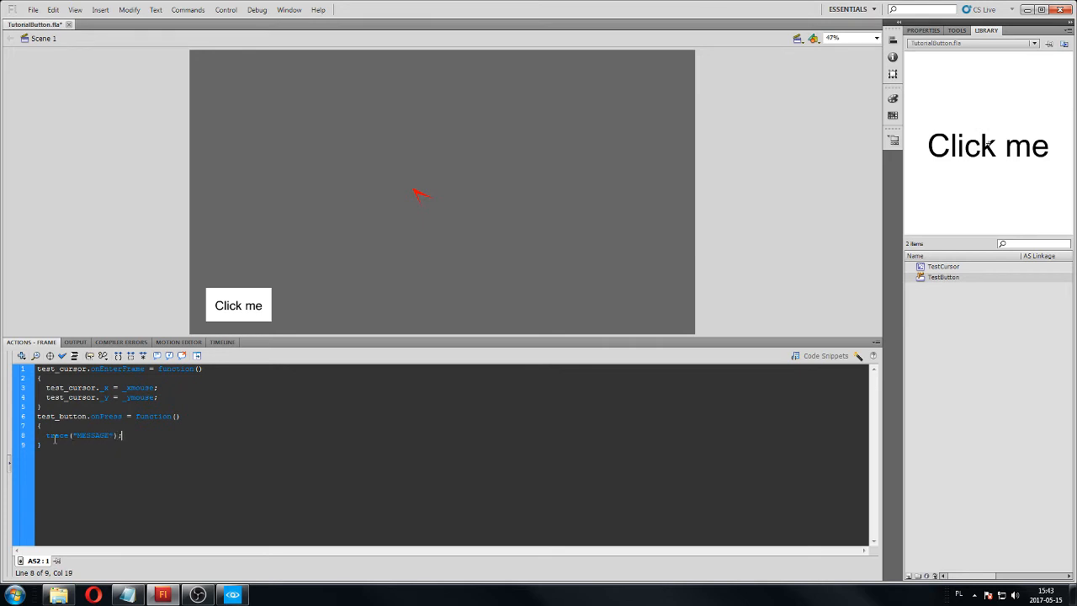
pyautogui.hotkey('ctrl', 's')
# Debug the movie without the debugger window and move the preview aside to show the trace output beside it.
pyautogui.click(258, 10)
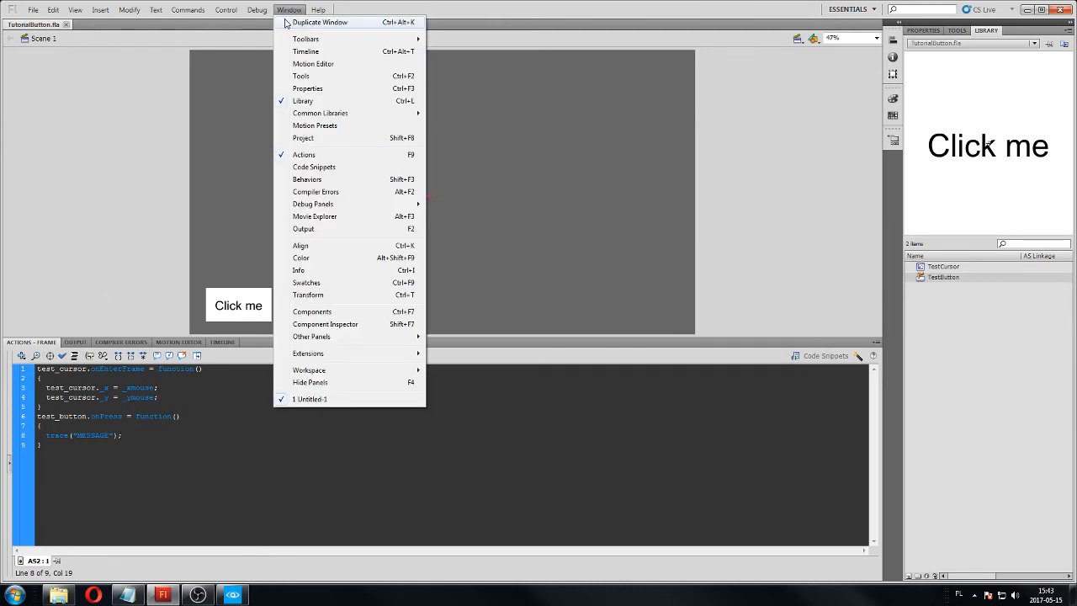
pyautogui.moveTo(284, 25)
pyautogui.click(433, 23)
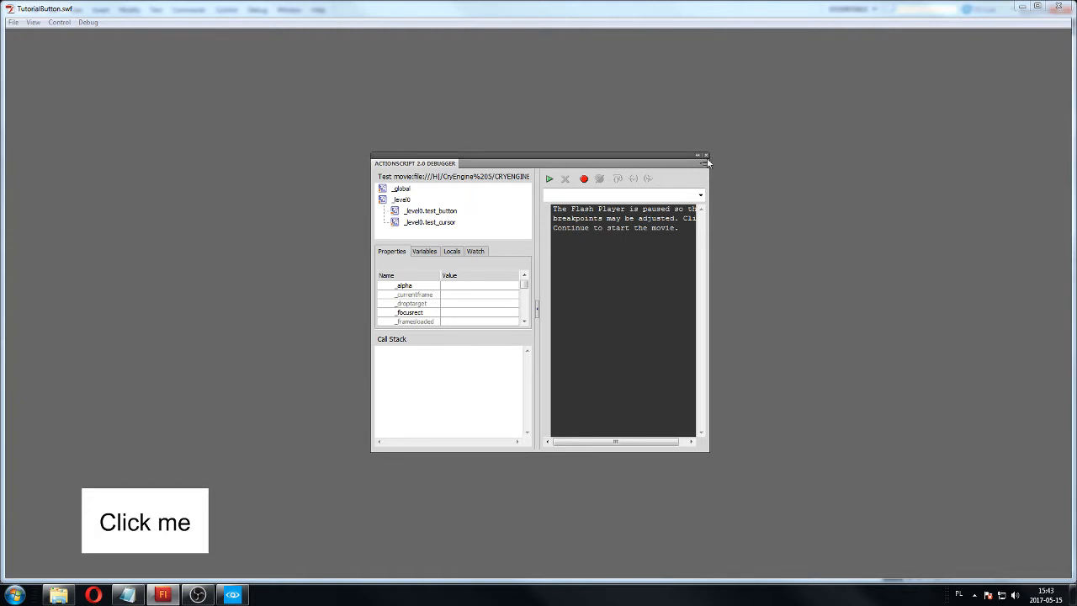
pyautogui.click(706, 155)
pyautogui.moveTo(577, 18); pyautogui.dragTo(771, 21)
pyautogui.click(81, 339)
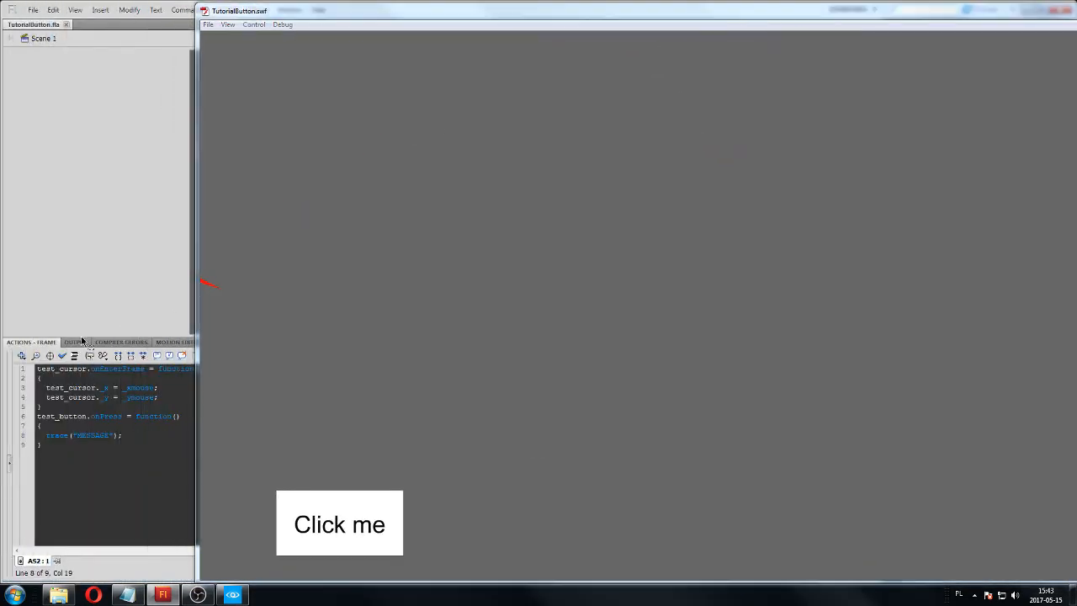
pyautogui.click(77, 341)
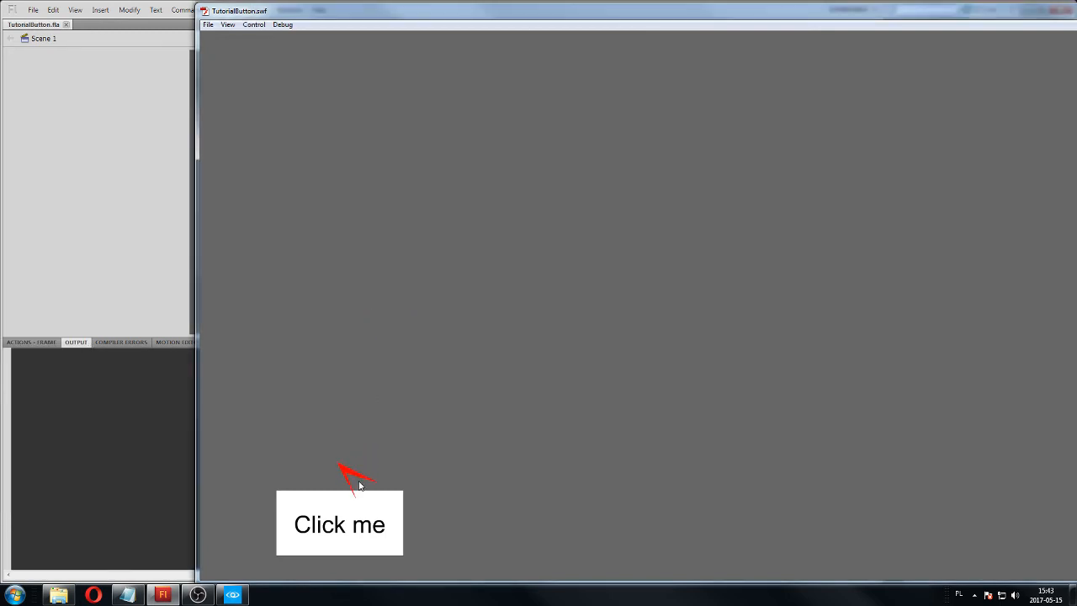
# Trigger the Click me button three times to check its trace output, and close the preview to return to the script.
pyautogui.click(365, 519)
pyautogui.click(363, 521)
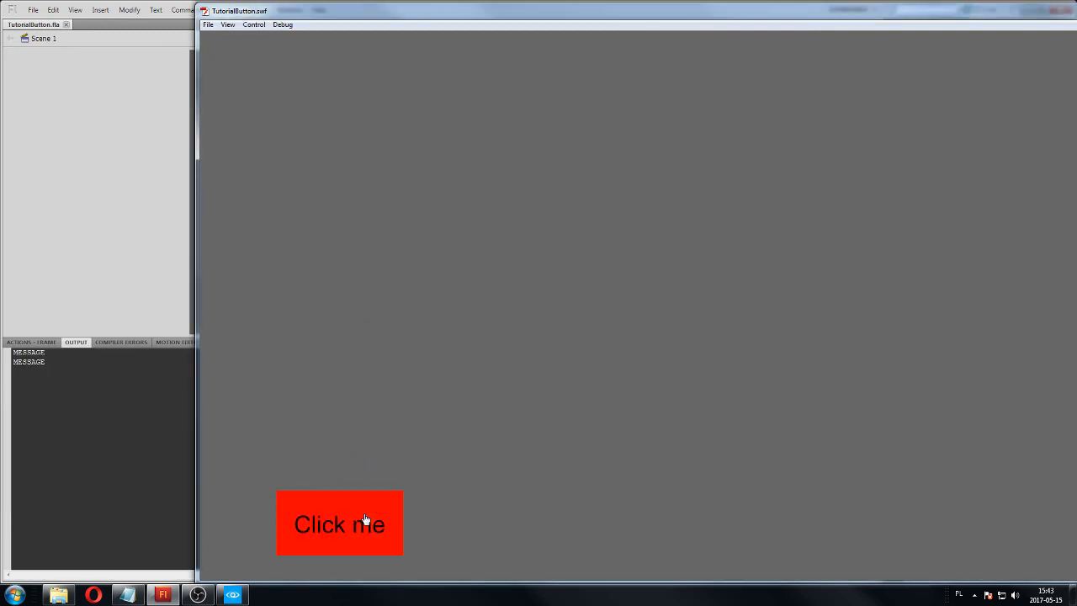
pyautogui.click(361, 522)
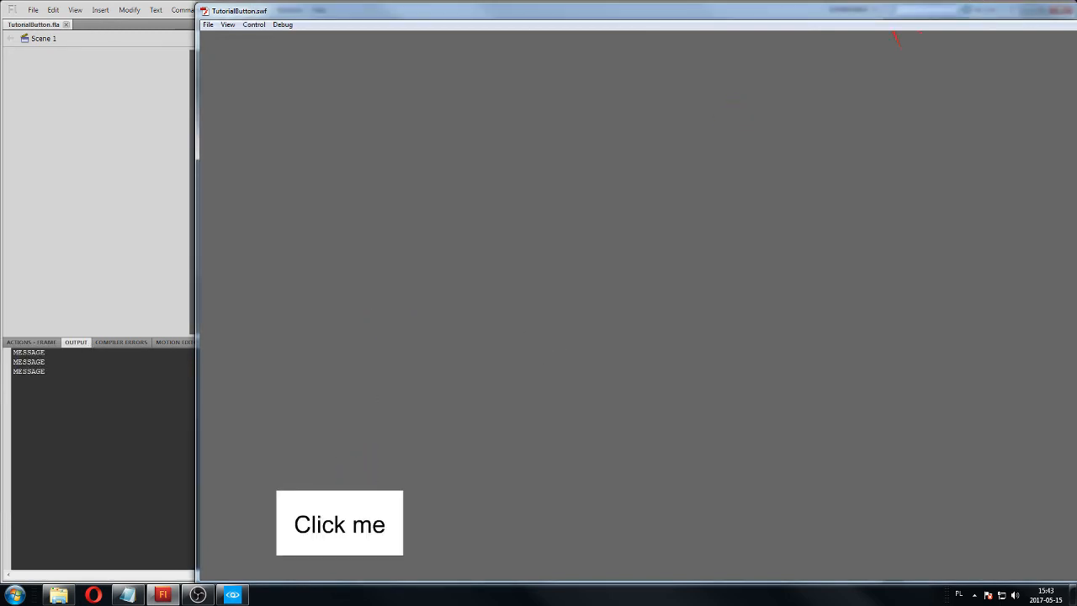
pyautogui.click(1068, 10)
pyautogui.click(36, 344)
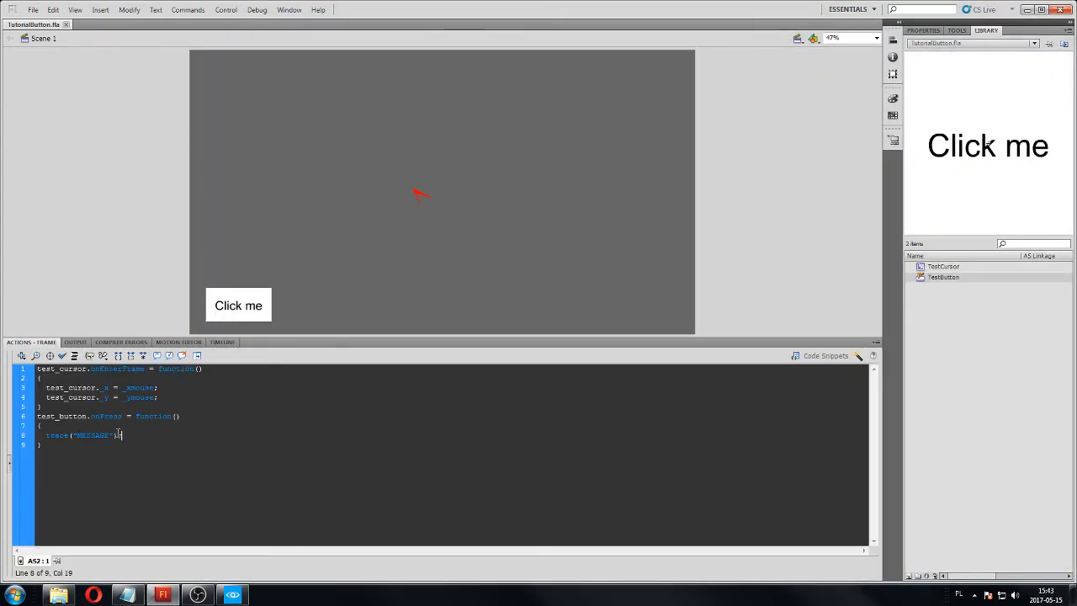
# Replace the trace line in the onPress function with fscommand("TestButtonPressed"); and save the file.
pyautogui.moveTo(124, 435); pyautogui.dragTo(46, 435)
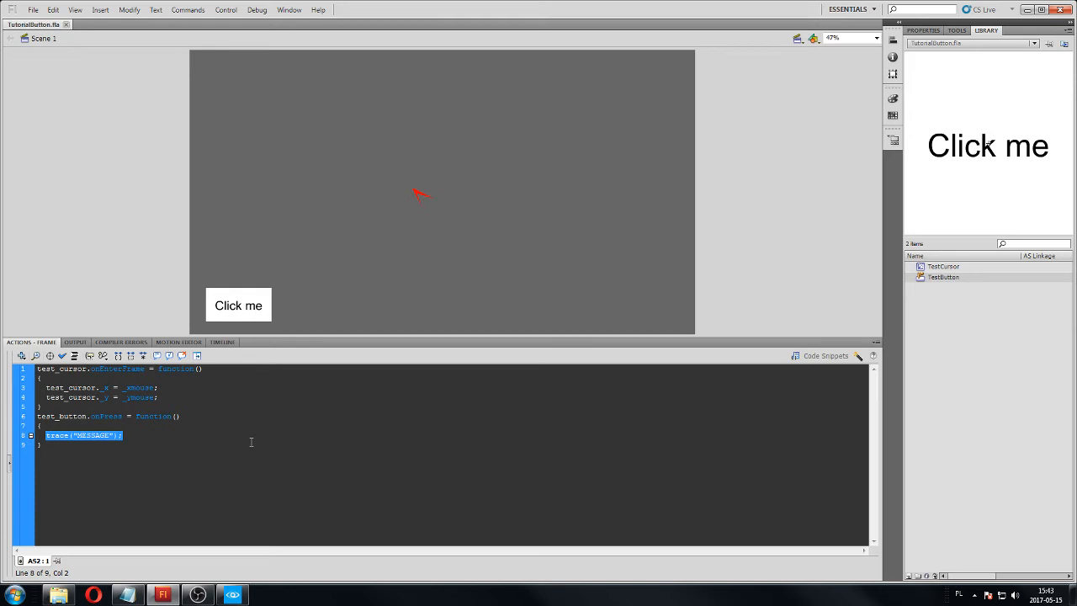
pyautogui.press('BackSpace')
pyautogui.write('fscomma')
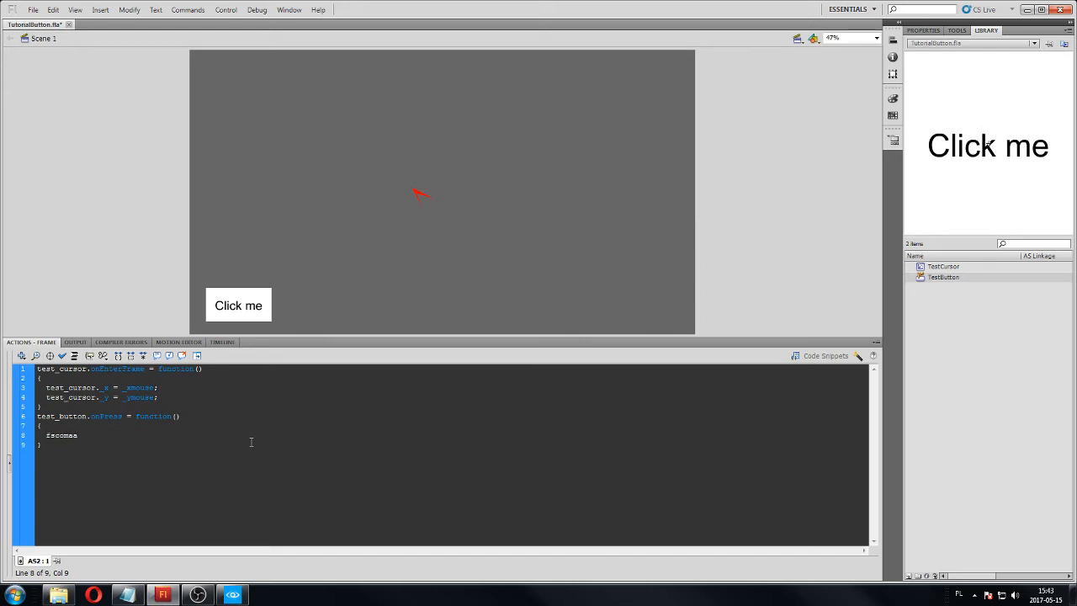
pyautogui.write('mand')
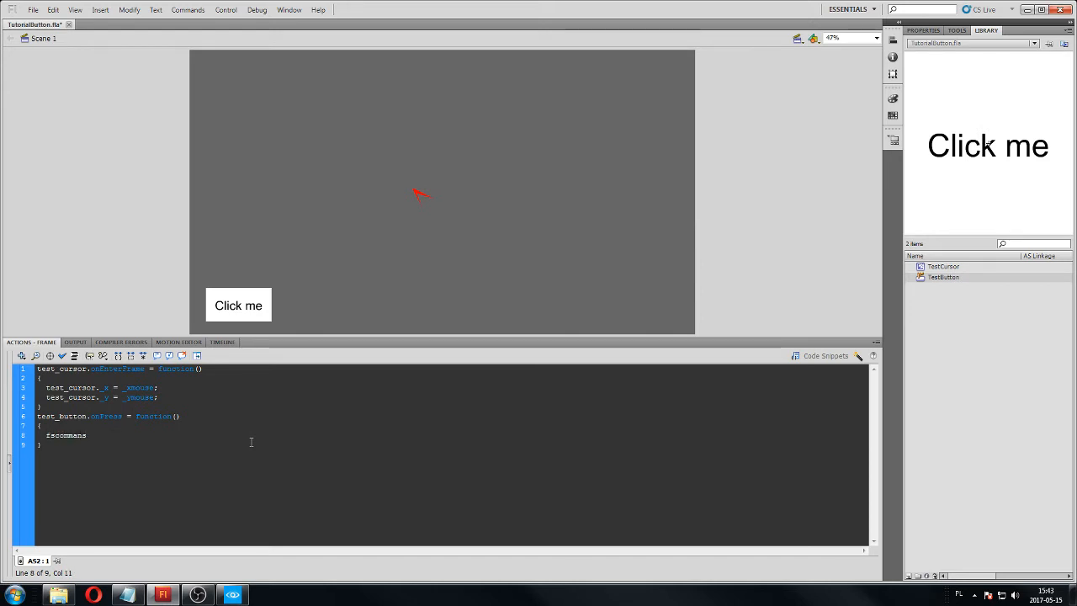
pyautogui.write('(')
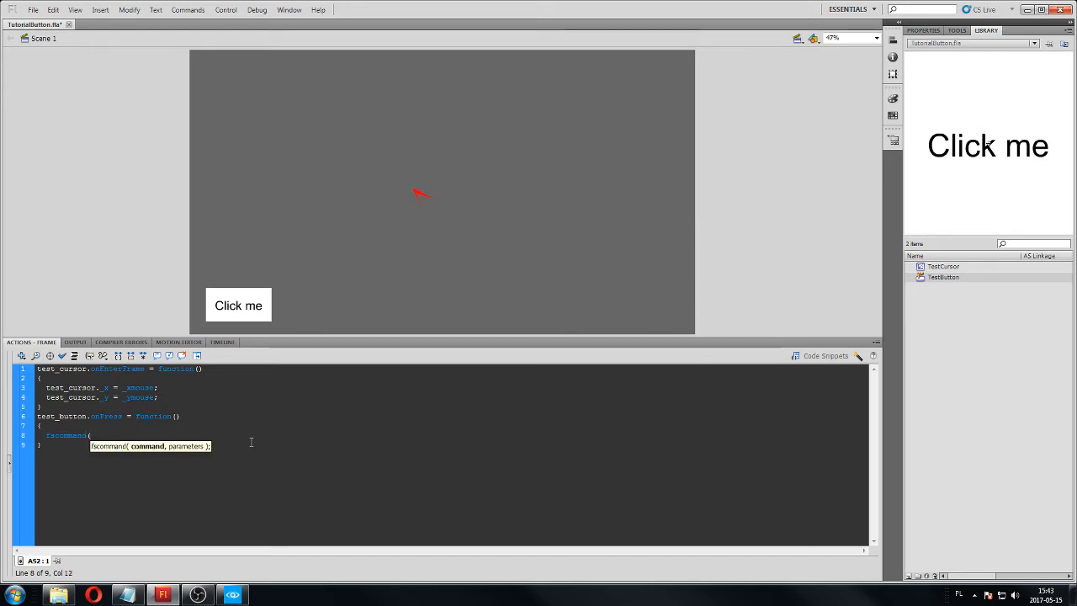
pyautogui.write('"TestButtonPressed')
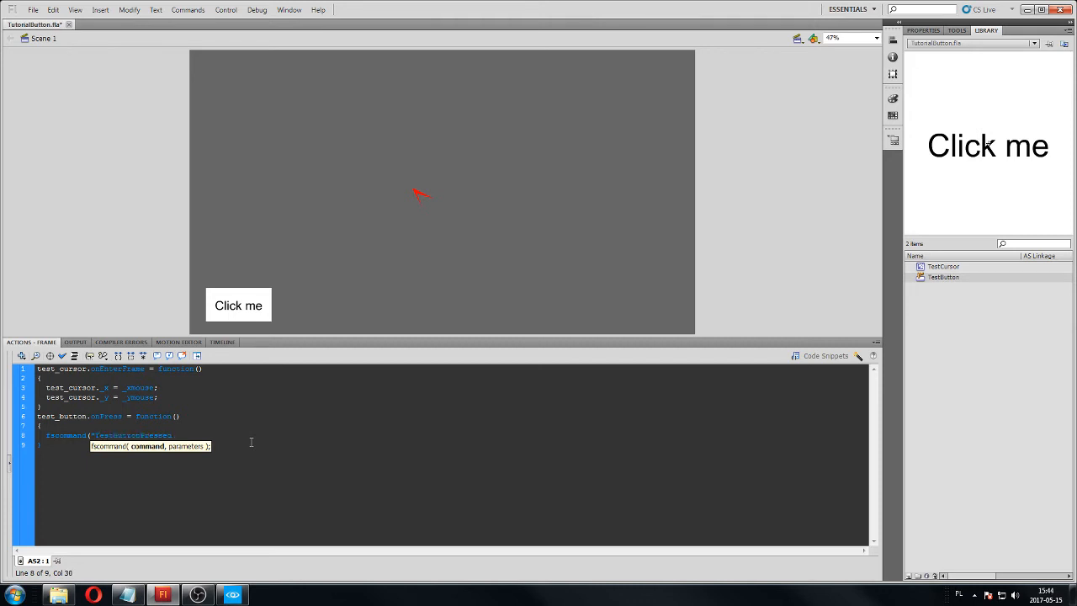
pyautogui.write('");')
pyautogui.hotkey('ctrl', 's')
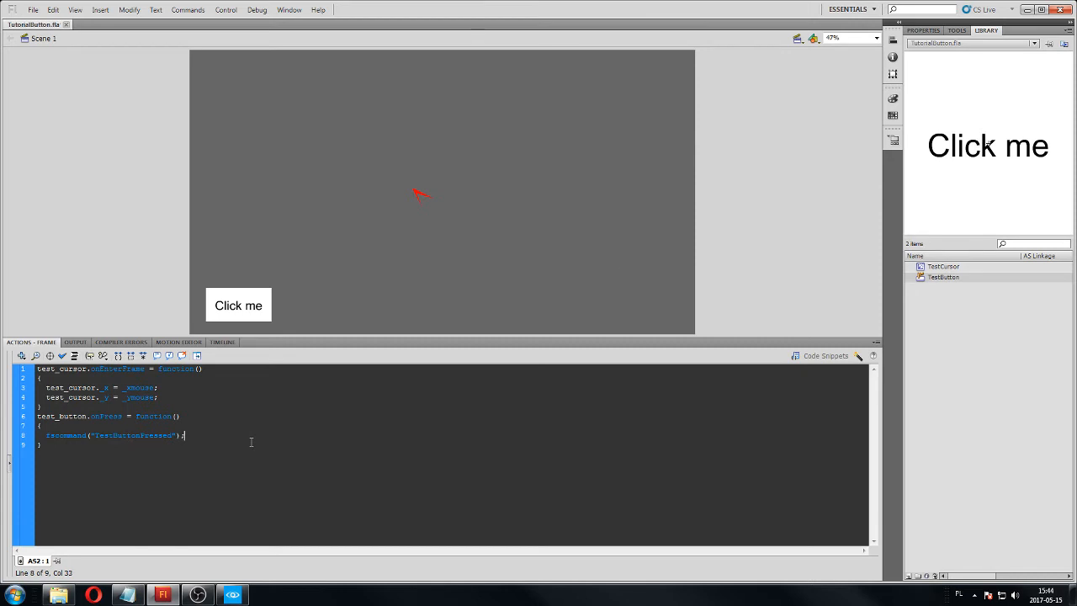
# Publish the movie and select the published TutorialButton.swf in the project's Libs/UI folder.
pyautogui.click(35, 10)
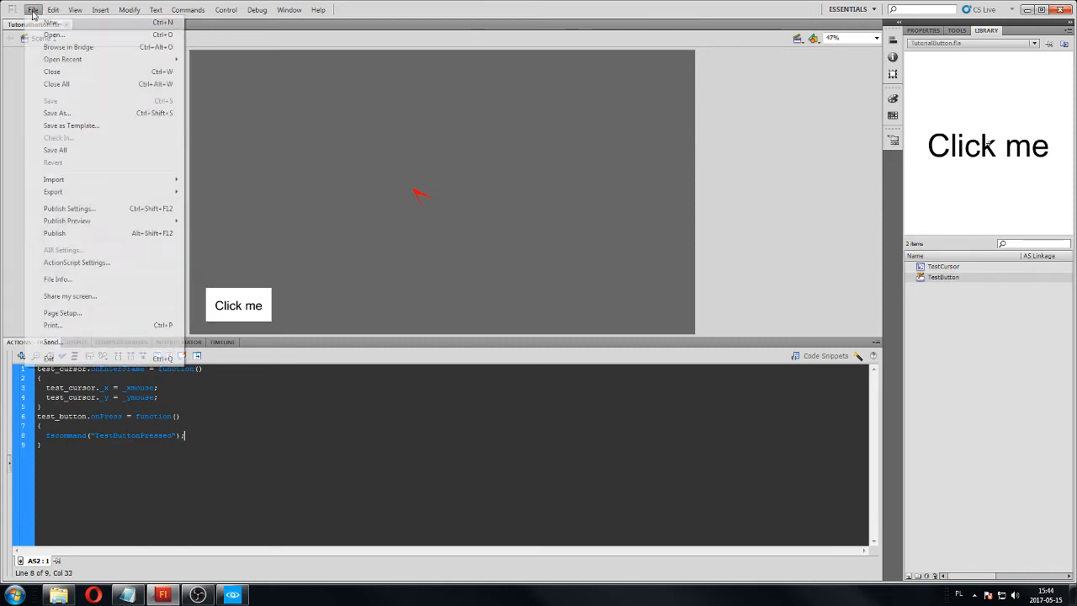
pyautogui.click(59, 233)
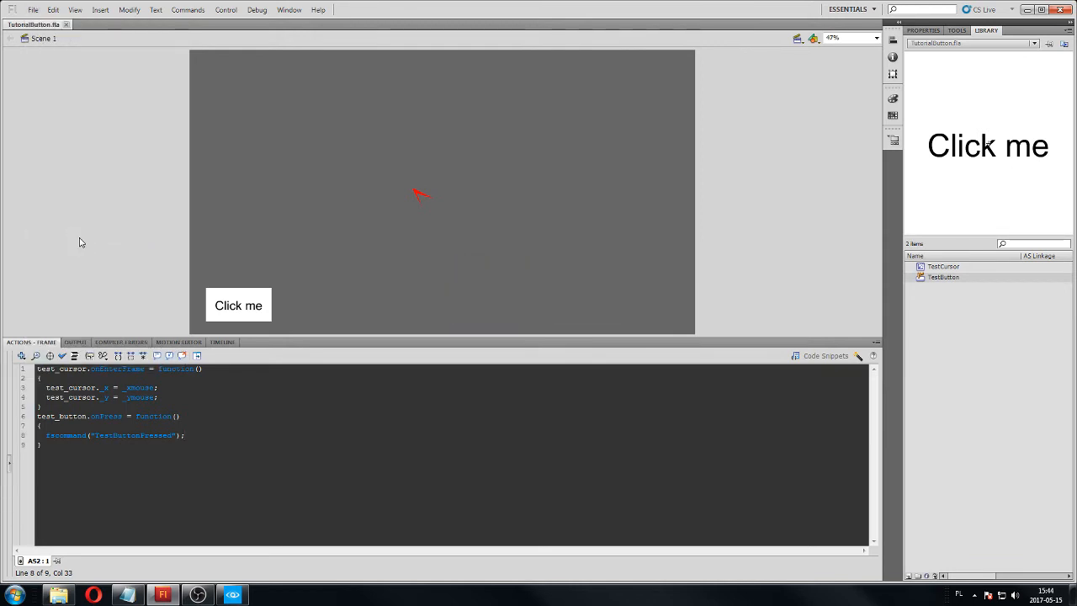
pyautogui.click(1027, 9)
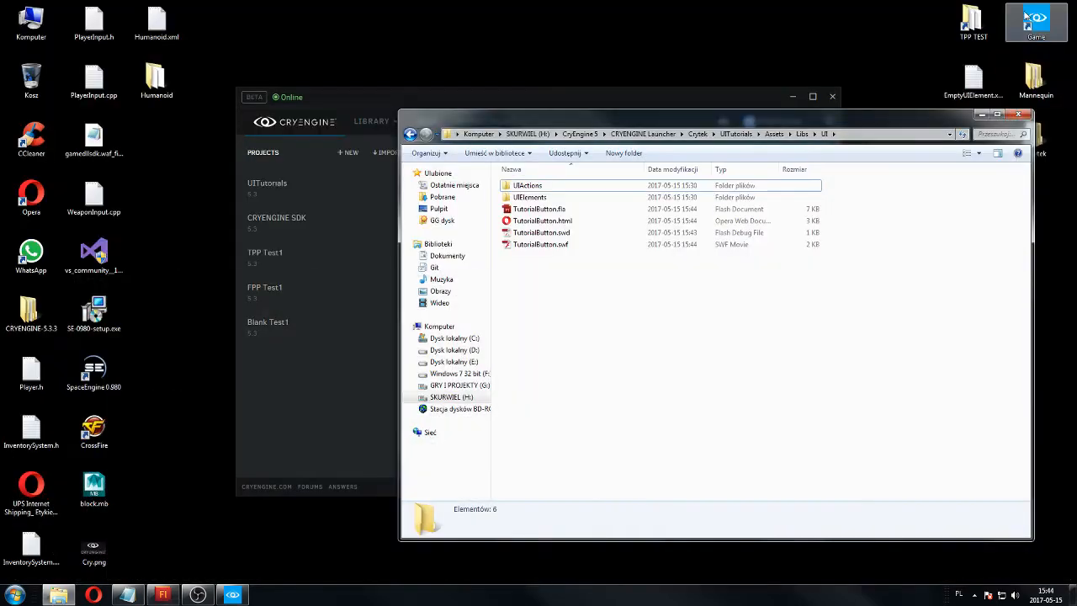
pyautogui.click(545, 248)
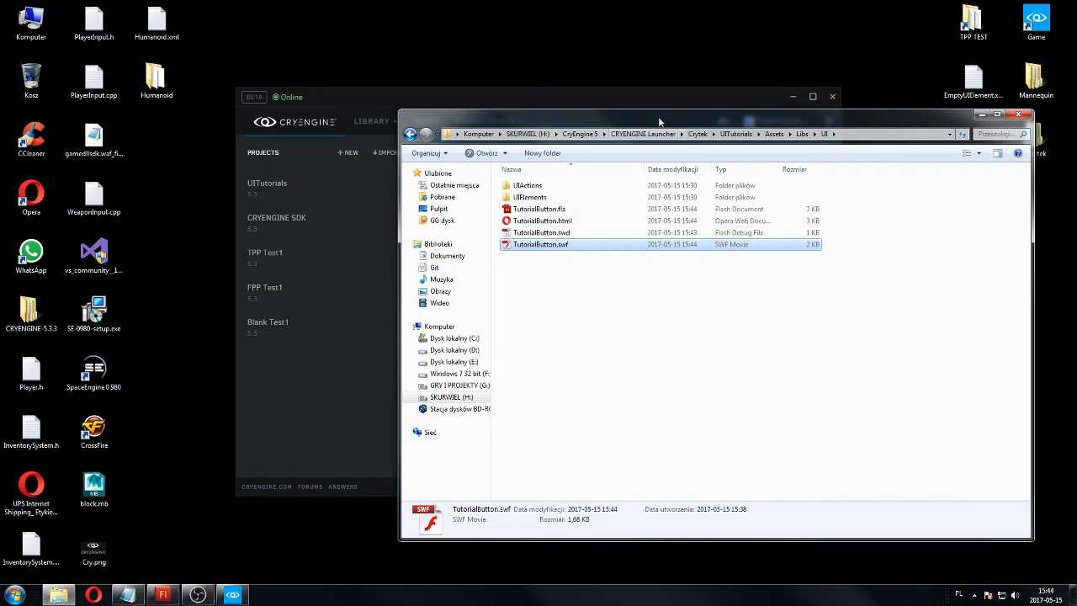
# Open CRYENGINE_5.3's Tools/GFxExport folder in a second window beside the project's UI folder and select gfxexport.exe.
pyautogui.moveTo(659, 122); pyautogui.dragTo(287, 56)
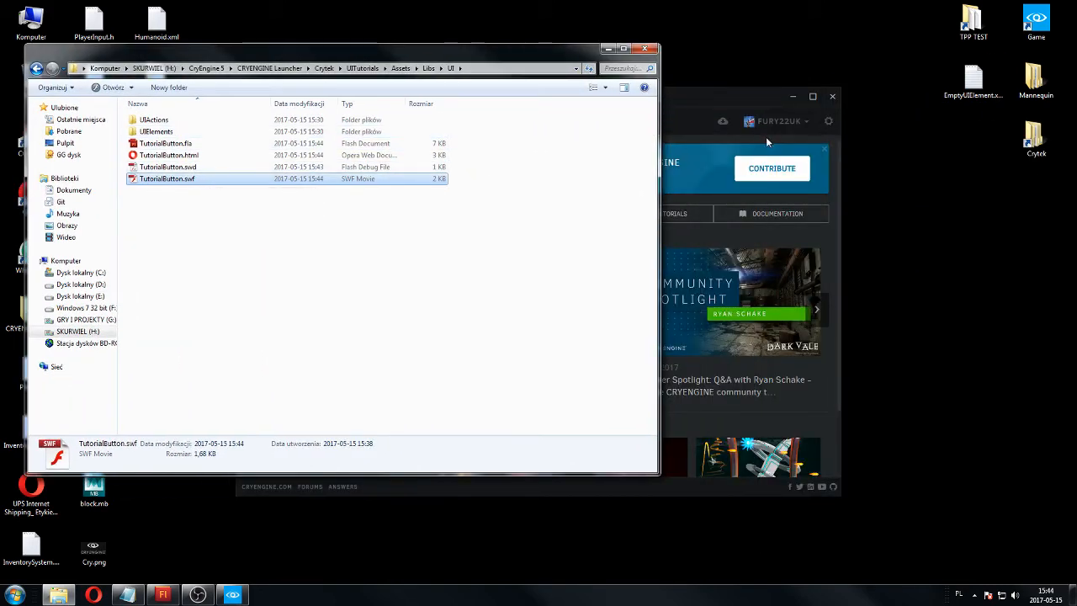
pyautogui.doubleClick(1032, 137)
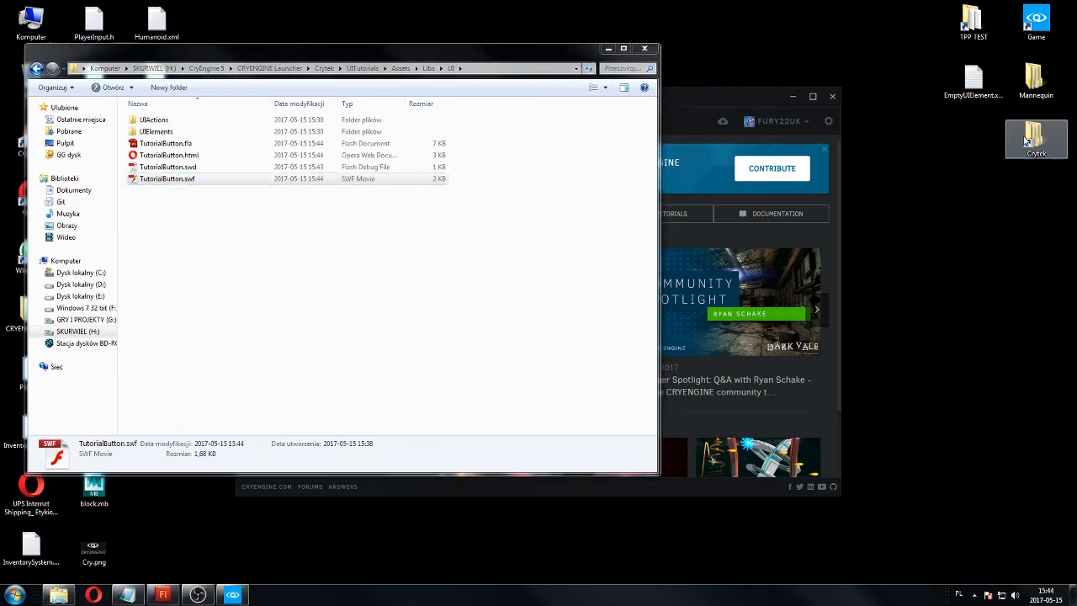
pyautogui.moveTo(554, 74); pyautogui.dragTo(848, 61)
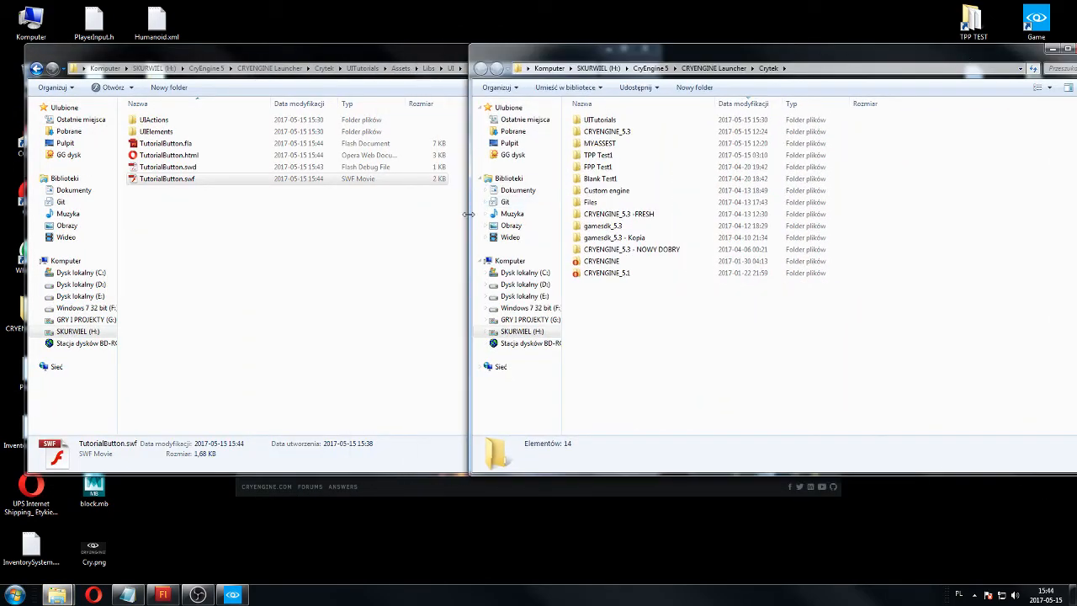
pyautogui.moveTo(469, 218); pyautogui.dragTo(649, 206)
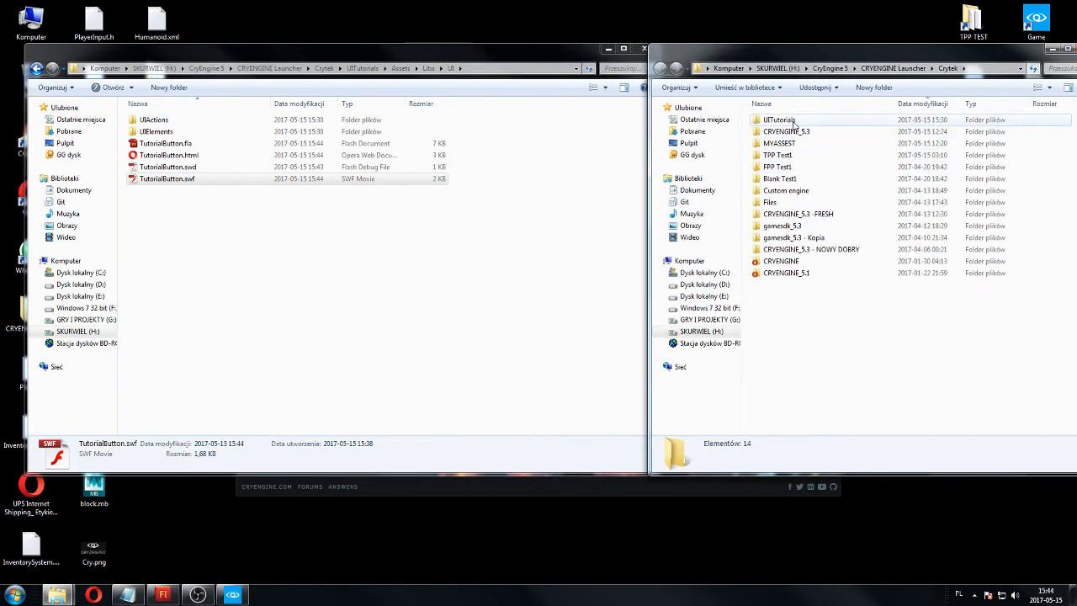
pyautogui.doubleClick(786, 131)
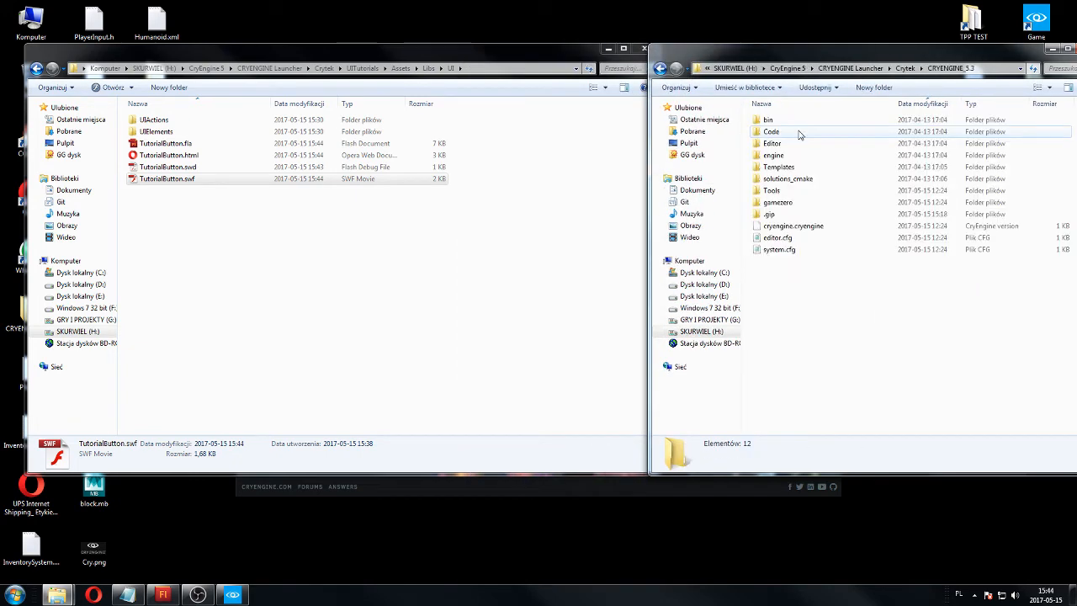
pyautogui.doubleClick(776, 191)
pyautogui.doubleClick(780, 203)
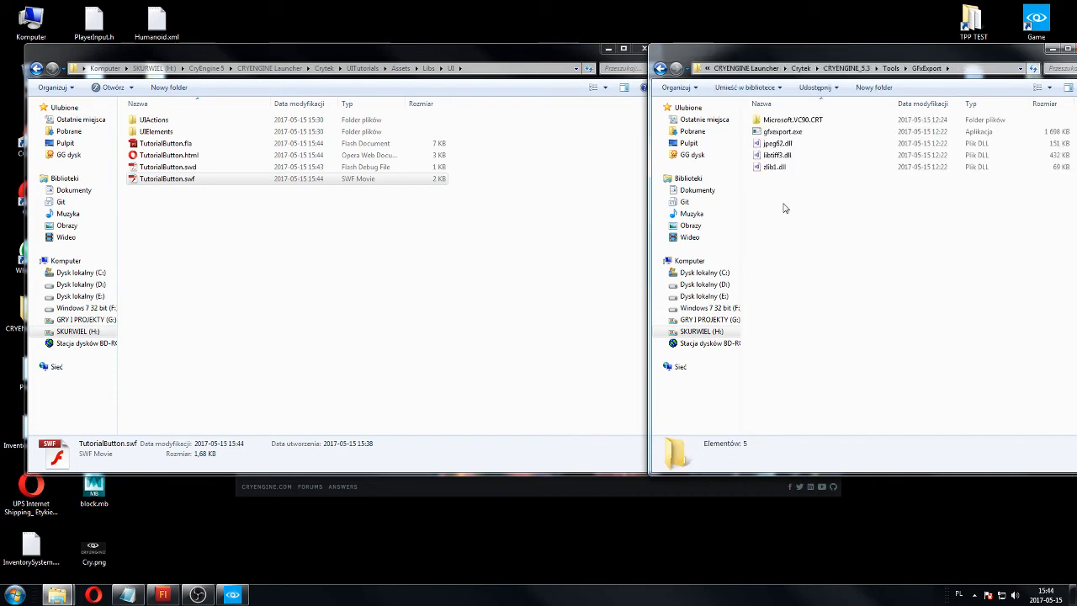
pyautogui.click(778, 131)
# Convert TutorialButton.swf to TutorialButton.gfx with gfxexport.exe, select the new file, and close the GFxExport folder.
pyautogui.click(392, 239)
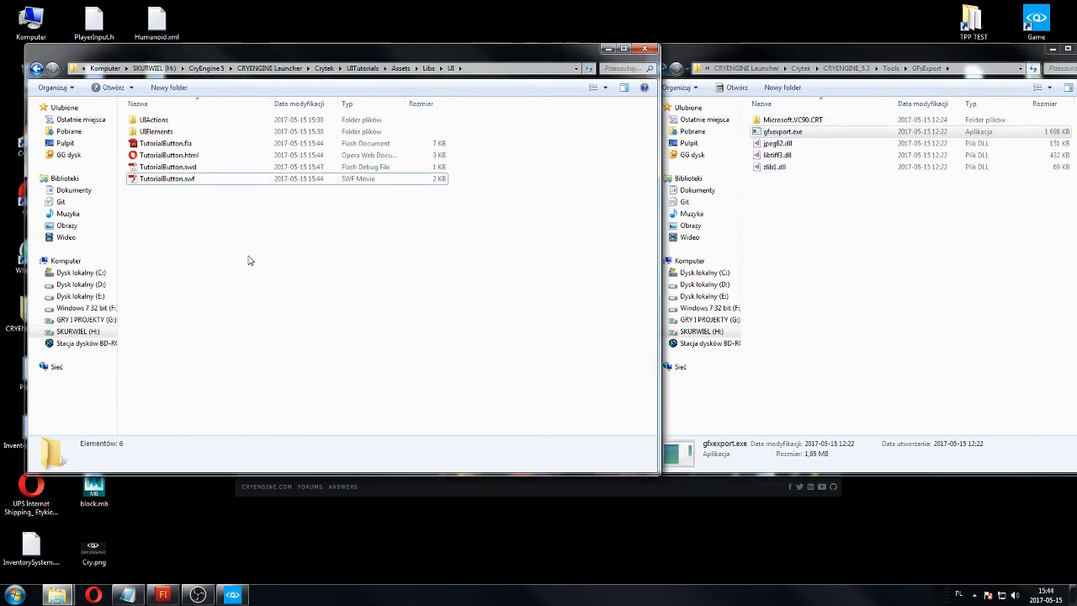
pyautogui.moveTo(165, 188); pyautogui.dragTo(786, 132)
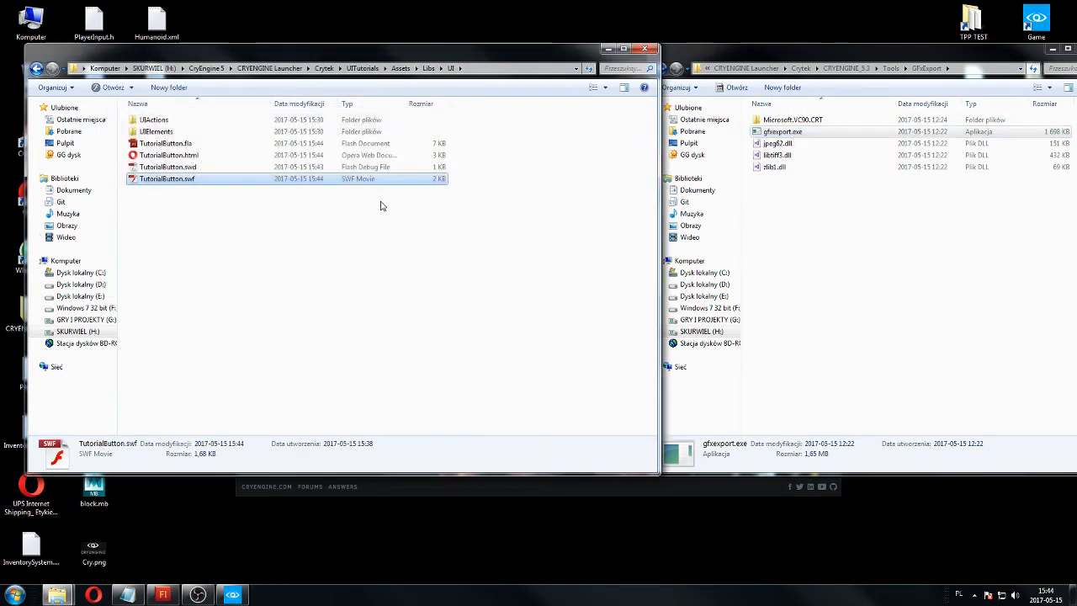
pyautogui.click(188, 157)
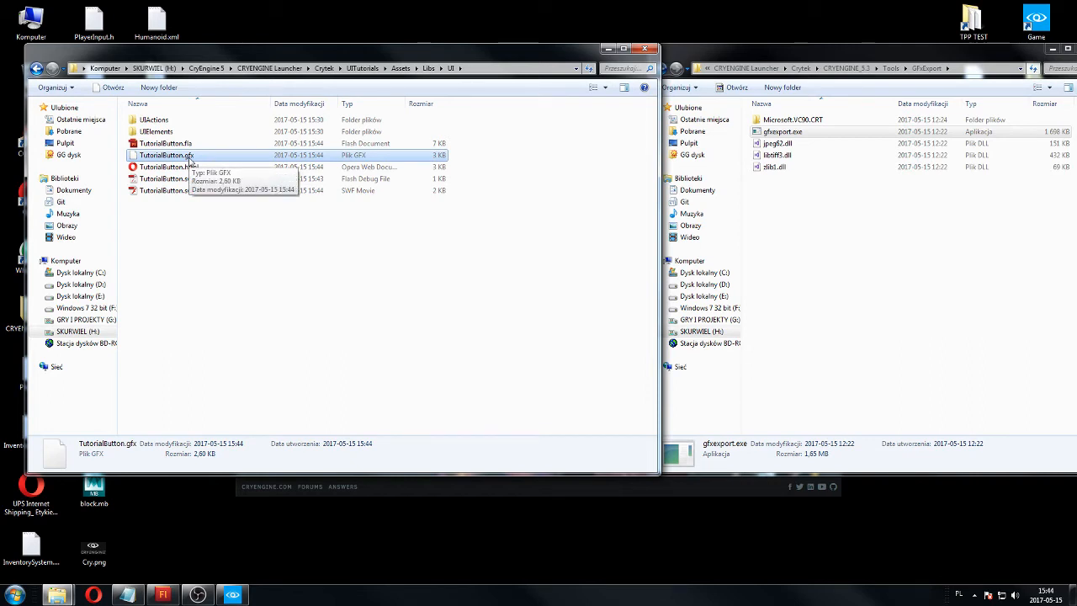
pyautogui.click(279, 190)
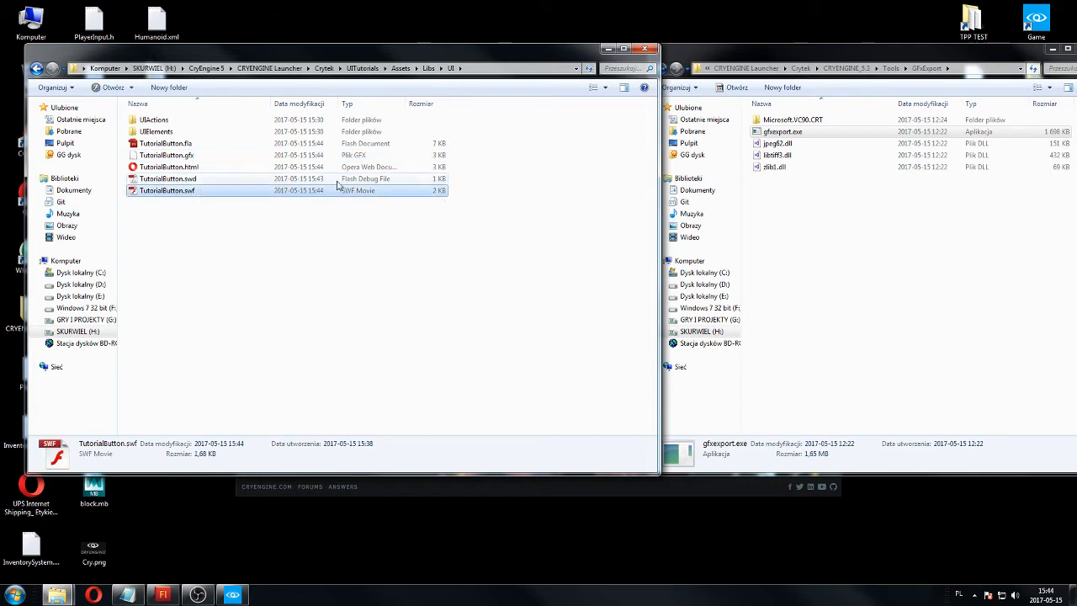
pyautogui.click(200, 166)
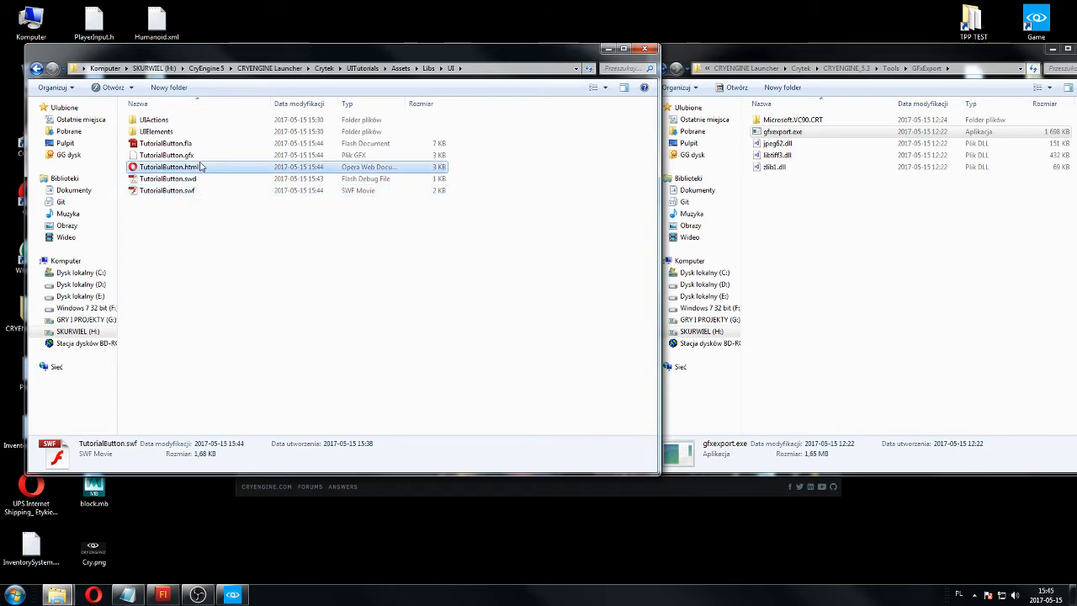
pyautogui.click(198, 155)
pyautogui.moveTo(1041, 50); pyautogui.dragTo(949, 53)
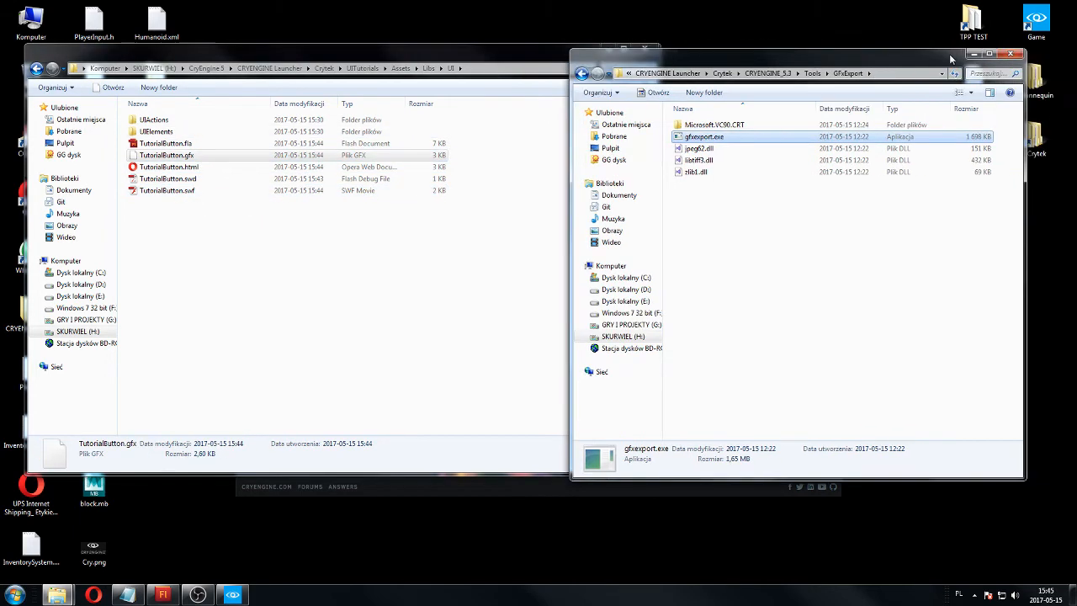
pyautogui.click(1009, 54)
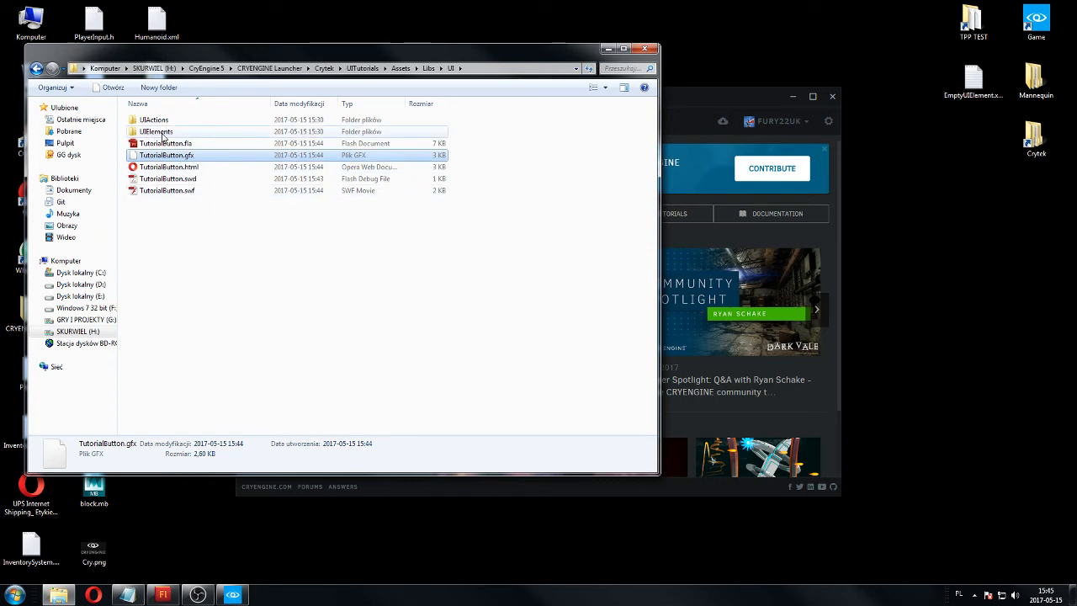
# Create a text document in the UIElements folder and name it TutorialButton.xml.
pyautogui.doubleClick(163, 135)
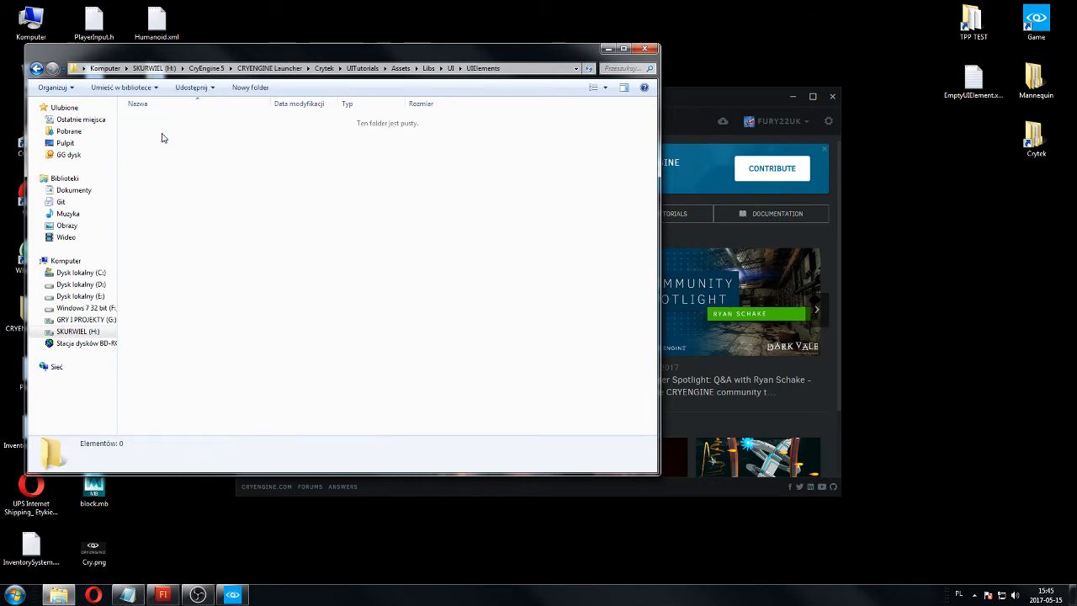
pyautogui.rightClick(187, 240)
pyautogui.moveTo(253, 450)
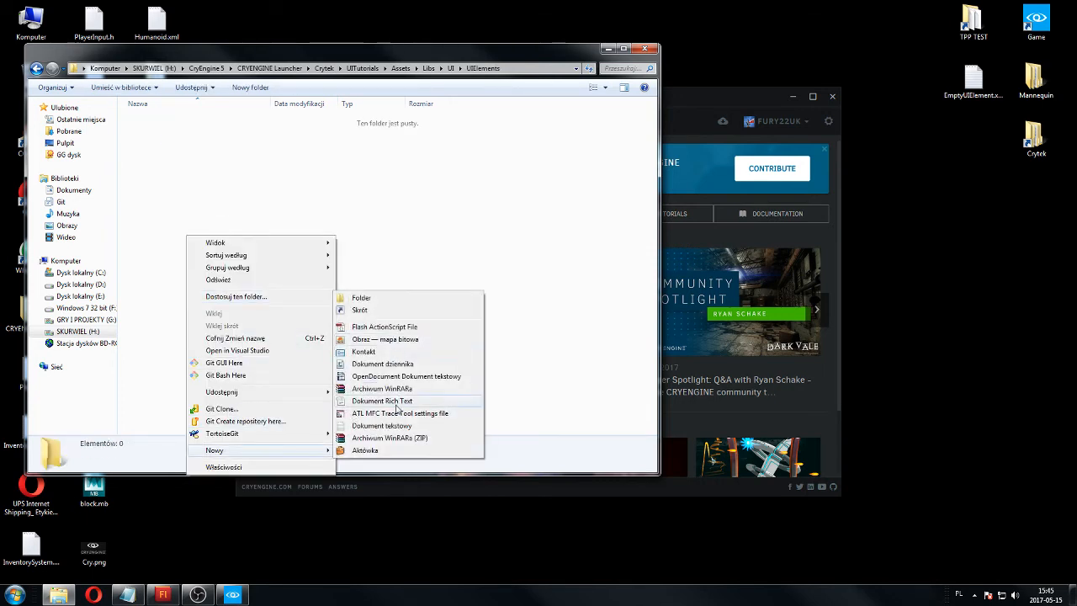
pyautogui.click(395, 425)
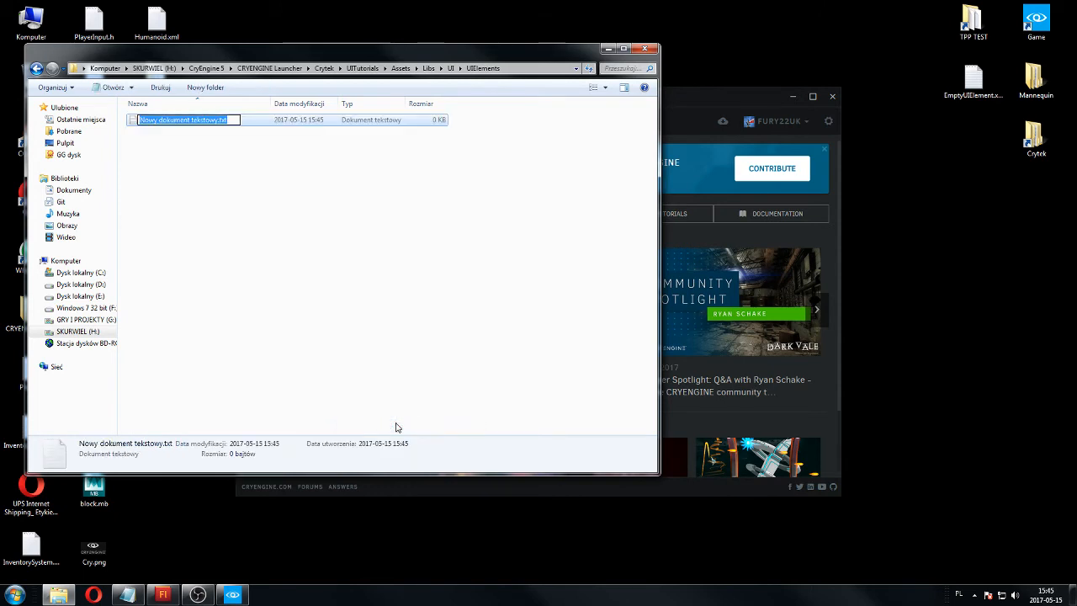
pyautogui.write('TutorialBu')
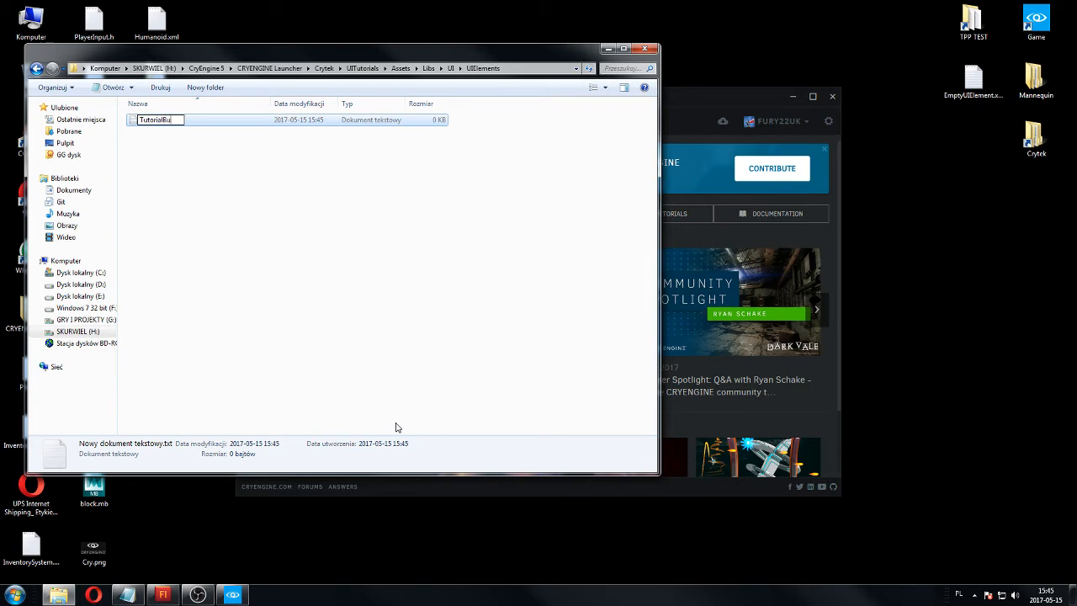
pyautogui.write('tton.xml')
pyautogui.press('Return')
pyautogui.press('Return')
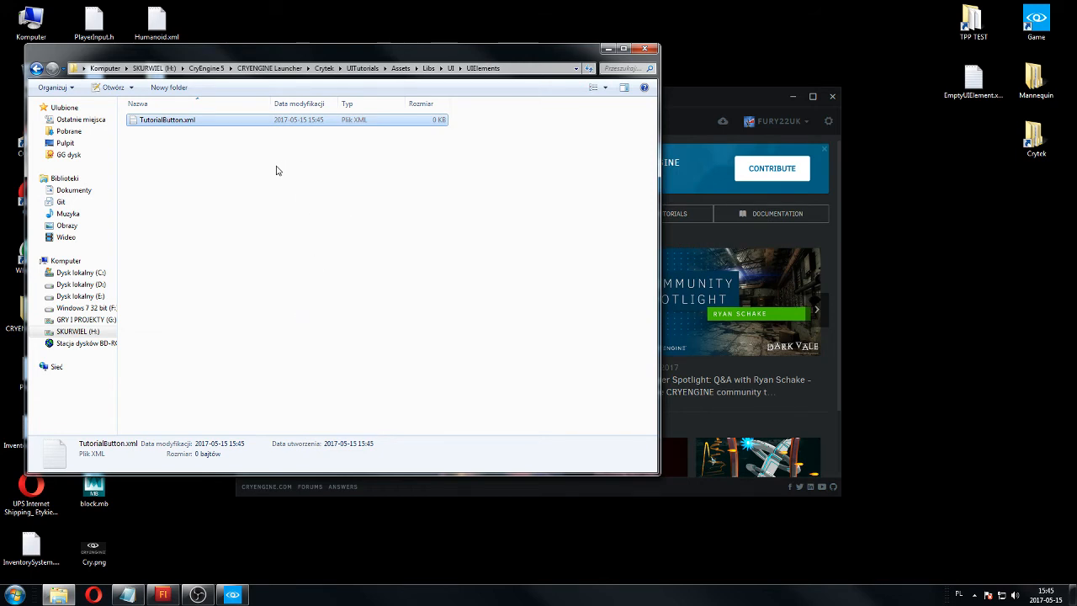
# Open TutorialButton.xml in Notepad++ and fill it with the full contents of EmptyUIElement.xml from the desktop.
pyautogui.doubleClick(202, 120)
pyautogui.click(1039, 5)
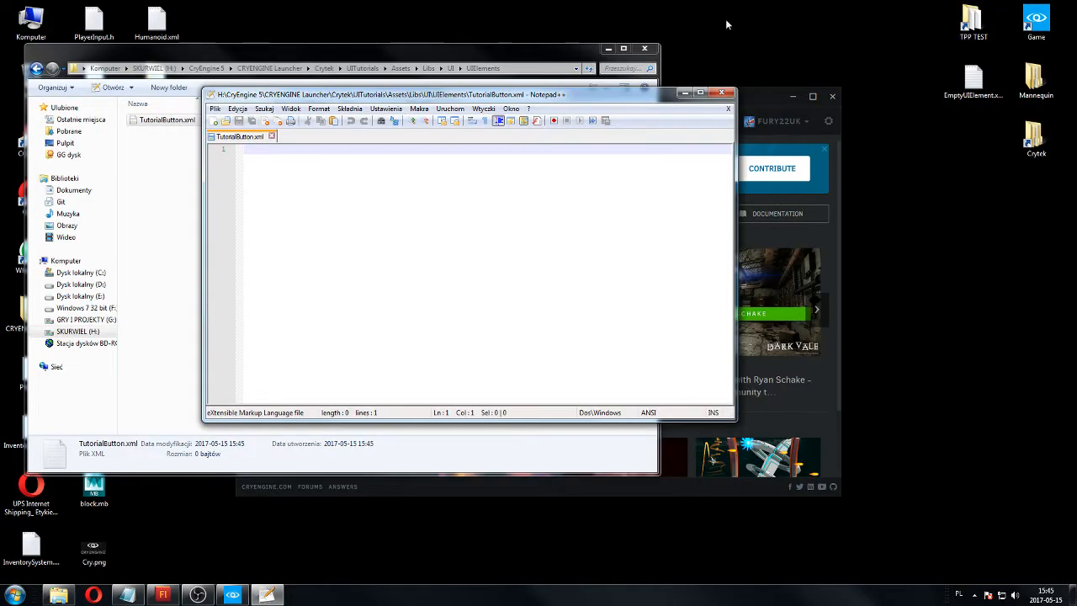
pyautogui.moveTo(533, 101); pyautogui.dragTo(368, 0)
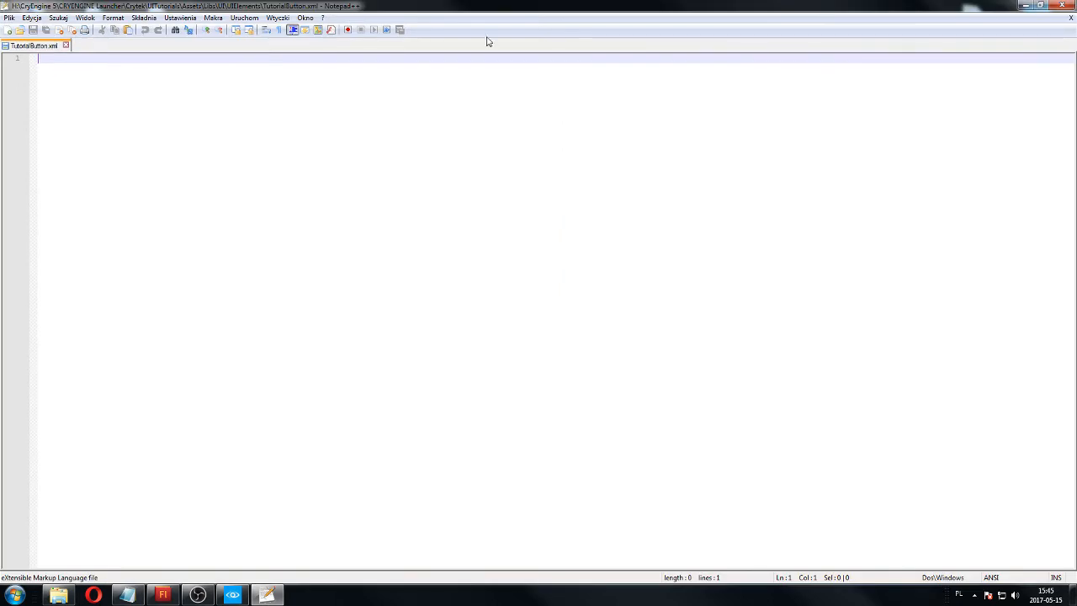
pyautogui.click(1040, 5)
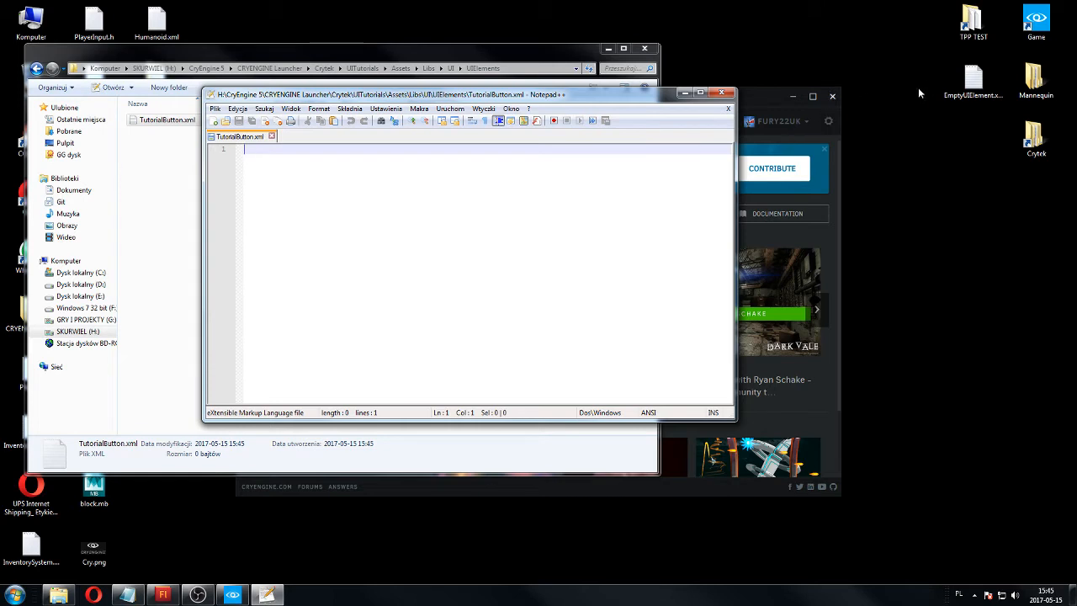
pyautogui.click(988, 95)
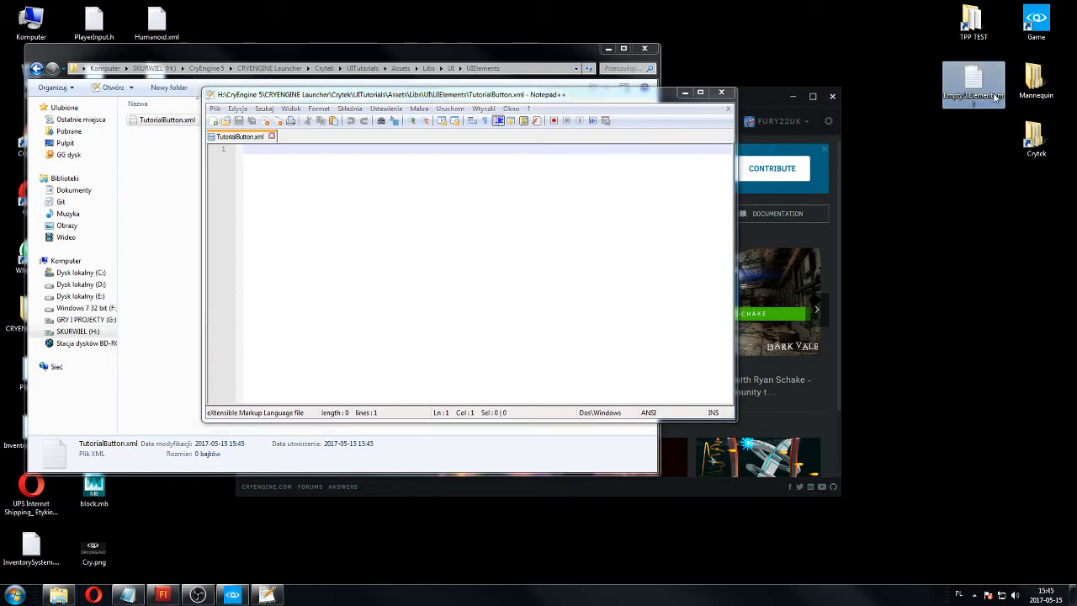
pyautogui.doubleClick(988, 94)
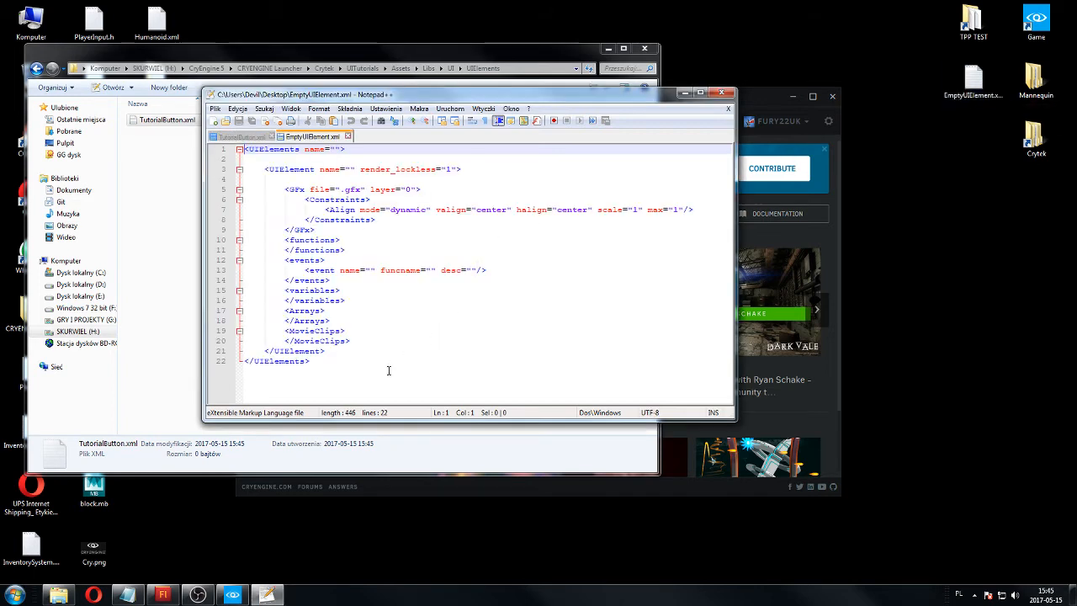
pyautogui.moveTo(344, 372); pyautogui.dragTo(243, 149)
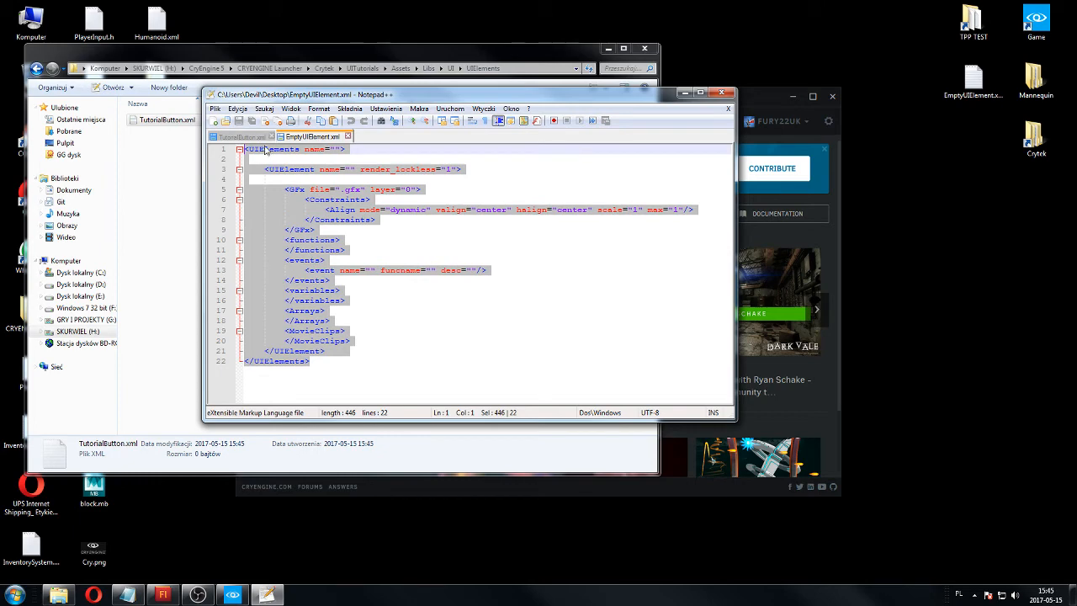
pyautogui.hotkey('ctrl', 'c')
pyautogui.hotkey('ctrl', 'w')
pyautogui.hotkey('ctrl', 'v')
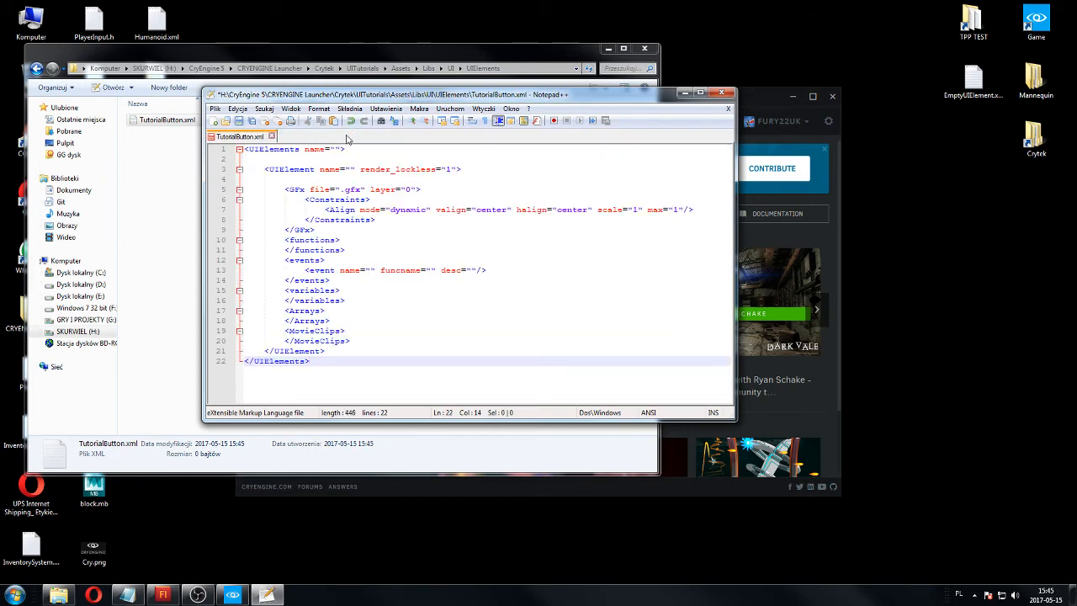
# Maximize the editor and set the name attribute of the UIElements tag to TutorialButton.
pyautogui.click(699, 93)
pyautogui.click(127, 57)
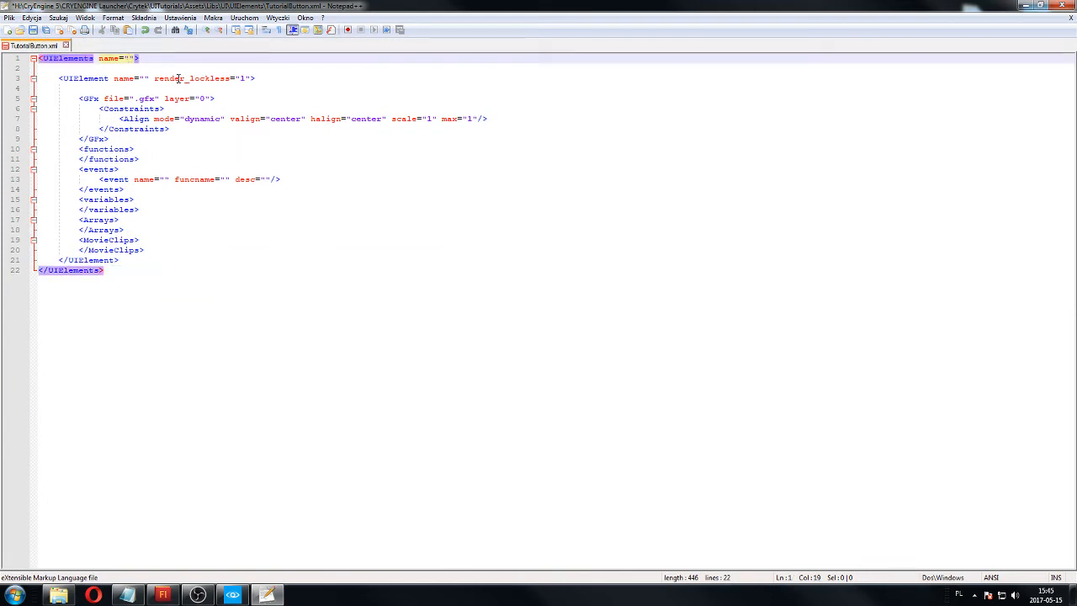
pyautogui.write('utorialV')
pyautogui.press('BackSpace')
pyautogui.write('Button')
# Copy TutorialButton into the UIElement name and in front of .gfx in the GFx file attribute, and save the file.
pyautogui.doubleClick(155, 58)
pyautogui.hotkey('ctrl', 'c')
pyautogui.click(141, 79)
pyautogui.hotkey('ctrl', 'v')
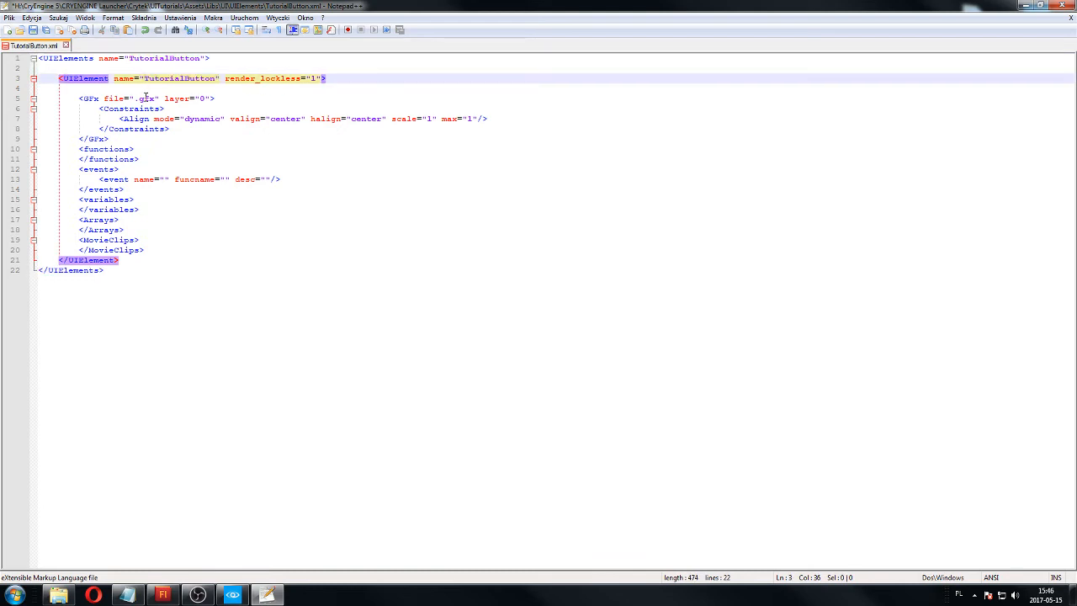
pyautogui.click(135, 98)
pyautogui.hotkey('ctrl', 'v')
pyautogui.hotkey('ctrl', 's')
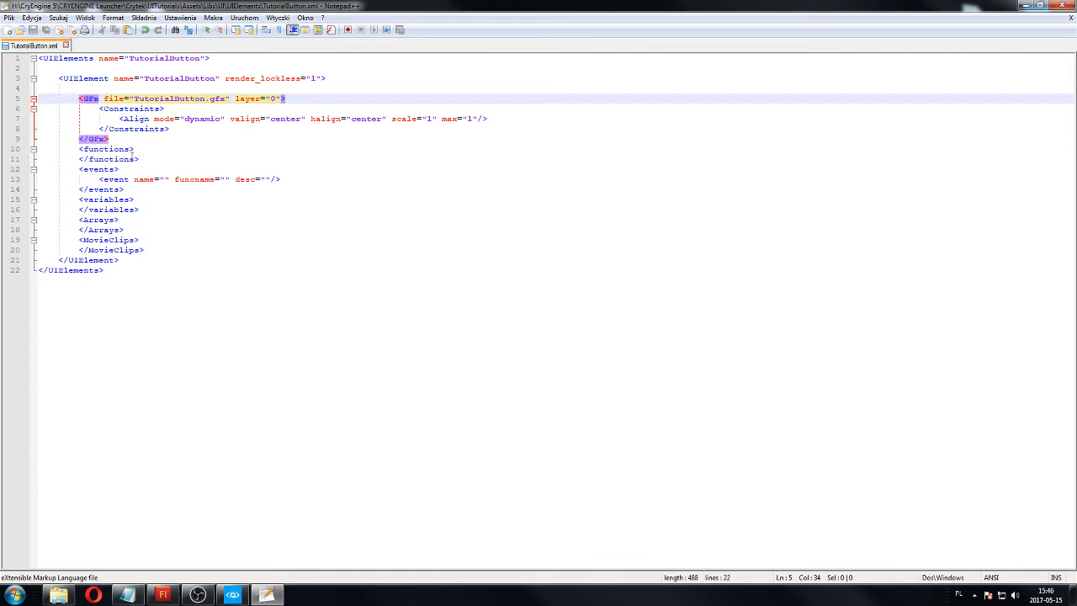
# Examine the functions, Arrays, MovieClips and events sections of the XML and compare them with the button's ActionScript in Flash.
pyautogui.click(126, 149)
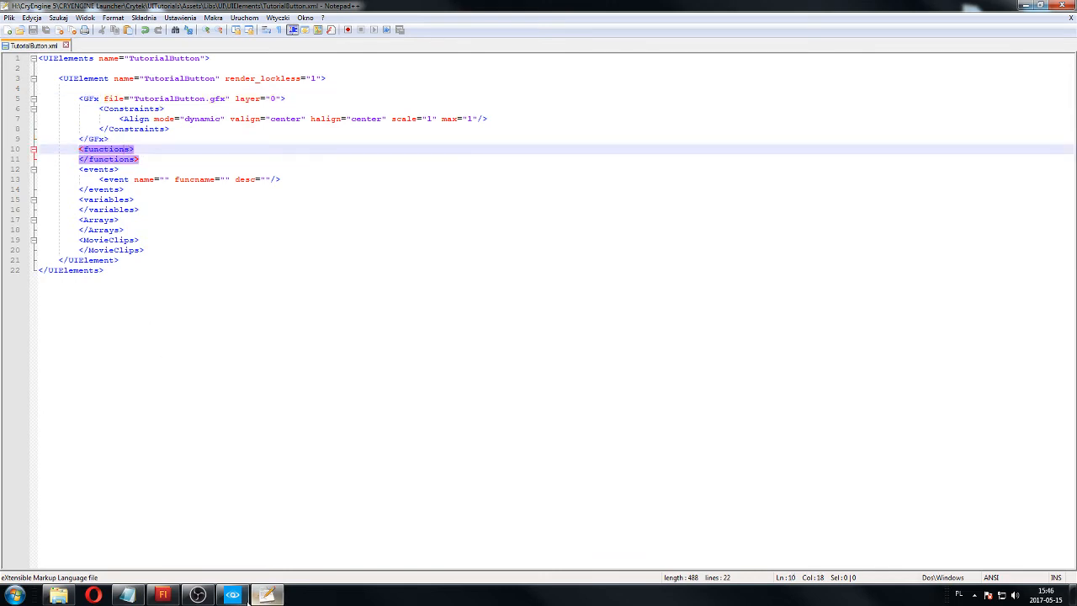
pyautogui.moveTo(162, 595)
pyautogui.click(157, 545)
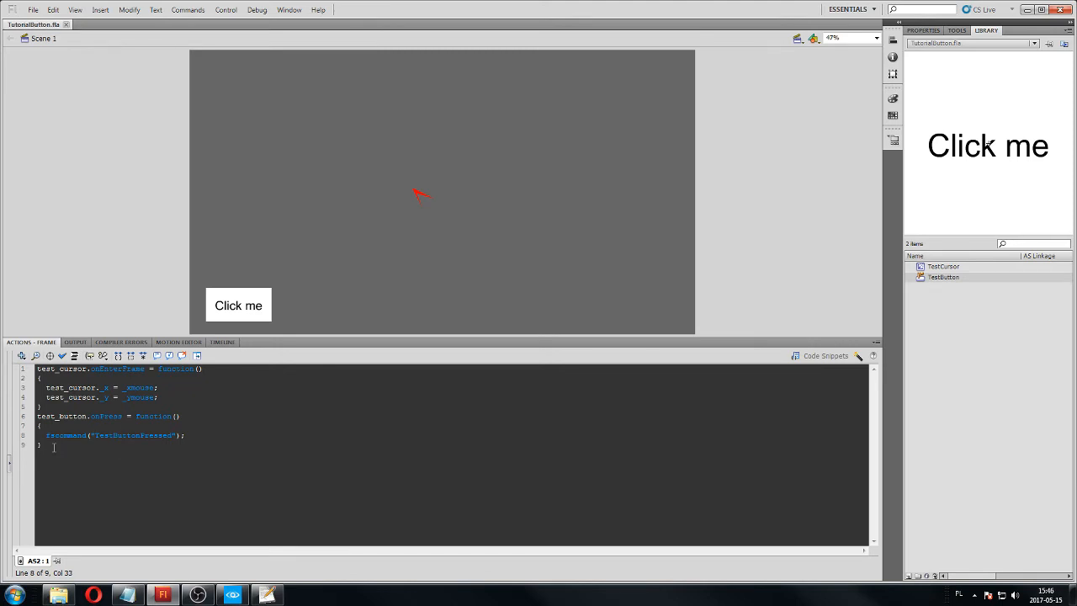
pyautogui.click(53, 447)
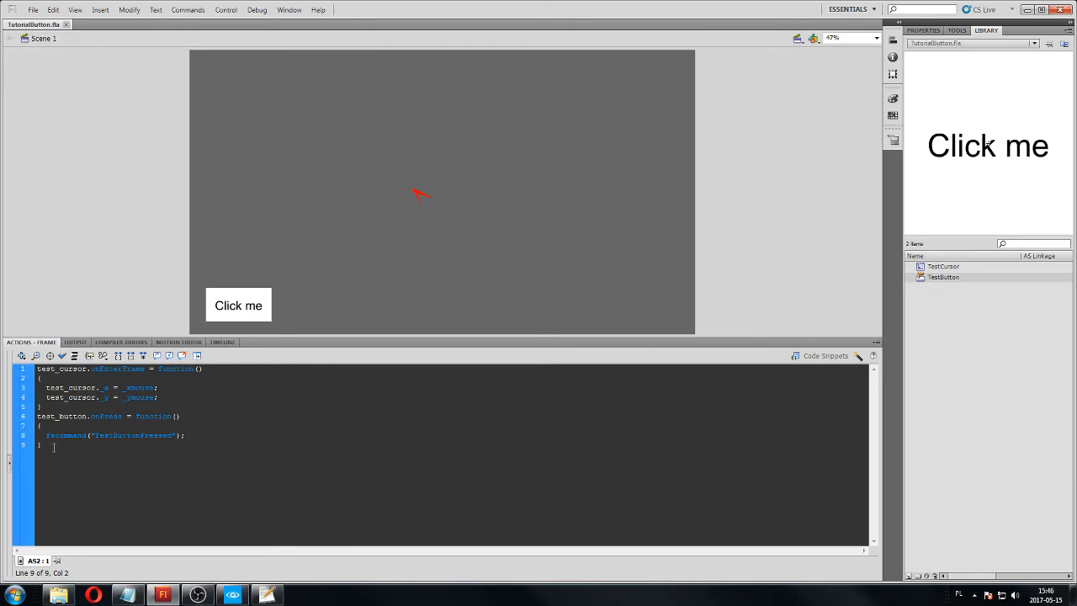
pyautogui.click(155, 592)
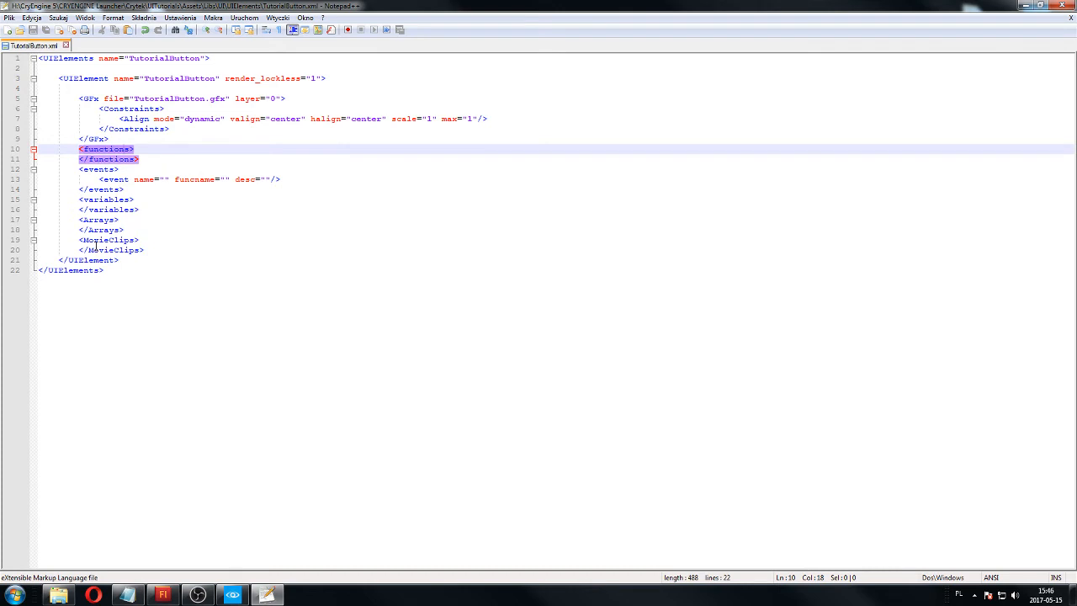
pyautogui.click(97, 220)
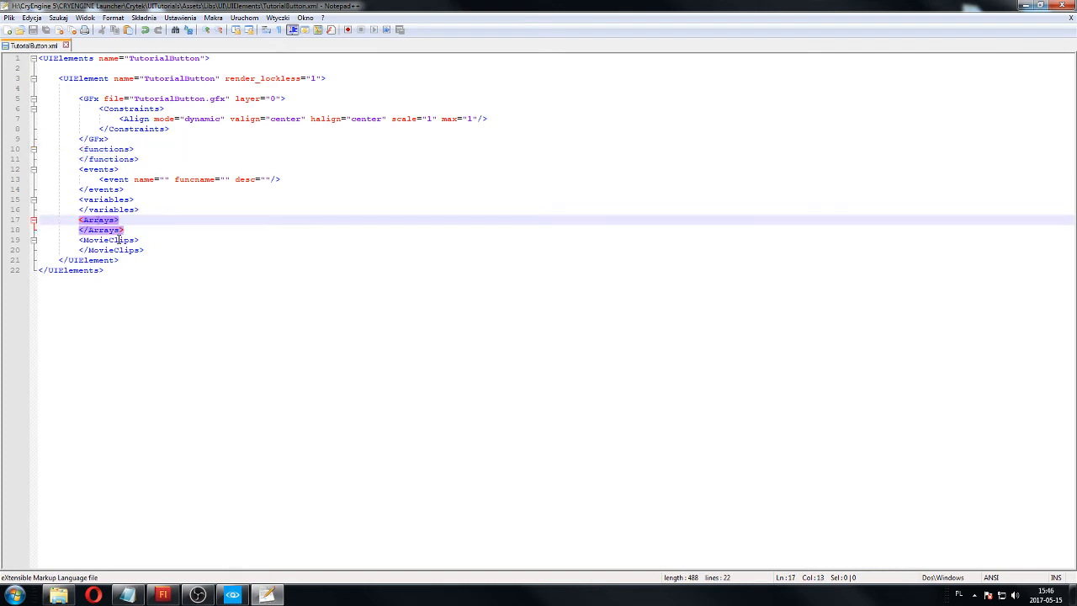
pyautogui.click(118, 239)
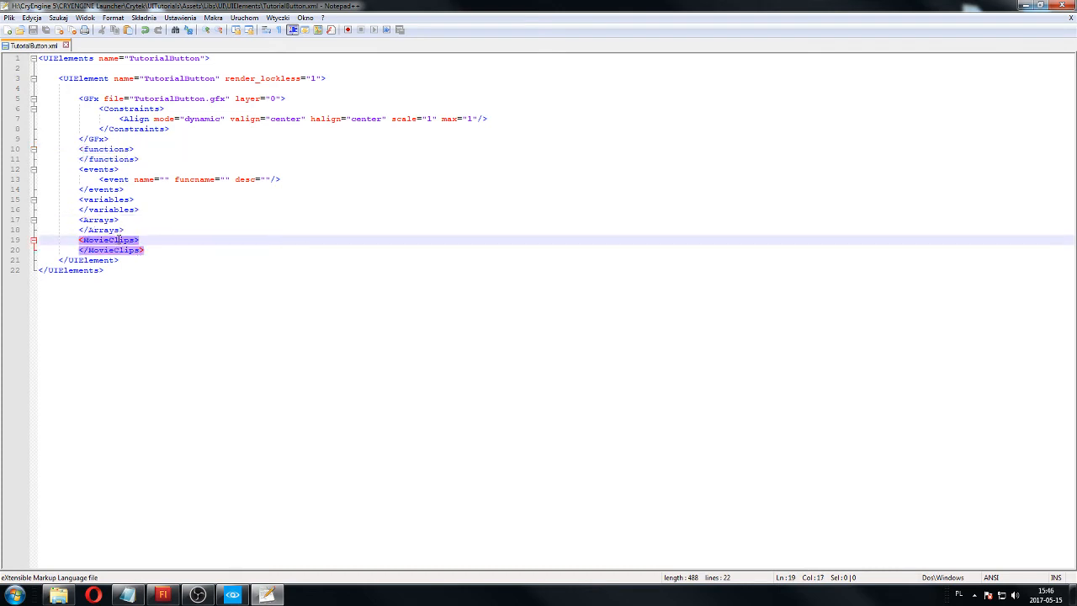
pyautogui.click(106, 169)
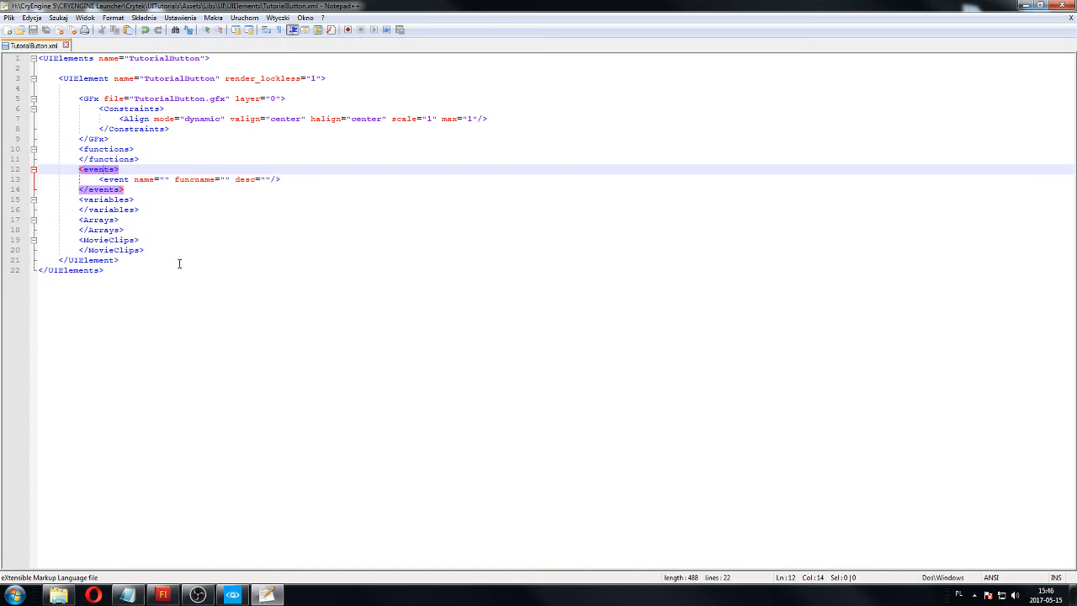
# Copy TestButtonPressed from the Flash fscommand call into the event's name and funcname attributes in TutorialButton.xml, and save the file.
pyautogui.click(164, 180)
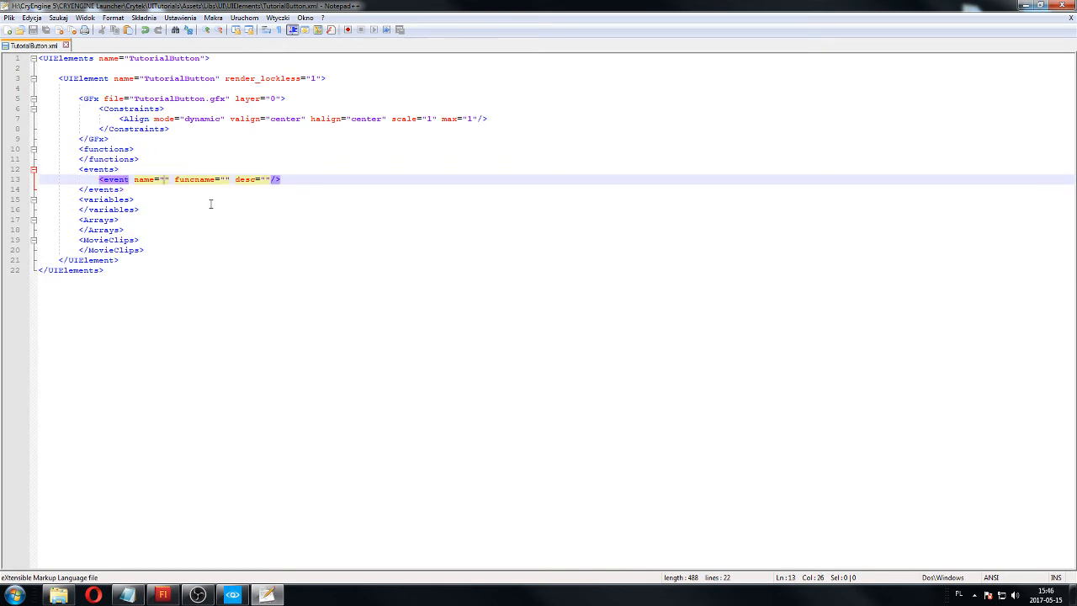
pyautogui.click(162, 595)
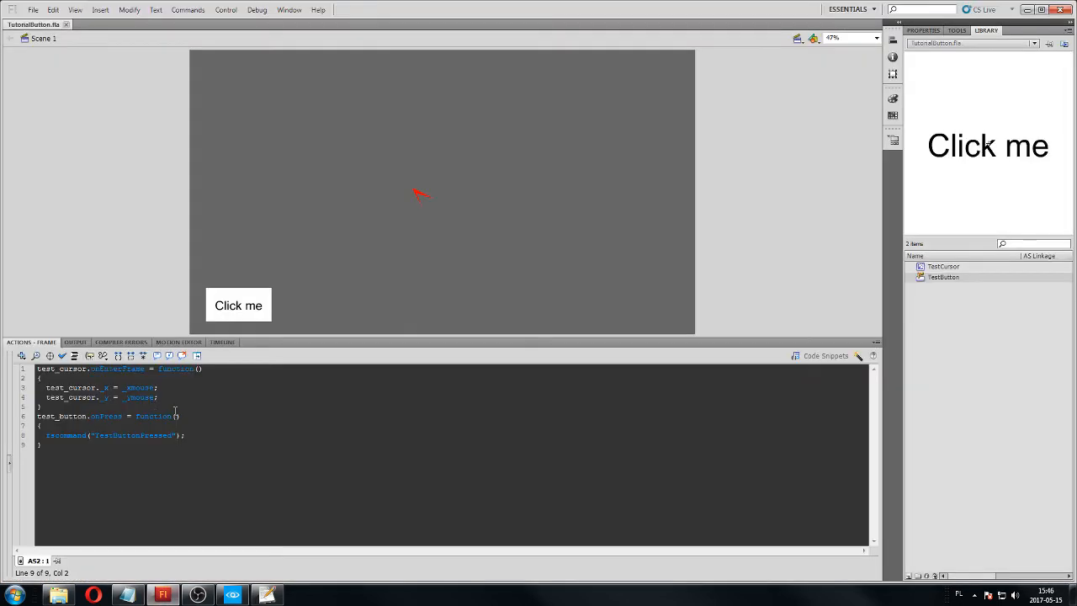
pyautogui.moveTo(194, 435); pyautogui.dragTo(37, 426)
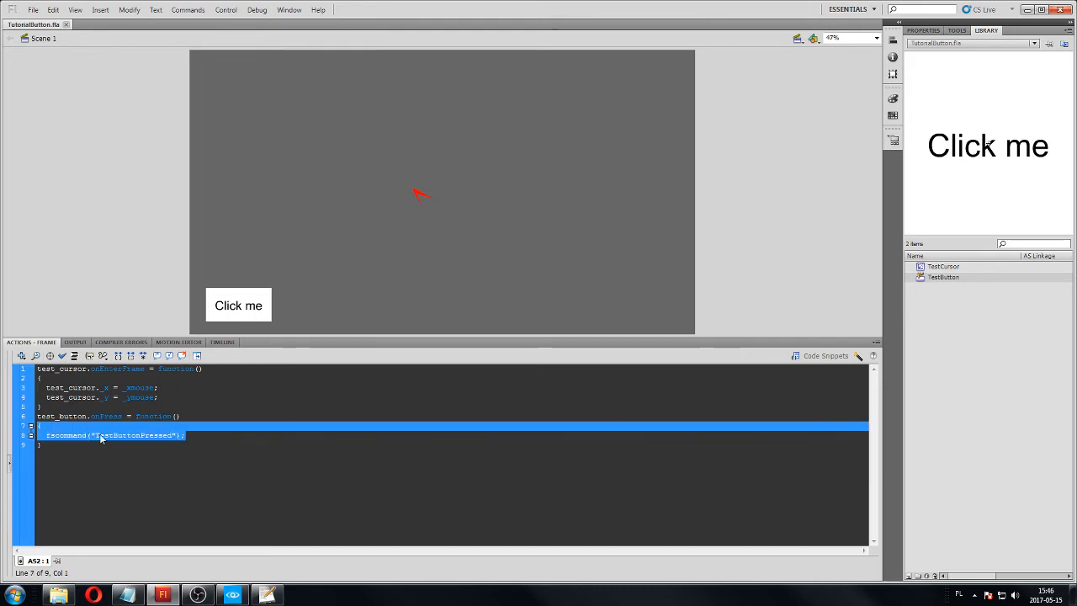
pyautogui.click(158, 469)
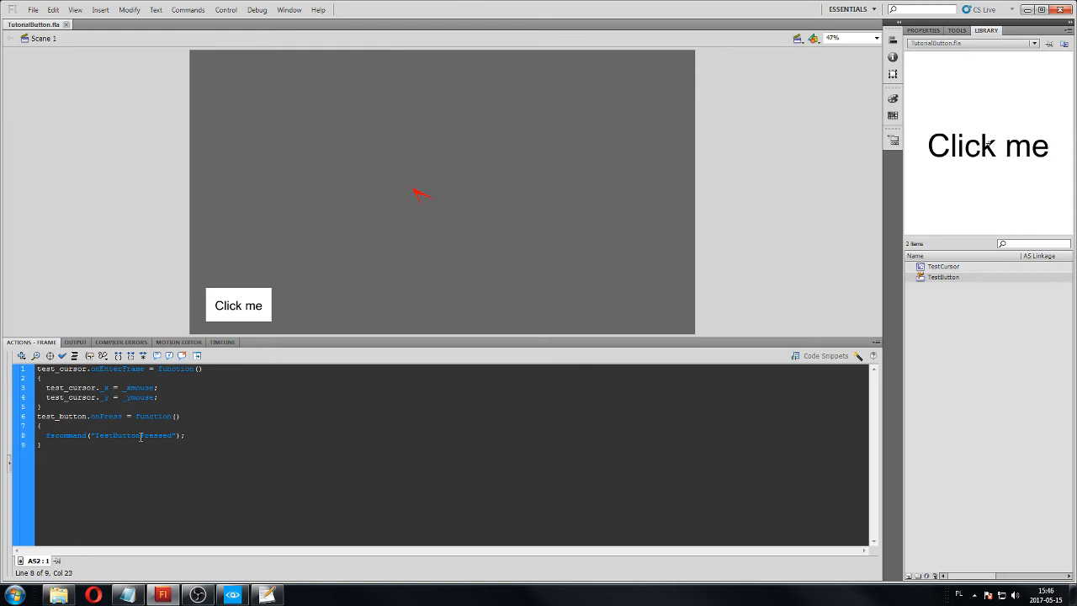
pyautogui.doubleClick(141, 436)
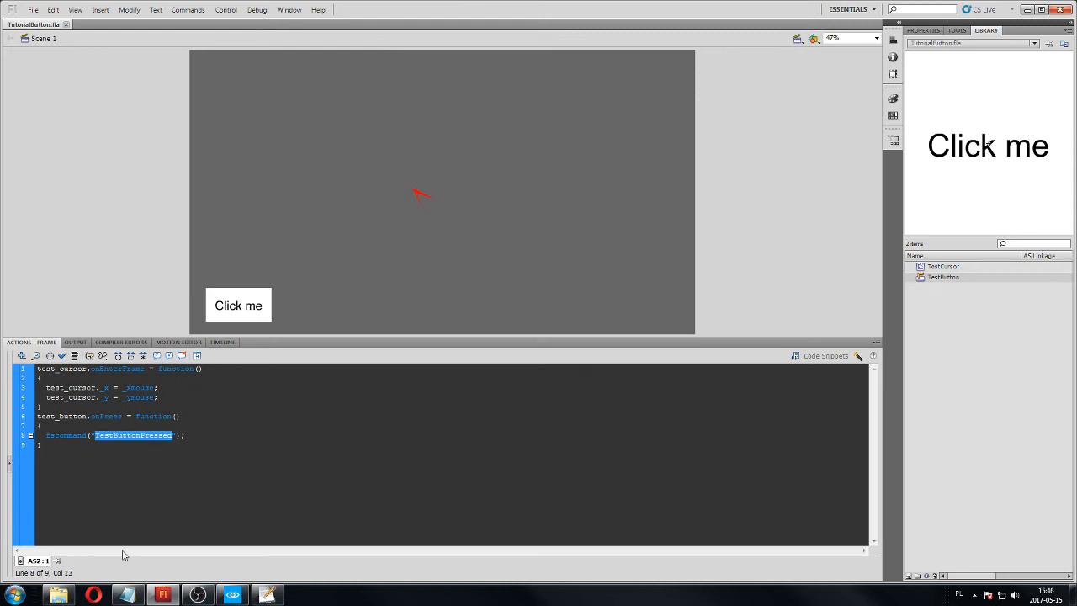
pyautogui.click(267, 595)
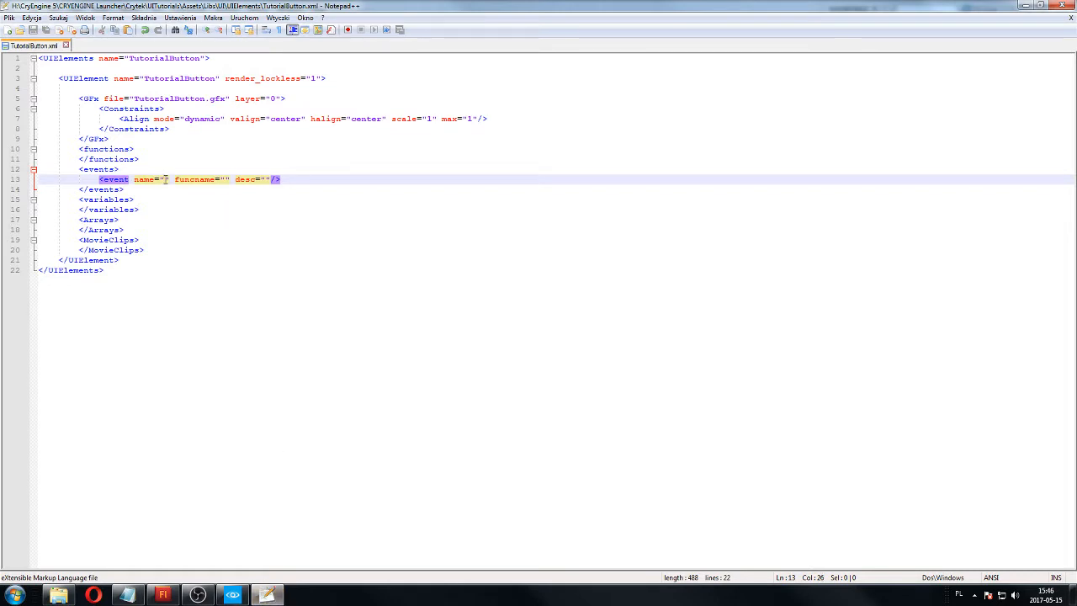
pyautogui.hotkey('ctrl', 'v')
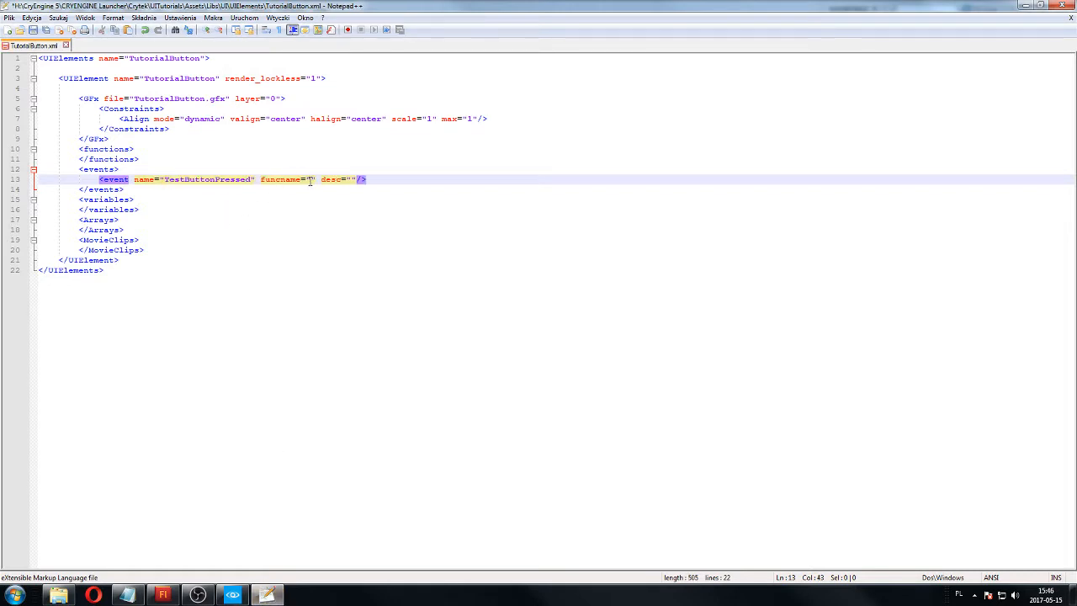
pyautogui.hotkey('ctrl', 'v')
pyautogui.hotkey('ctrl', 's')
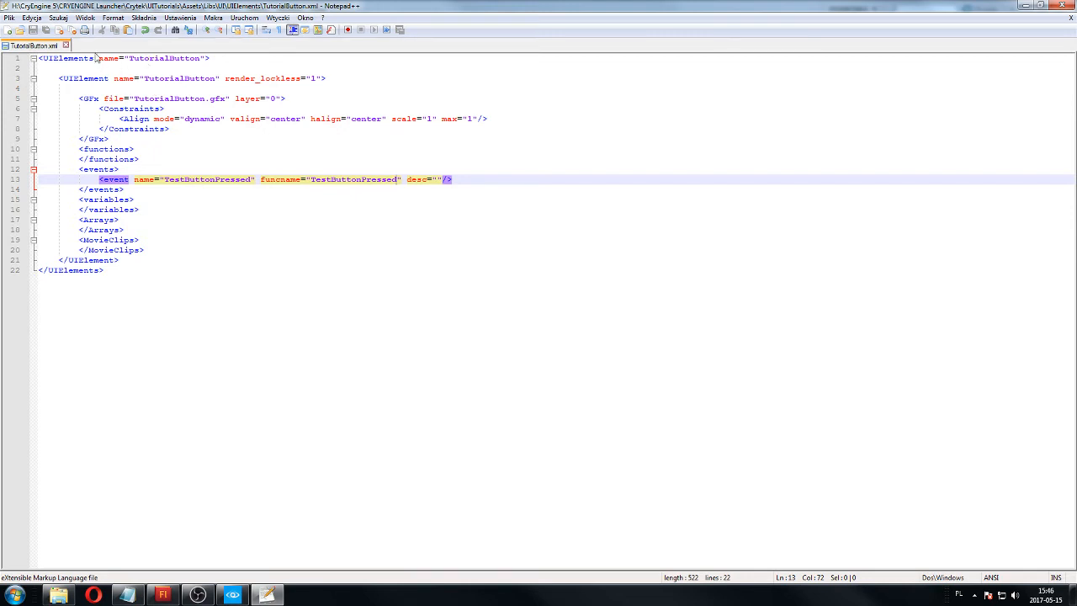
pyautogui.write('a')
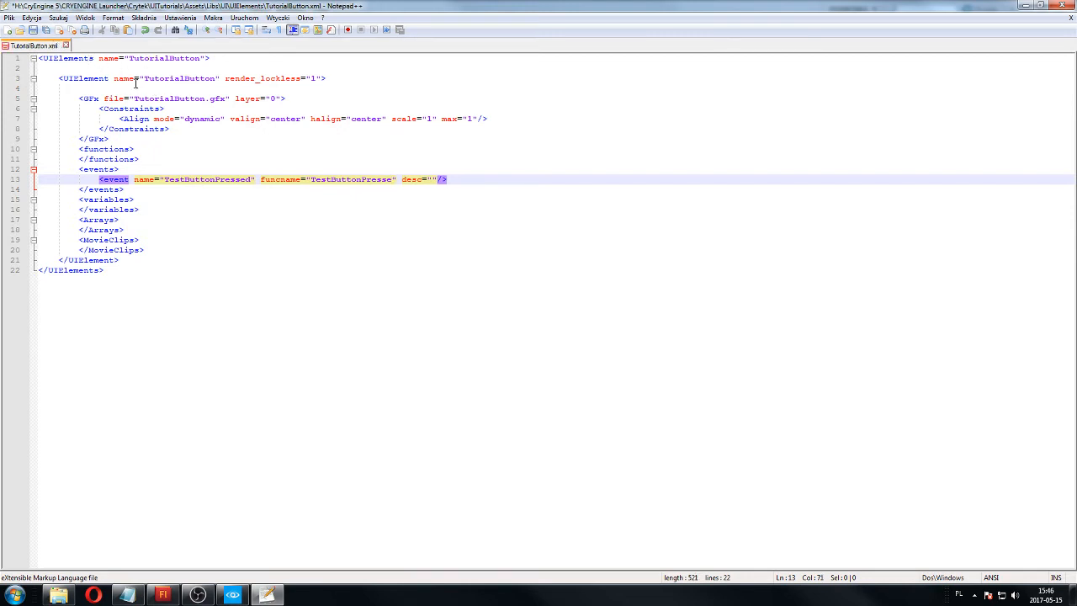
pyautogui.hotkey('ctrl', 'z')
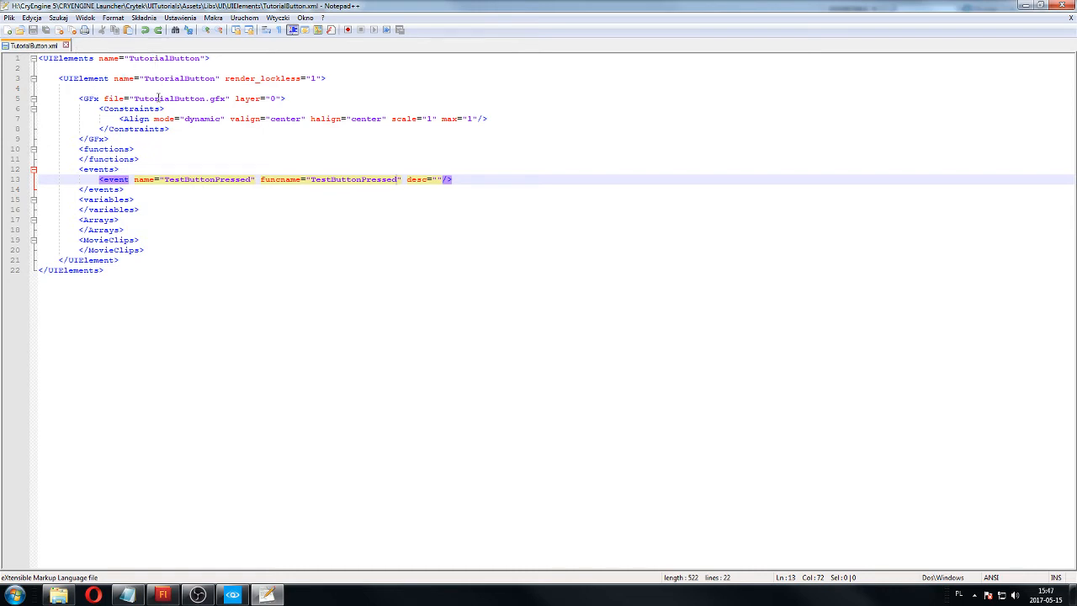
# Examine the GFx file attribute and the mode, alignment, scale and max settings of the Align tag.
pyautogui.click(192, 98)
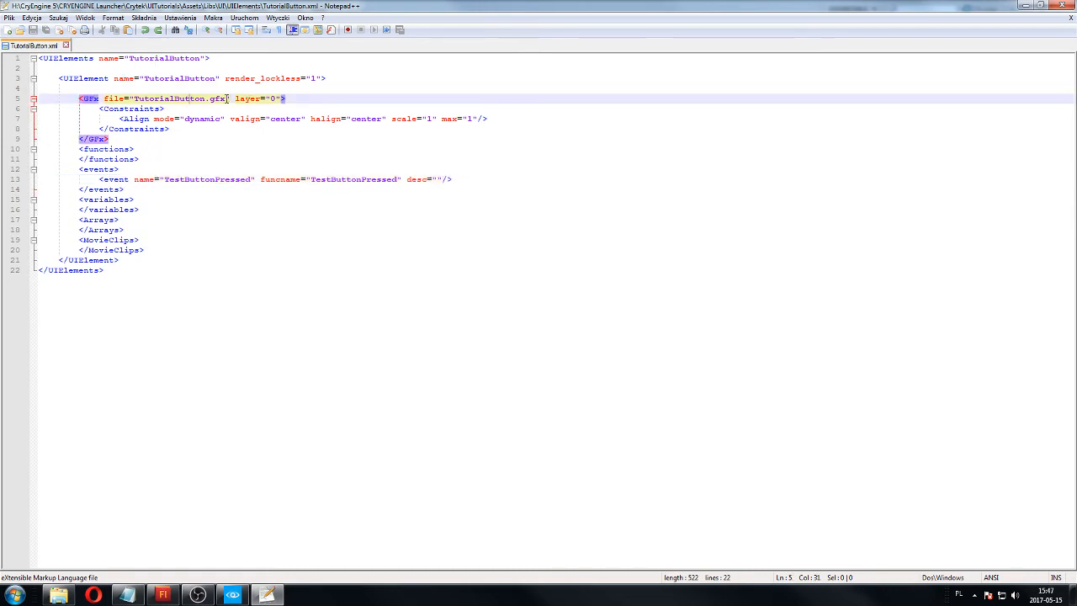
pyautogui.moveTo(226, 98); pyautogui.dragTo(132, 98)
pyautogui.click(228, 99)
pyautogui.click(200, 119)
pyautogui.click(360, 121)
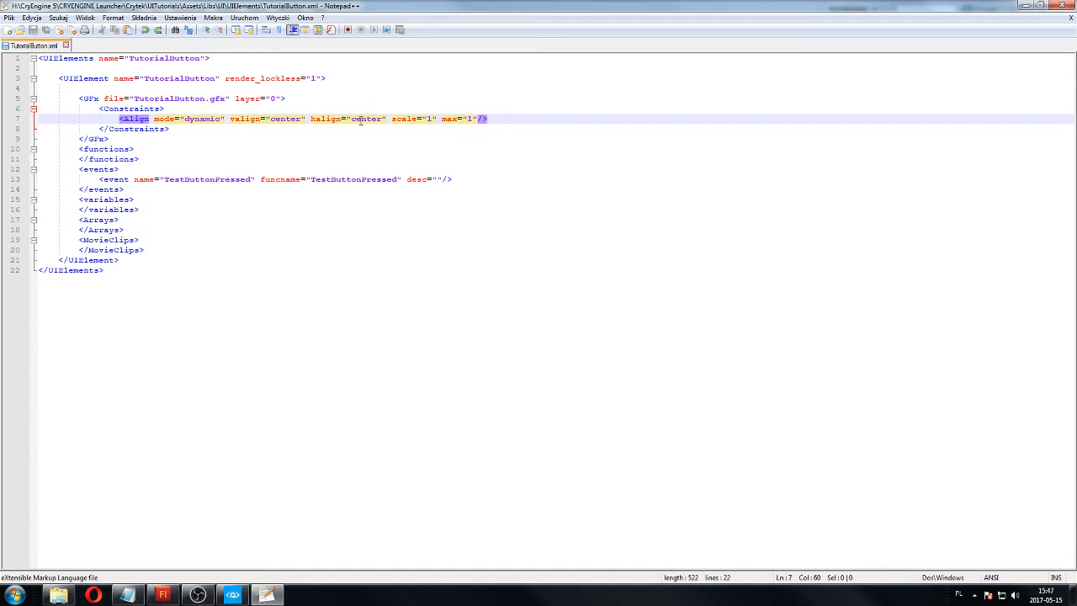
pyautogui.click(462, 119)
pyautogui.click(204, 118)
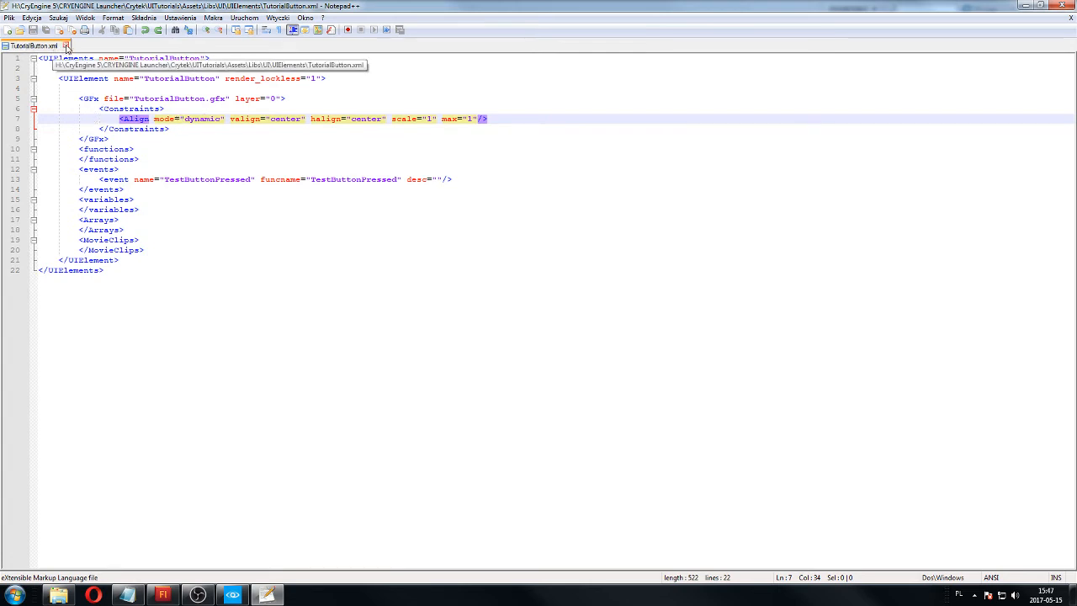
# Close TutorialButton.xml, minimize Flash, check the exported files in the UI folder, and minimize the file window.
pyautogui.click(67, 46)
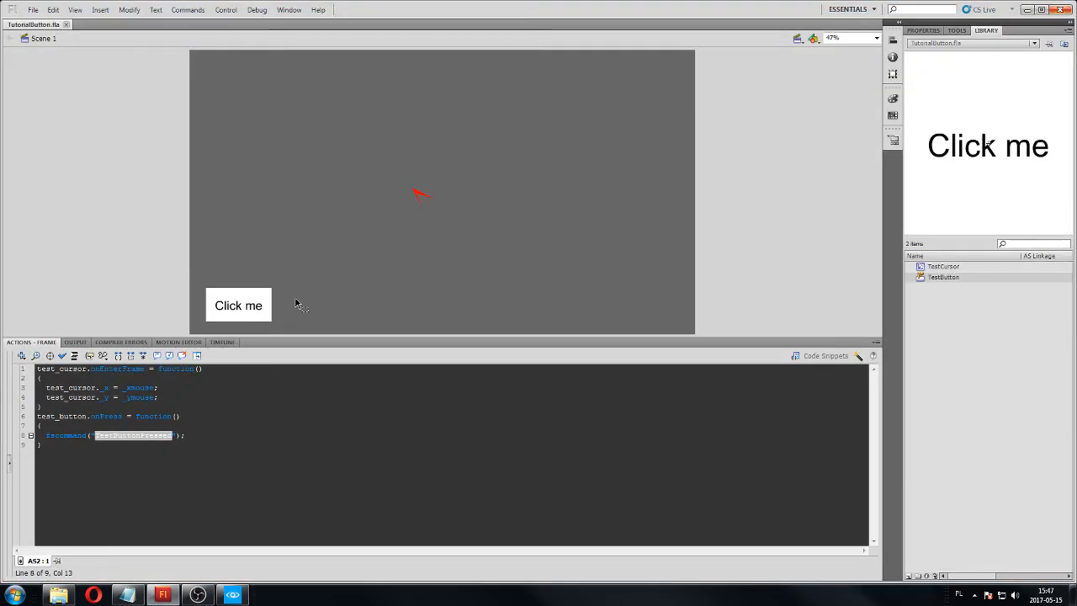
pyautogui.click(1026, 9)
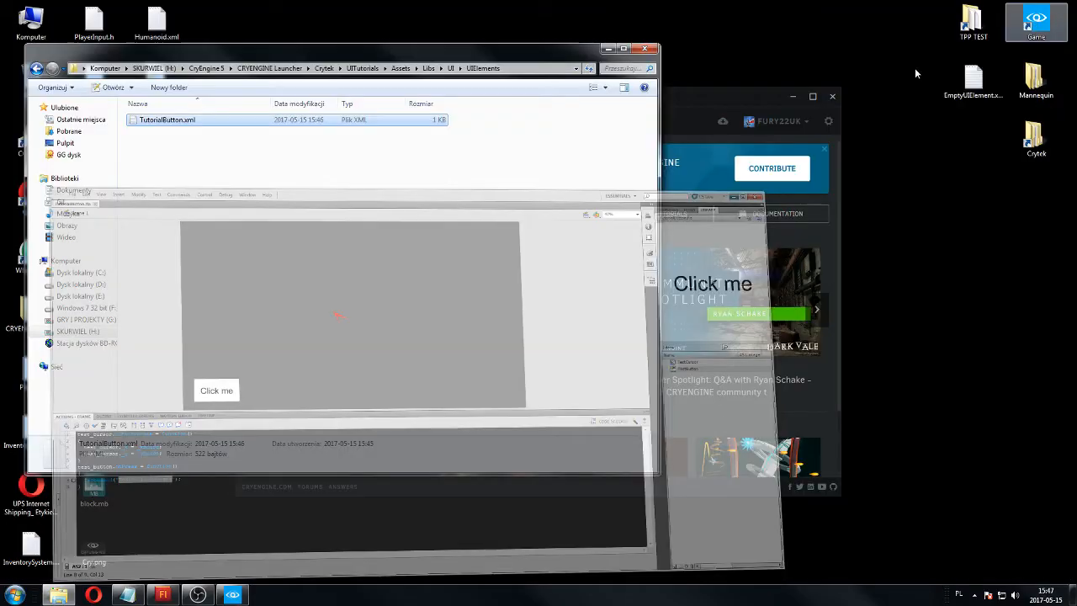
pyautogui.click(250, 214)
pyautogui.click(190, 119)
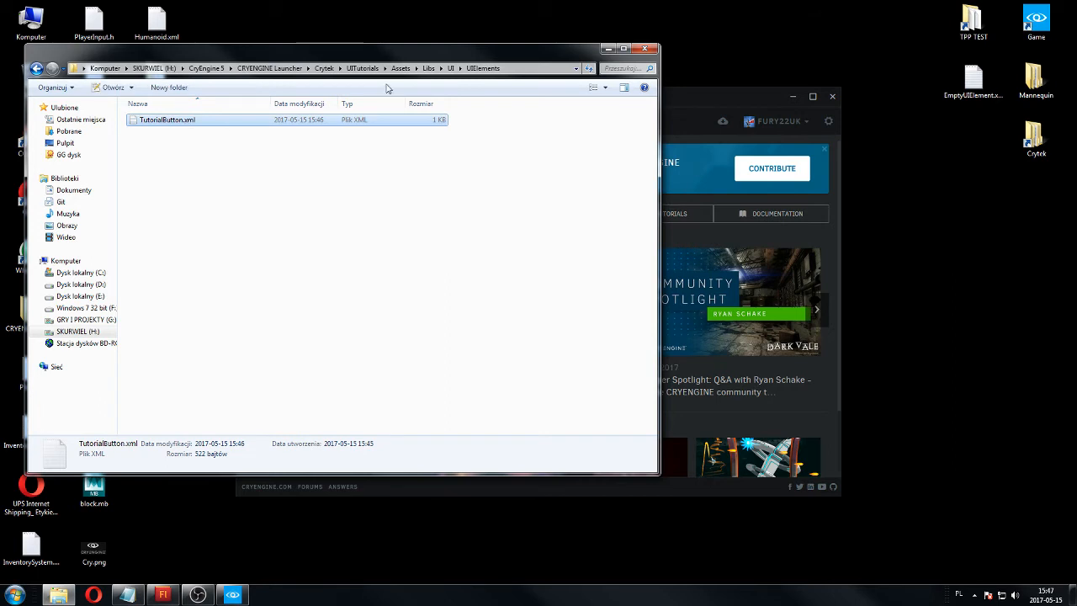
pyautogui.click(449, 68)
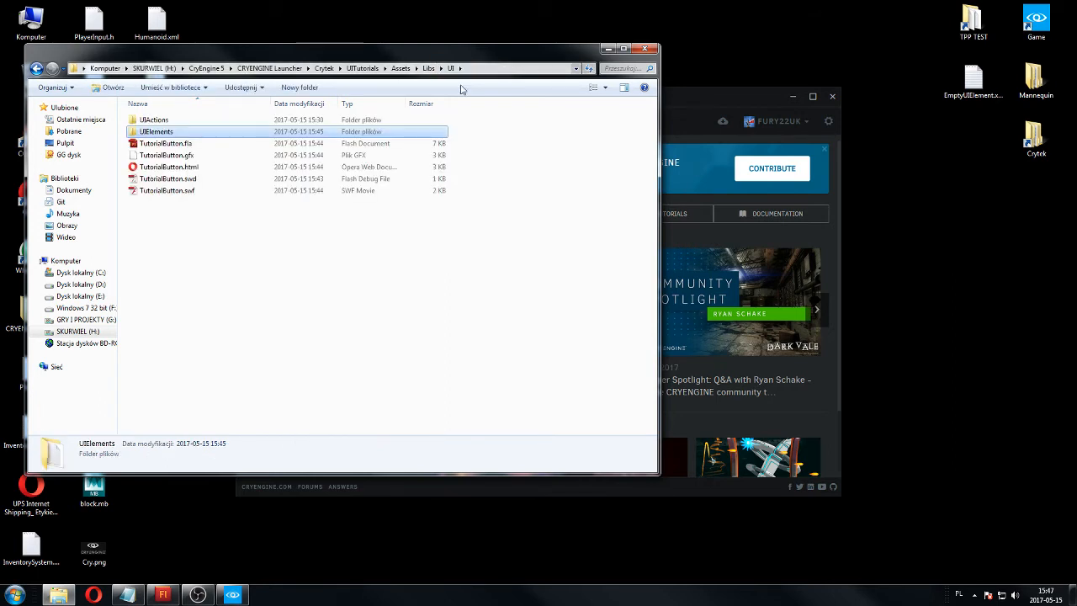
pyautogui.click(405, 246)
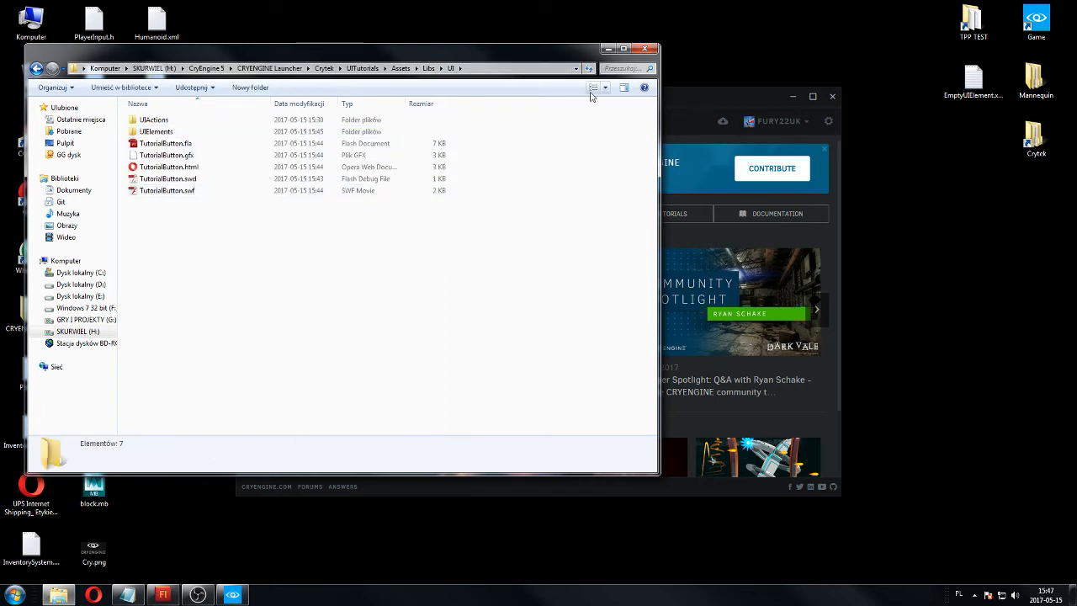
pyautogui.click(608, 49)
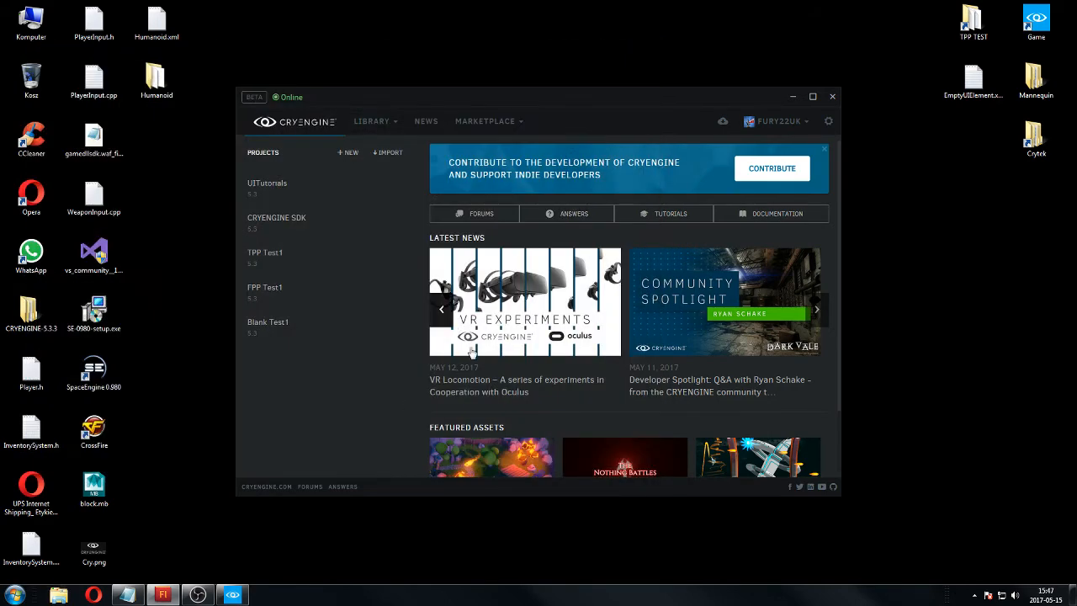
# Launch the editor for the UITutorials project from the CRYENGINE Launcher and minimize the launcher.
pyautogui.click(367, 190)
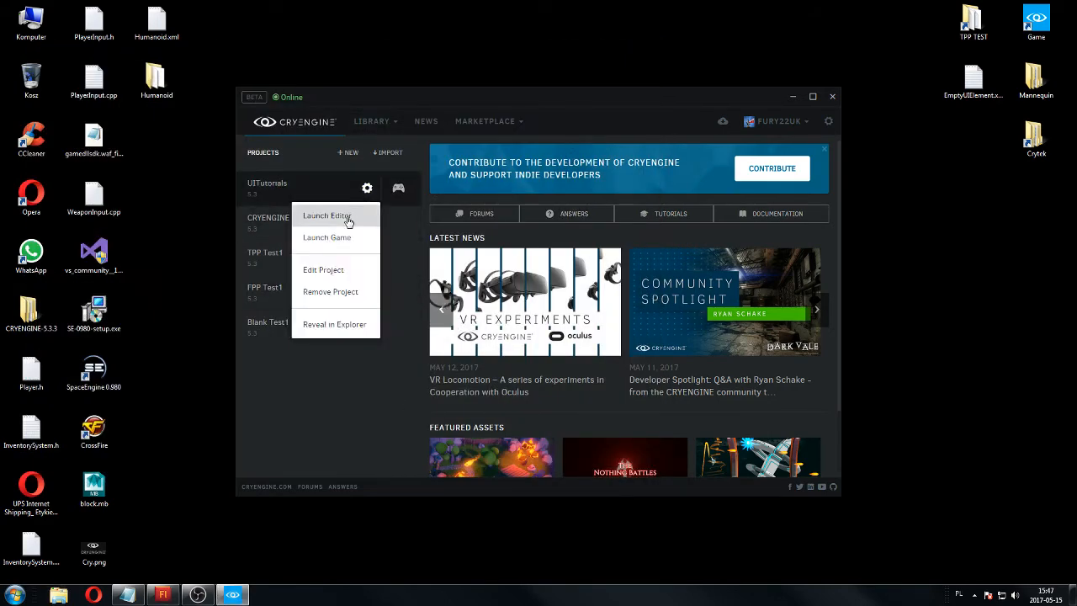
pyautogui.click(347, 217)
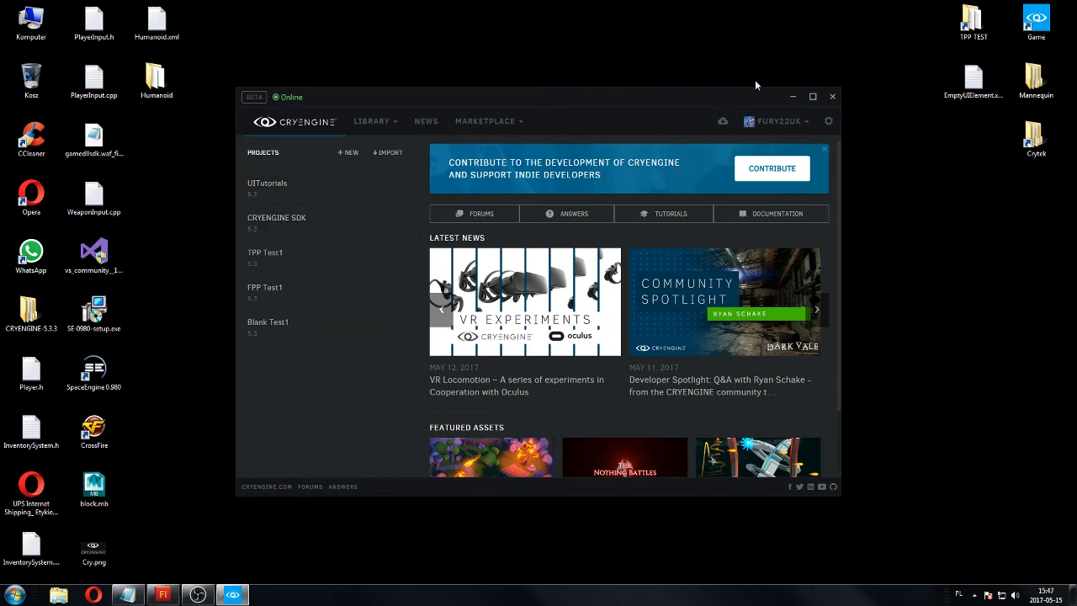
pyautogui.click(793, 97)
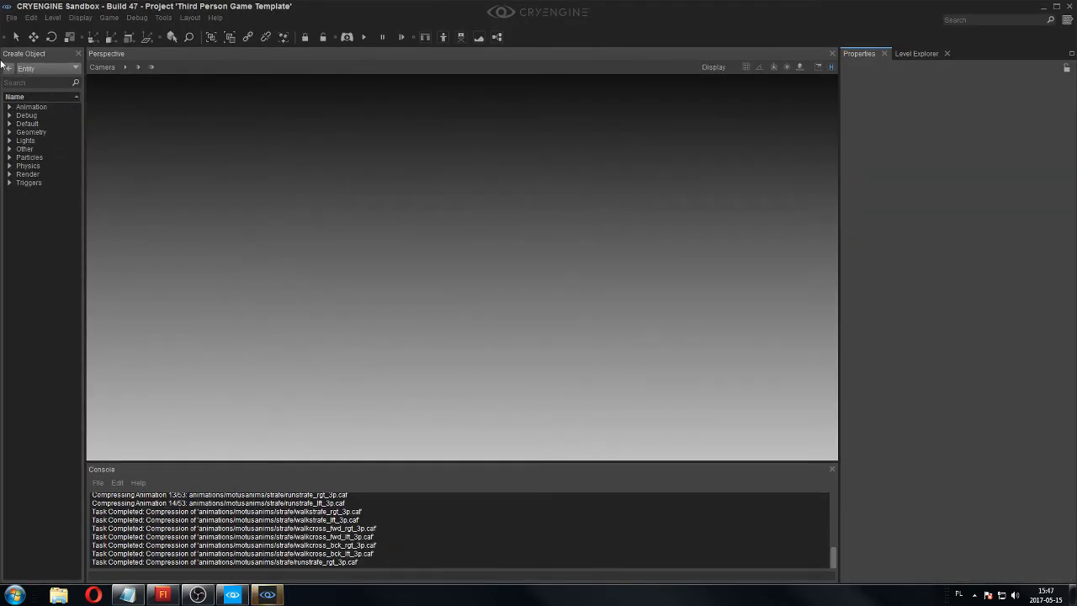
# Begin a new level in the CRYENGINE Sandbox and name it UITutorials.
pyautogui.click(12, 17)
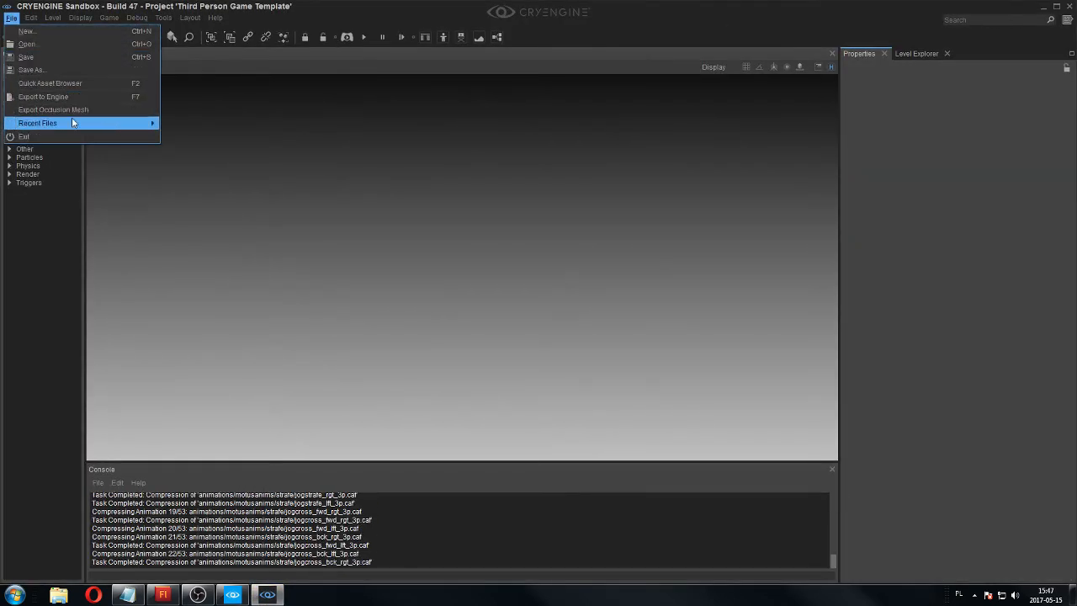
pyautogui.moveTo(30, 18)
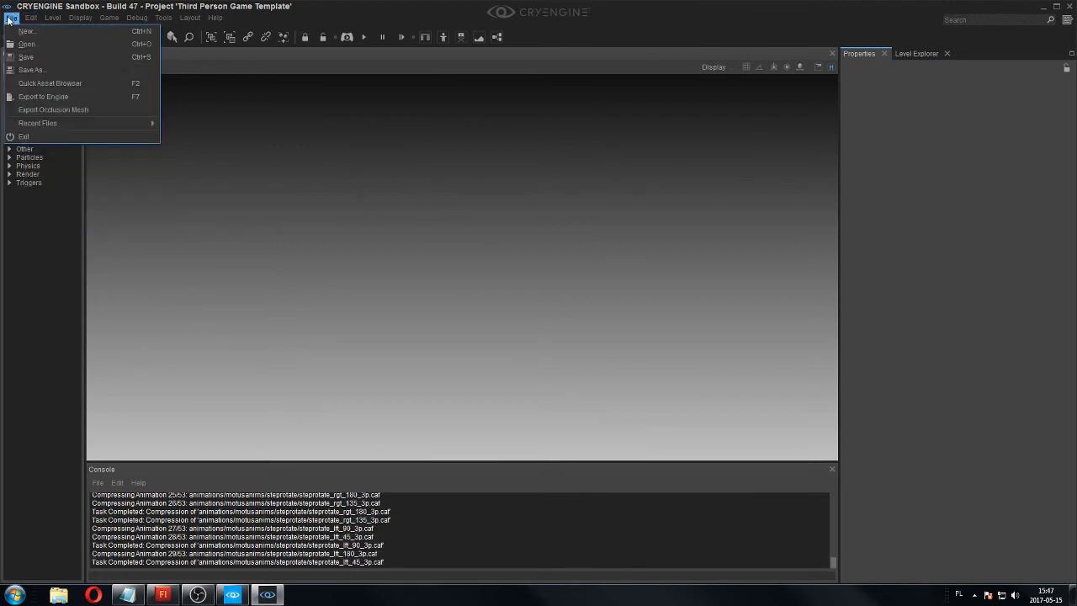
pyautogui.click(23, 35)
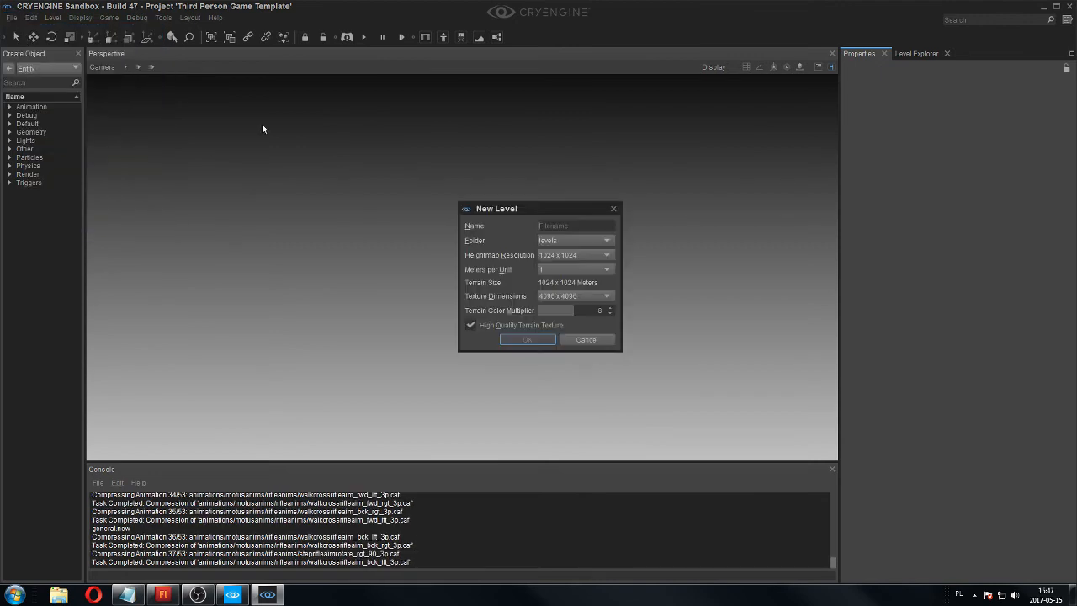
pyautogui.click(563, 226)
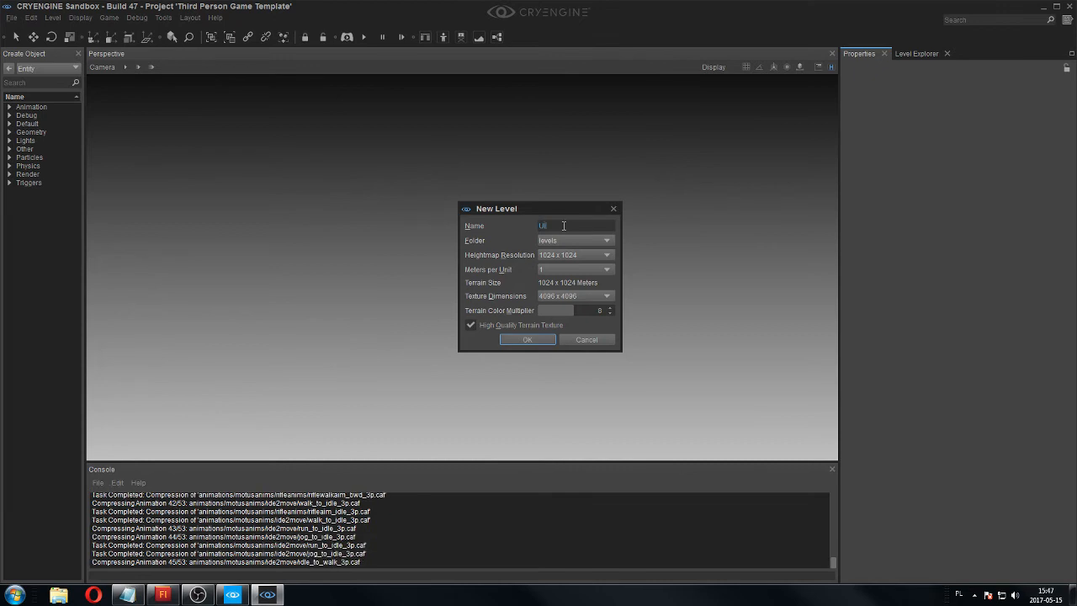
pyautogui.write('UITutorials')
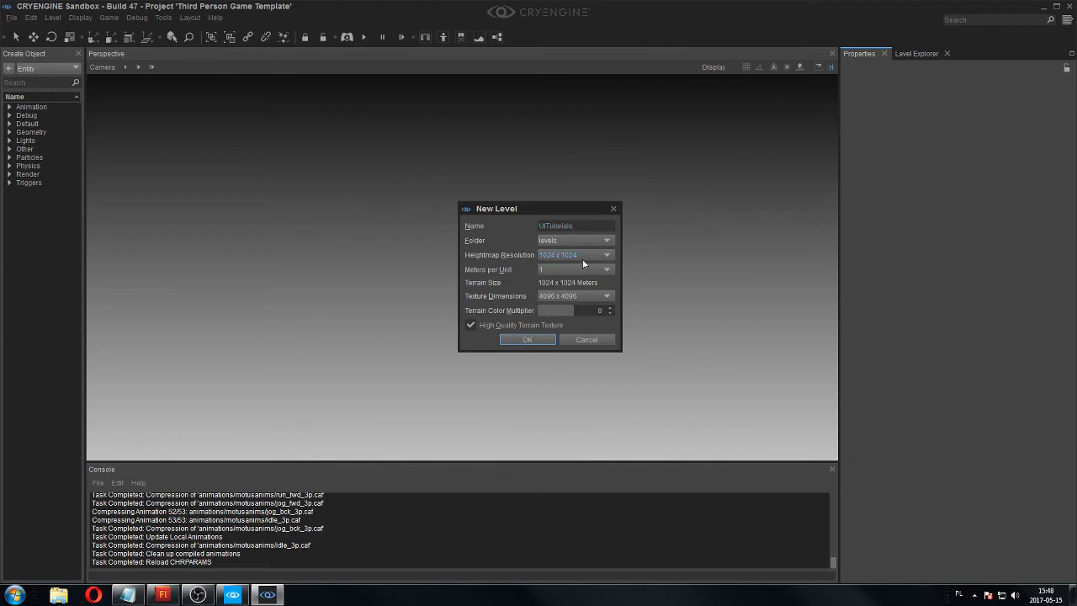
# Choose a smaller heightmap resolution, set the texture dimensions to 512 x 512, and create the level.
pyautogui.click(583, 259)
pyautogui.click(574, 217)
pyautogui.click(563, 298)
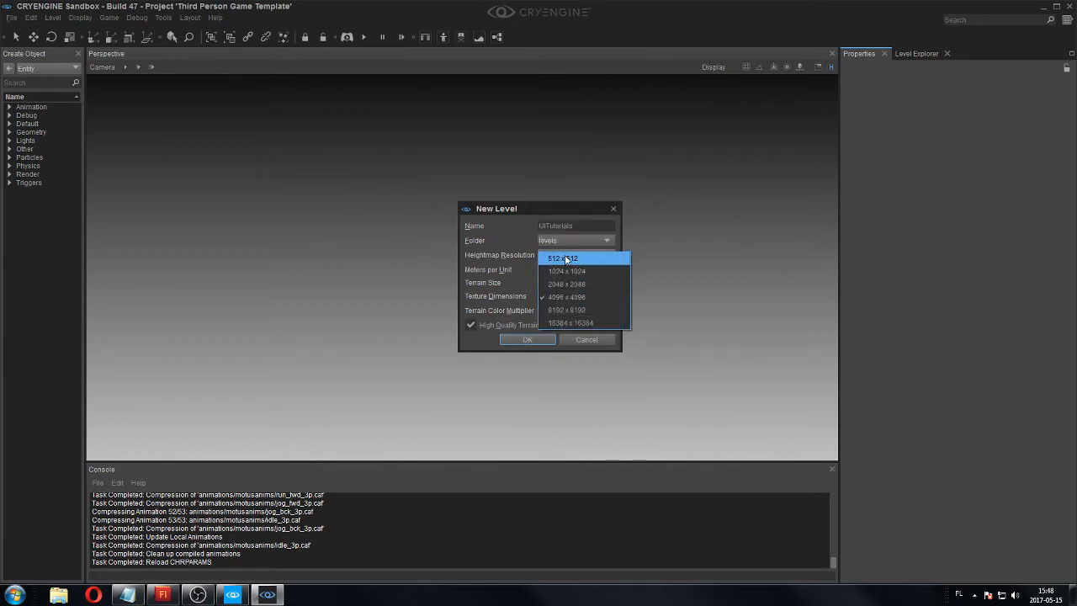
pyautogui.click(565, 259)
pyautogui.click(538, 341)
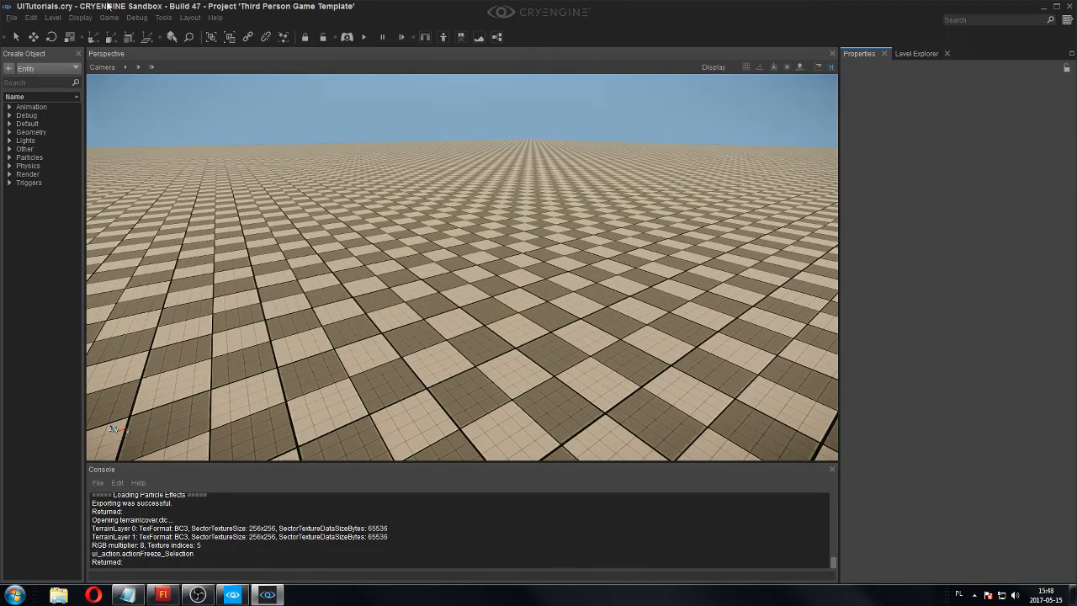
pyautogui.click(162, 18)
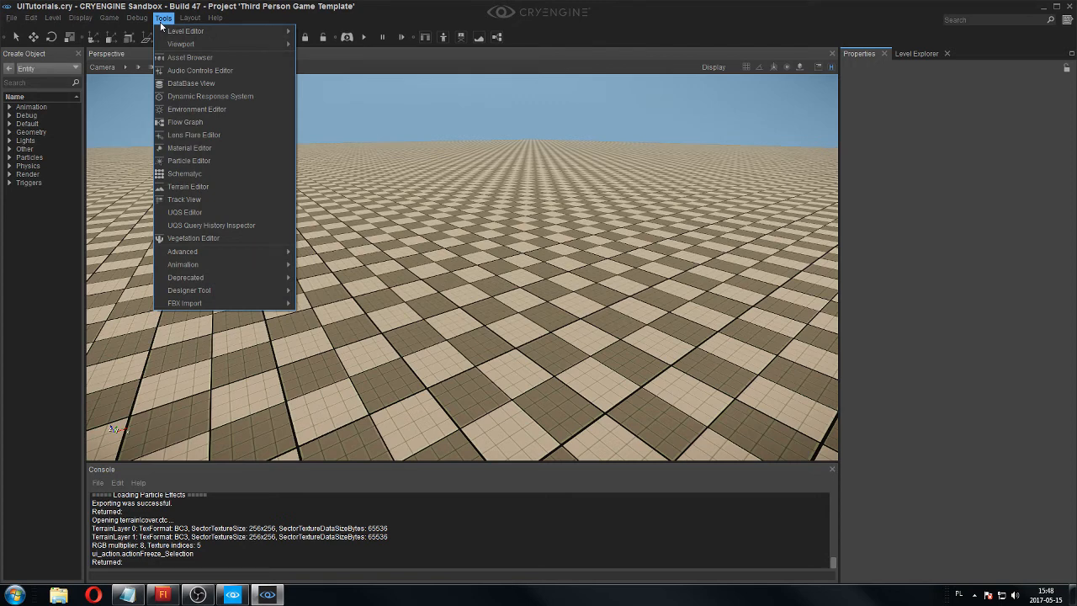
pyautogui.click(161, 23)
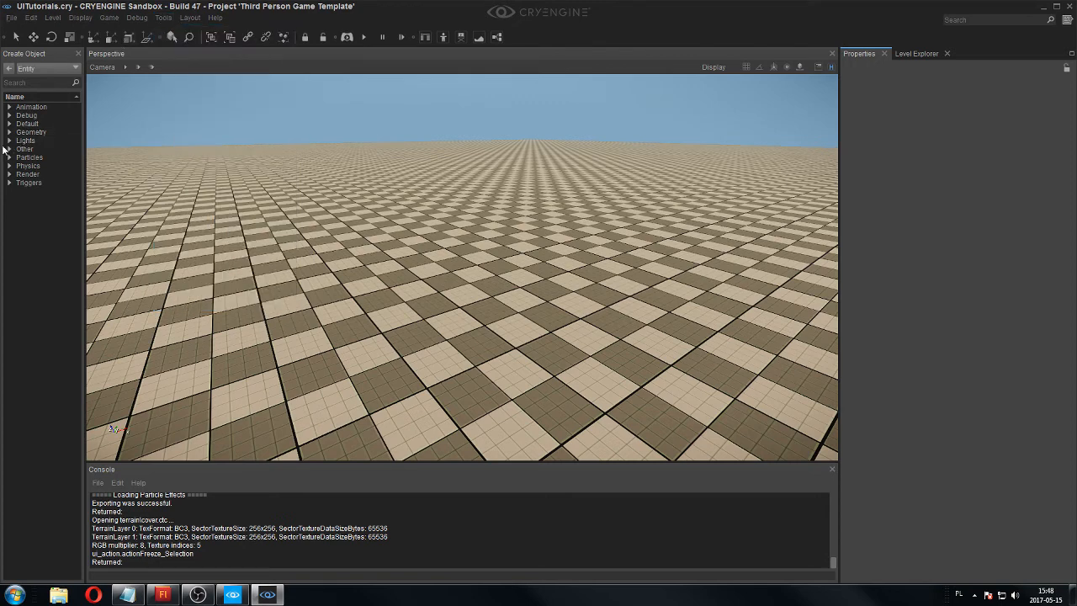
pyautogui.click(10, 149)
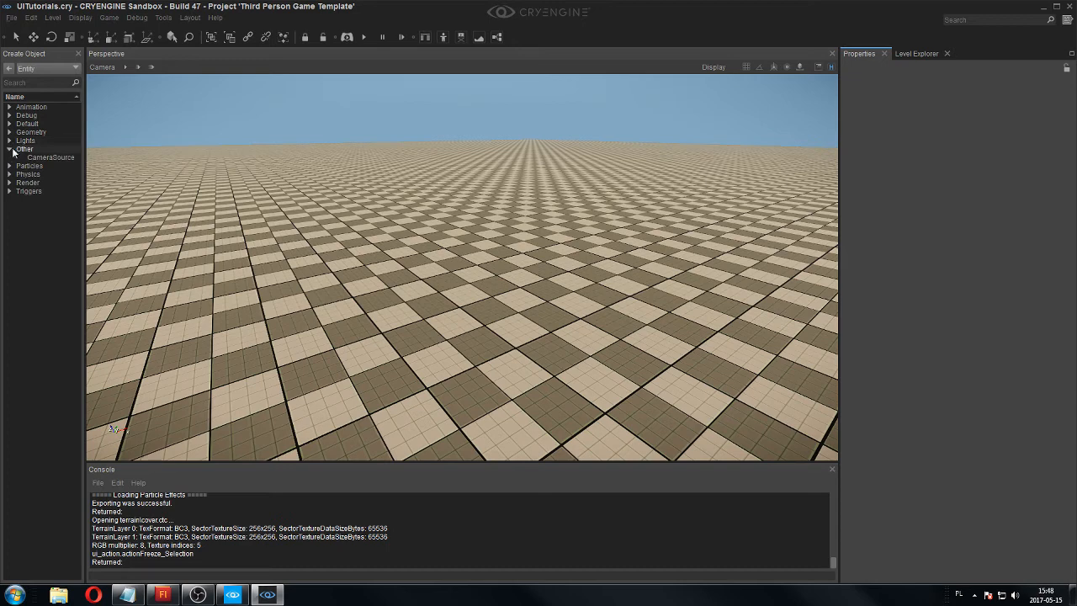
pyautogui.click(10, 149)
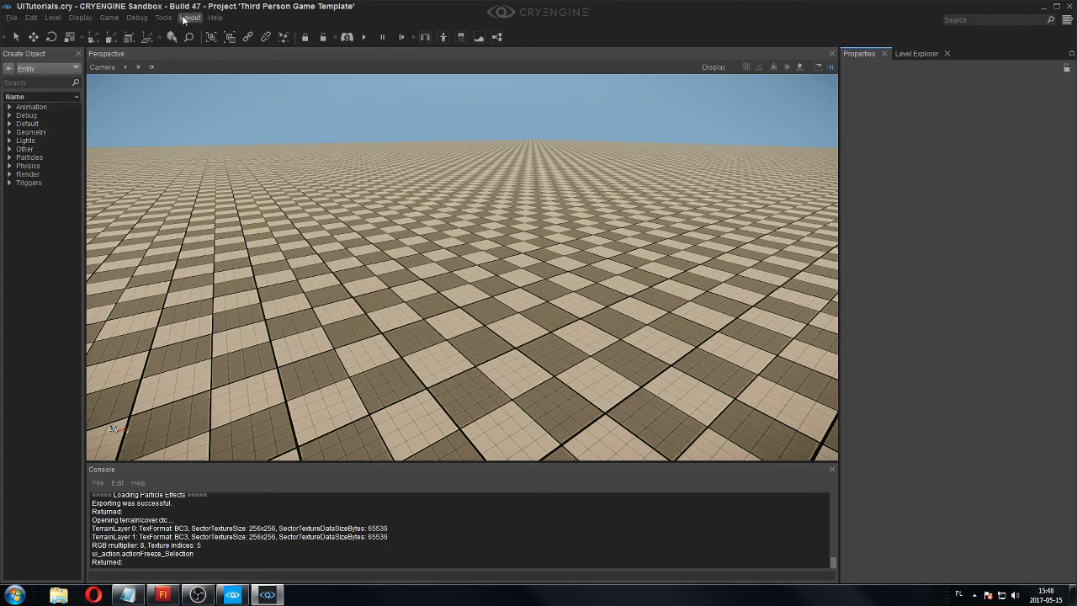
# Save the level, then open the Flow Graph editor and dock it as a tab beside the Perspective viewport.
pyautogui.hotkey('ctrl', 's')
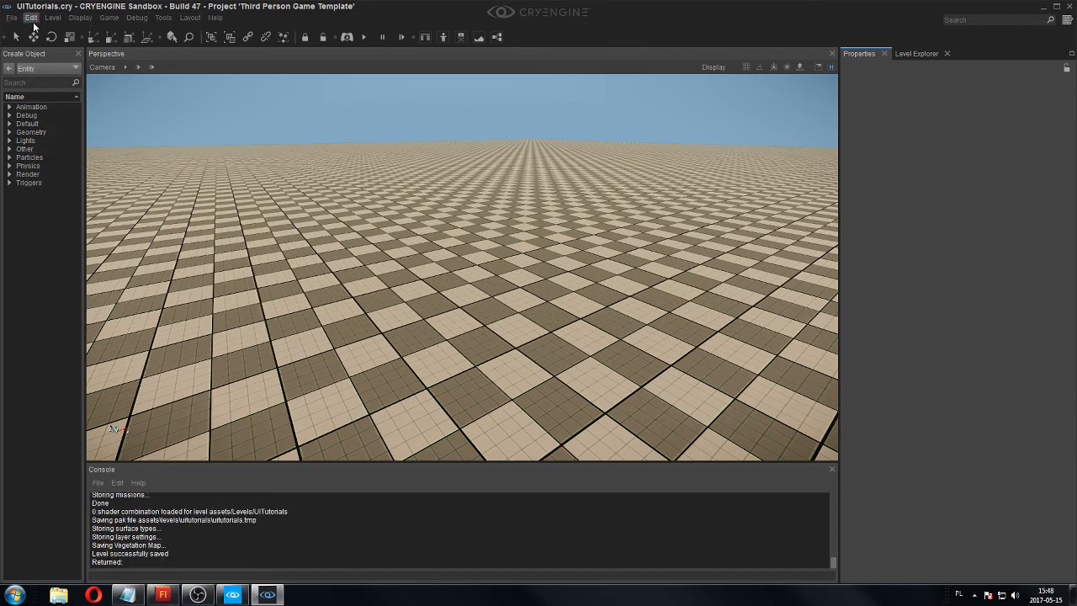
pyautogui.click(162, 19)
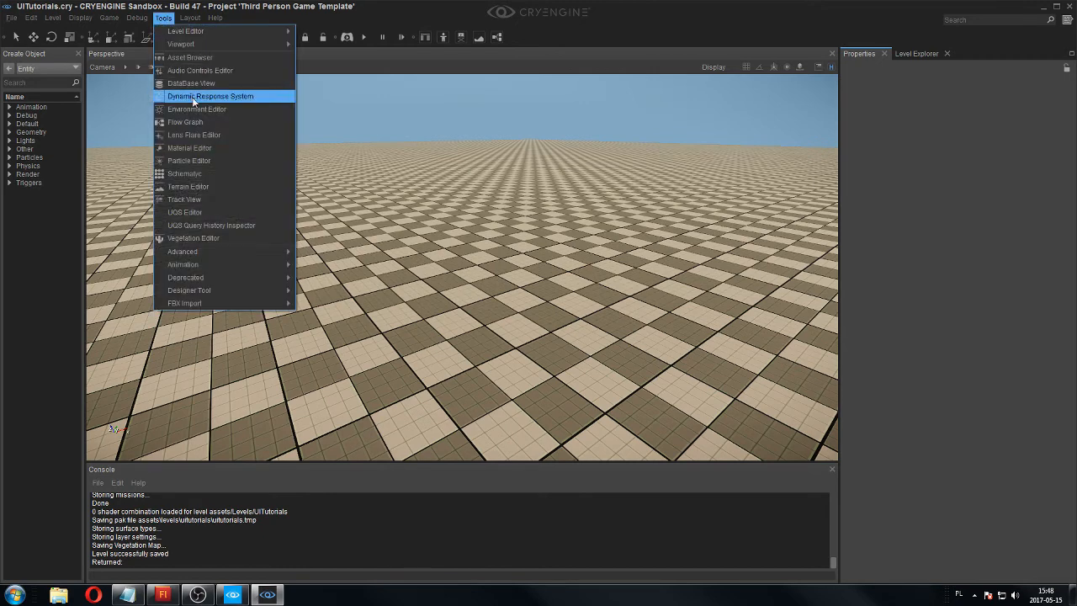
pyautogui.click(199, 123)
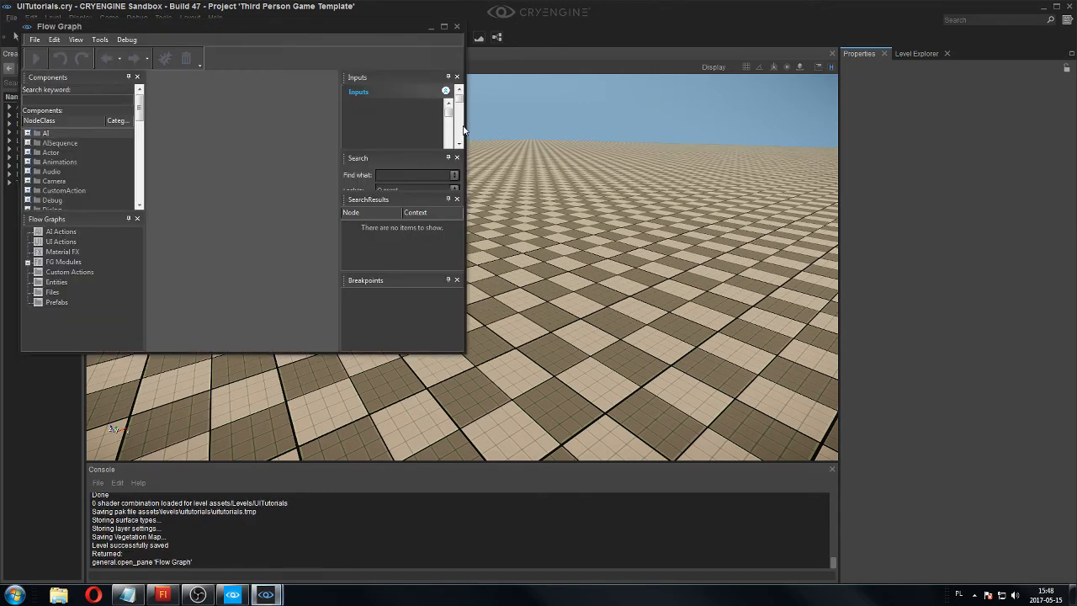
pyautogui.moveTo(362, 27); pyautogui.dragTo(237, 56)
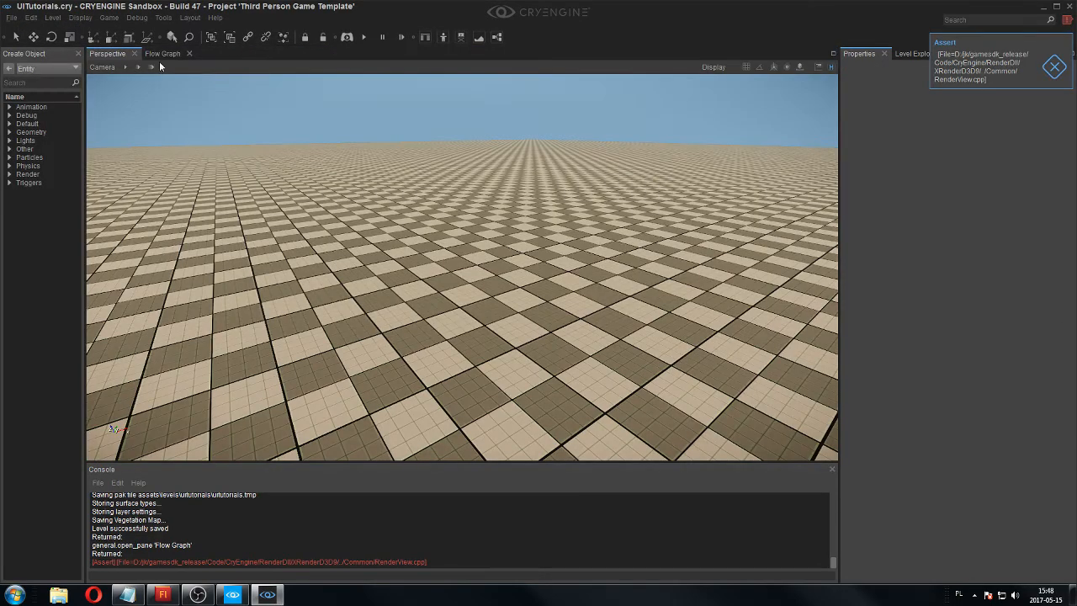
pyautogui.click(159, 56)
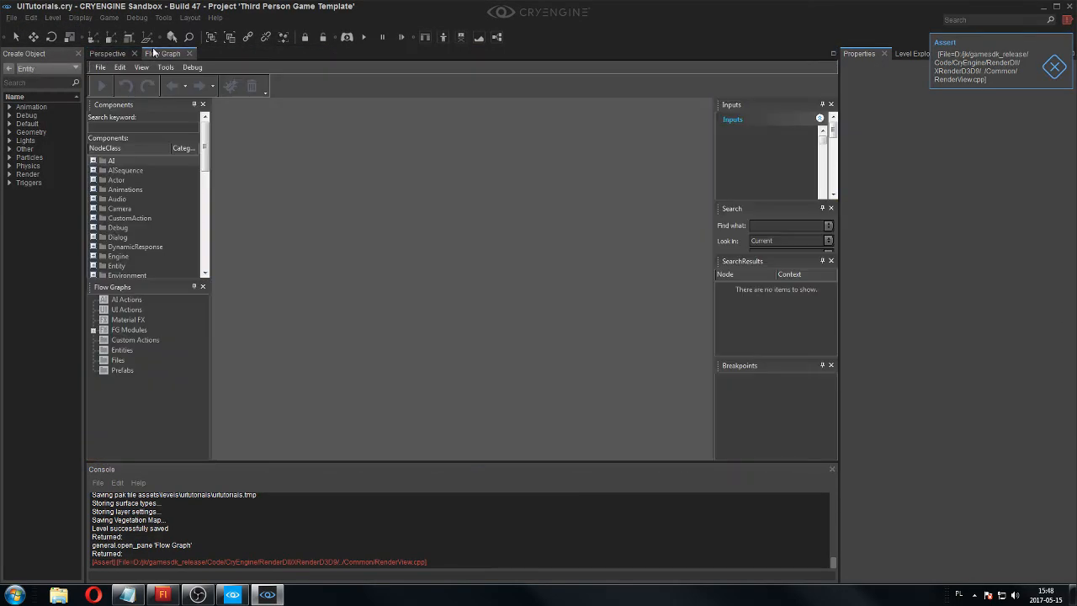
# Create a new UI Action flow graph and save it as TutorialButtonHide in the UIActions folder.
pyautogui.click(113, 312)
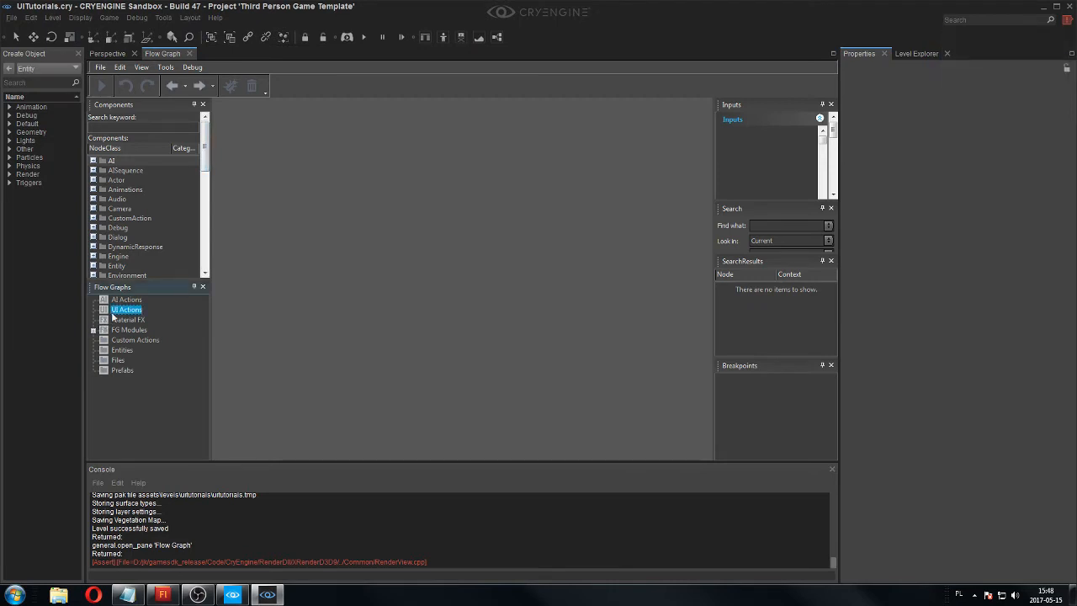
pyautogui.click(100, 67)
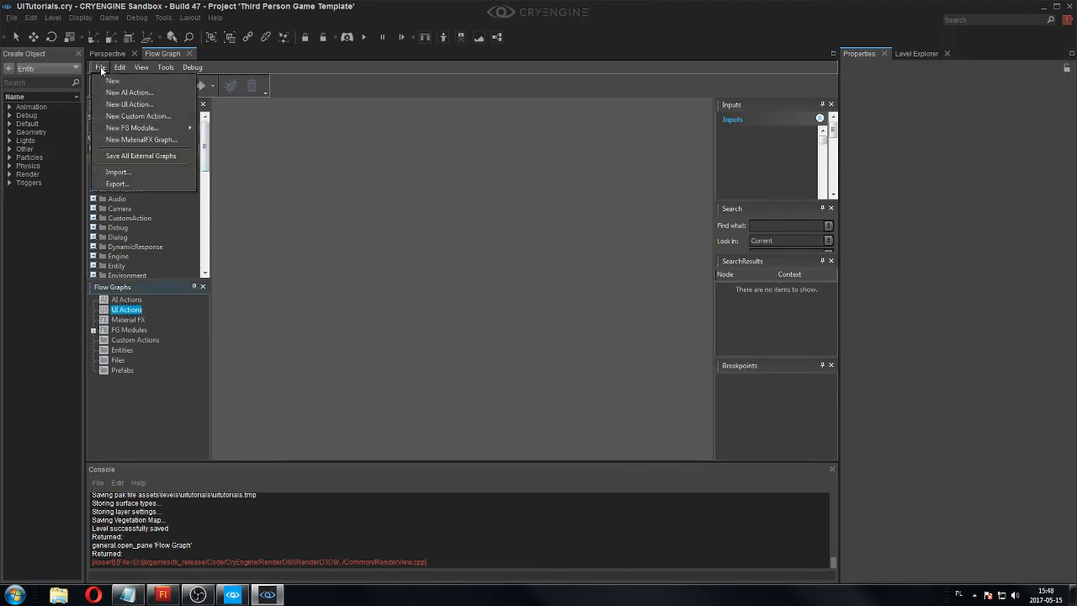
pyautogui.click(128, 104)
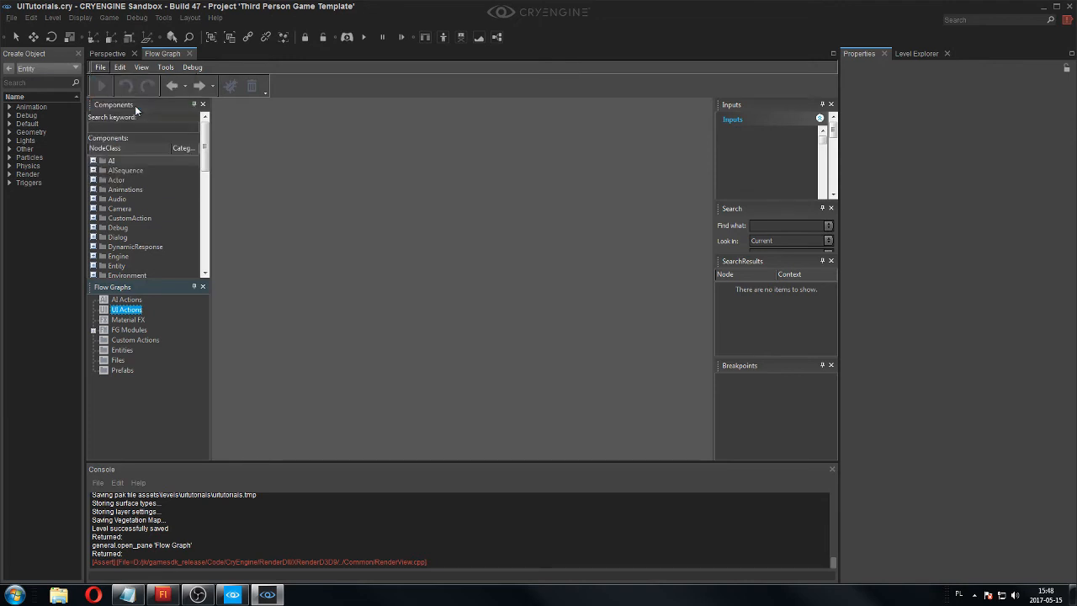
pyautogui.doubleClick(572, 232)
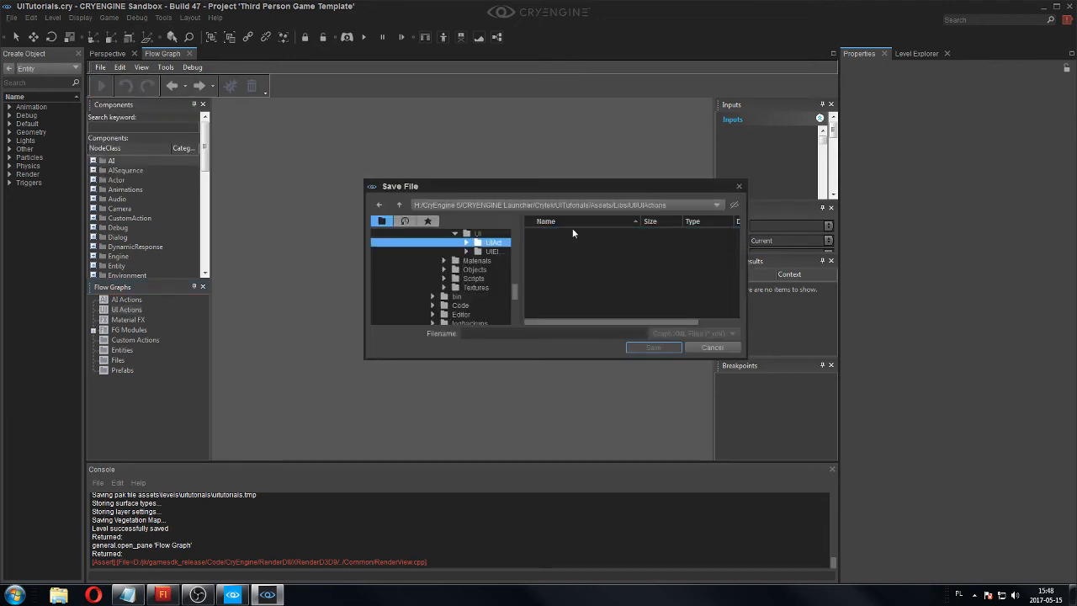
pyautogui.click(503, 334)
pyautogui.write('TutorialBu')
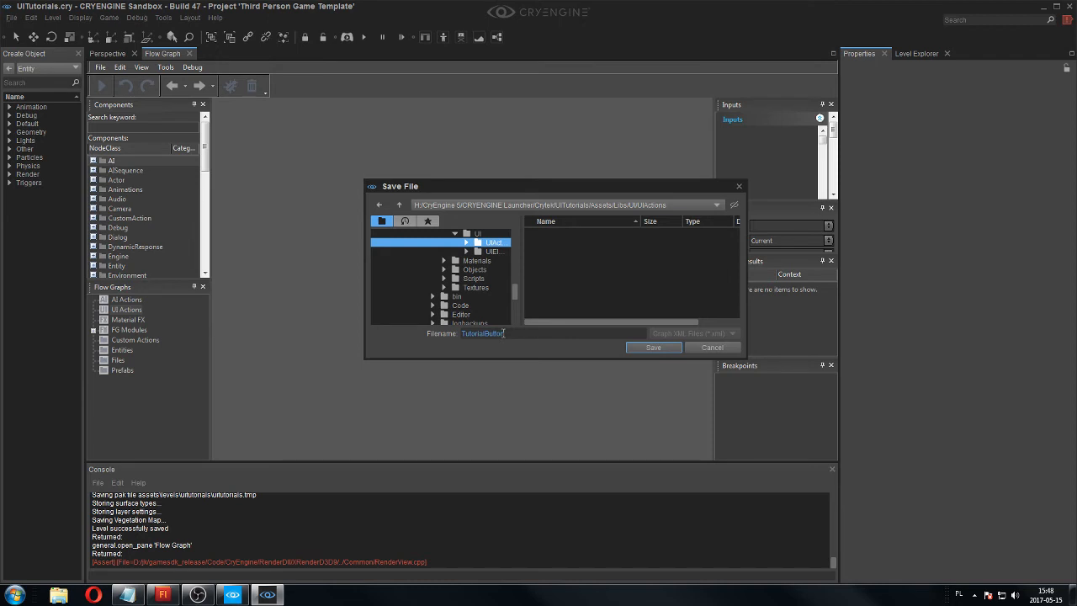
pyautogui.write('ttonHide')
pyautogui.moveTo(528, 335)
pyautogui.mouseDown()
pyautogui.moveTo(441, 334)
pyautogui.moveTo(531, 336)
pyautogui.mouseUp()
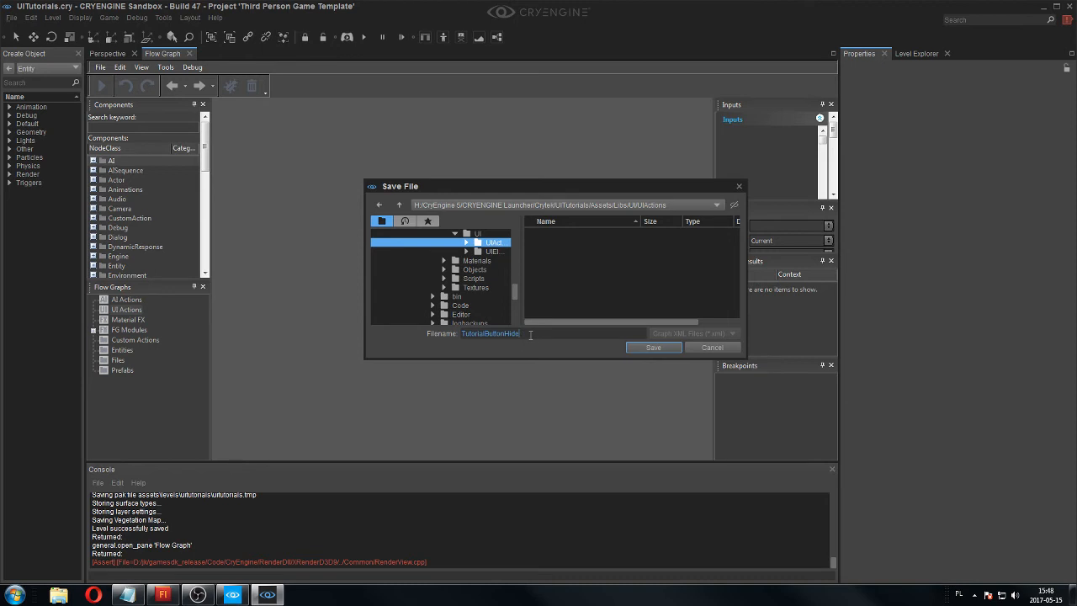
pyautogui.click(660, 348)
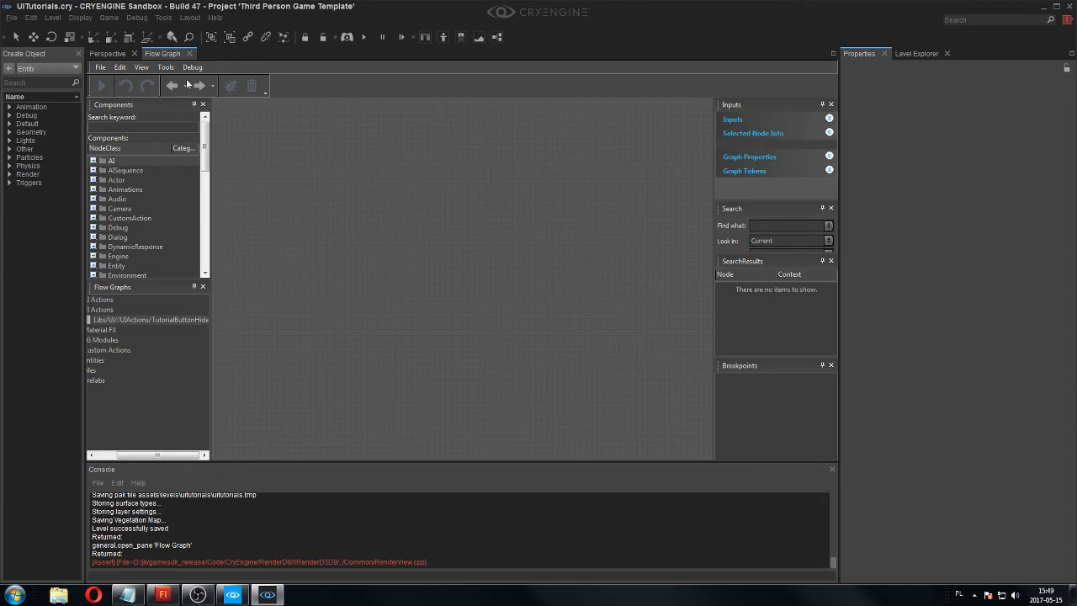
# Create a second UI Action flow graph named TutorialButtonShow in the UIActions folder.
pyautogui.click(100, 67)
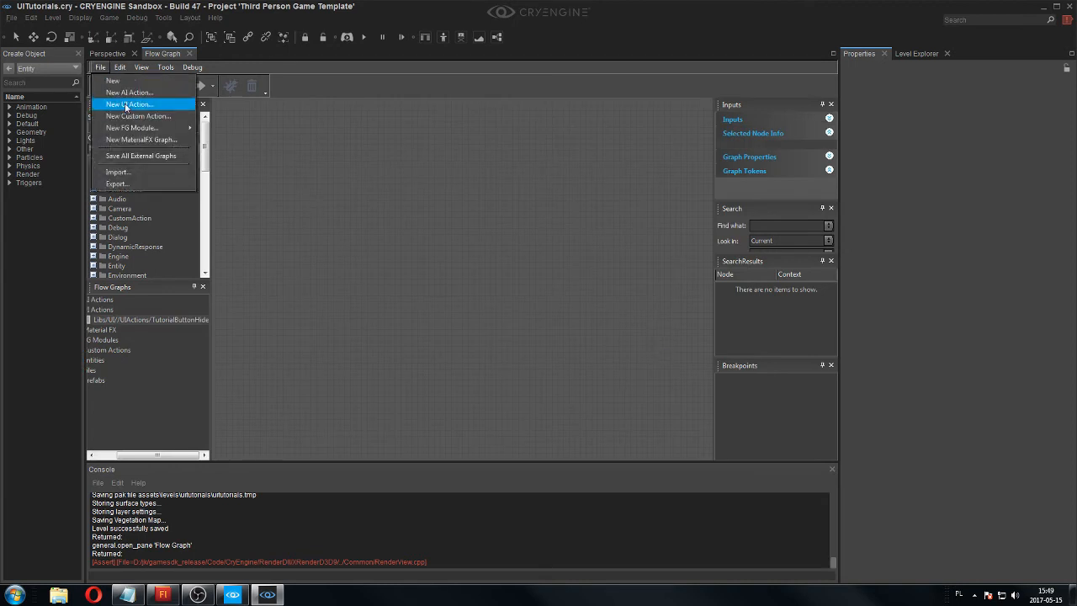
pyautogui.click(126, 104)
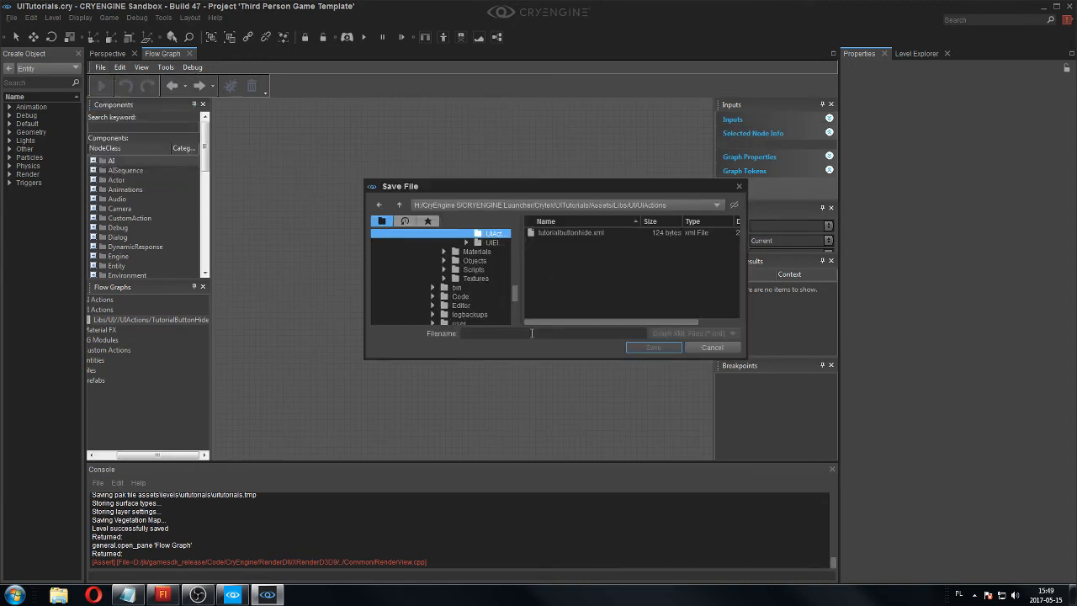
pyautogui.write('Tutorial')
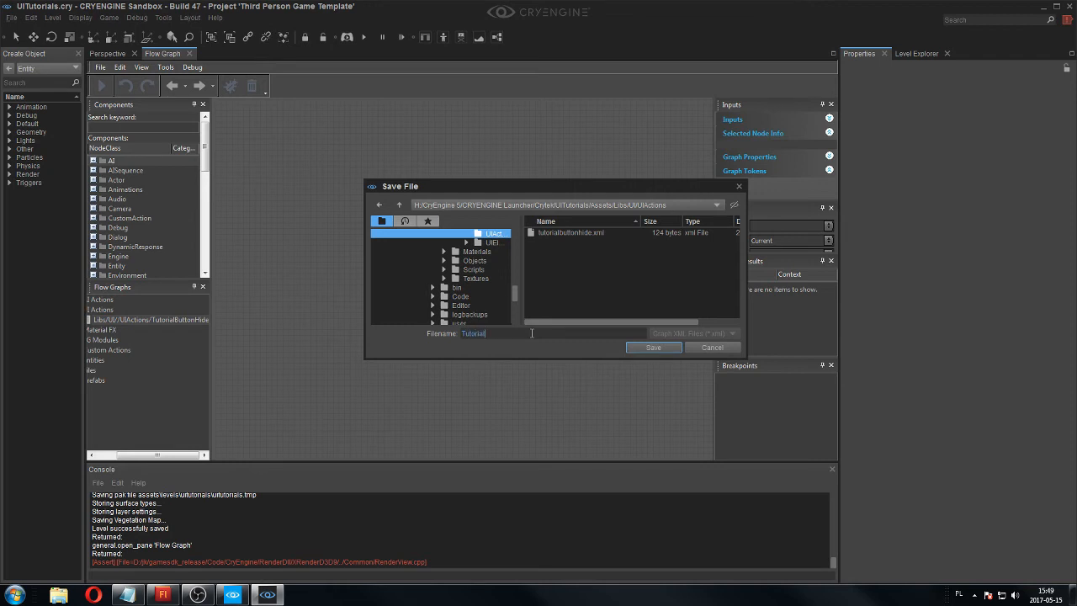
pyautogui.write('ButtonShow')
pyautogui.click(659, 348)
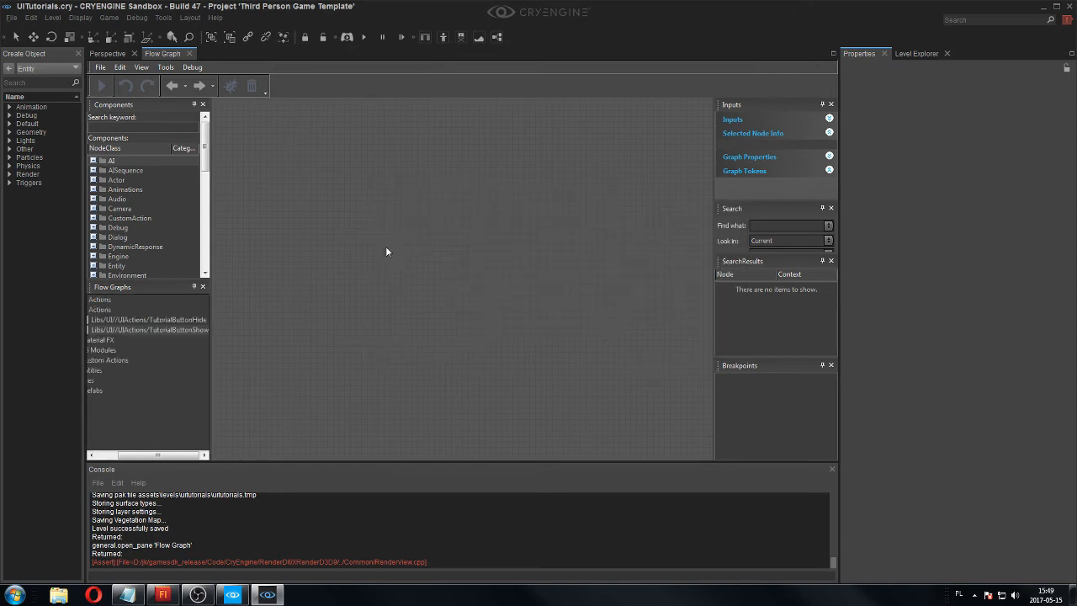
# Open the TutorialButtonHide graph and add a UI:Action:Start node.
pyautogui.click(182, 322)
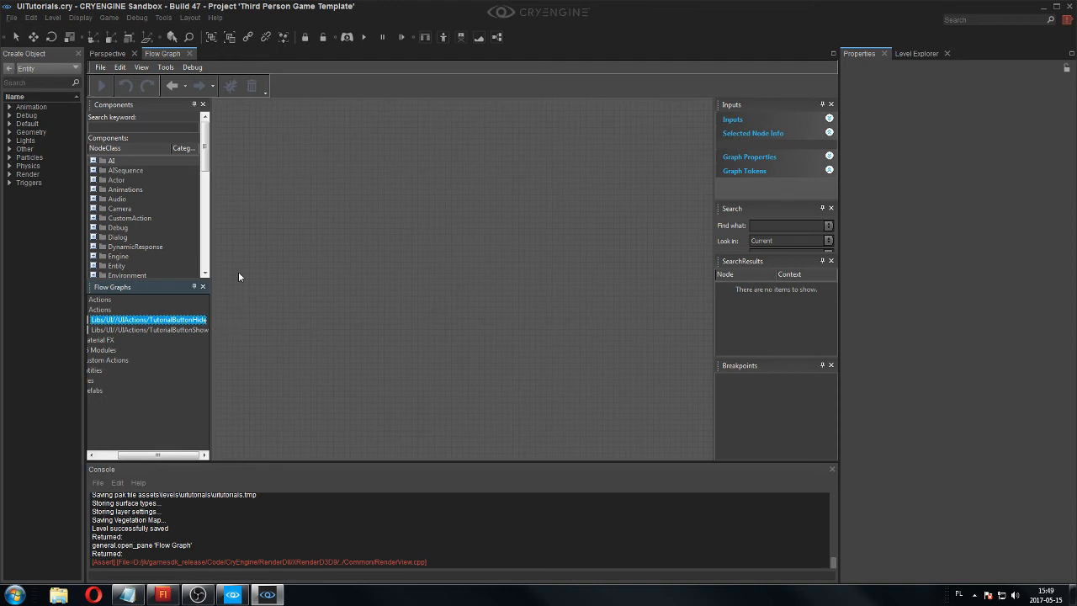
pyautogui.rightClick(308, 217)
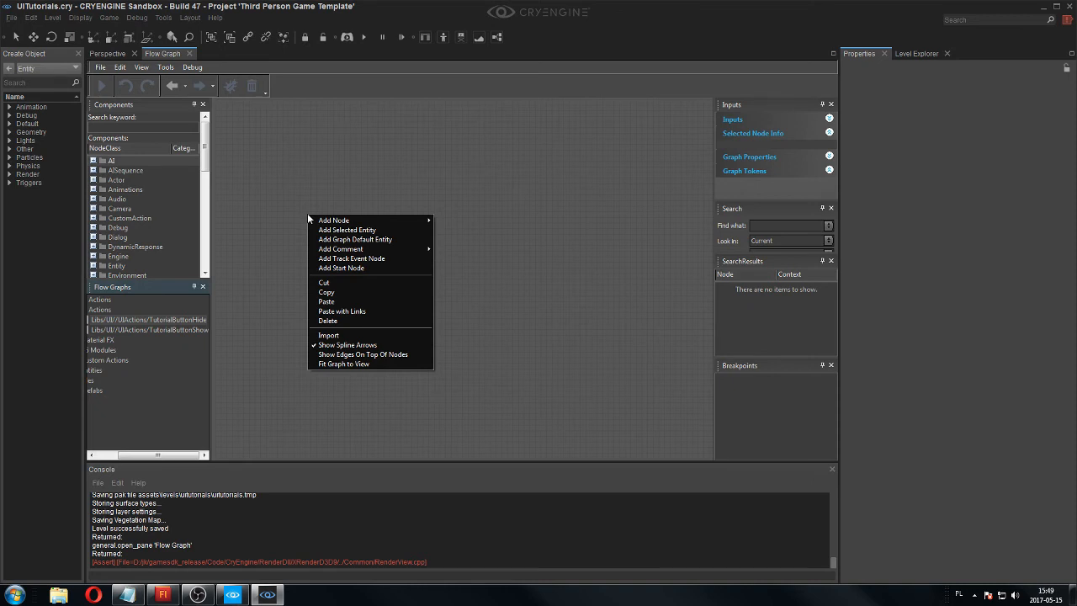
pyautogui.moveTo(387, 221)
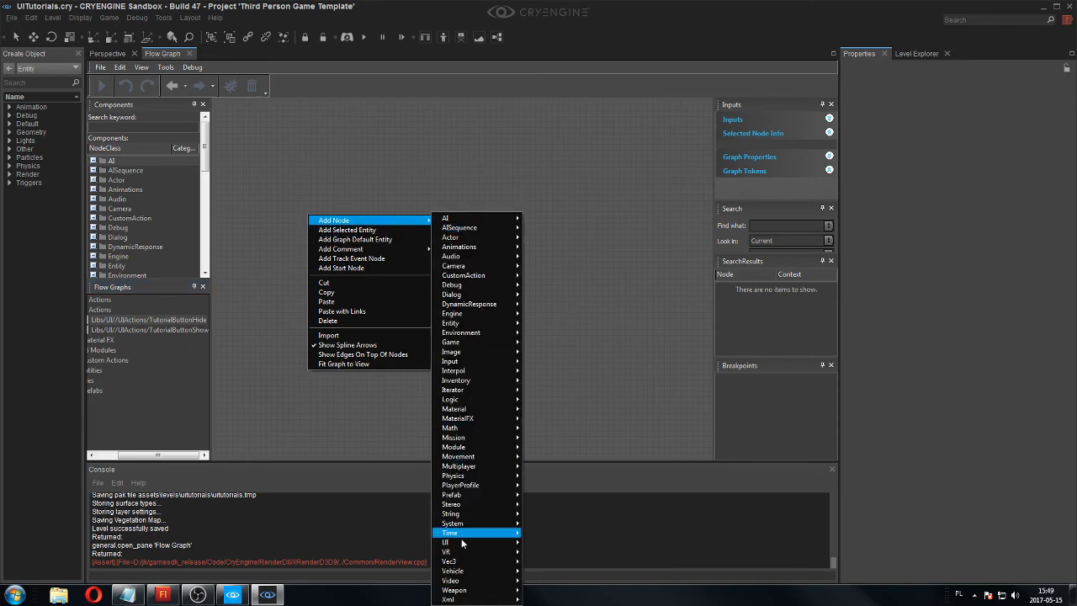
pyautogui.moveTo(468, 543)
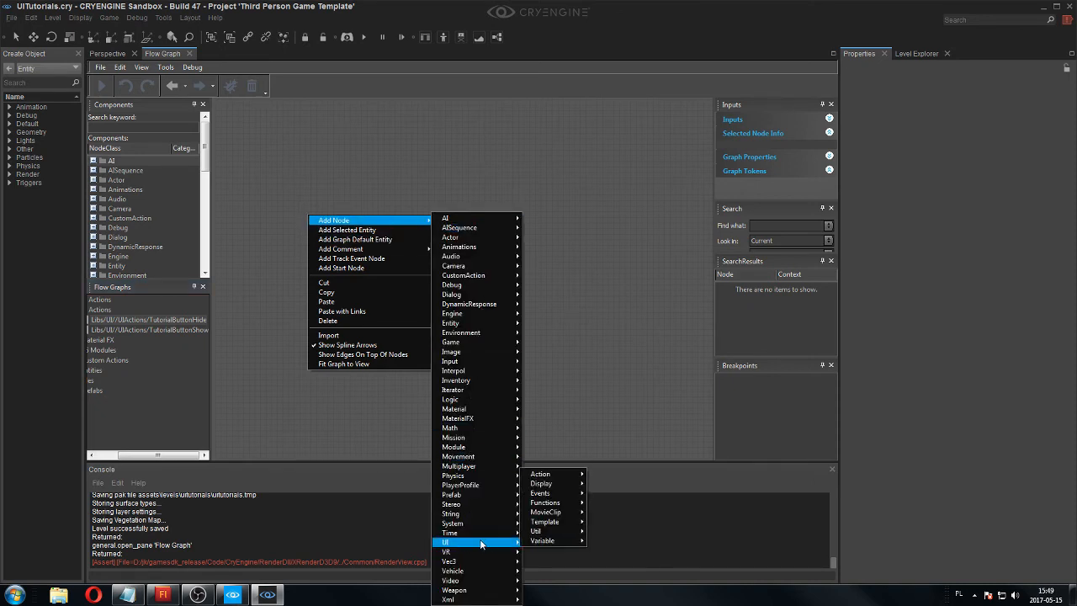
pyautogui.moveTo(561, 475)
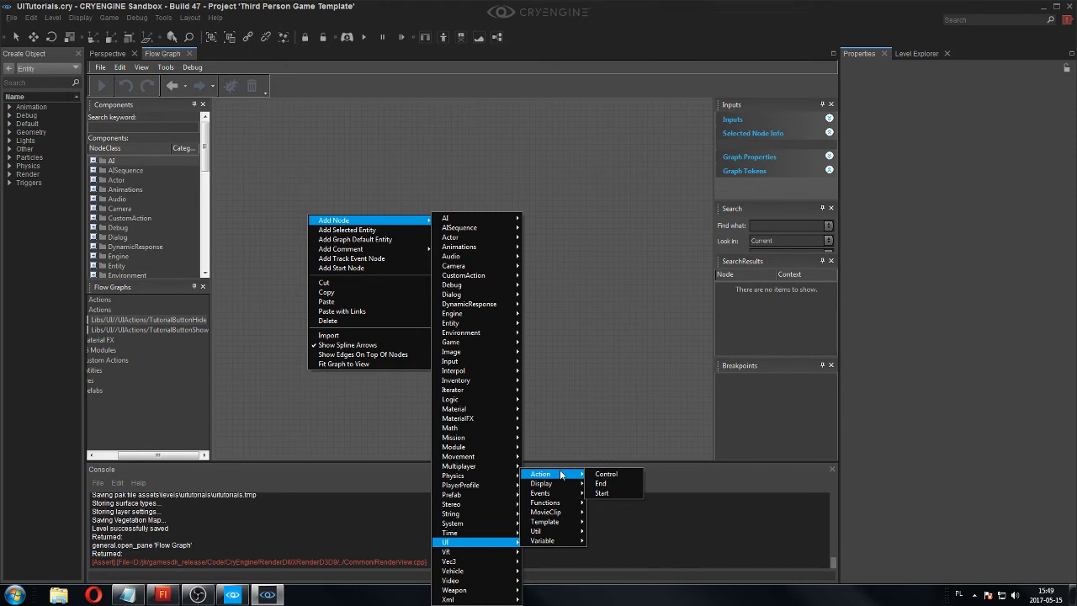
pyautogui.click(604, 493)
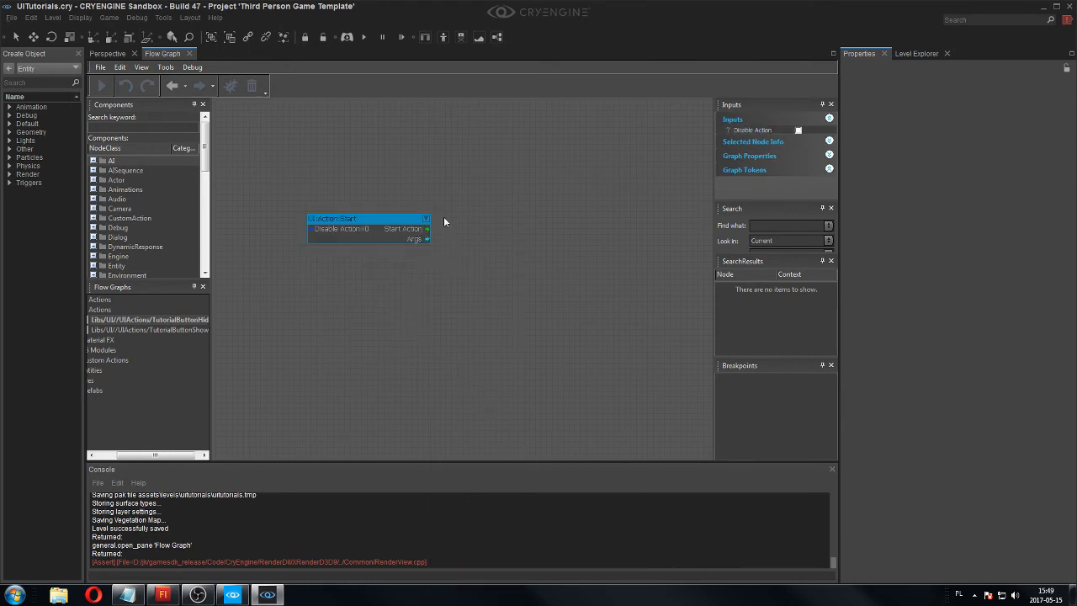
# Add a UI:Display:Config node and arrange it to the right of the UI:Action:Start node near the top of the graph.
pyautogui.rightClick(470, 220)
pyautogui.click(496, 233)
pyautogui.rightClick(474, 220)
pyautogui.moveTo(502, 228)
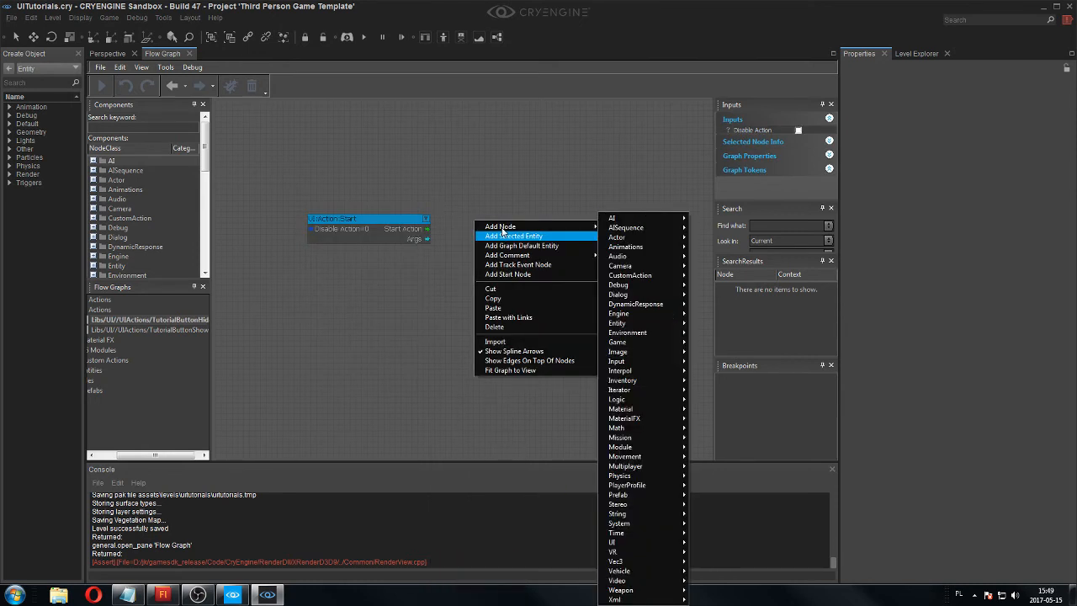
pyautogui.moveTo(625, 544)
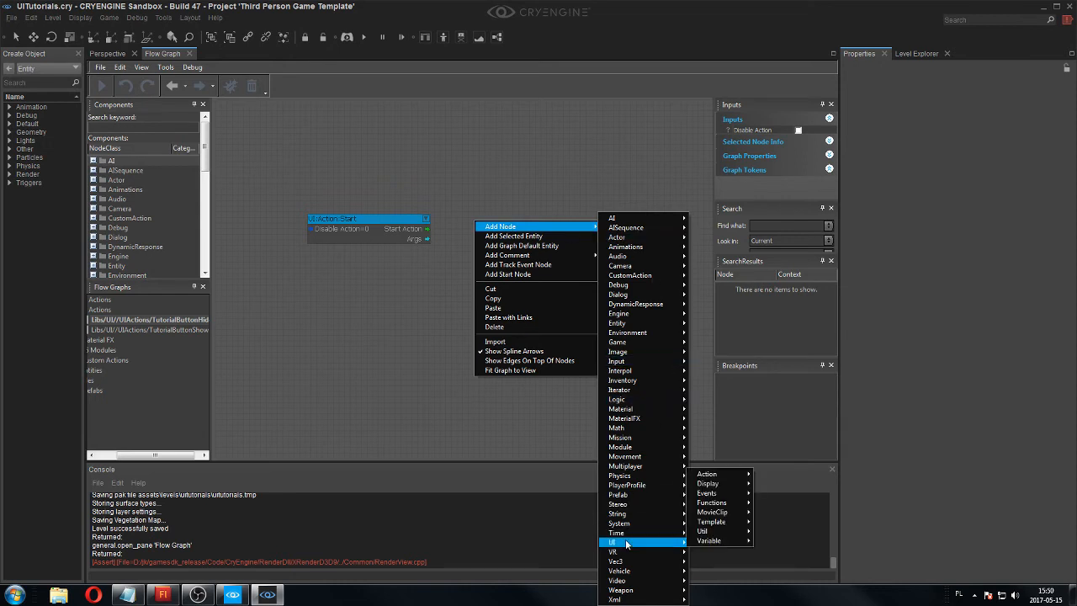
pyautogui.moveTo(719, 487)
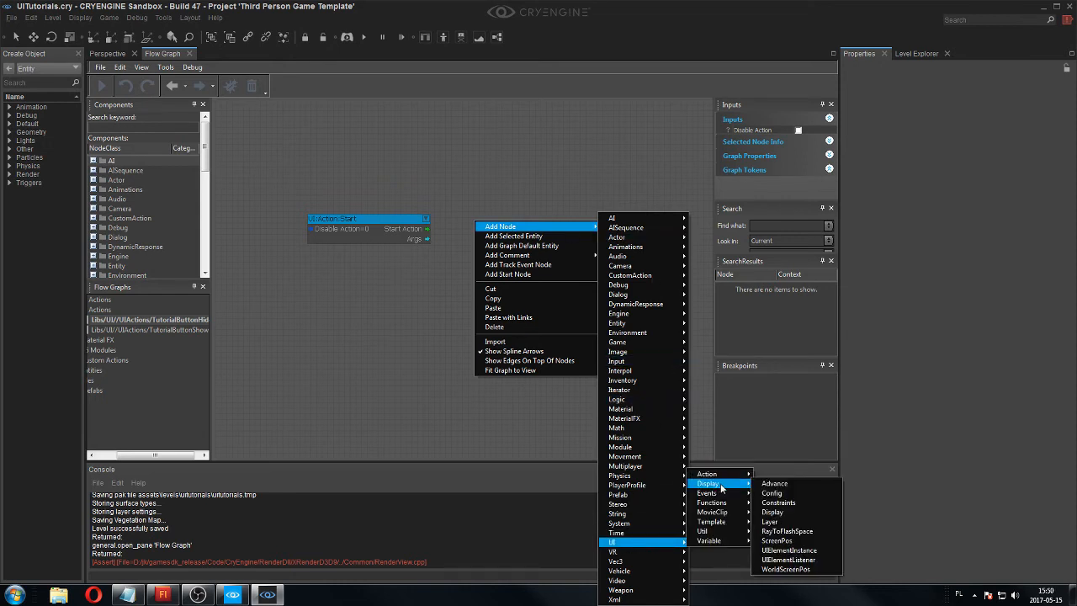
pyautogui.click(771, 493)
pyautogui.moveTo(535, 233); pyautogui.dragTo(493, 147)
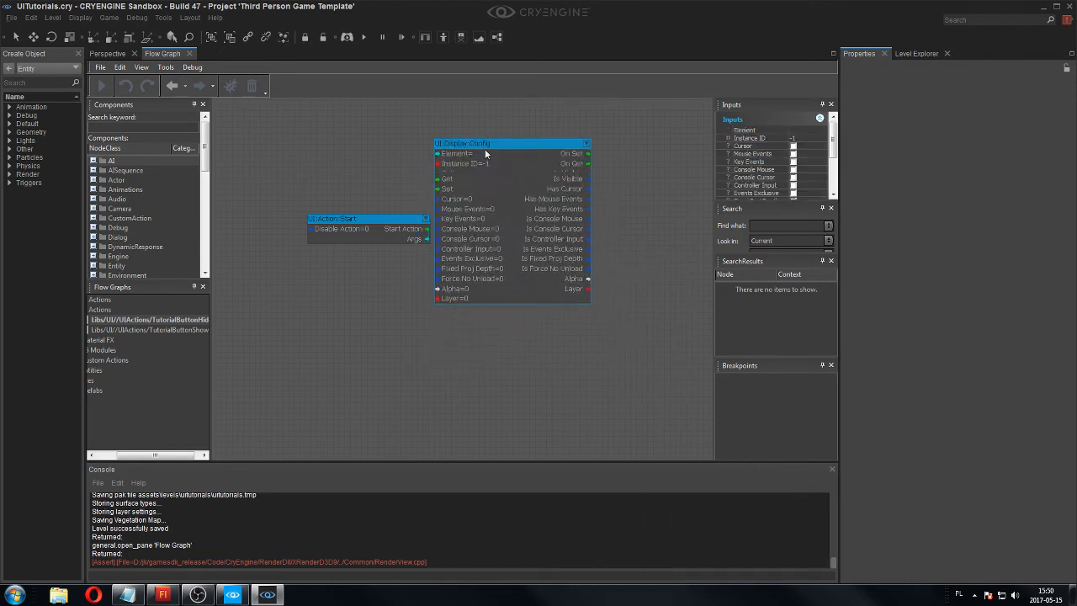
pyautogui.moveTo(416, 235); pyautogui.dragTo(334, 144)
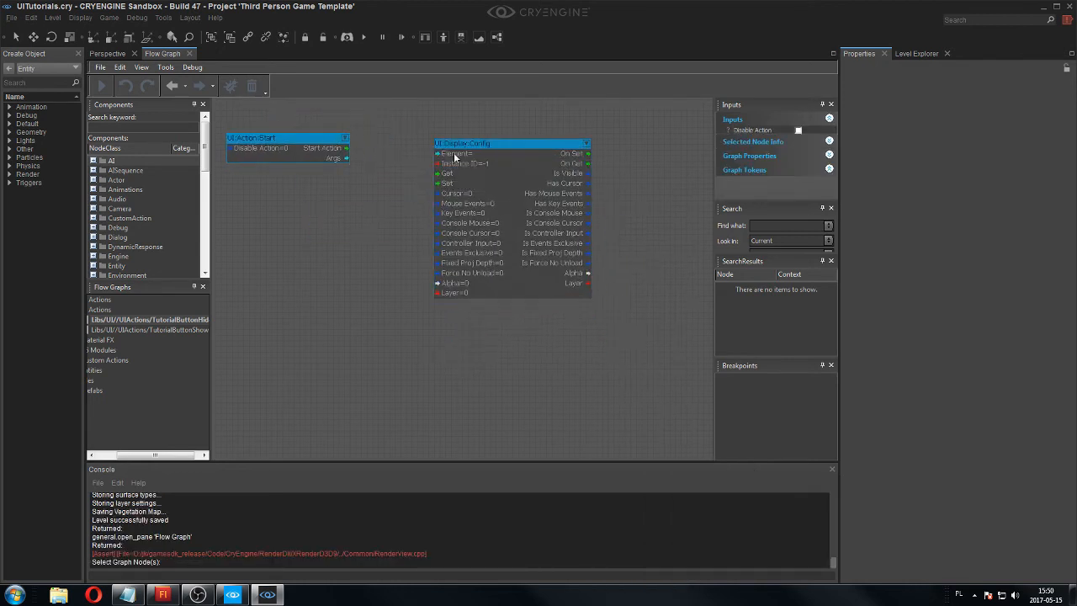
pyautogui.moveTo(458, 157); pyautogui.dragTo(397, 137)
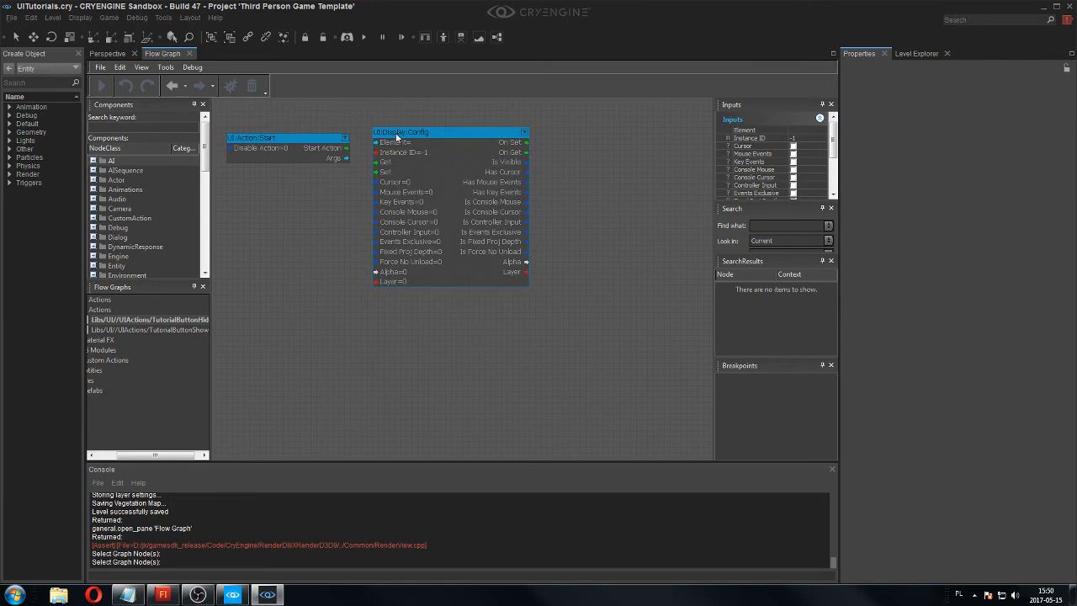
# Add a UI:Display:Constraints node and place it to the right of the UI:Display:Config node.
pyautogui.rightClick(329, 340)
pyautogui.moveTo(384, 348)
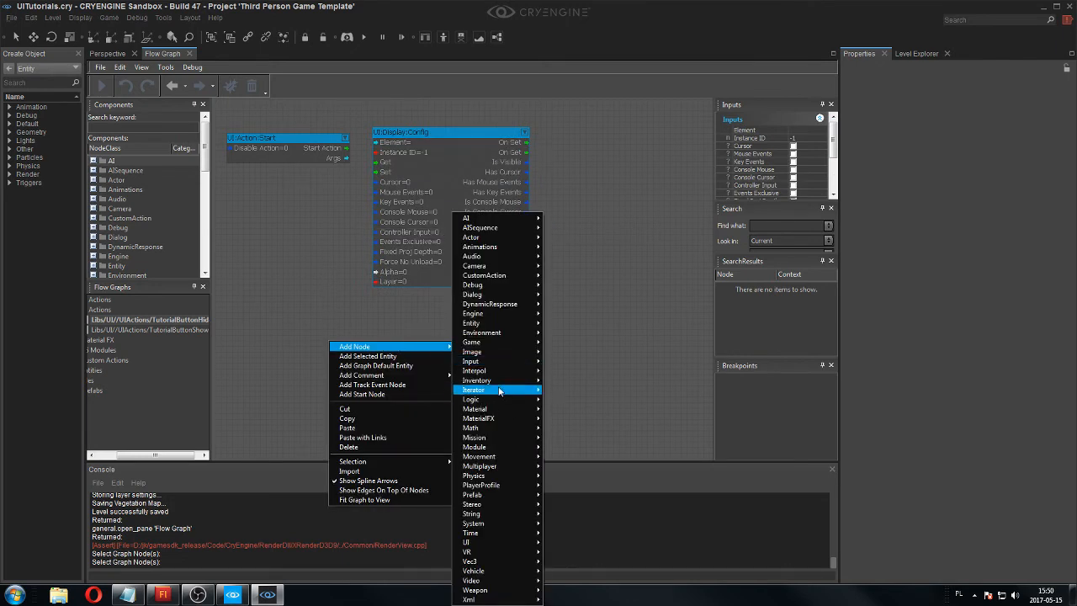
pyautogui.moveTo(509, 545)
pyautogui.moveTo(569, 488)
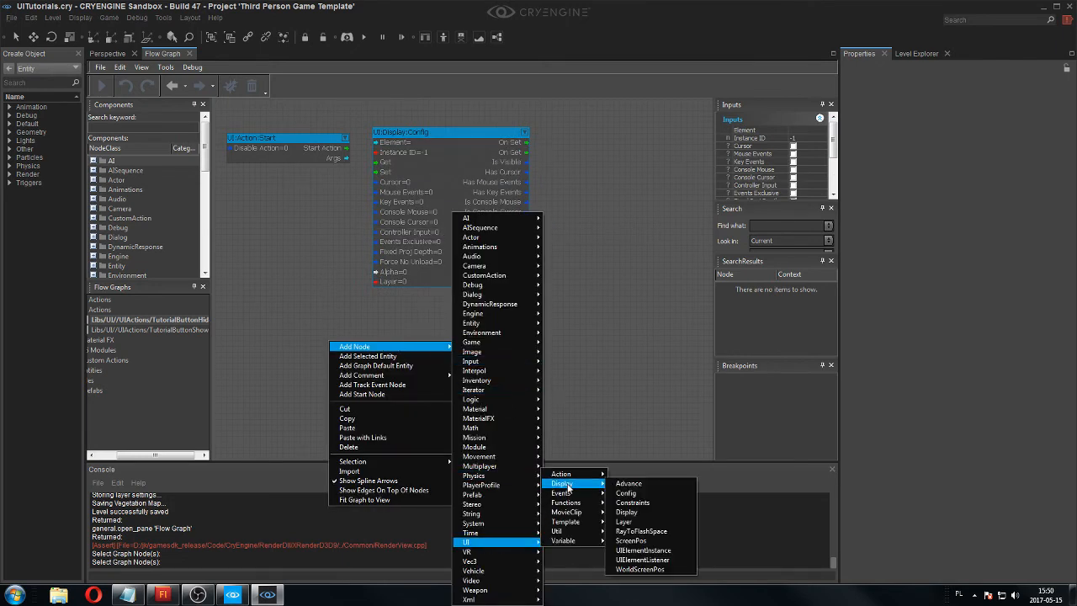
pyautogui.click(646, 503)
pyautogui.moveTo(405, 347); pyautogui.dragTo(635, 146)
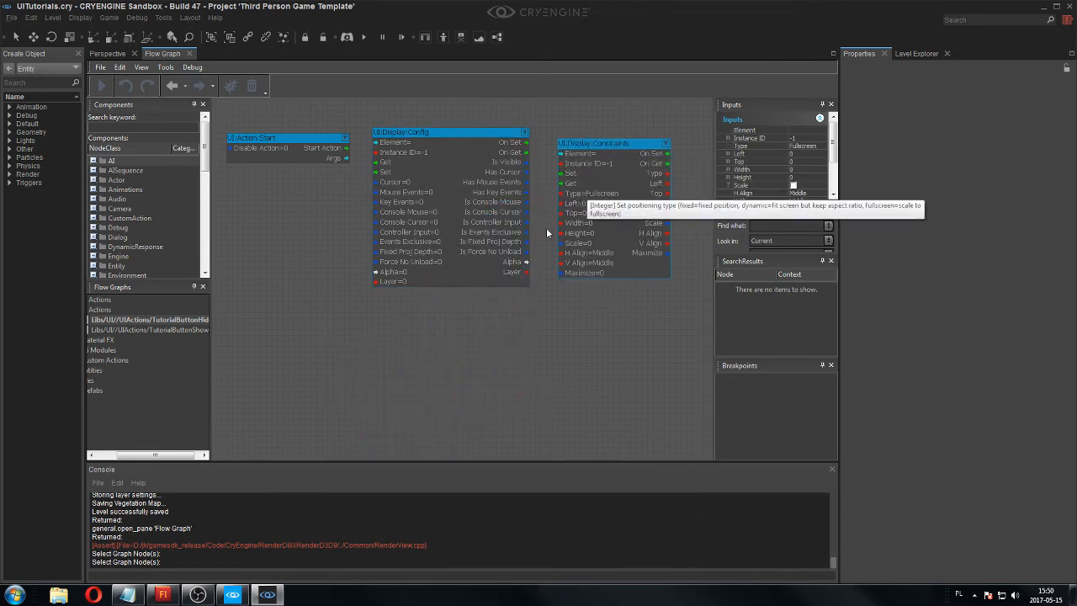
# Add a UI:Display:Display node and place it below the UI:Action:Start node.
pyautogui.rightClick(361, 374)
pyautogui.moveTo(393, 381)
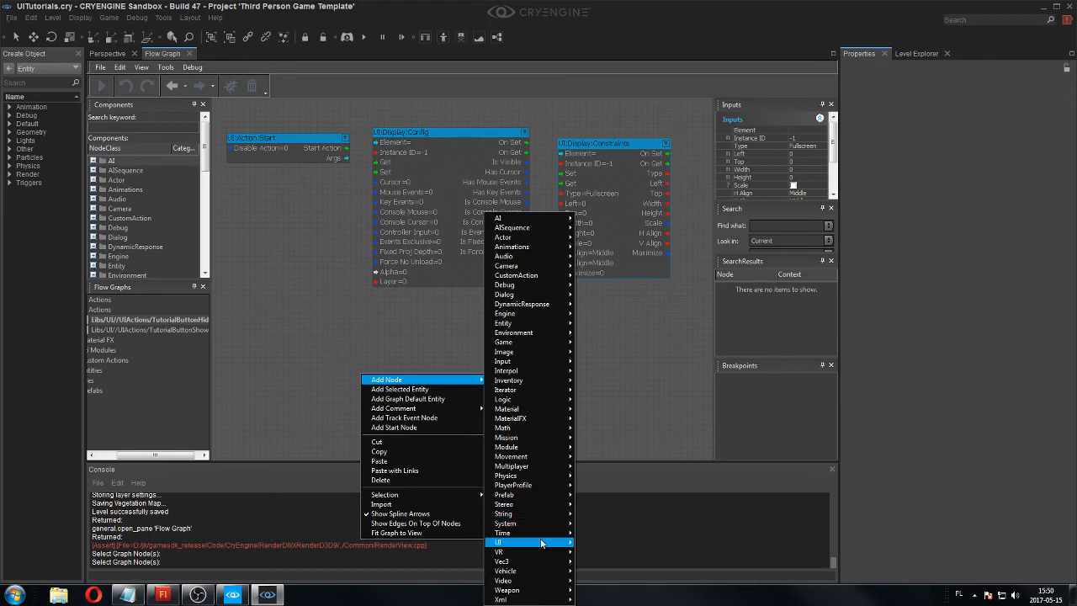
pyautogui.moveTo(542, 546)
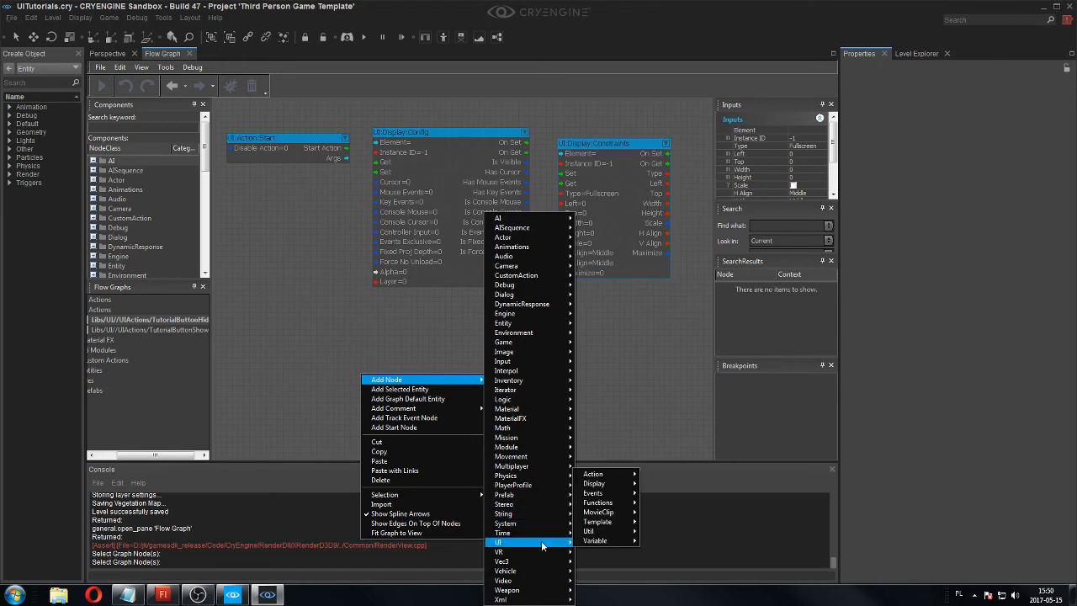
pyautogui.moveTo(639, 486)
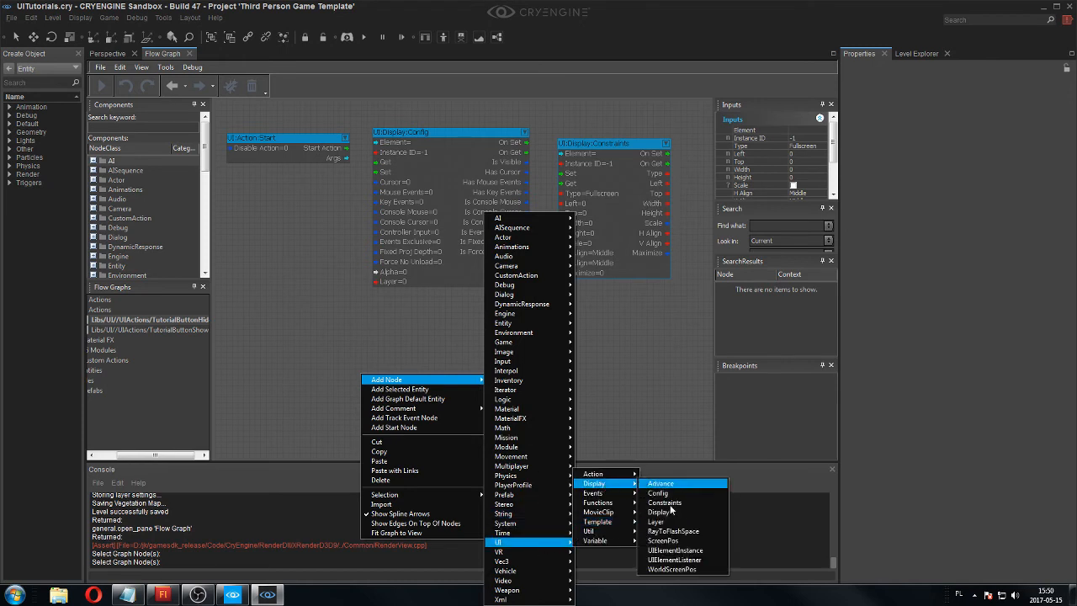
pyautogui.click(658, 511)
pyautogui.moveTo(468, 383); pyautogui.dragTo(353, 314)
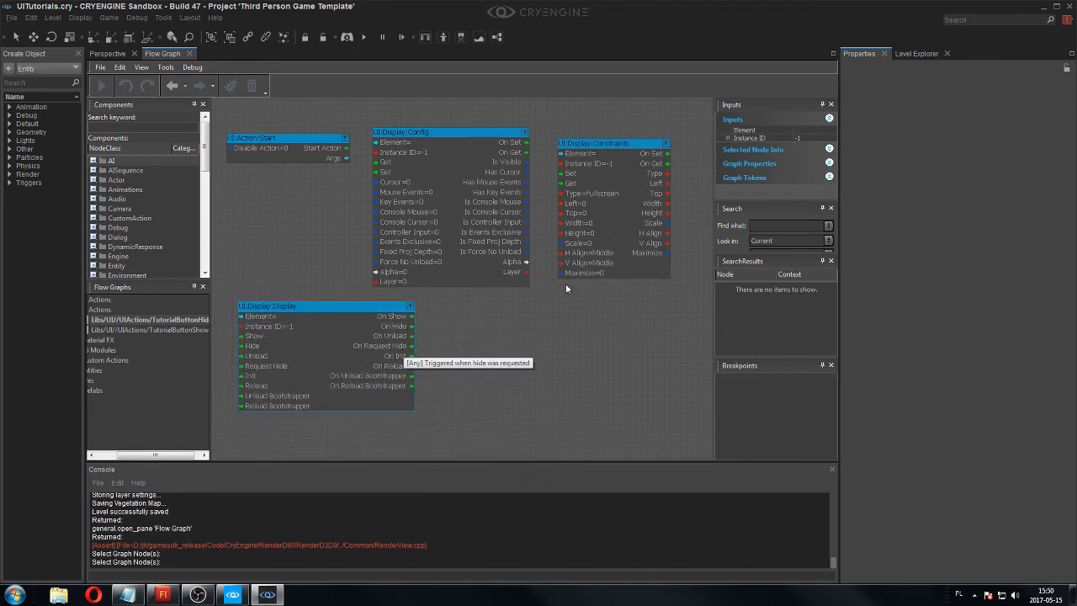
# Add a UI:Action:End node and place it to the right of the UI:Display:Display node, below UI:Display:Constraints.
pyautogui.rightClick(520, 309)
pyautogui.moveTo(541, 318)
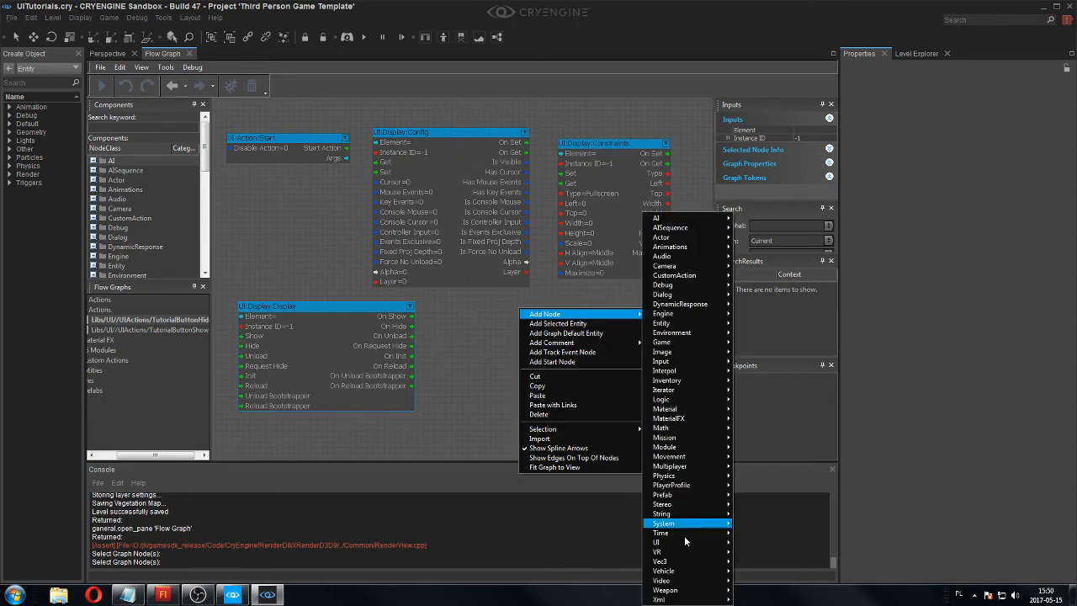
pyautogui.moveTo(684, 542)
pyautogui.moveTo(751, 474)
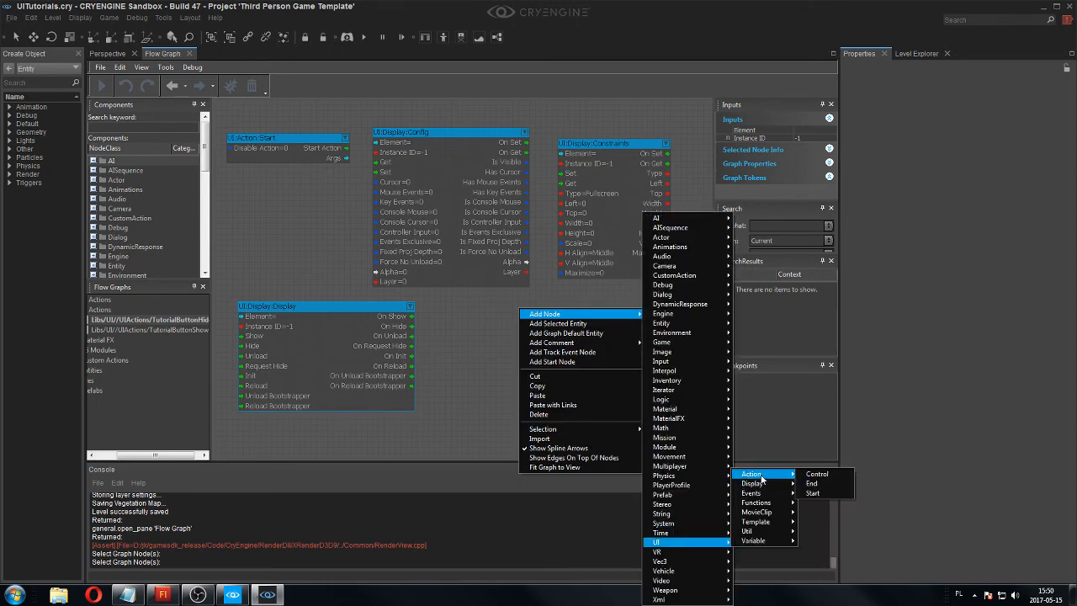
pyautogui.click(812, 483)
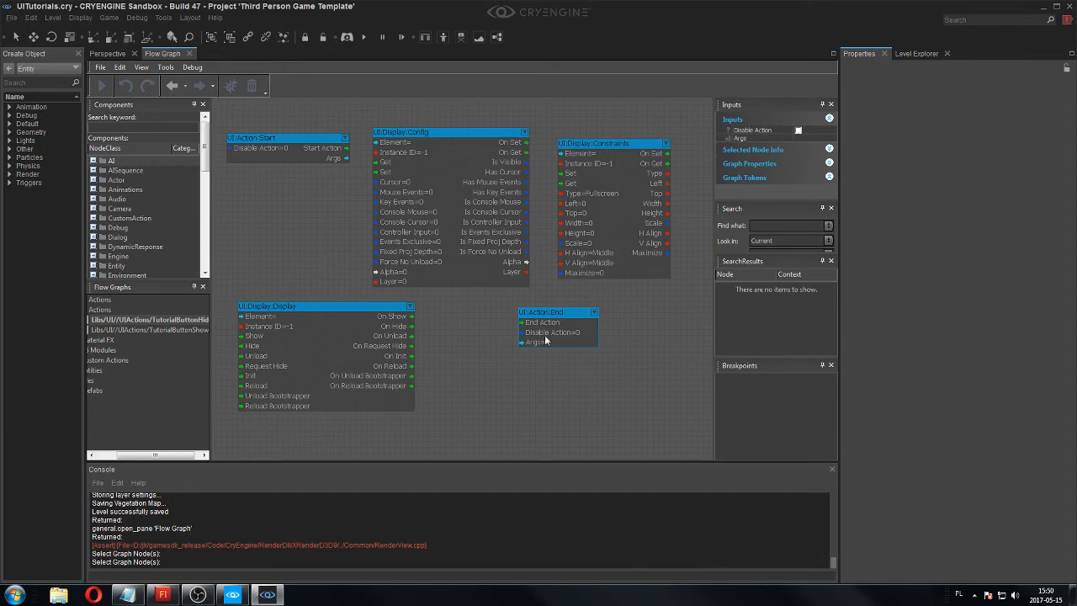
pyautogui.moveTo(580, 316); pyautogui.dragTo(603, 343)
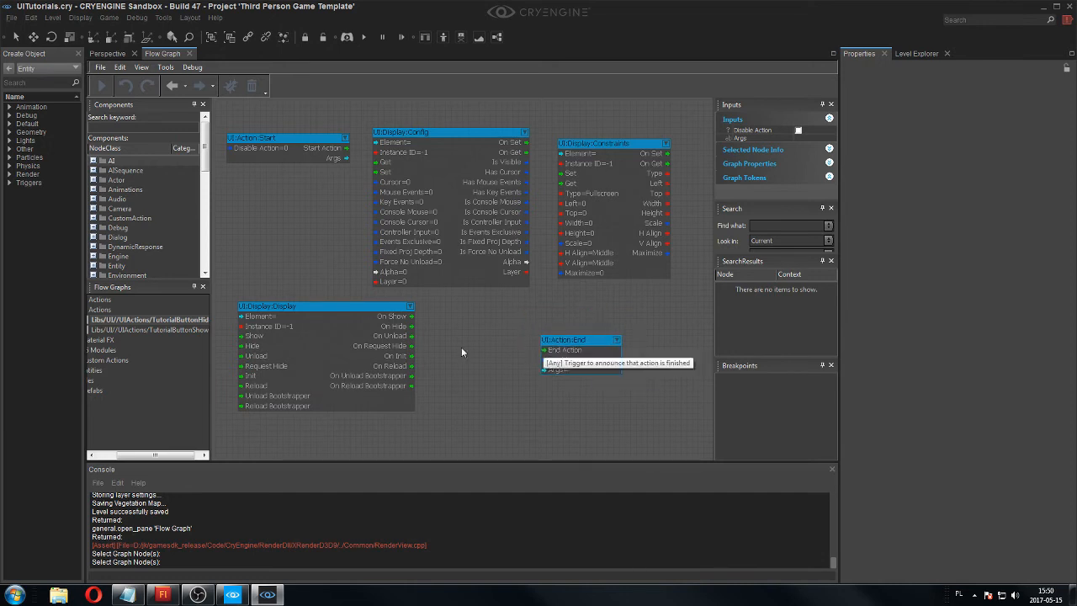
# Enable Disable Action on both the UI:Action:Start and UI:Action:End nodes.
pyautogui.doubleClick(289, 147)
pyautogui.click(295, 148)
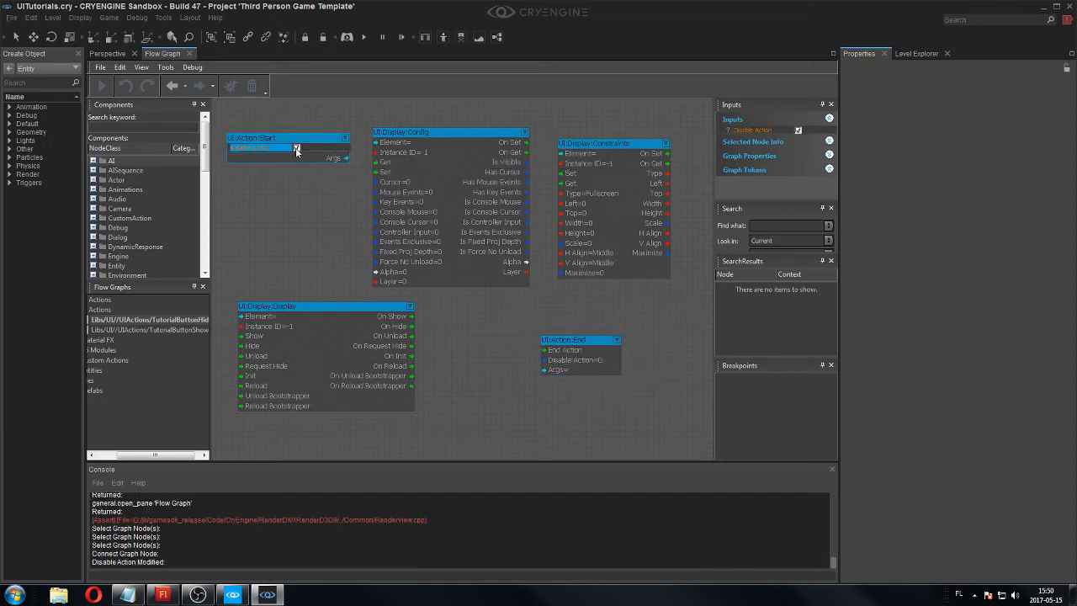
pyautogui.doubleClick(594, 360)
pyautogui.click(577, 363)
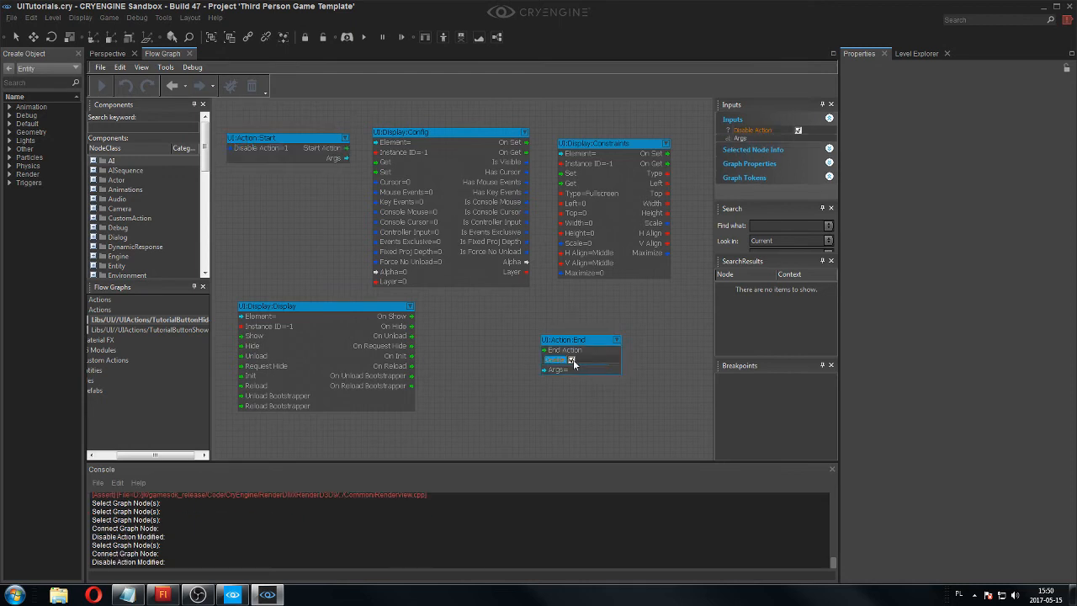
pyautogui.click(323, 189)
# Wire the flow from Start Action through Config Set, Constraints Set and Display Hide to End Action, using the On Set and On Hide outputs.
pyautogui.click(329, 148)
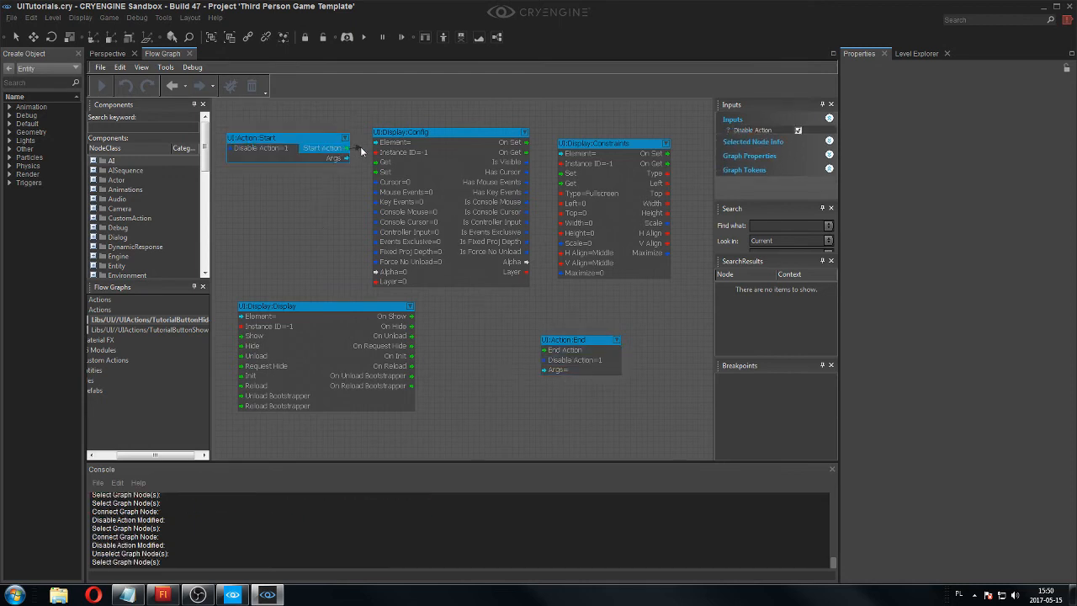
pyautogui.moveTo(348, 148); pyautogui.dragTo(380, 172)
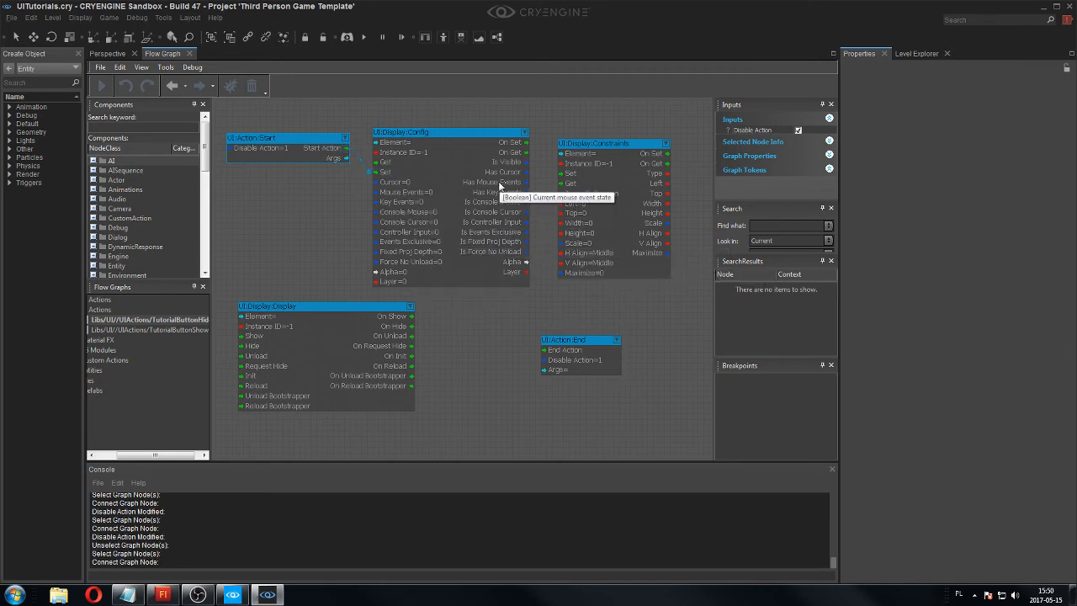
pyautogui.click(524, 143)
pyautogui.moveTo(523, 143); pyautogui.dragTo(572, 182)
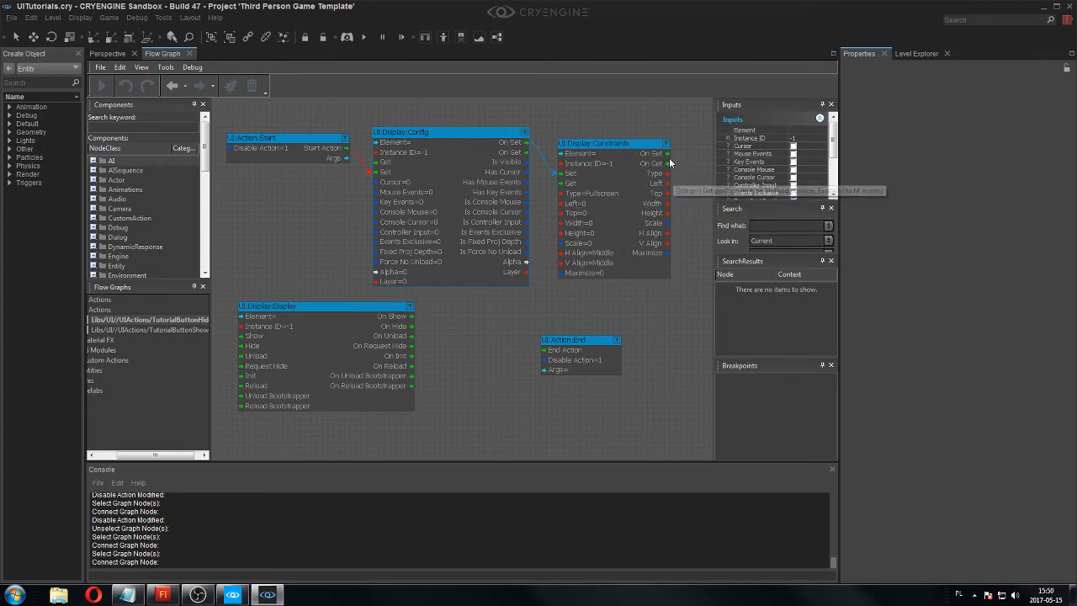
pyautogui.moveTo(665, 153); pyautogui.dragTo(252, 348)
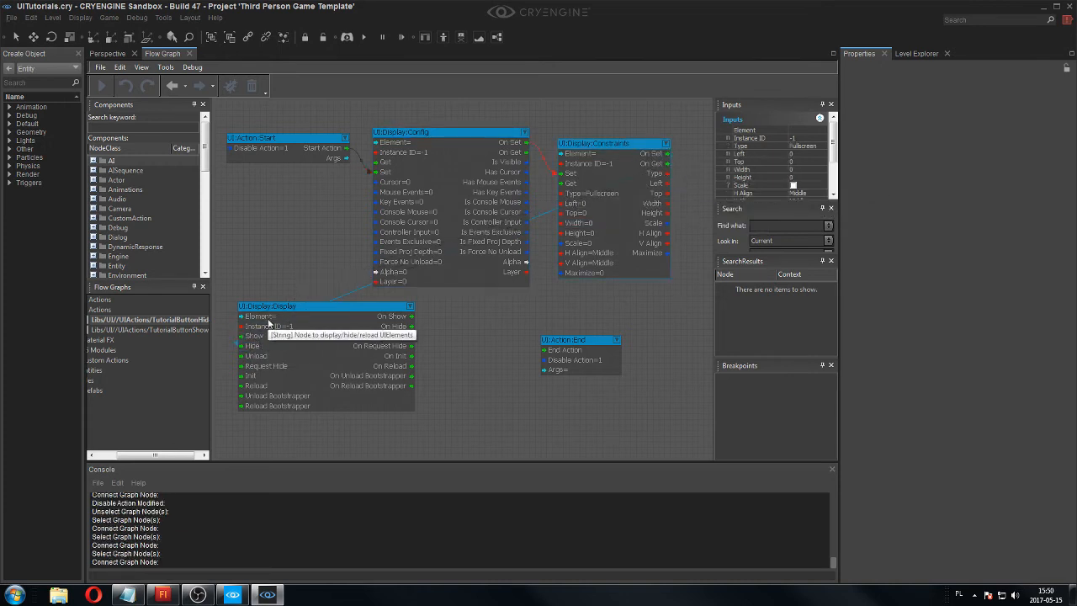
pyautogui.moveTo(394, 326); pyautogui.dragTo(548, 349)
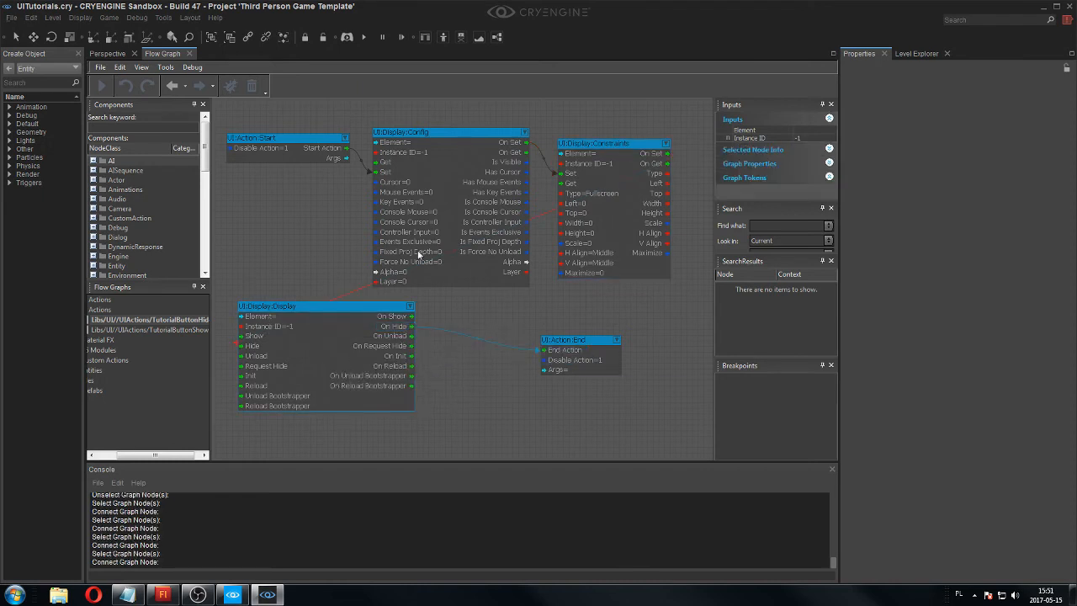
# Assign the TutorialButton UI element to the UI:Display:Config node.
pyautogui.click(416, 145)
pyautogui.scroll(2, 416, 145)
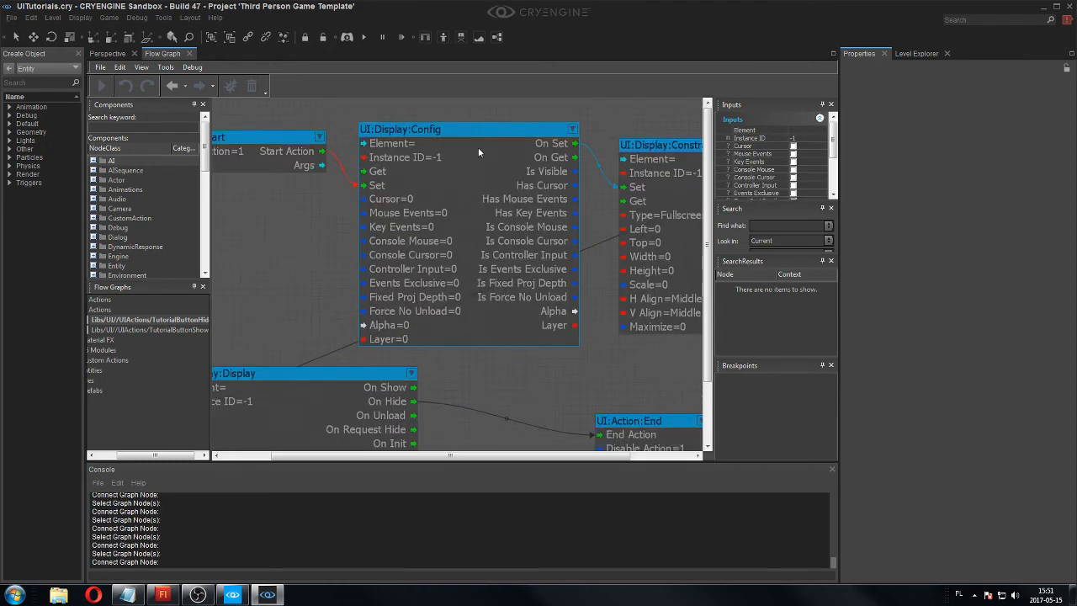
pyautogui.doubleClick(497, 143)
pyautogui.click(577, 143)
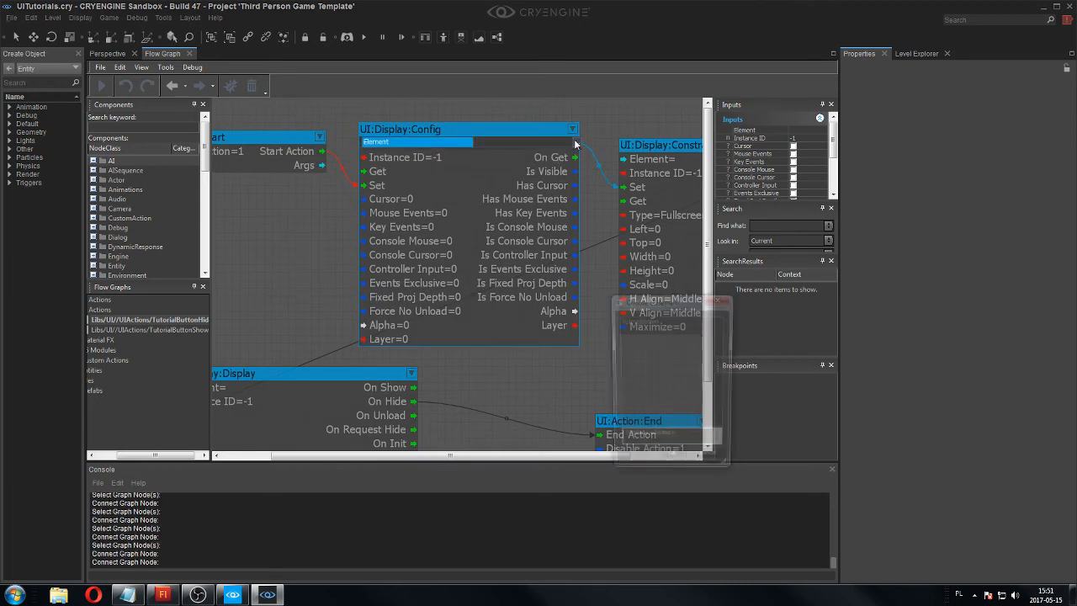
pyautogui.doubleClick(650, 320)
# Assign the TutorialButton UI element to the UI:Display:Constraints node.
pyautogui.moveTo(591, 338); pyautogui.dragTo(482, 351, button='right')
pyautogui.doubleClick(621, 170)
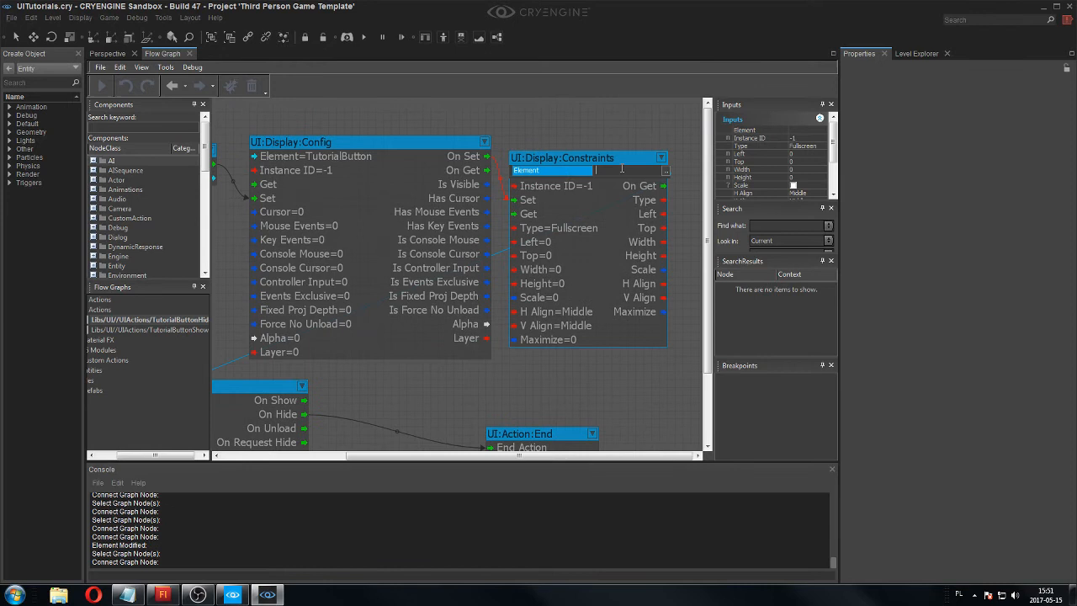
pyautogui.click(665, 172)
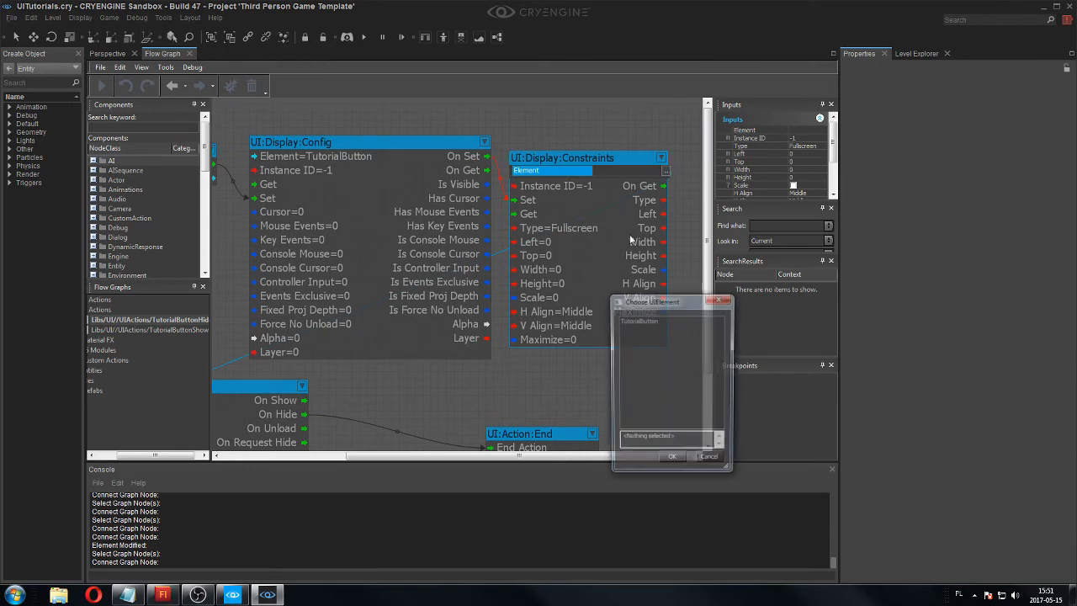
pyautogui.doubleClick(654, 321)
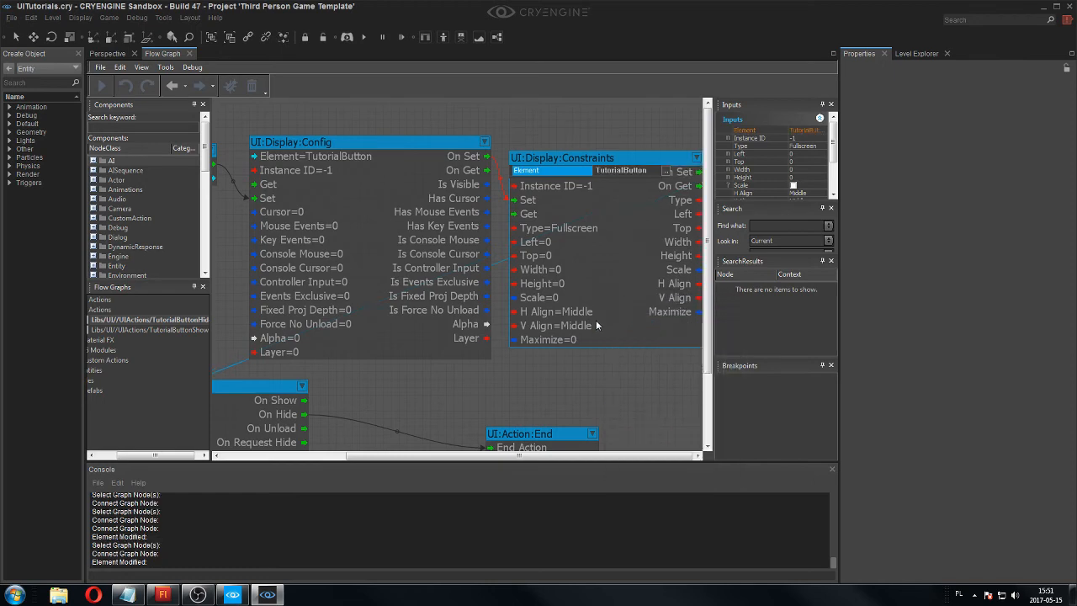
# Assign the TutorialButton UI element to the UI:Display:Display node.
pyautogui.moveTo(479, 362); pyautogui.dragTo(486, 355, button='right')
pyautogui.scroll(-2, 485, 358)
pyautogui.scroll(1, 354, 316)
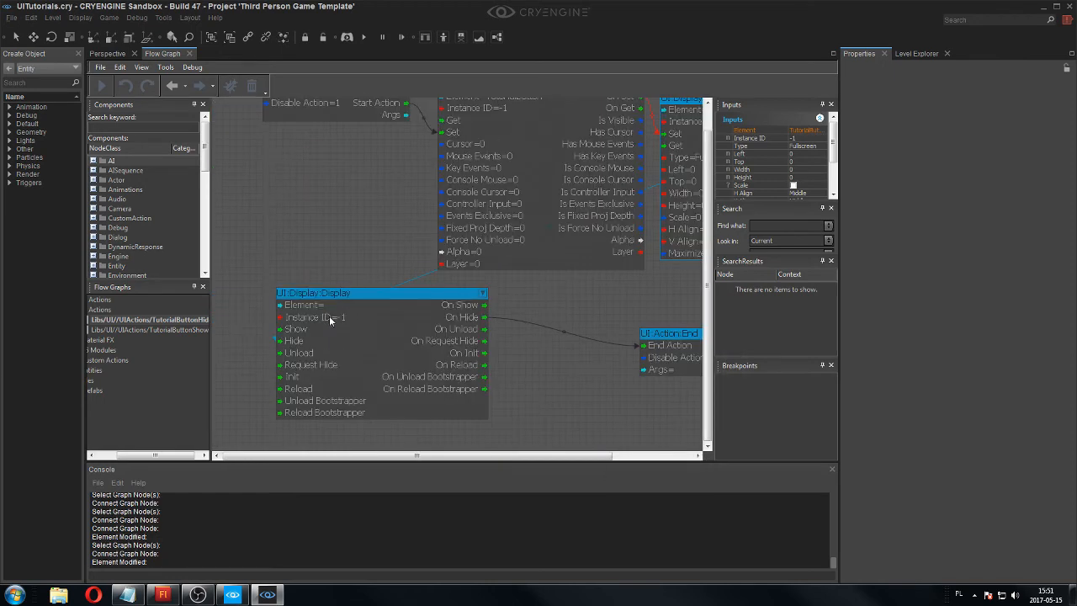
pyautogui.doubleClick(390, 304)
pyautogui.click(483, 304)
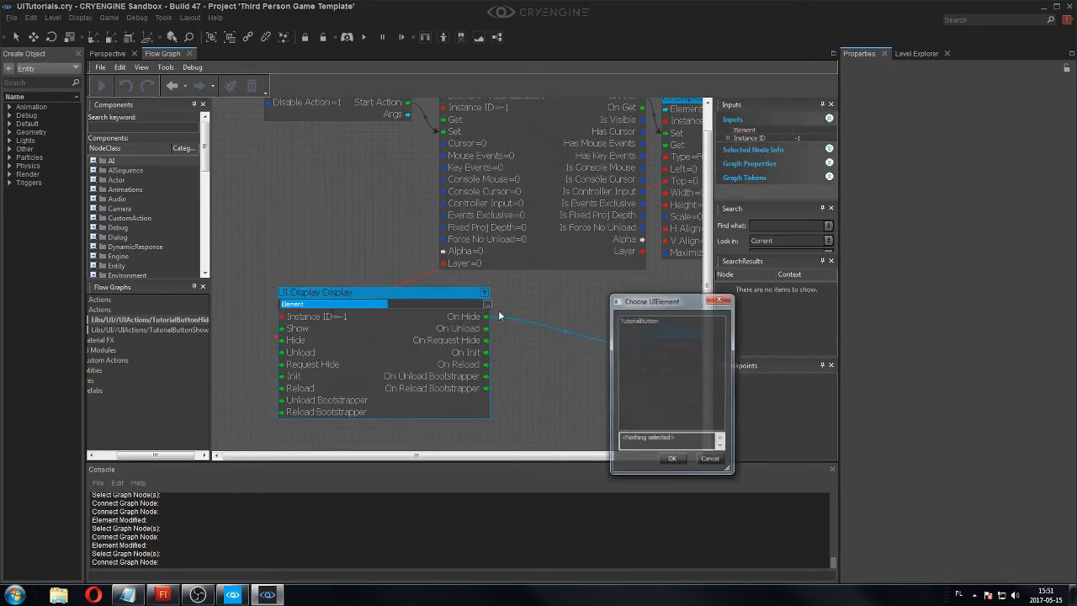
pyautogui.doubleClick(646, 322)
# Review the port values and connections of the Config, Constraints, Display and End nodes in the hide graph.
pyautogui.moveTo(538, 318); pyautogui.dragTo(488, 316, button='middle')
pyautogui.moveTo(585, 294); pyautogui.dragTo(499, 293, button='middle')
pyautogui.scroll(-1, 439, 350)
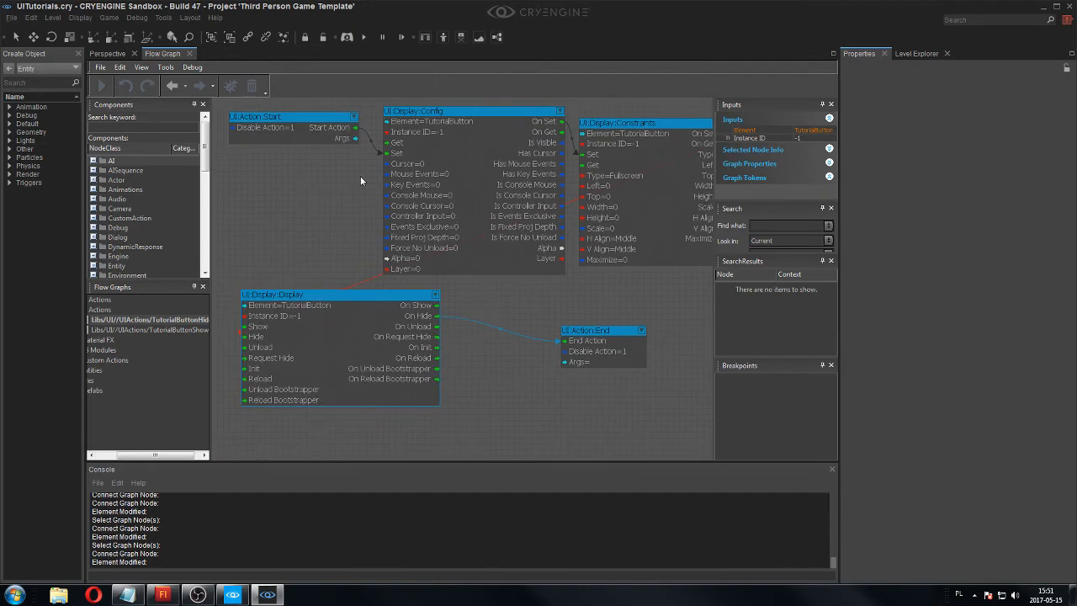
pyautogui.moveTo(360, 180); pyautogui.dragTo(387, 197, button='middle')
pyautogui.scroll(1, 444, 159)
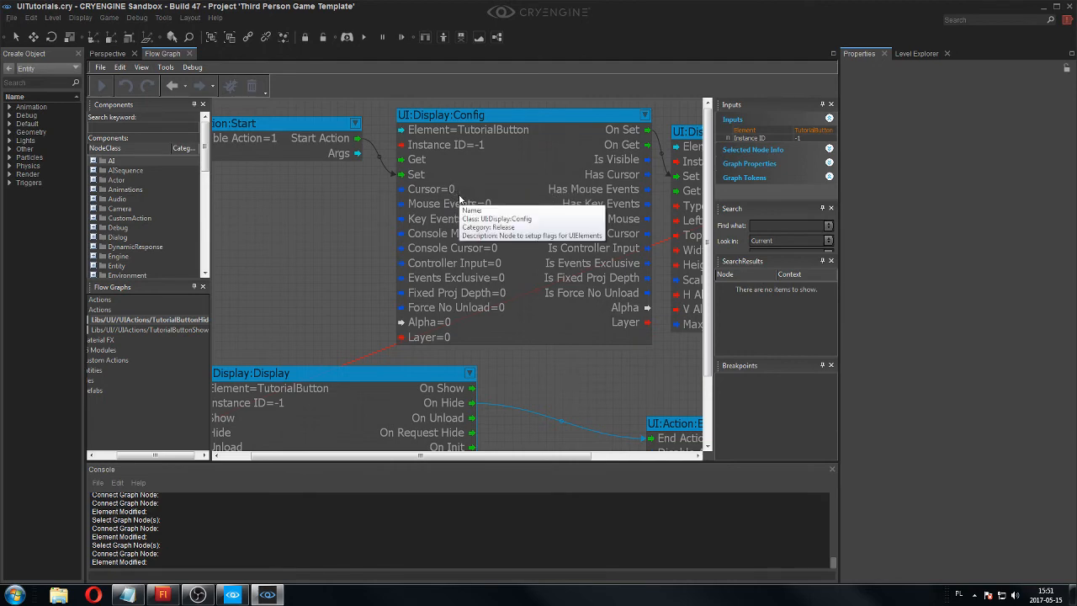
pyautogui.scroll(-4, 360, 205)
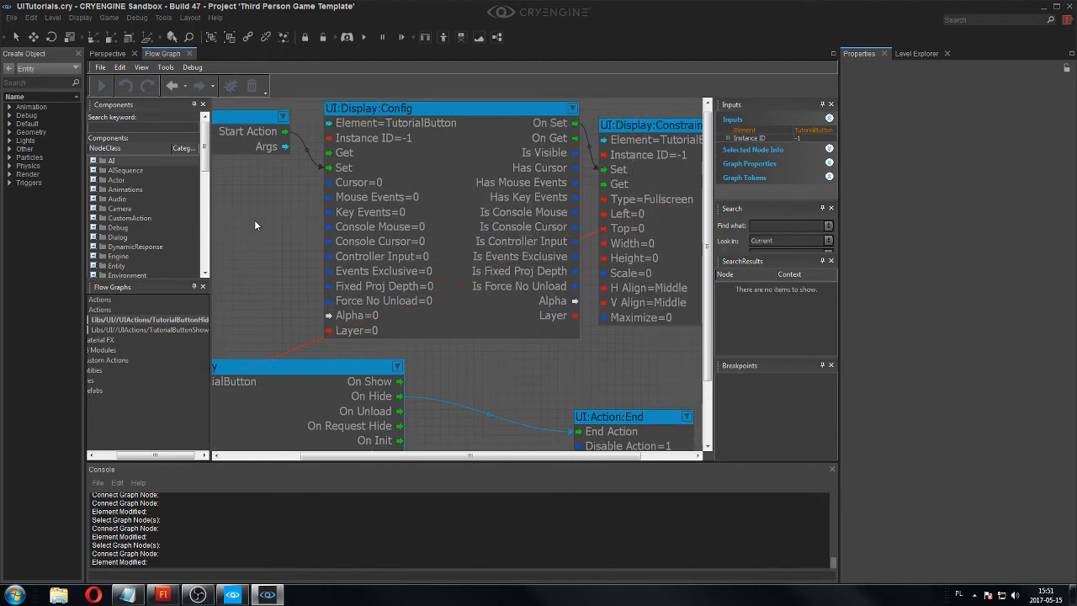
pyautogui.scroll(3, 291, 311)
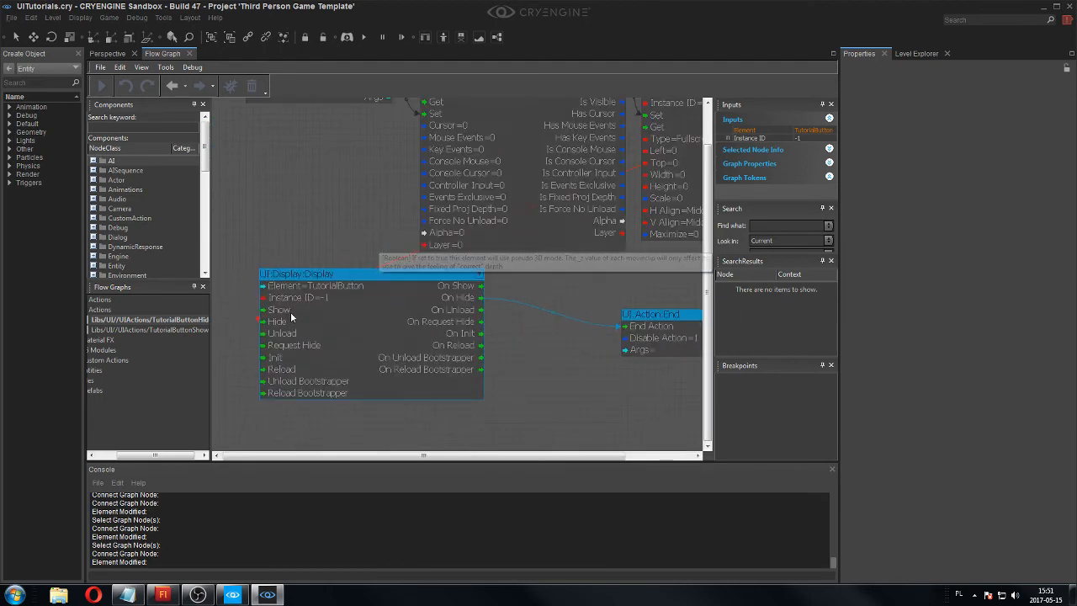
pyautogui.moveTo(545, 276); pyautogui.dragTo(451, 307, button='right')
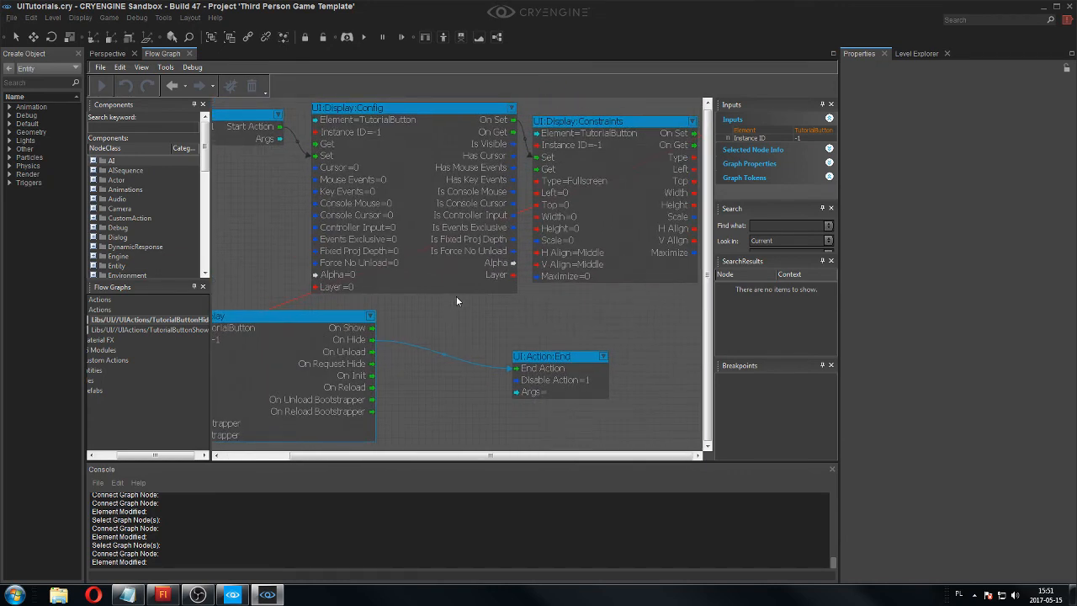
pyautogui.scroll(-1, 464, 293)
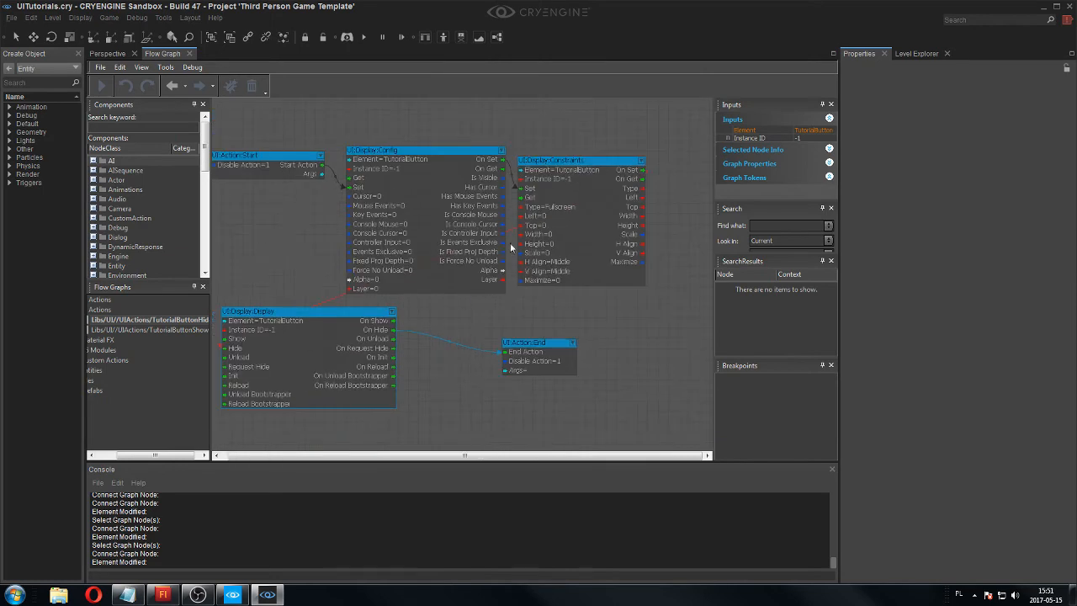
pyautogui.scroll(3, 562, 224)
pyautogui.moveTo(566, 226); pyautogui.dragTo(519, 292, button='right')
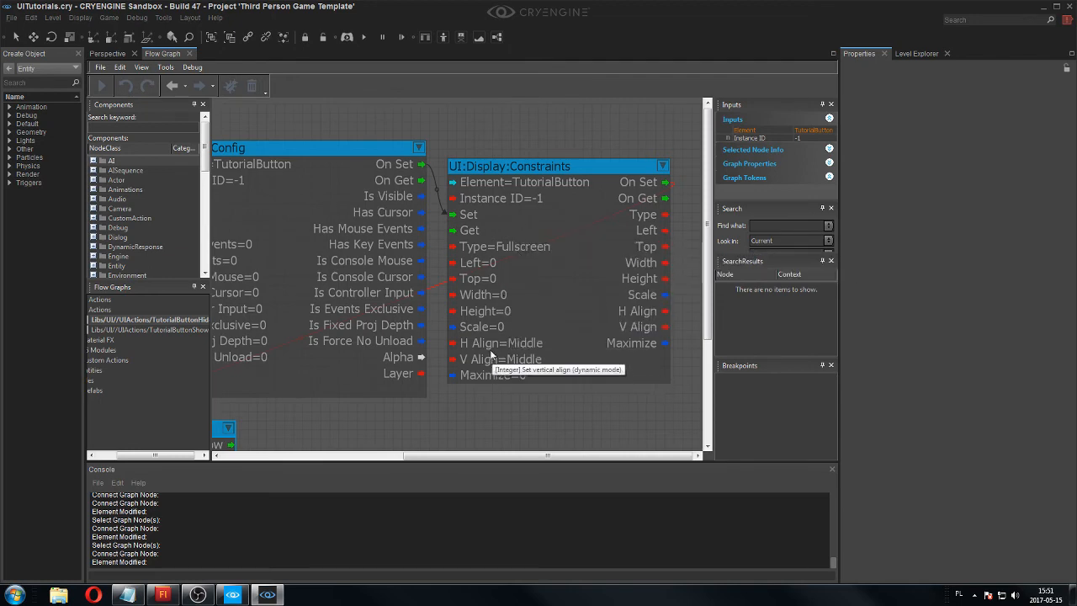
pyautogui.moveTo(378, 402); pyautogui.dragTo(487, 299, button='right')
pyautogui.scroll(-7, 502, 343)
pyautogui.scroll(2, 460, 303)
pyautogui.scroll(2, 486, 300)
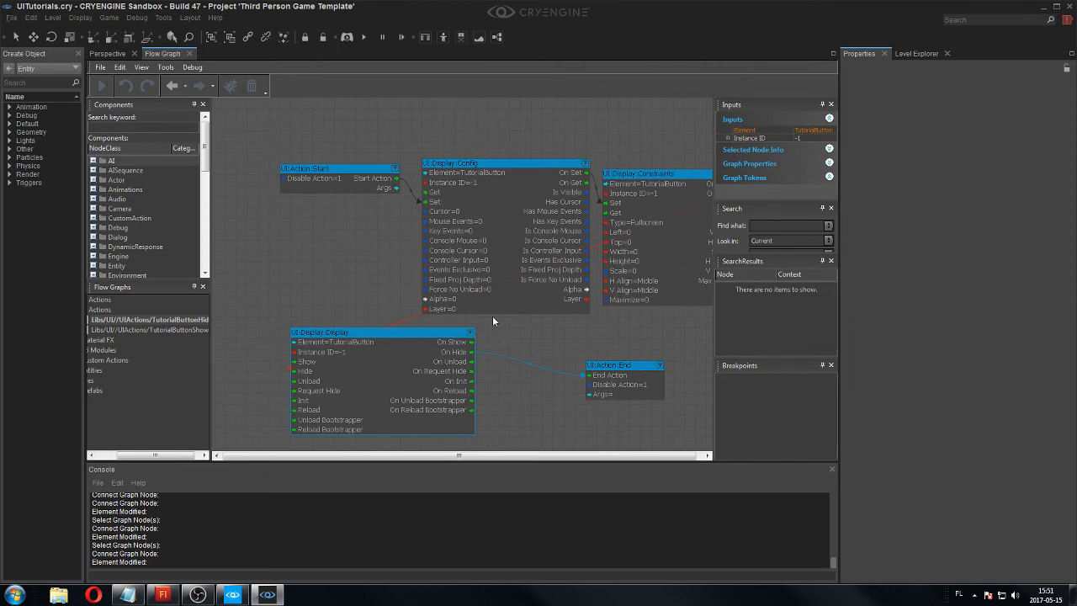
pyautogui.scroll(3, 492, 316)
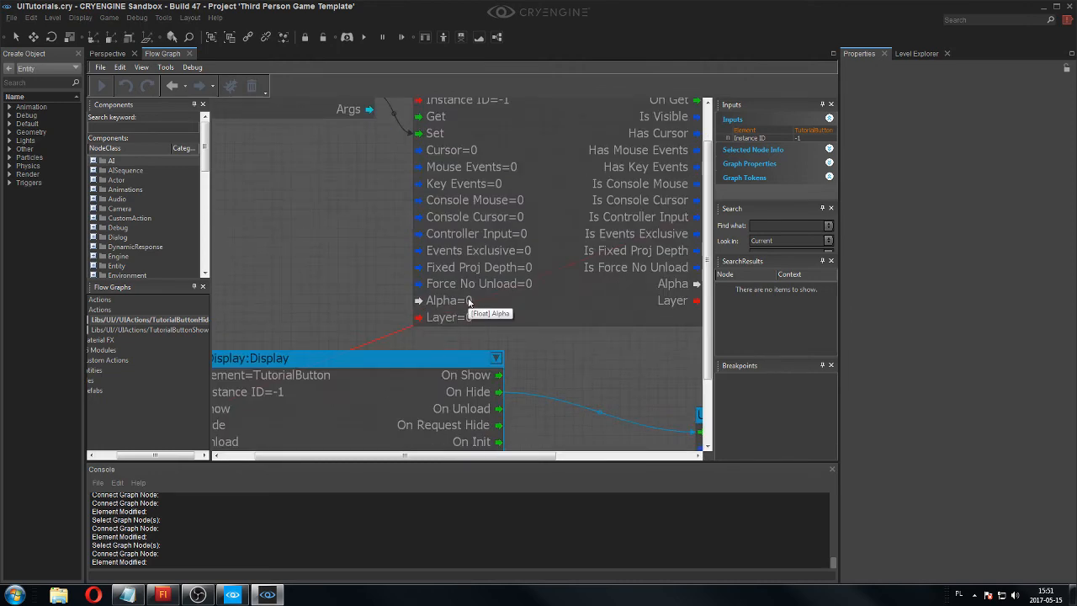
pyautogui.moveTo(471, 303); pyautogui.dragTo(492, 249, button='right')
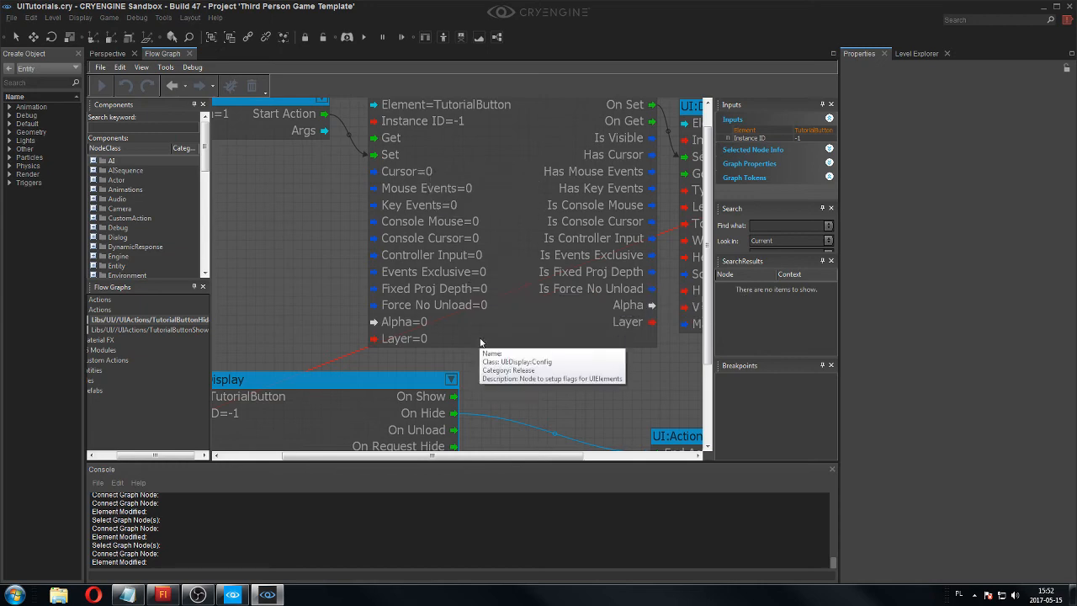
pyautogui.scroll(-6, 481, 343)
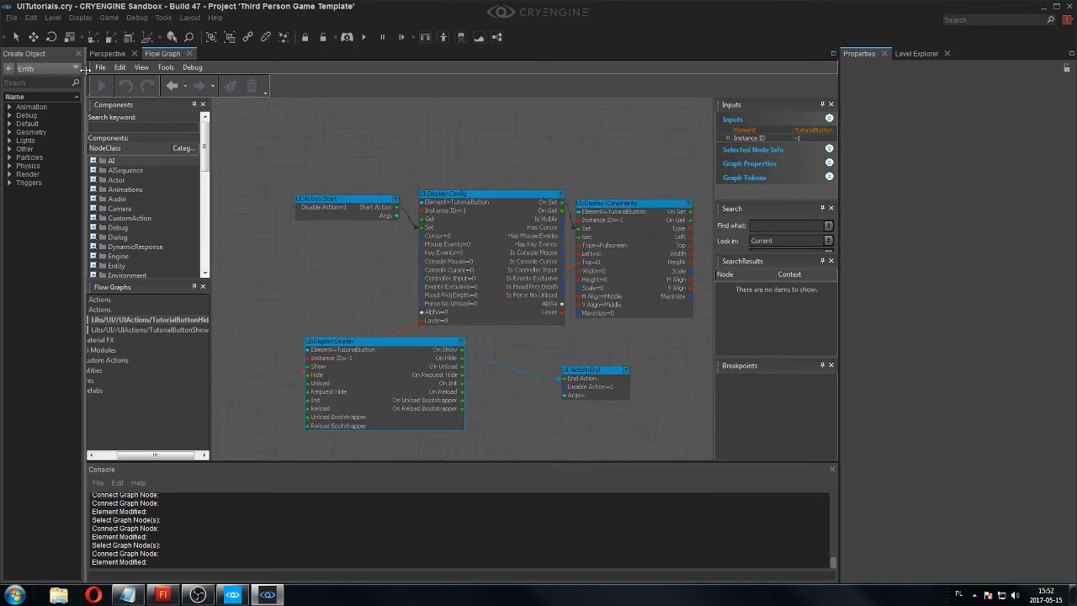
# Save all external graphs and clear the node selection.
pyautogui.click(100, 68)
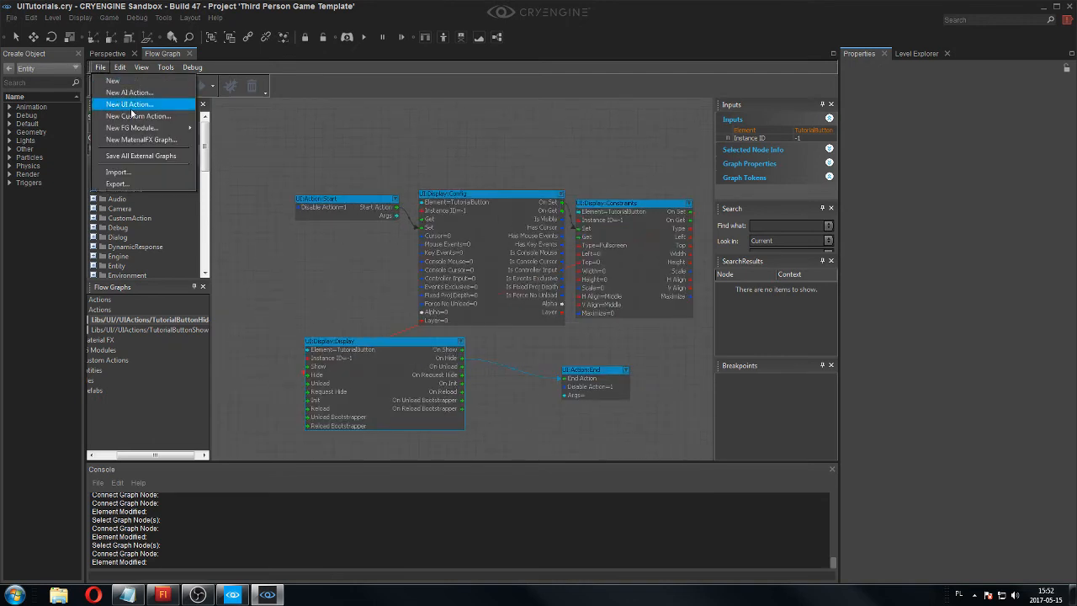
pyautogui.click(155, 155)
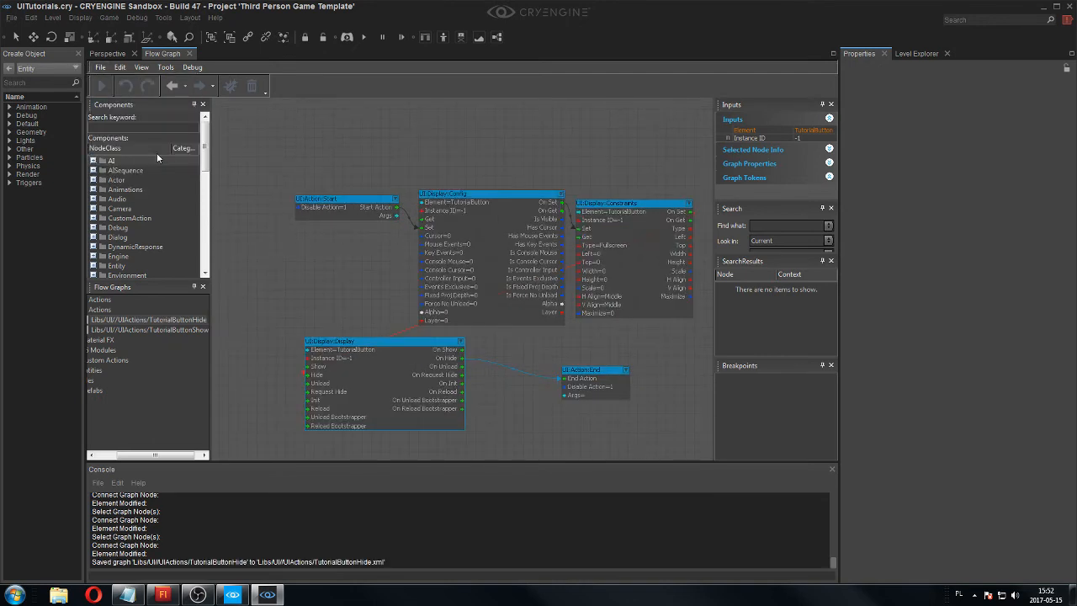
pyautogui.click(490, 338)
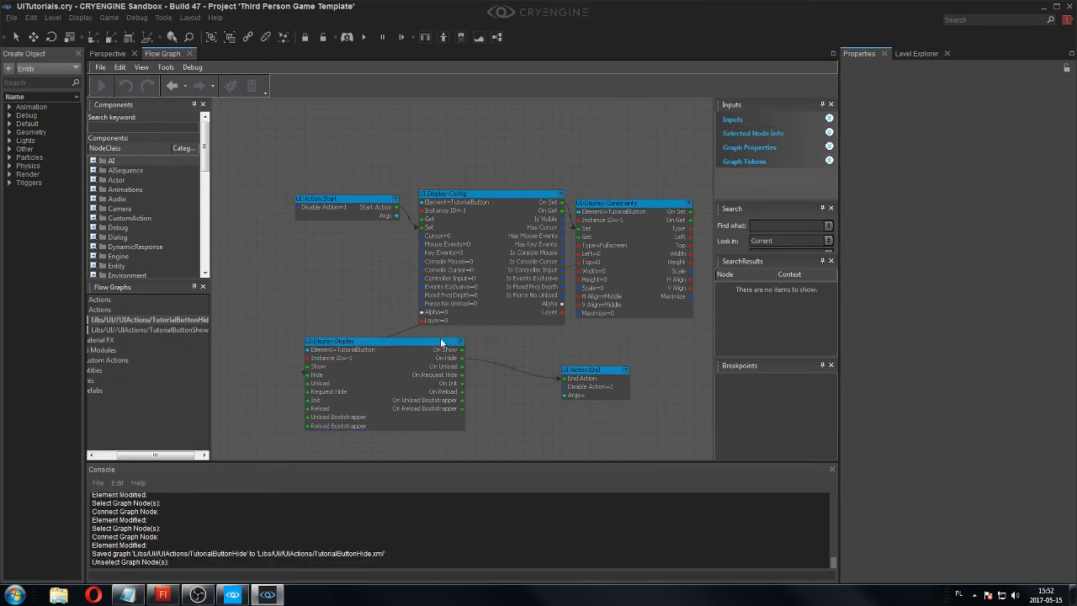
# Copy all nodes of the TutorialButtonHide graph together with their connections.
pyautogui.scroll(5, 523, 322)
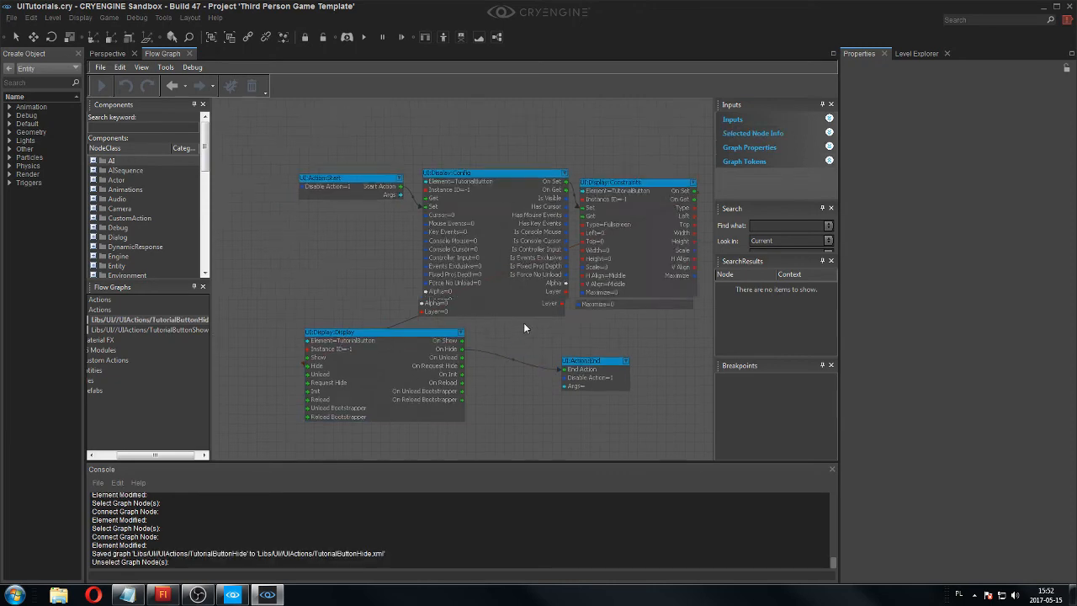
pyautogui.moveTo(471, 295); pyautogui.dragTo(274, 328, button='middle')
pyautogui.scroll(-5, 480, 268)
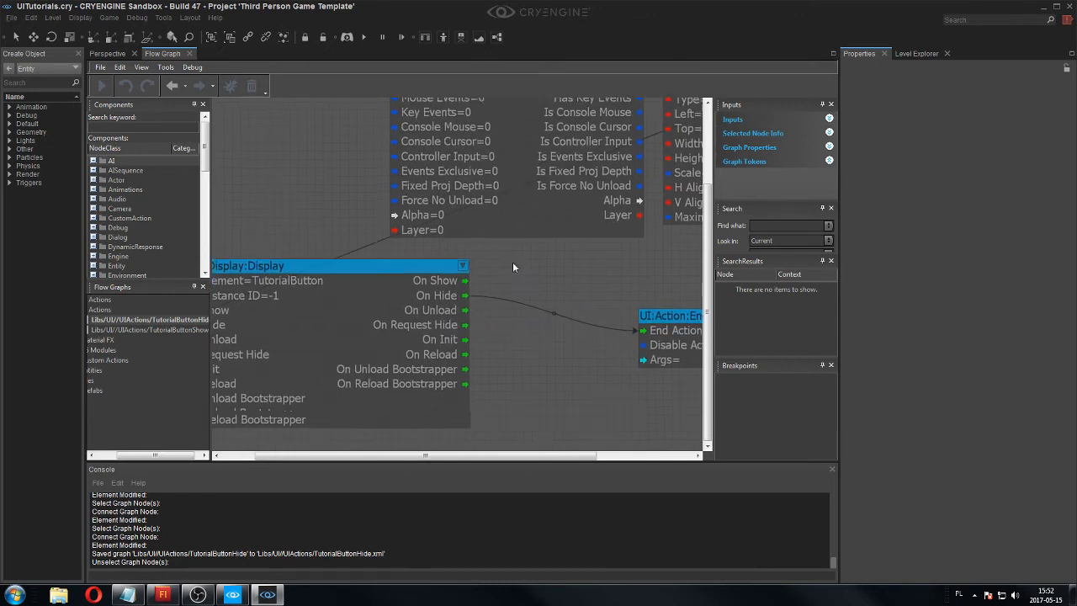
pyautogui.moveTo(604, 287); pyautogui.dragTo(371, 161)
pyautogui.rightClick(457, 209)
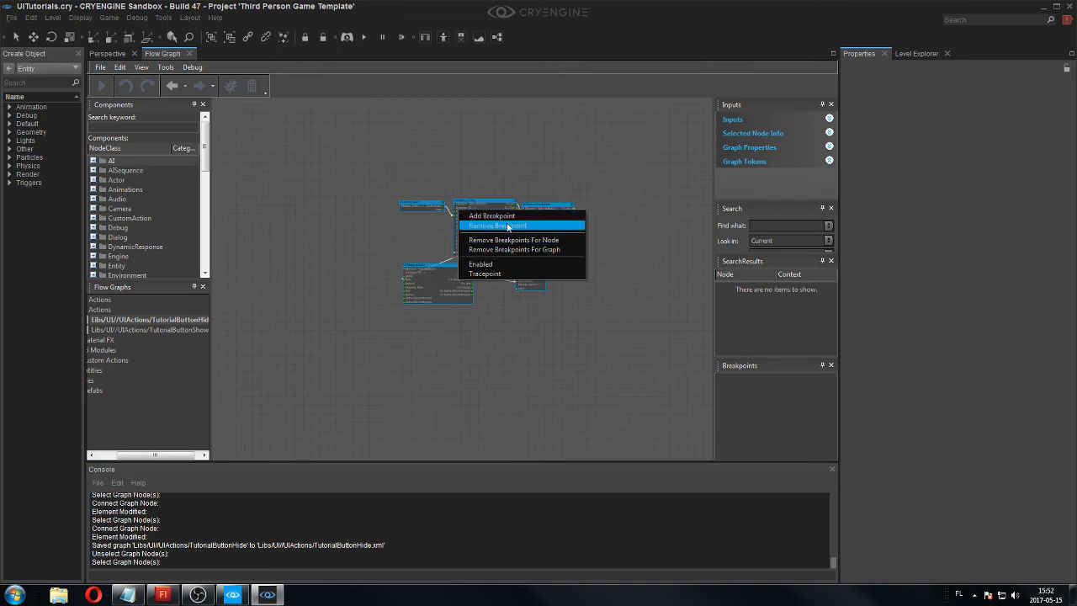
pyautogui.click(120, 68)
pyautogui.click(141, 124)
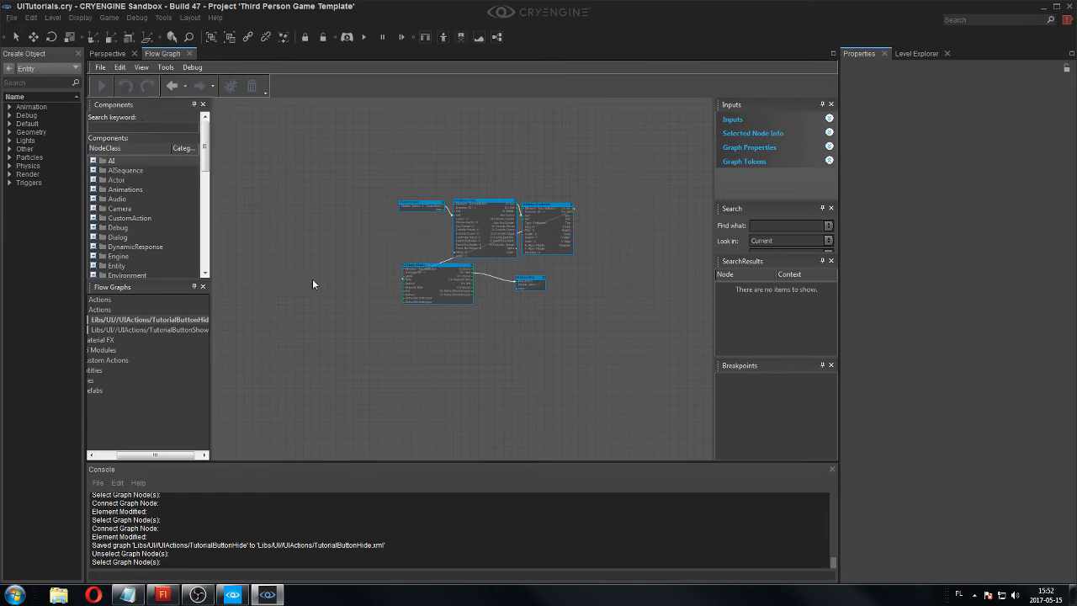
# Paste the copied nodes with their links into the TutorialButtonShow graph and clear the selection.
pyautogui.scroll(4, 370, 284)
pyautogui.click(164, 330)
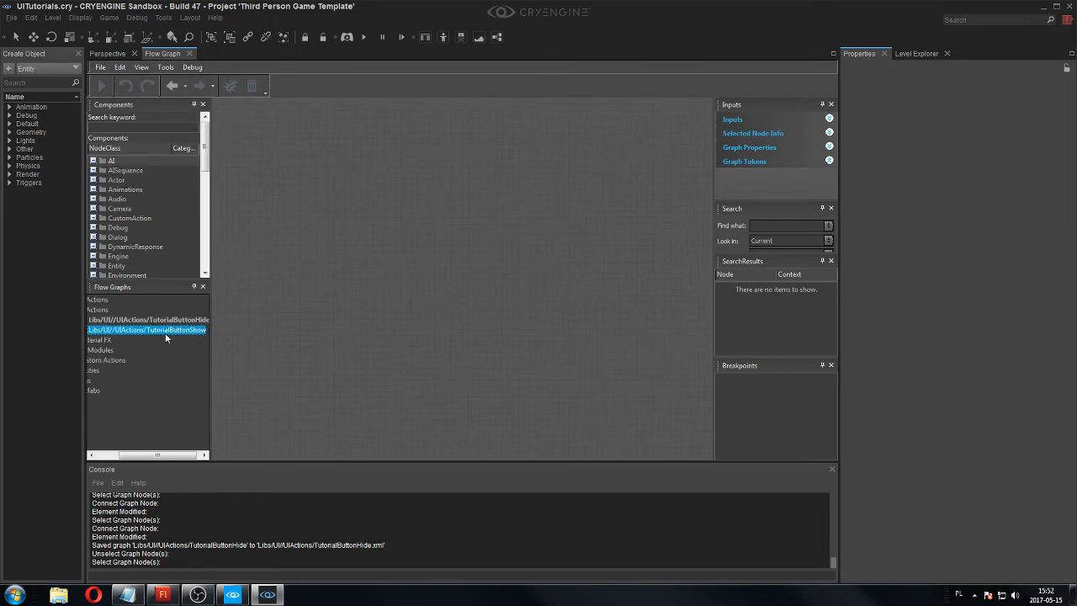
pyautogui.rightClick(336, 206)
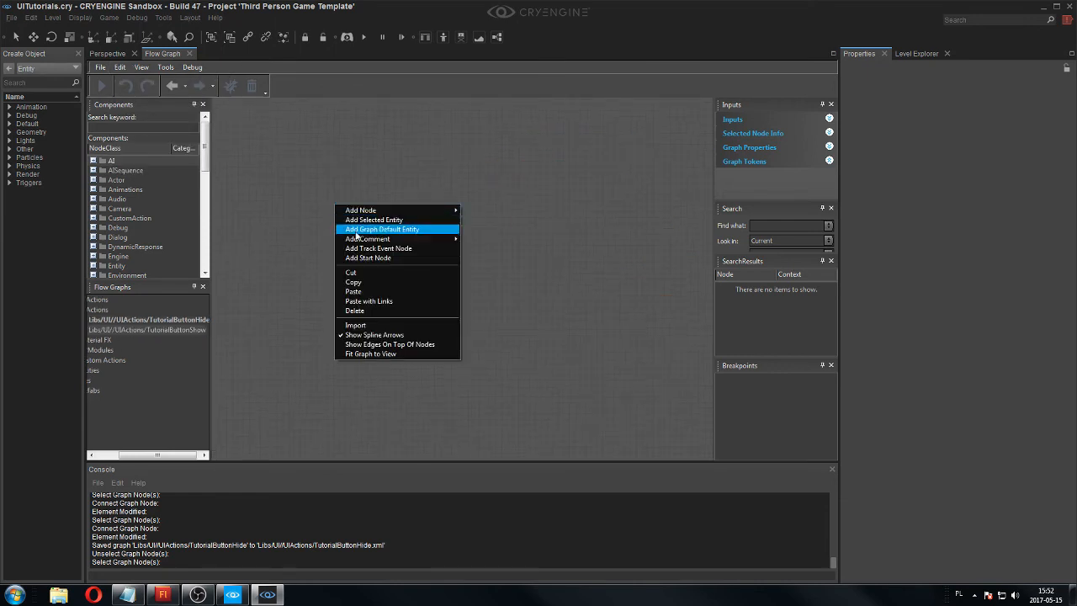
pyautogui.click(386, 302)
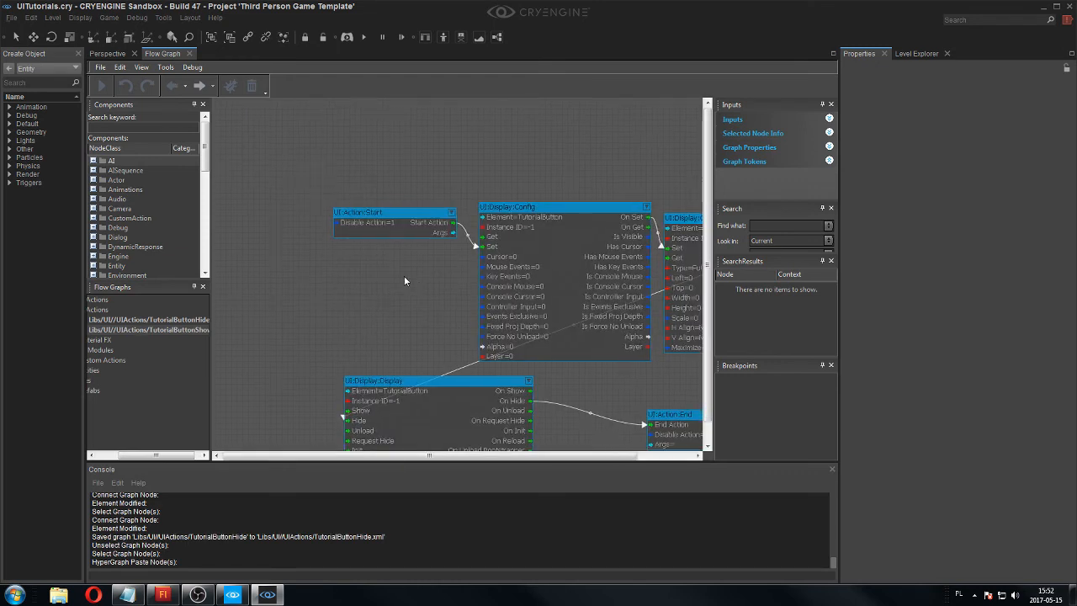
pyautogui.moveTo(403, 275); pyautogui.dragTo(295, 233, button='right')
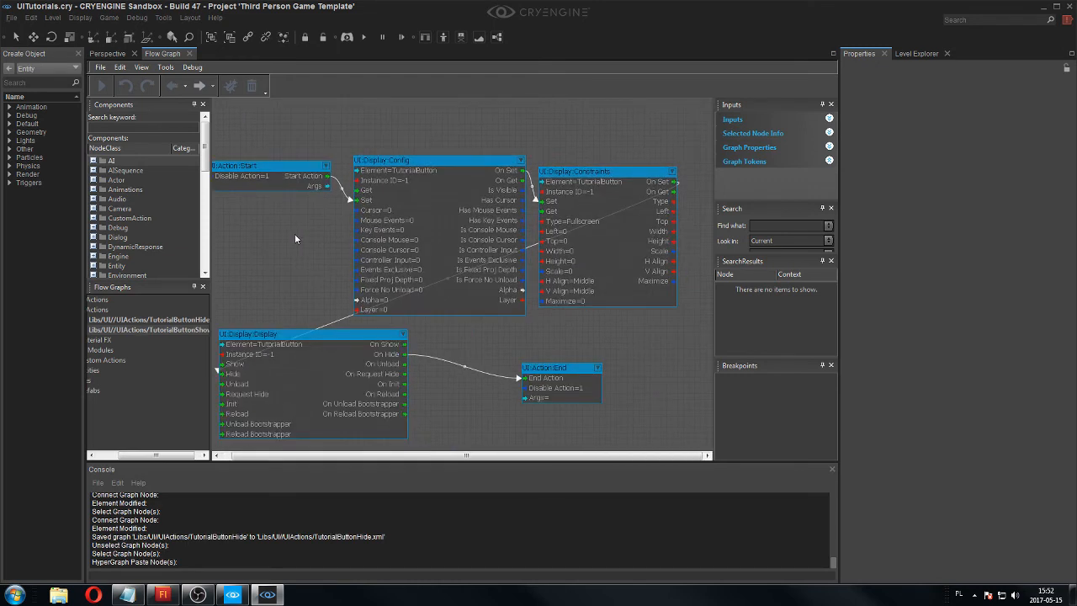
pyautogui.click(573, 309)
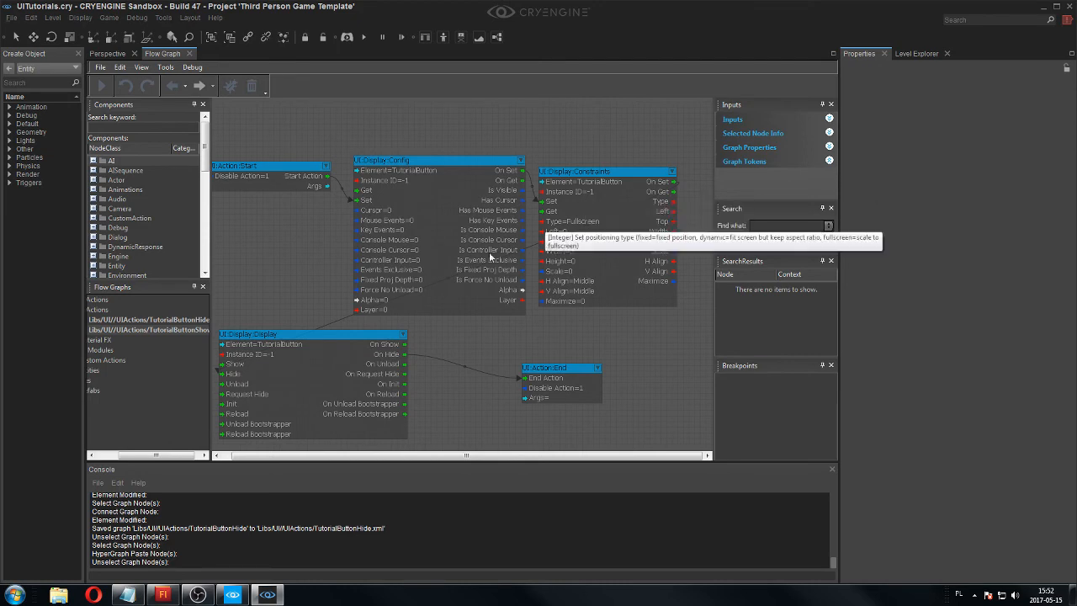
# Rewire the UI:Display:Display node to use its Show input, and connect On Show to End Action.
pyautogui.moveTo(488, 252); pyautogui.dragTo(528, 226, button='right')
pyautogui.click(275, 350)
pyautogui.moveTo(275, 350); pyautogui.dragTo(274, 341)
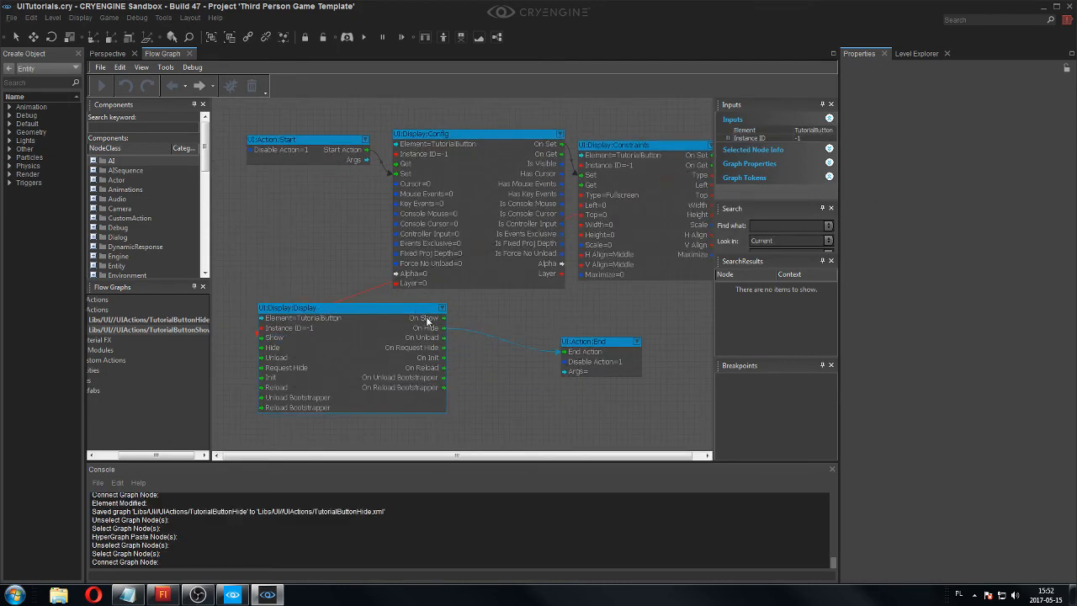
pyautogui.moveTo(437, 321); pyautogui.dragTo(579, 354)
pyautogui.moveTo(531, 292); pyautogui.dragTo(502, 313, button='right')
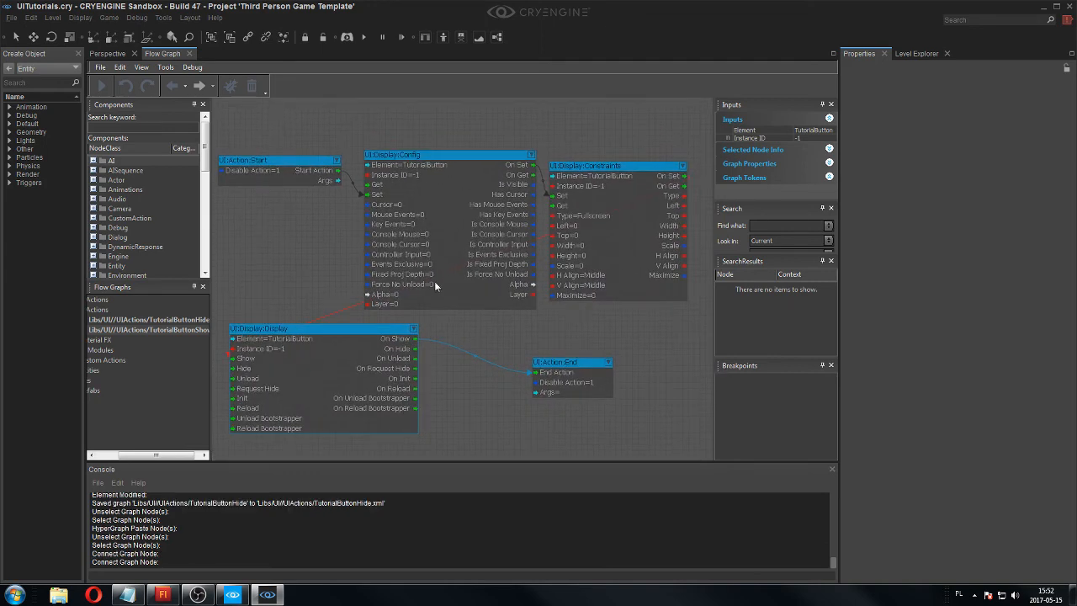
pyautogui.scroll(5, 423, 286)
pyautogui.moveTo(385, 216); pyautogui.dragTo(420, 258, button='right')
pyautogui.scroll(3, 420, 258)
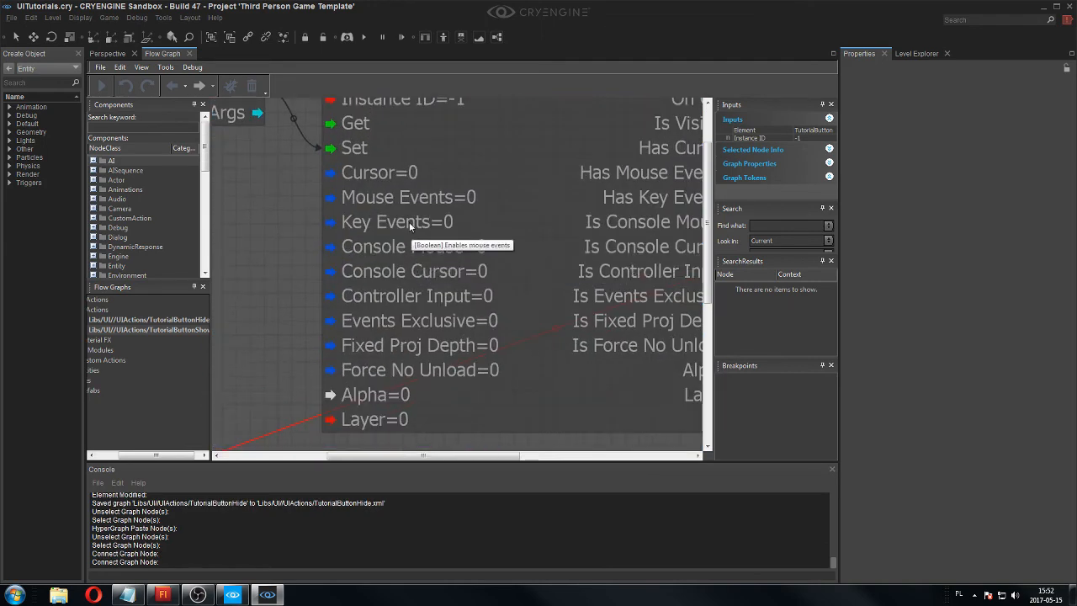
pyautogui.doubleClick(412, 173)
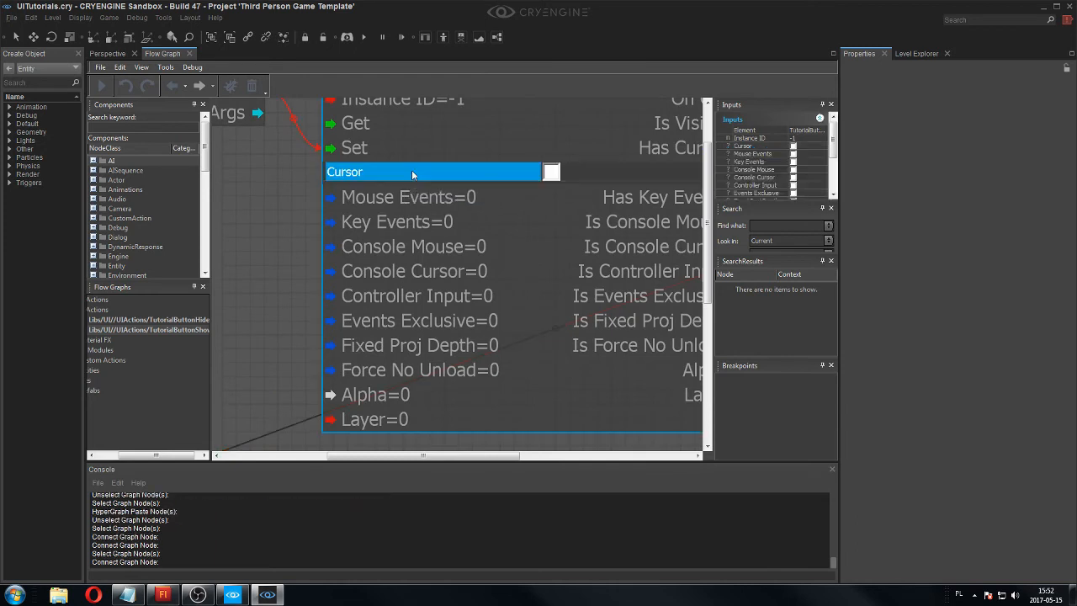
pyautogui.click(551, 173)
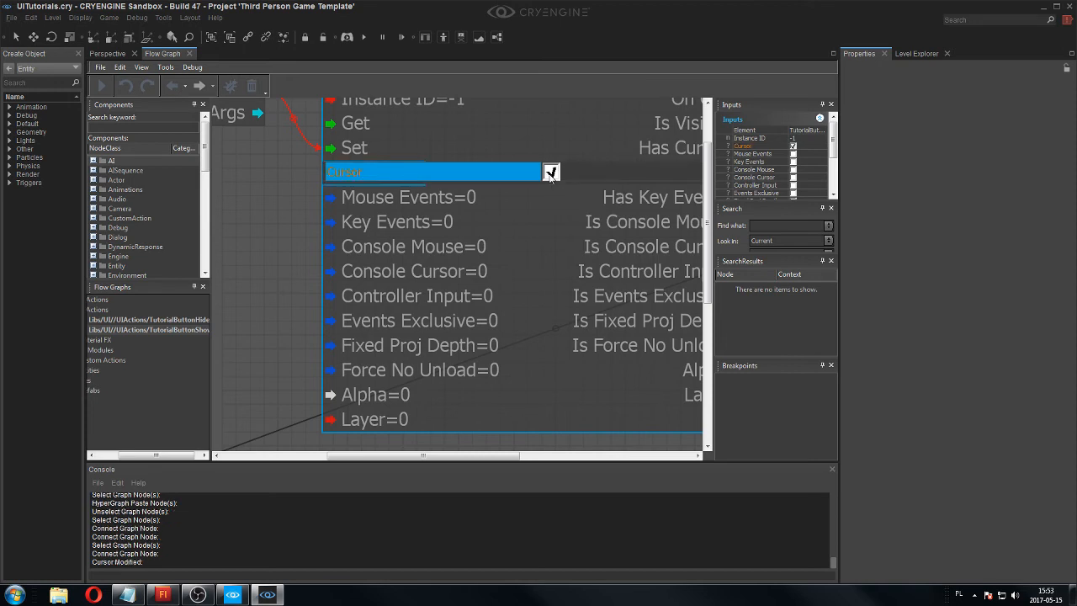
pyautogui.click(552, 173)
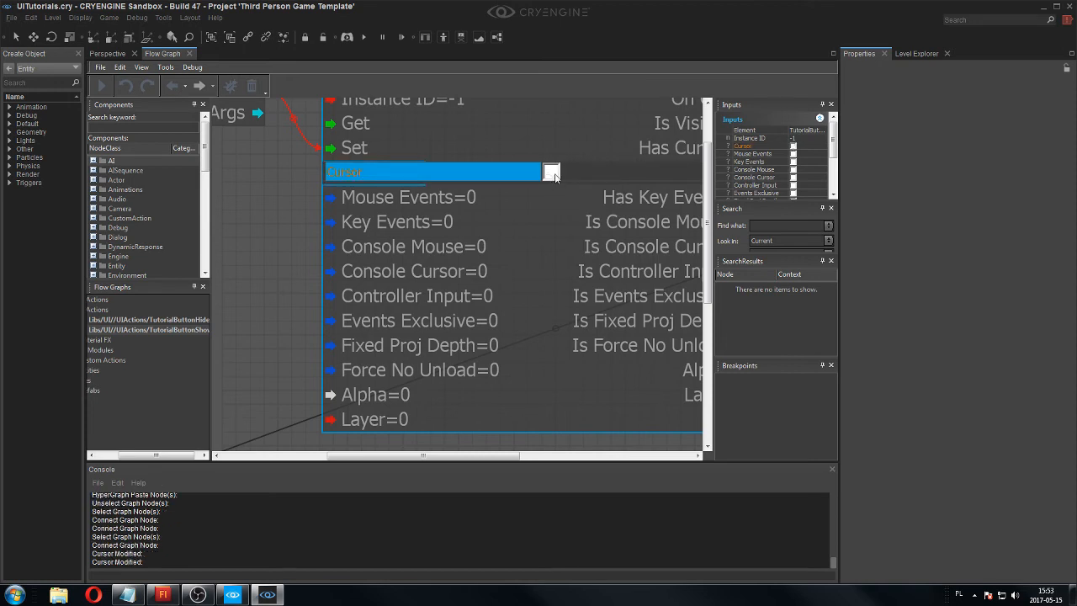
# Enable Mouse Events on the UI:Display:Config node of the show graph.
pyautogui.click(469, 200)
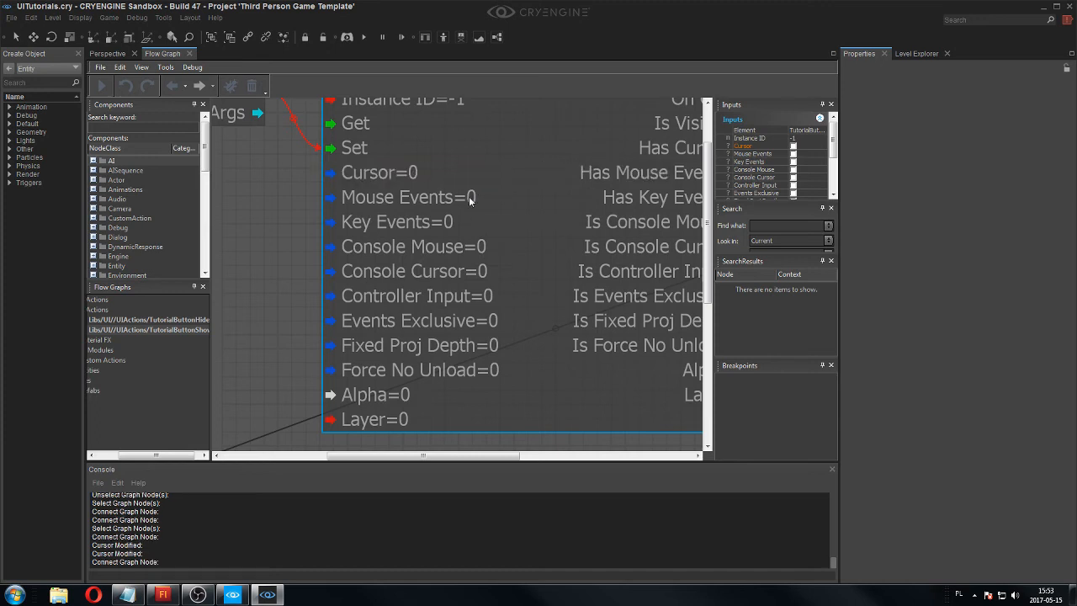
pyautogui.click(469, 200)
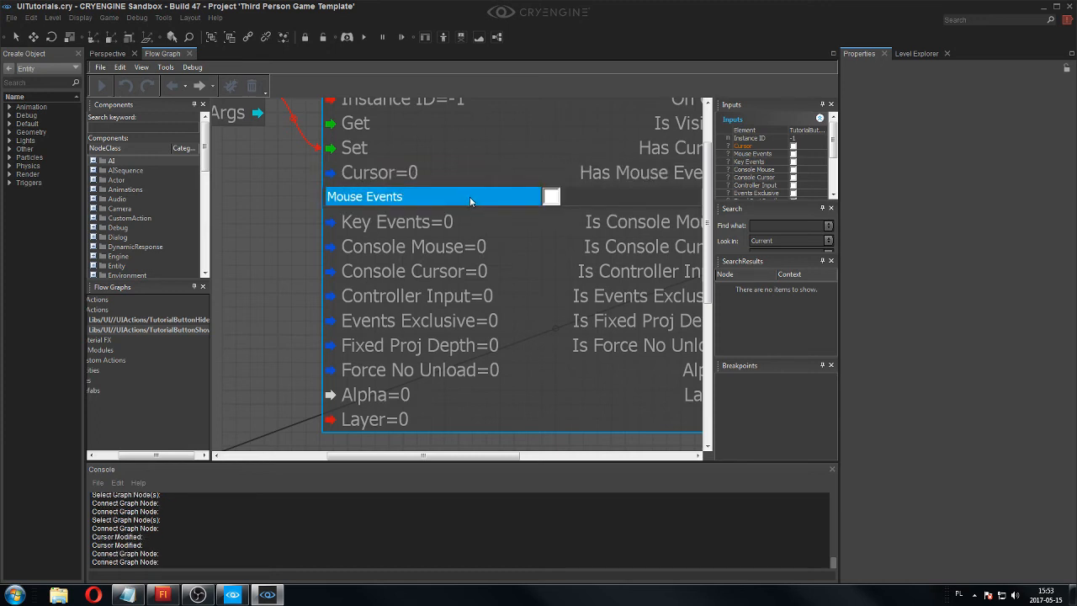
pyautogui.click(553, 198)
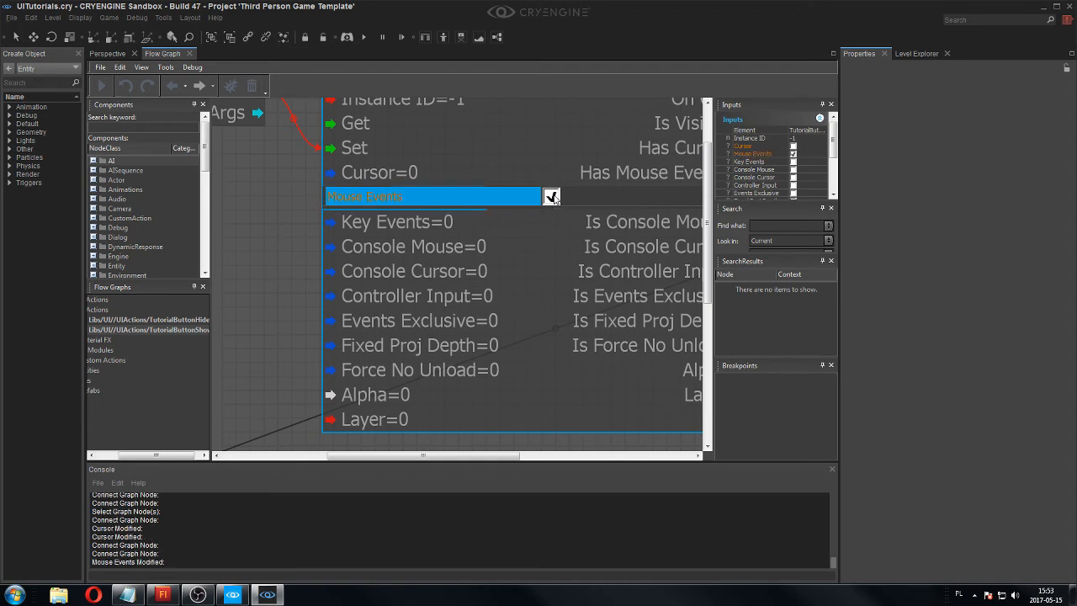
pyautogui.click(508, 161)
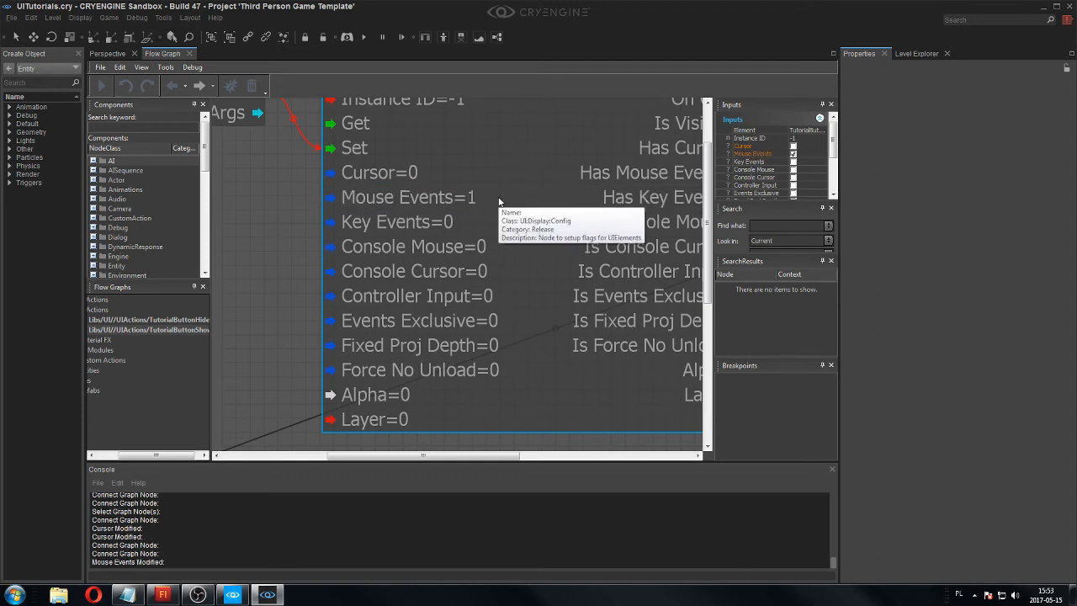
pyautogui.click(440, 200)
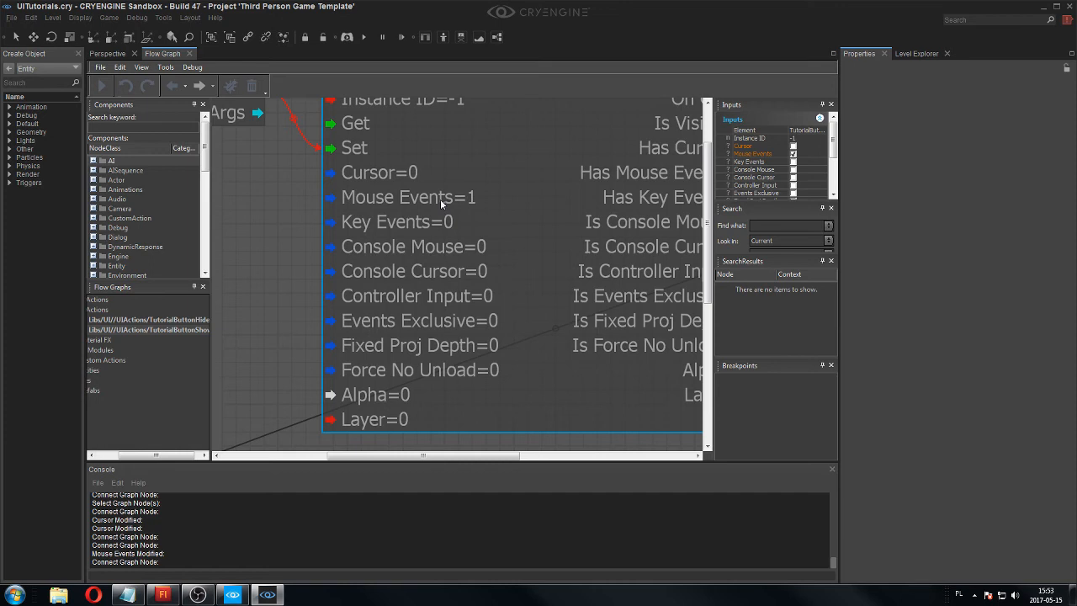
pyautogui.click(457, 199)
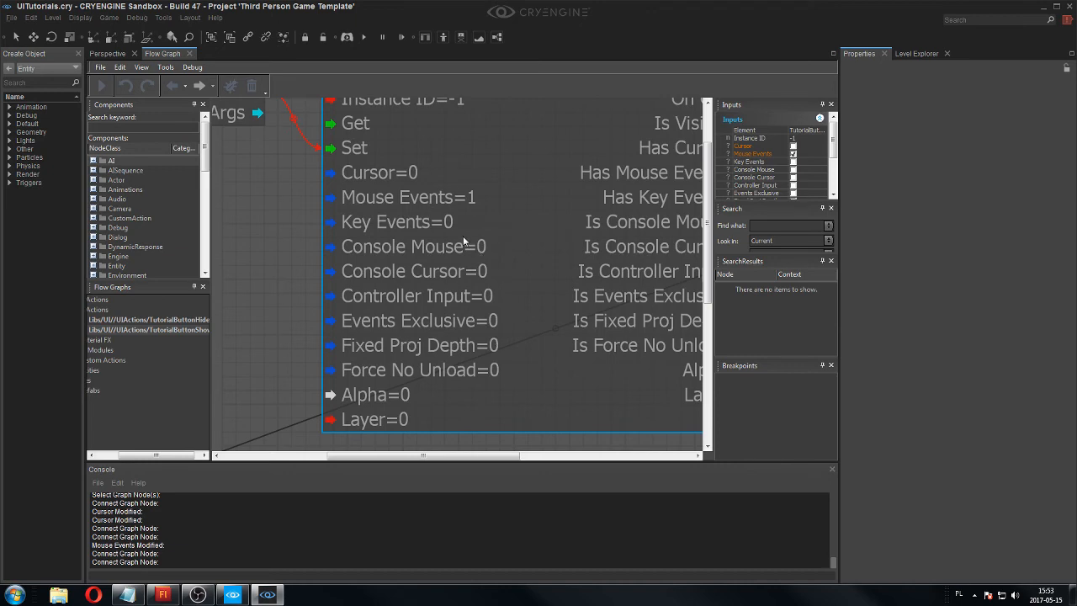
# Review the port values and connections of the Config, Constraints, Display and End nodes in the show graph.
pyautogui.moveTo(470, 228); pyautogui.dragTo(460, 232, button='right')
pyautogui.scroll(-3, 418, 263)
pyautogui.scroll(1, 418, 263)
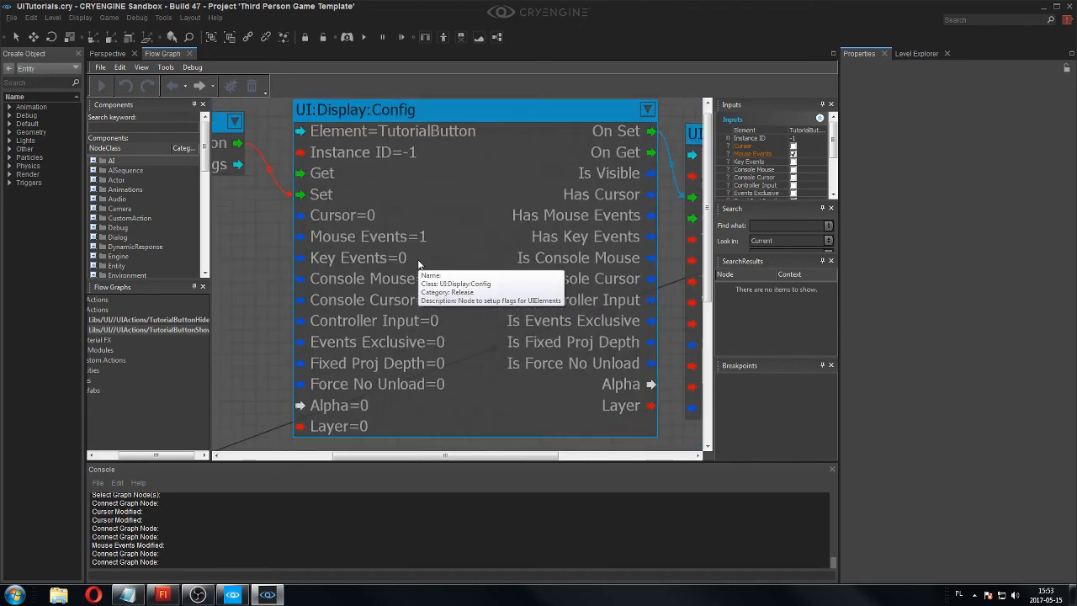
pyautogui.scroll(1, 415, 259)
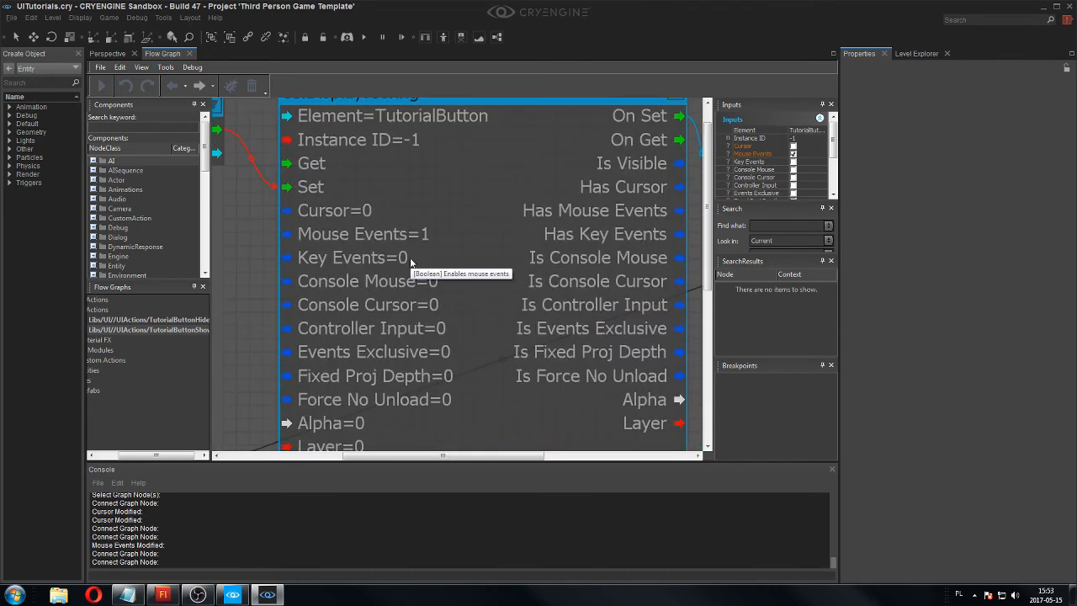
pyautogui.scroll(1, 411, 252)
pyautogui.scroll(-1, 509, 288)
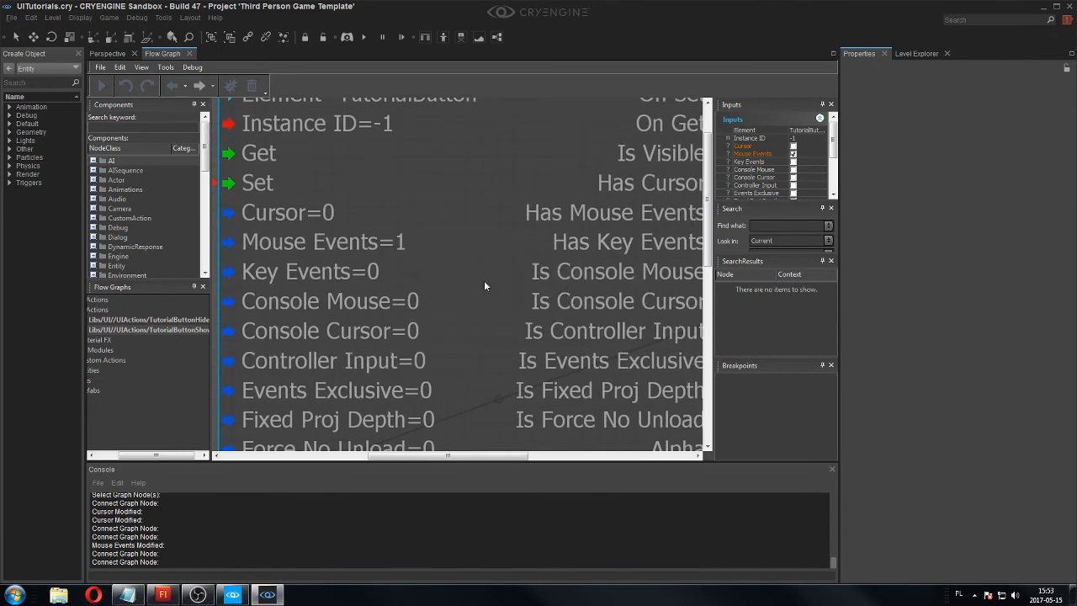
pyautogui.scroll(-1, 474, 285)
pyautogui.moveTo(475, 283); pyautogui.dragTo(370, 283, button='middle')
pyautogui.moveTo(509, 216); pyautogui.dragTo(384, 230, button='middle')
pyautogui.scroll(2, 492, 269)
pyautogui.moveTo(575, 289); pyautogui.dragTo(654, 170, button='middle')
pyautogui.scroll(-4, 518, 279)
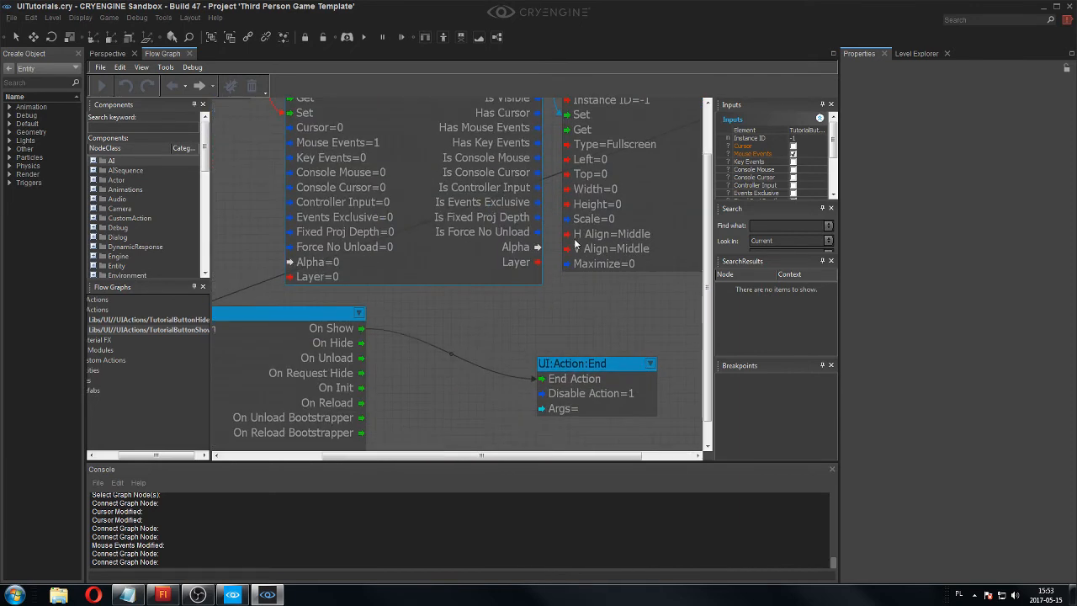
pyautogui.scroll(-3, 434, 285)
# Save all external graphs and close the Flow Graph editor.
pyautogui.click(100, 67)
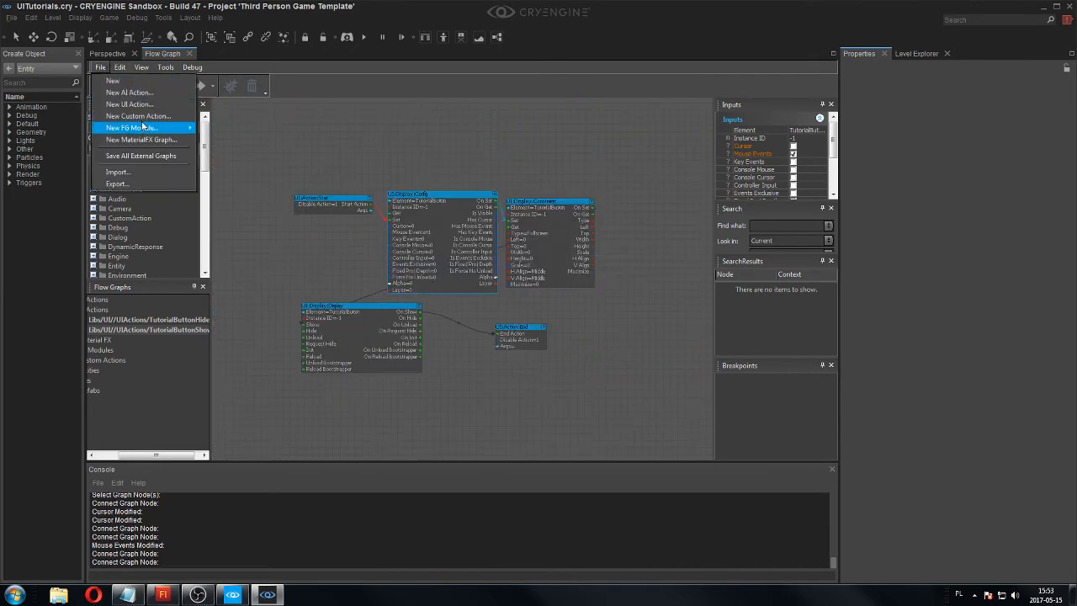
pyautogui.click(154, 156)
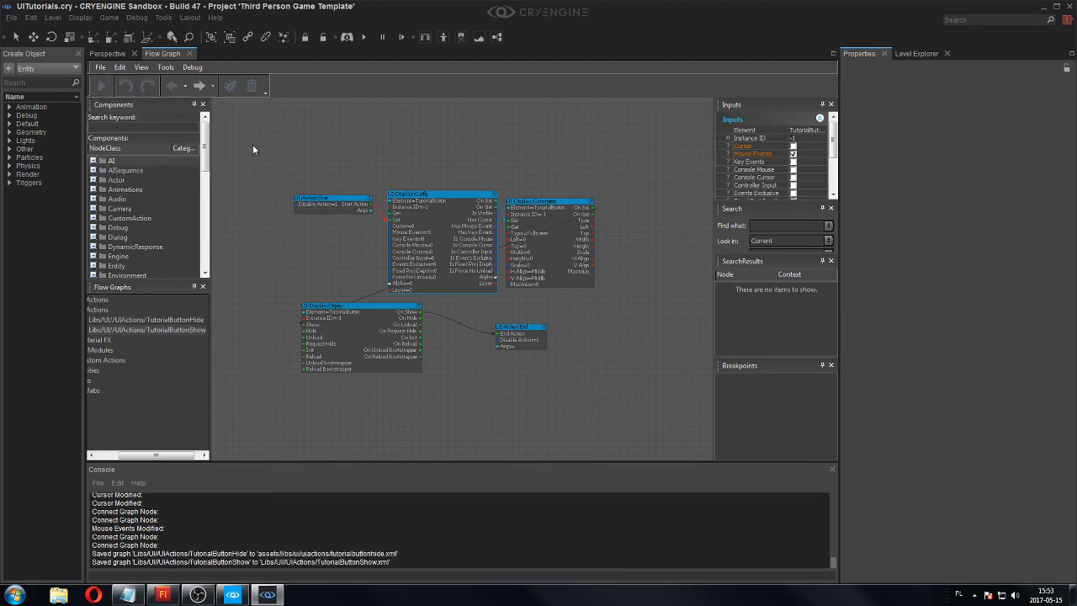
pyautogui.scroll(1, 286, 132)
pyautogui.scroll(4, 345, 204)
pyautogui.moveTo(354, 145); pyautogui.dragTo(377, 115, button='right')
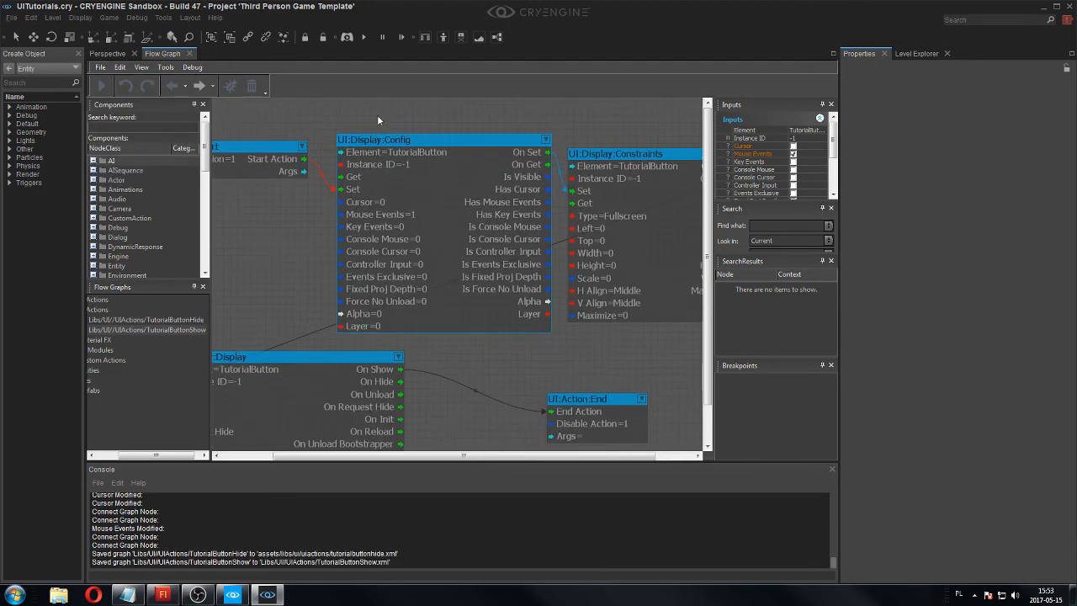
pyautogui.scroll(-2, 379, 185)
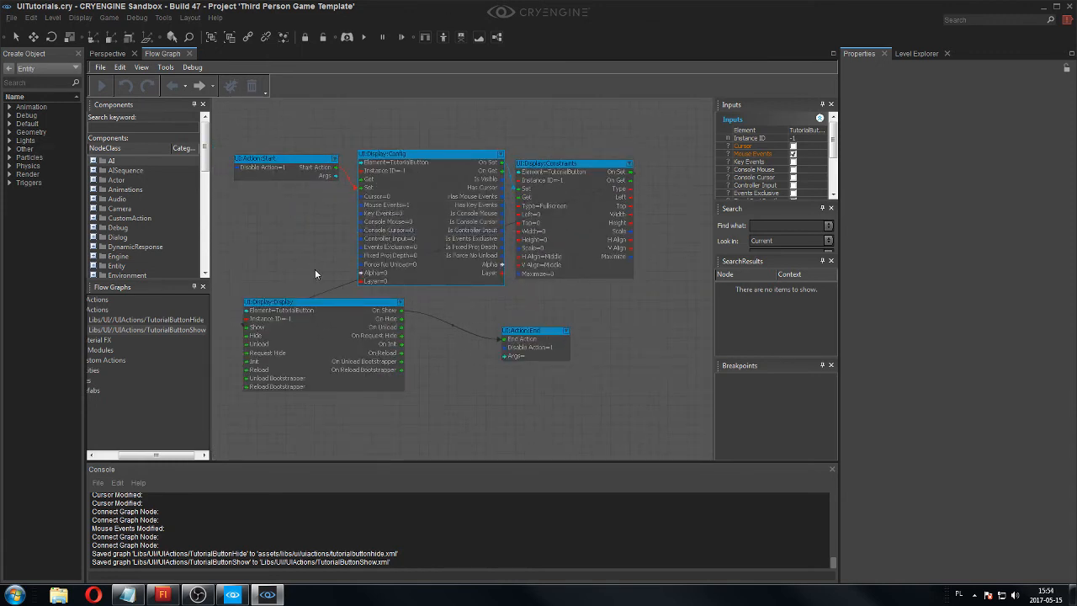
pyautogui.moveTo(366, 202); pyautogui.dragTo(391, 211, button='right')
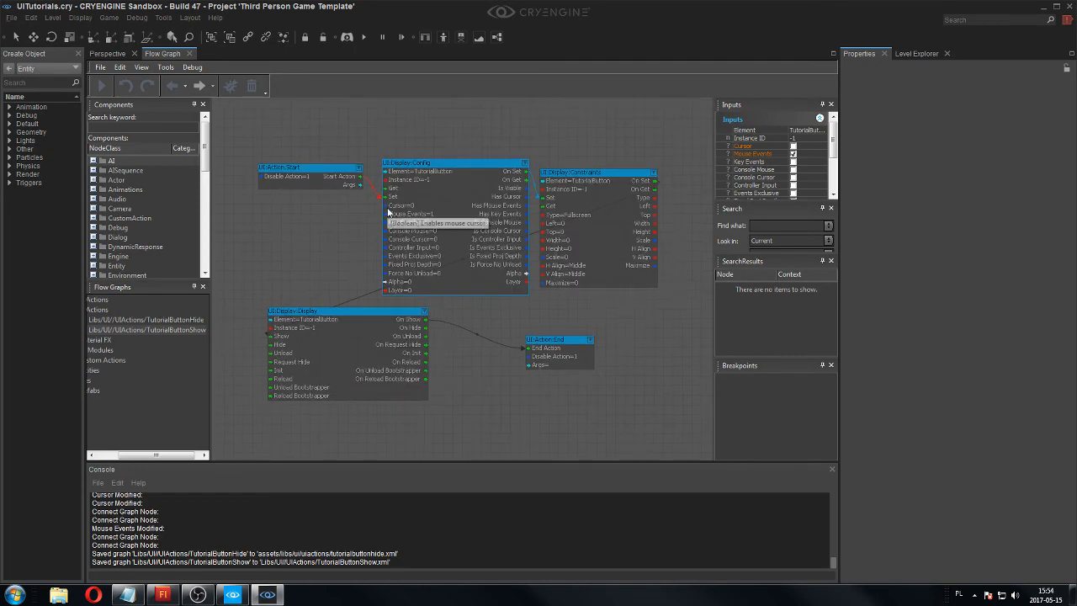
pyautogui.click(190, 54)
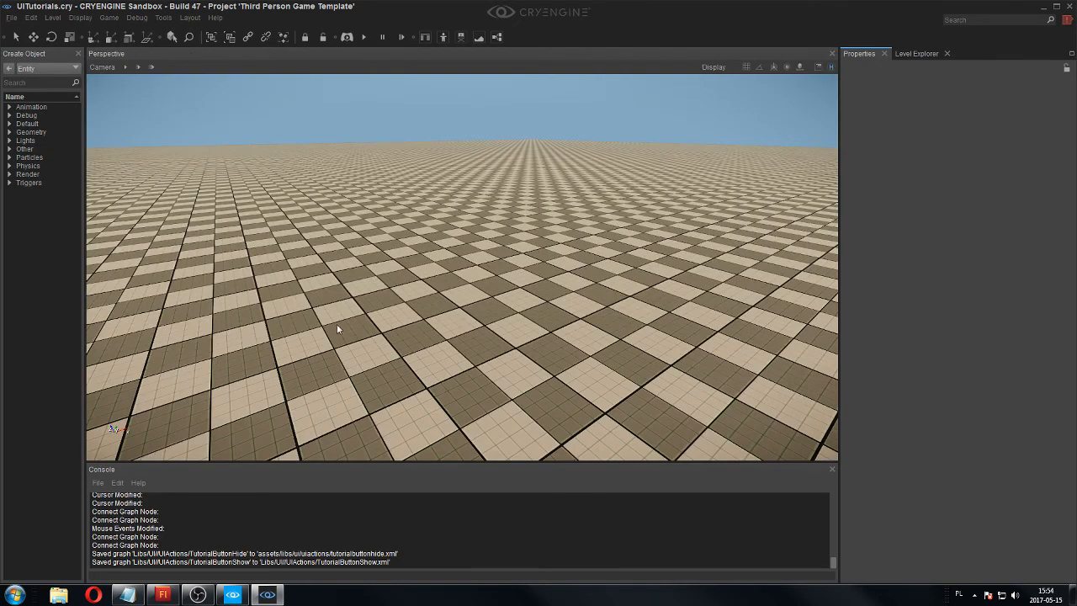
# Place a SpawnPoint entity from the Default category on the ground at about X 64.7, Y 67.7, Z 32.
pyautogui.scroll(-2, 338, 311)
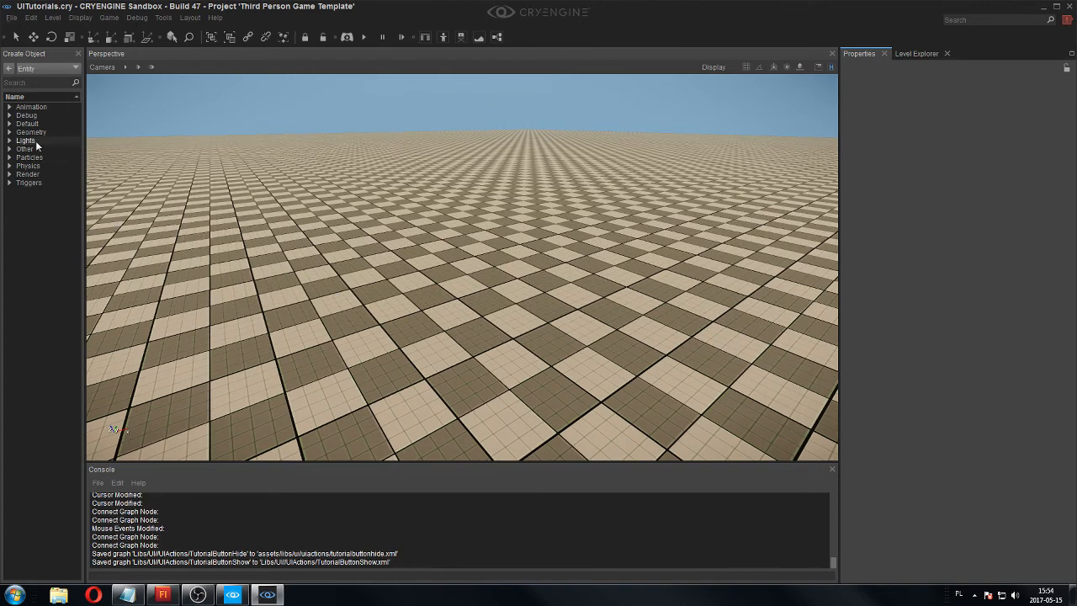
pyautogui.click(37, 150)
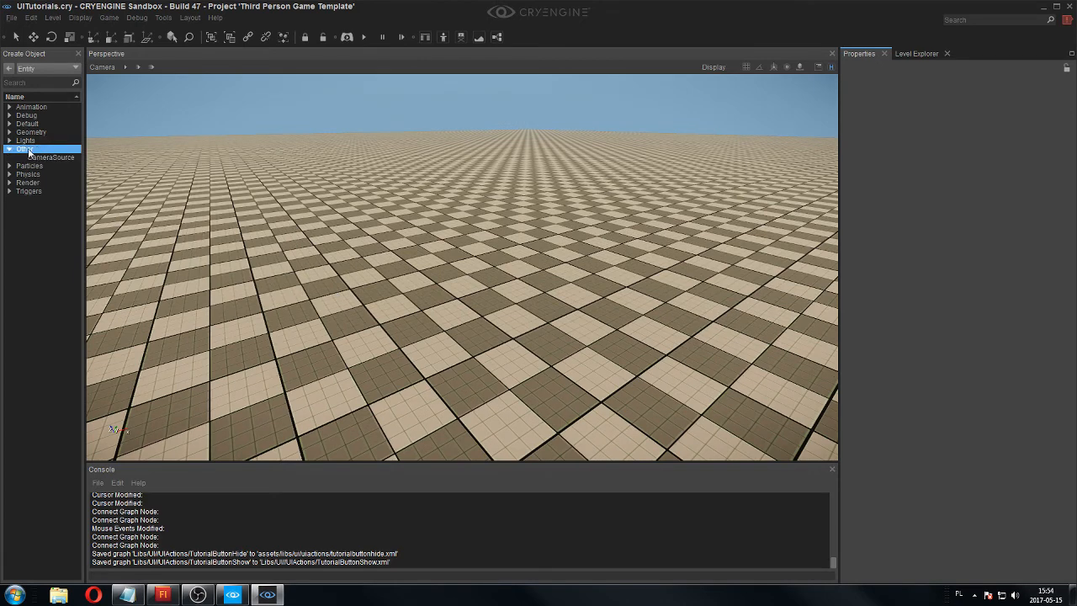
pyautogui.doubleClick(32, 125)
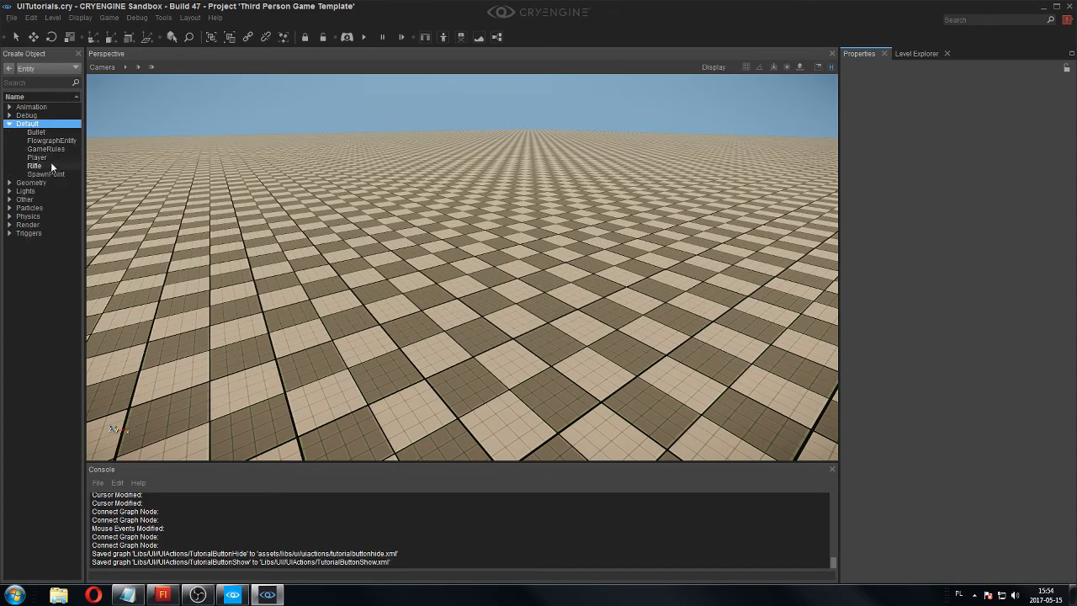
pyautogui.click(51, 167)
pyautogui.click(52, 173)
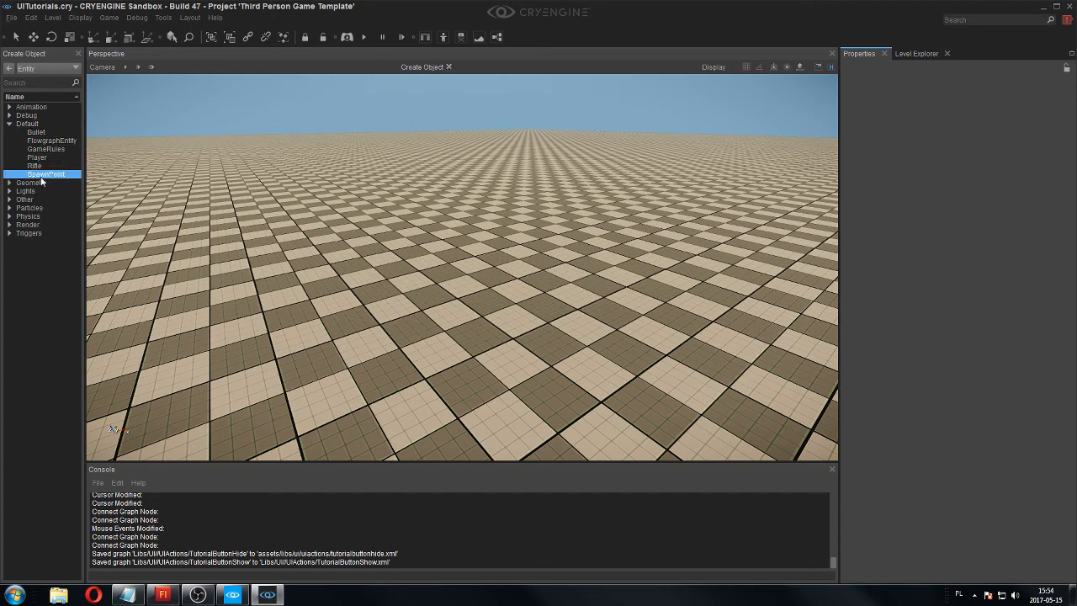
pyautogui.moveTo(48, 176); pyautogui.dragTo(337, 309)
pyautogui.moveTo(250, 229); pyautogui.dragTo(459, 387)
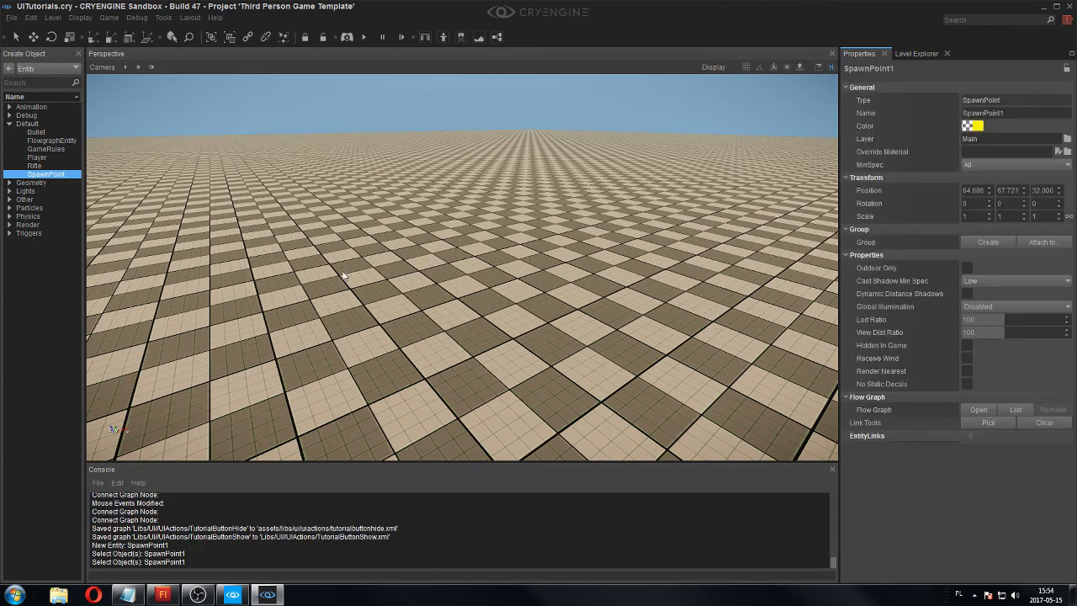
# Create a flow graph for the spawn point under the group name Spawn.
pyautogui.click(993, 413)
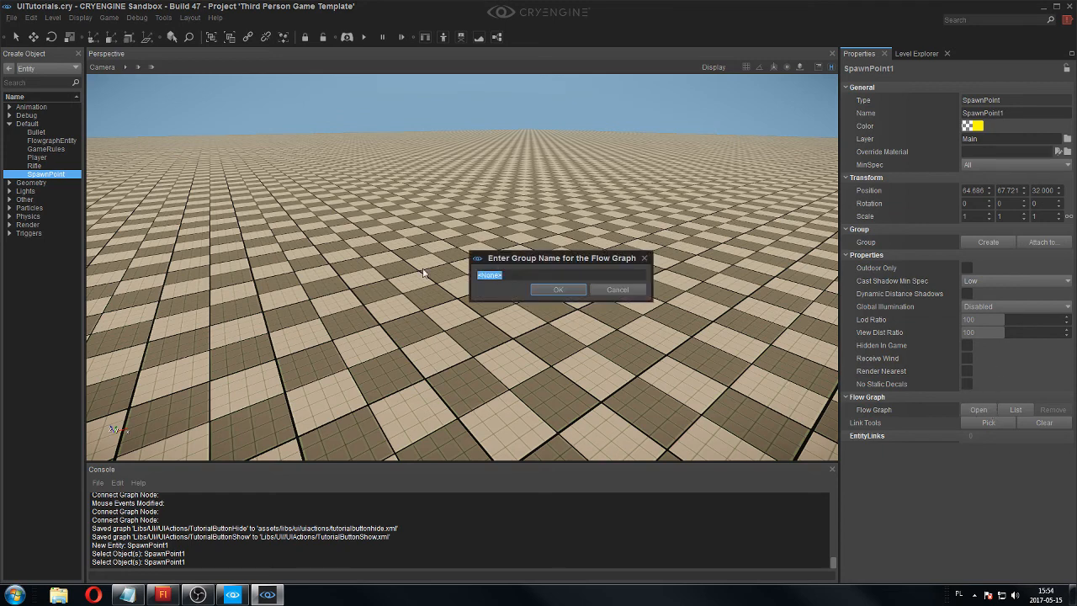
pyautogui.write('Spawn')
pyautogui.click(576, 291)
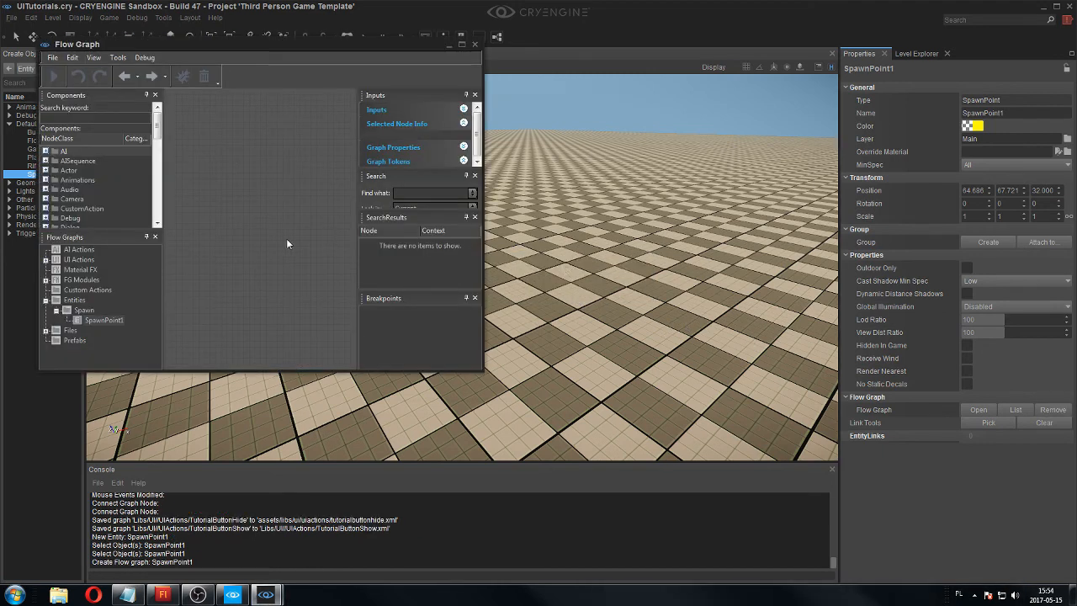
# Reopen the spawn point's flow graph and dock the Flow Graph editor alongside the Perspective viewport.
pyautogui.moveTo(482, 329); pyautogui.dragTo(671, 329)
pyautogui.click(665, 43)
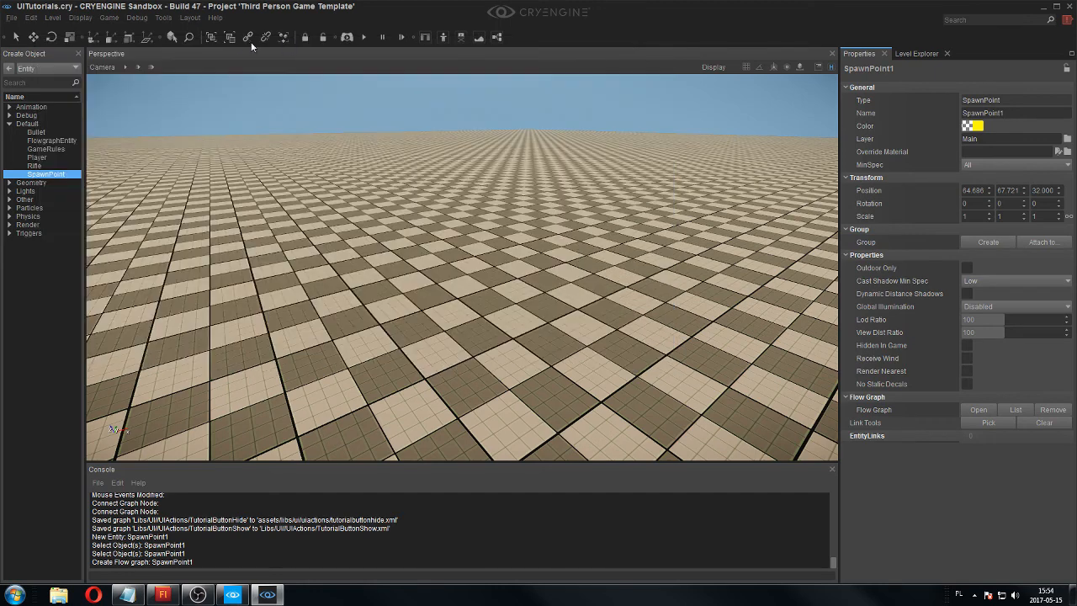
pyautogui.click(979, 410)
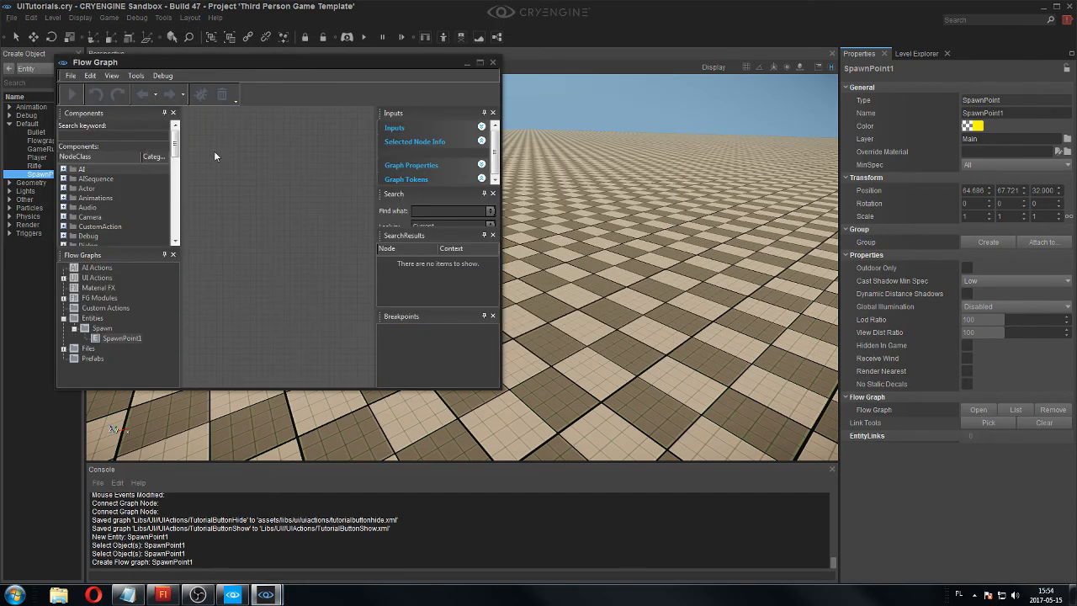
pyautogui.moveTo(217, 62); pyautogui.dragTo(174, 53)
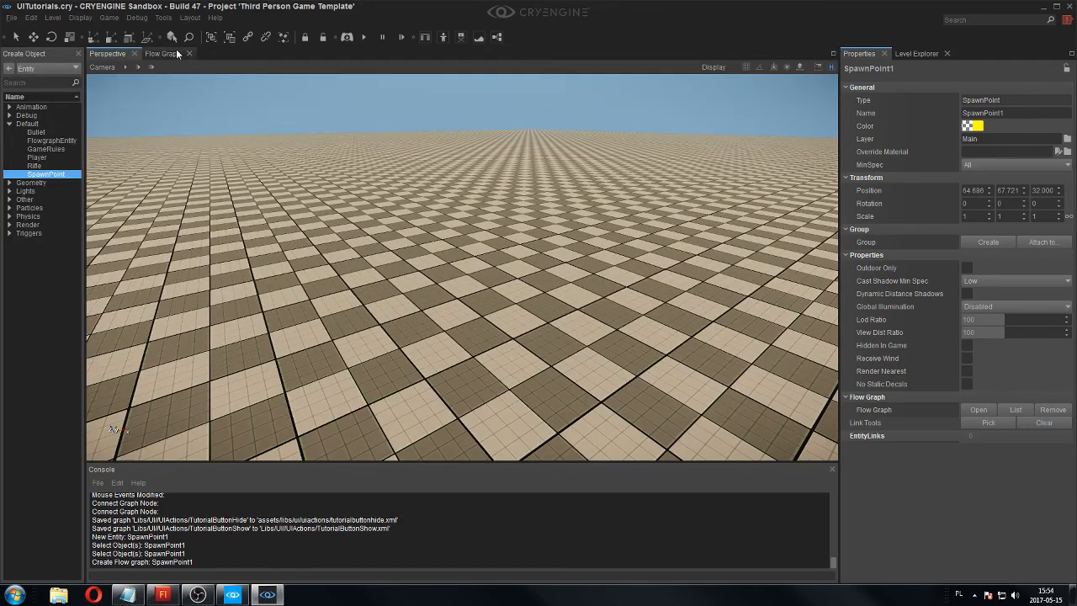
pyautogui.click(176, 53)
# Add a Game:Start node and a UI:Action:Control node to the spawn point's graph.
pyautogui.rightClick(270, 160)
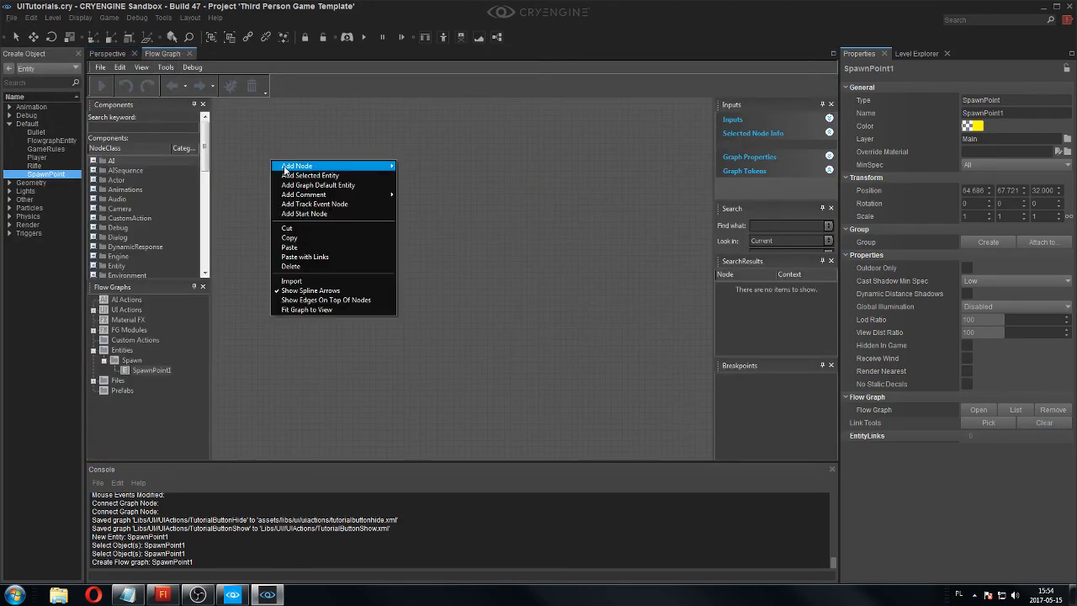
pyautogui.click(304, 214)
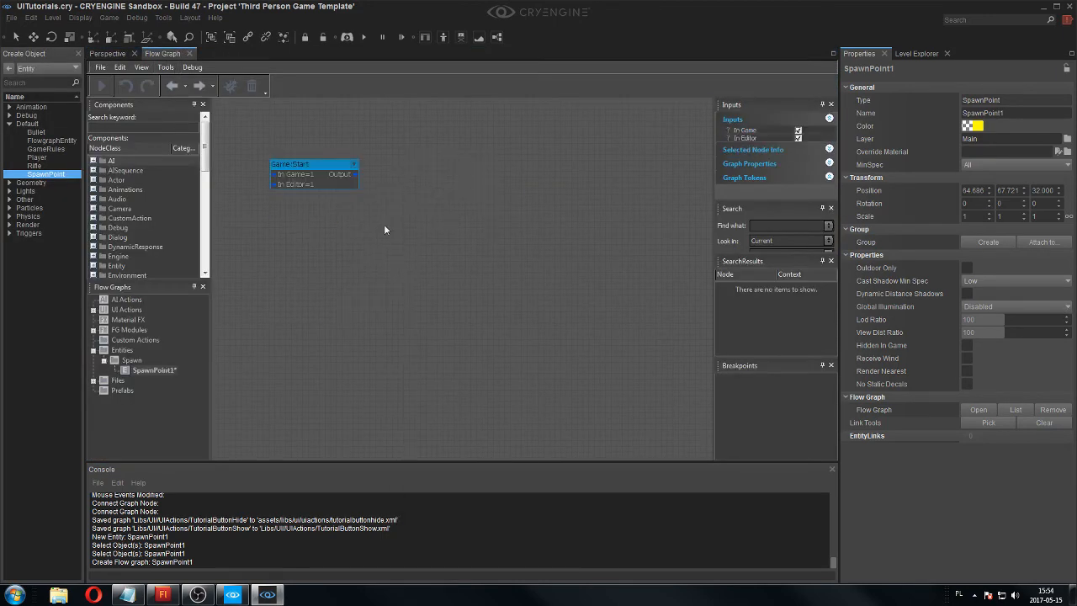
pyautogui.rightClick(411, 169)
pyautogui.moveTo(445, 174)
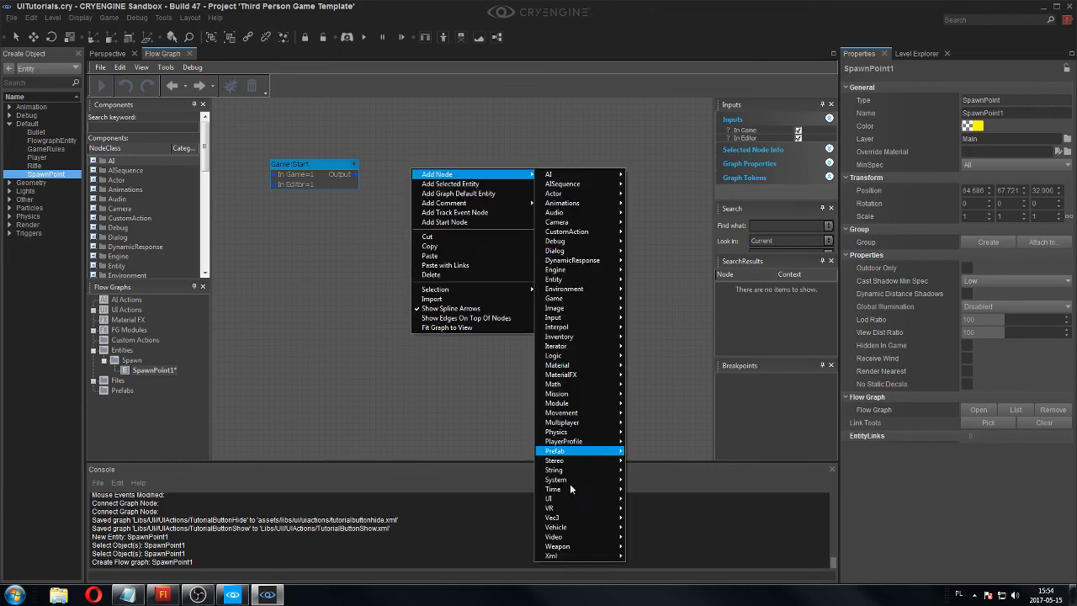
pyautogui.moveTo(572, 498)
pyautogui.moveTo(643, 499)
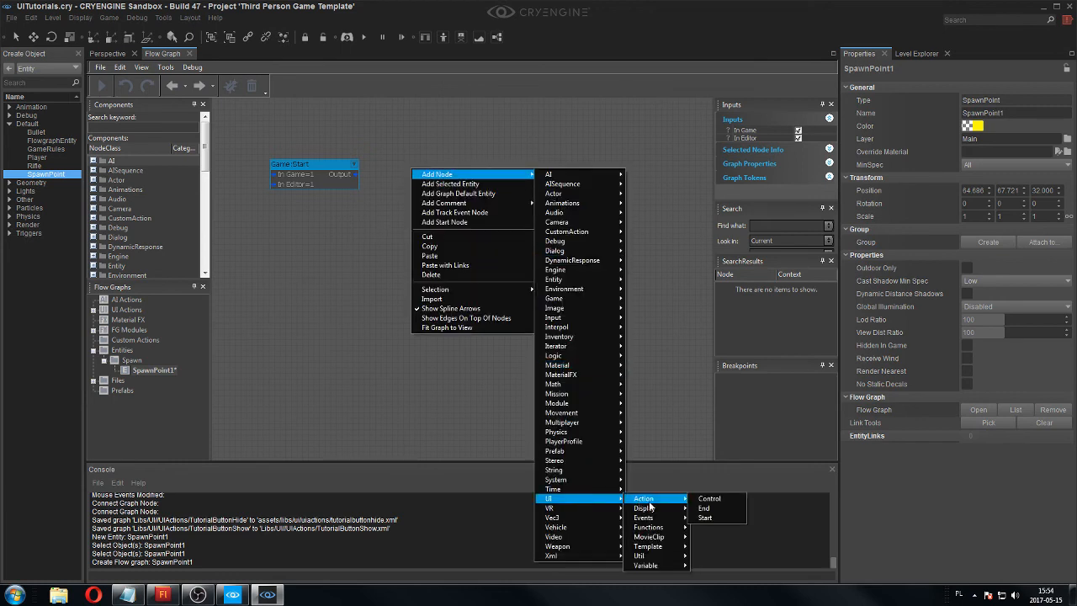
pyautogui.click(709, 498)
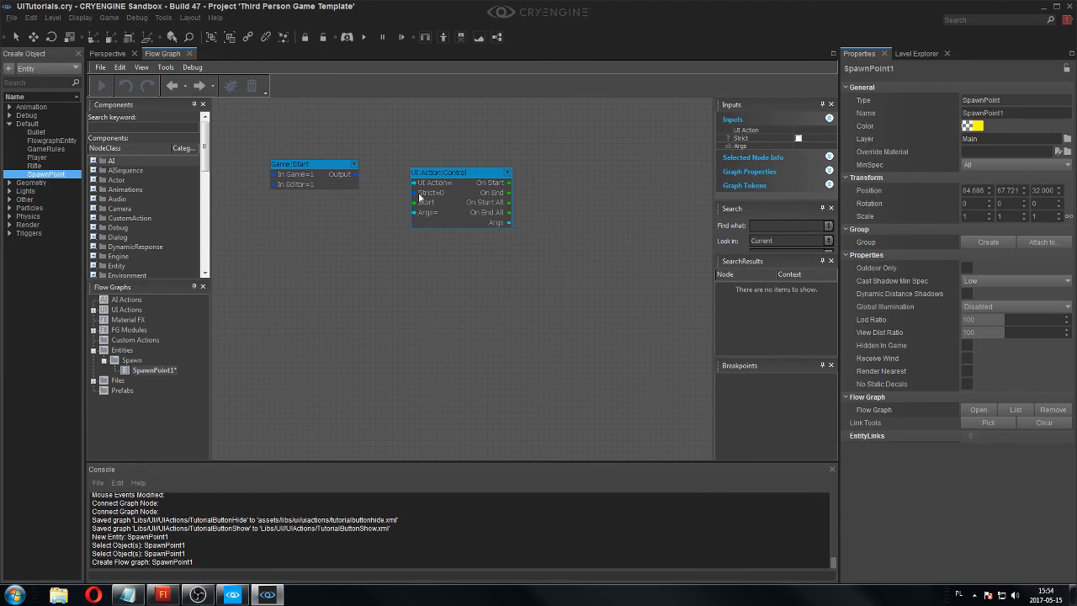
# Connect the Output of Game:Start to the Start input of UI:Action:Control.
pyautogui.scroll(3, 402, 138)
pyautogui.click(277, 200)
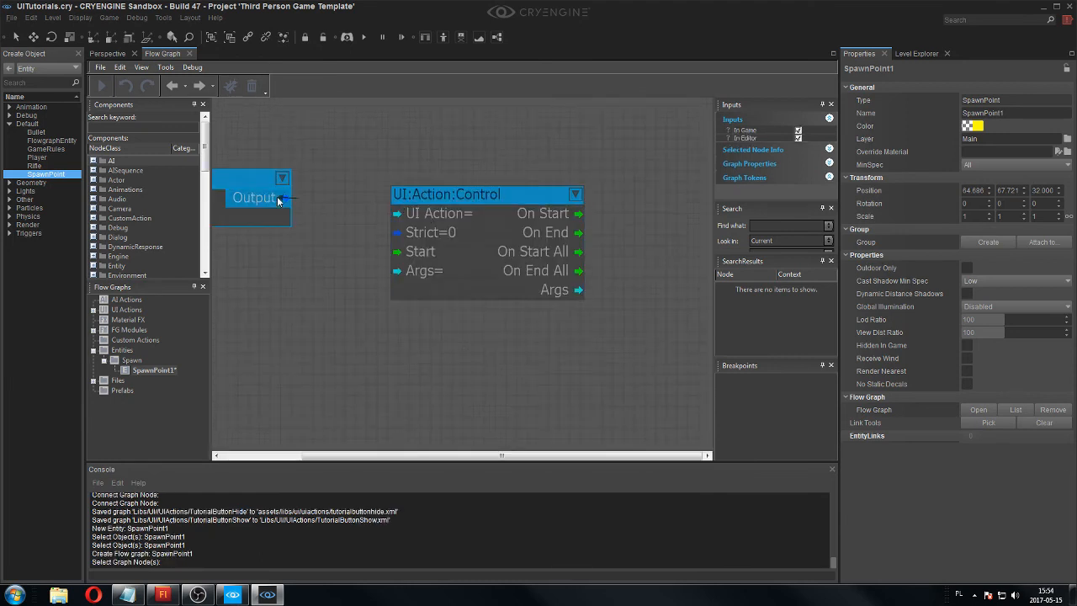
pyautogui.moveTo(278, 200); pyautogui.dragTo(414, 257)
pyautogui.moveTo(345, 247); pyautogui.dragTo(451, 275, button='middle')
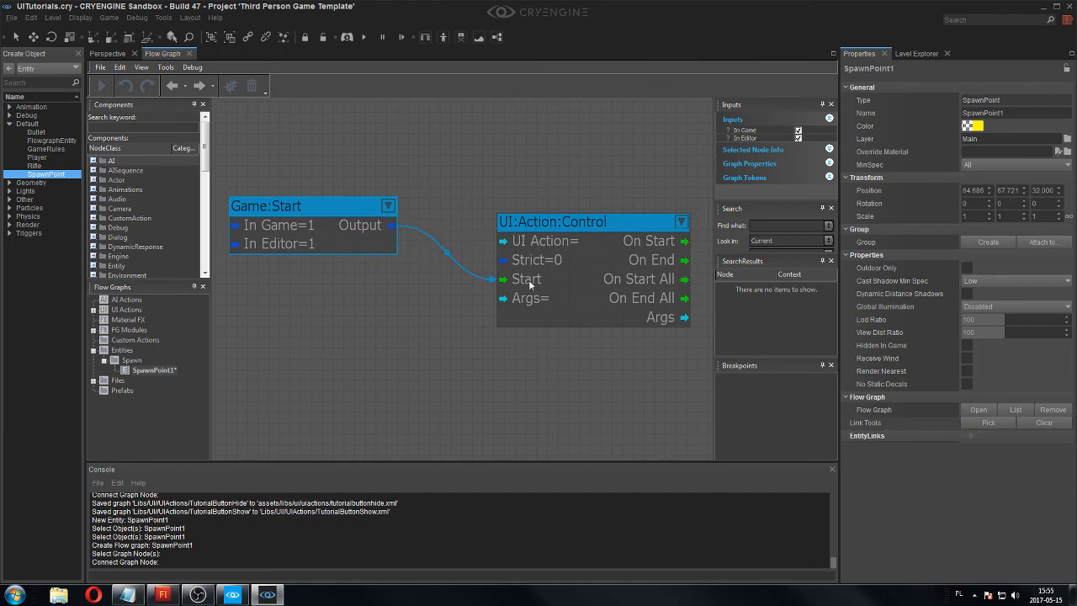
# Set the UI Action of the UI:Action:Control node to TutorialButtonShow.
pyautogui.scroll(-2, 483, 234)
pyautogui.moveTo(488, 174); pyautogui.dragTo(423, 173, button='middle')
pyautogui.scroll(2, 452, 235)
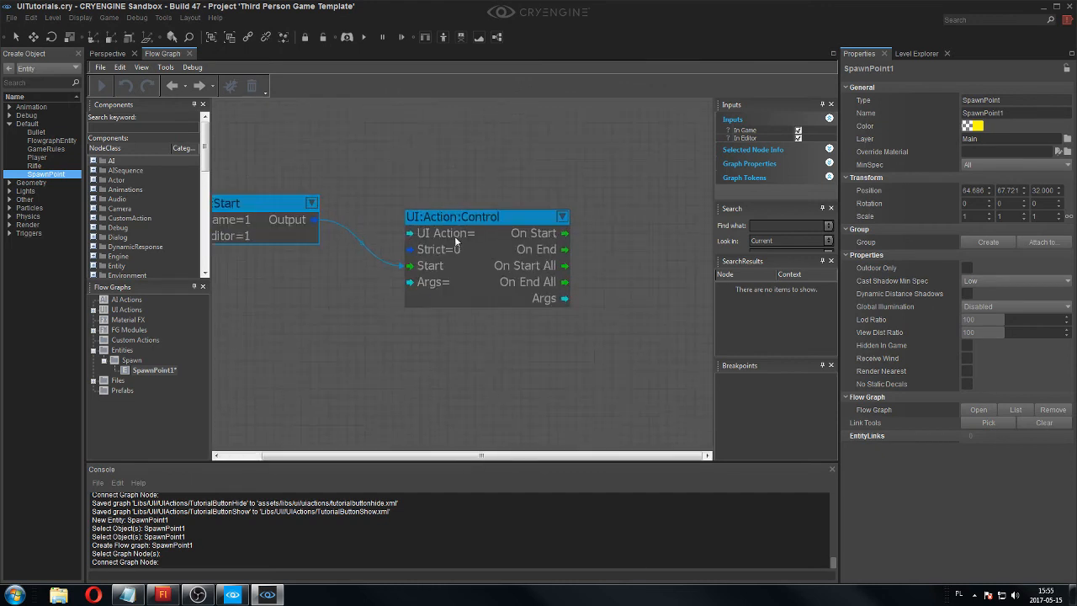
pyautogui.doubleClick(458, 236)
pyautogui.click(568, 231)
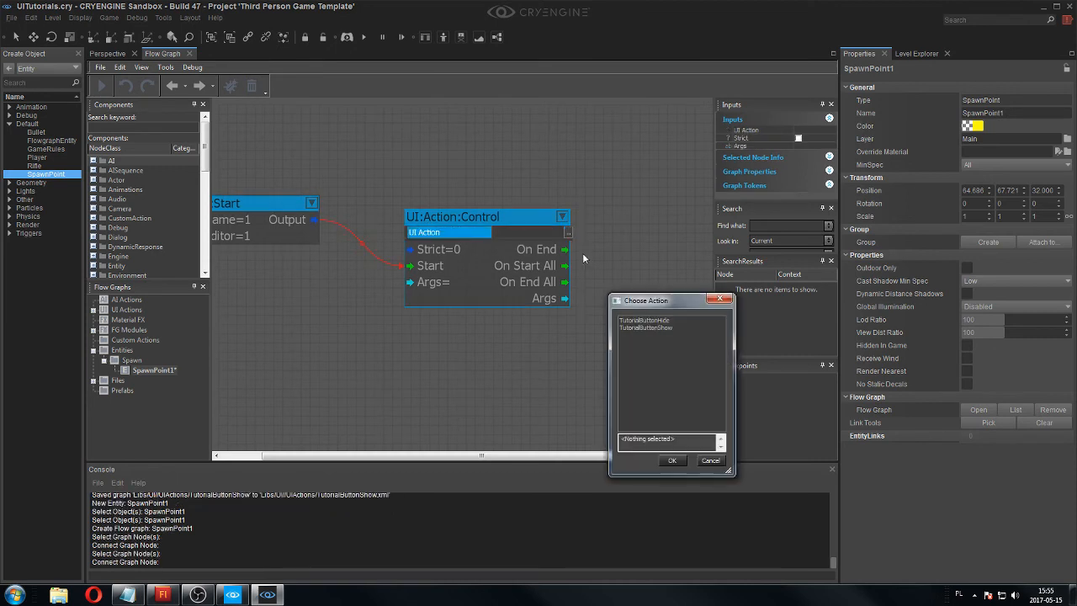
pyautogui.click(650, 328)
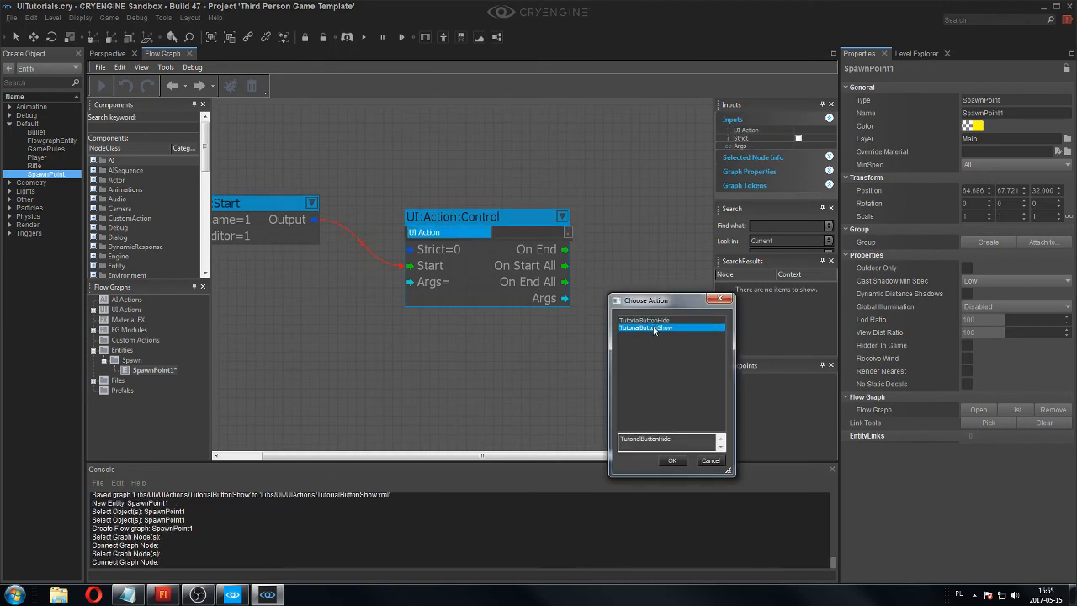
pyautogui.click(680, 465)
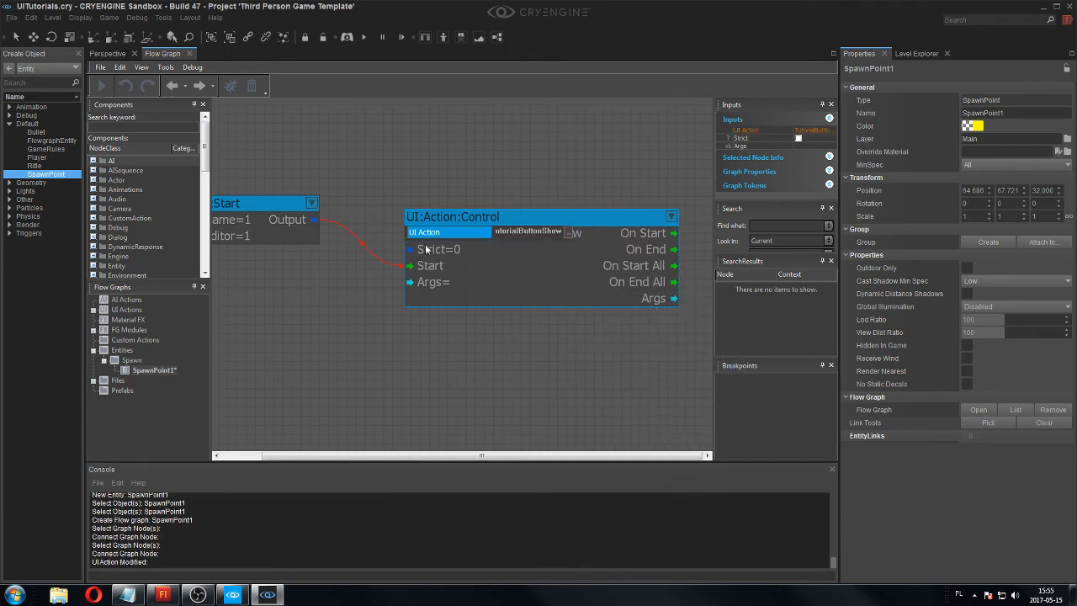
# Run the level in game mode to check the button and custom cursor, and return to editing.
pyautogui.click(110, 54)
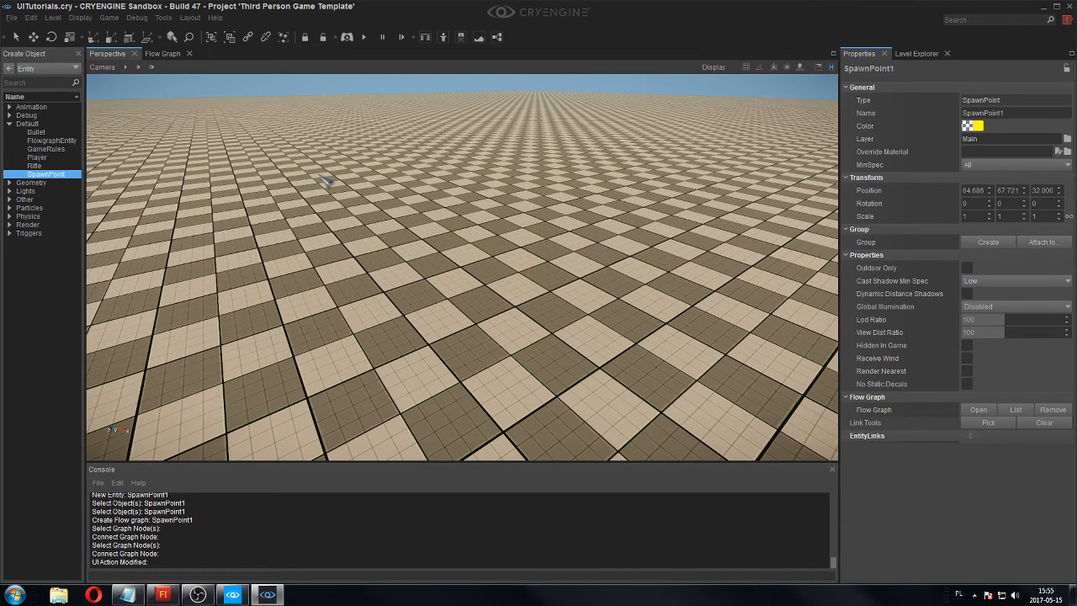
pyautogui.hotkey('ctrl', 'g')
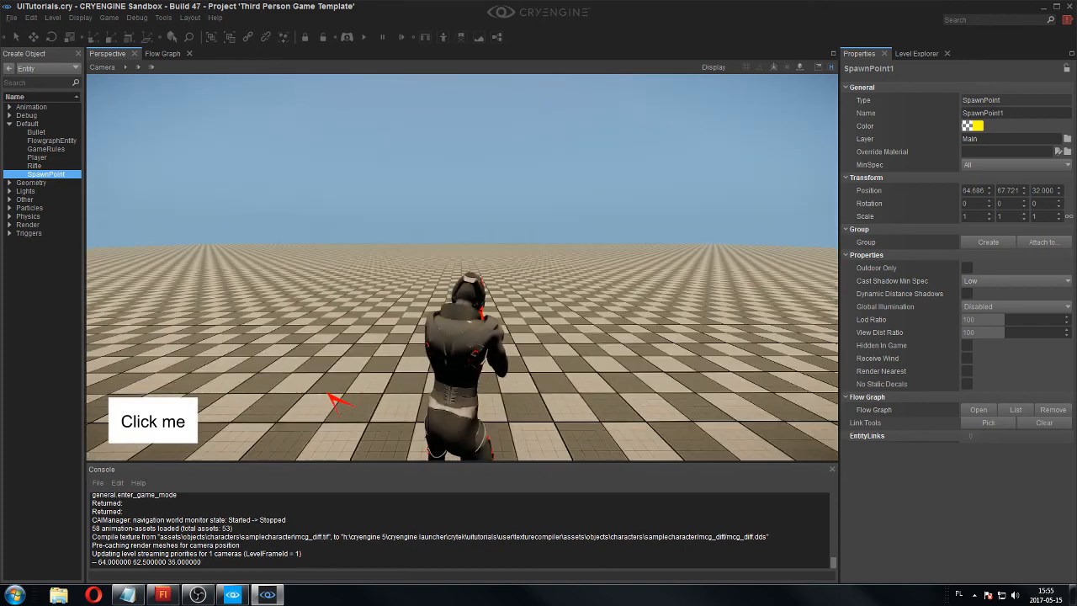
pyautogui.press('Escape')
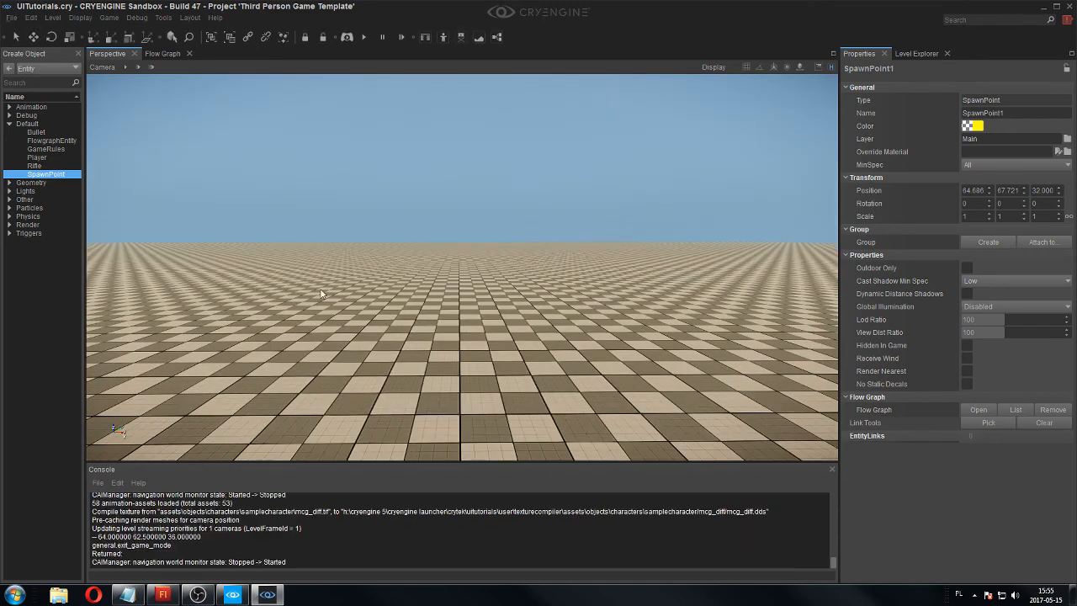
# Add a UI:Events:TutorialButton:TestButtonPressed node above the Game:Start node in the spawn point's graph.
pyautogui.click(163, 53)
pyautogui.scroll(-3, 402, 198)
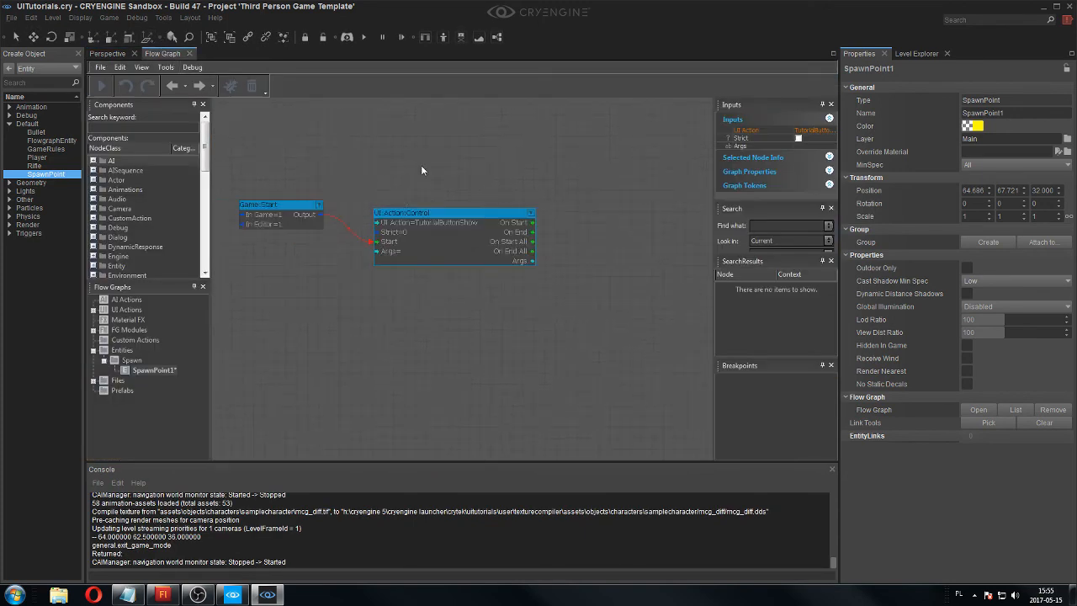
pyautogui.moveTo(421, 165); pyautogui.dragTo(415, 214, button='right')
pyautogui.rightClick(326, 176)
pyautogui.moveTo(344, 182)
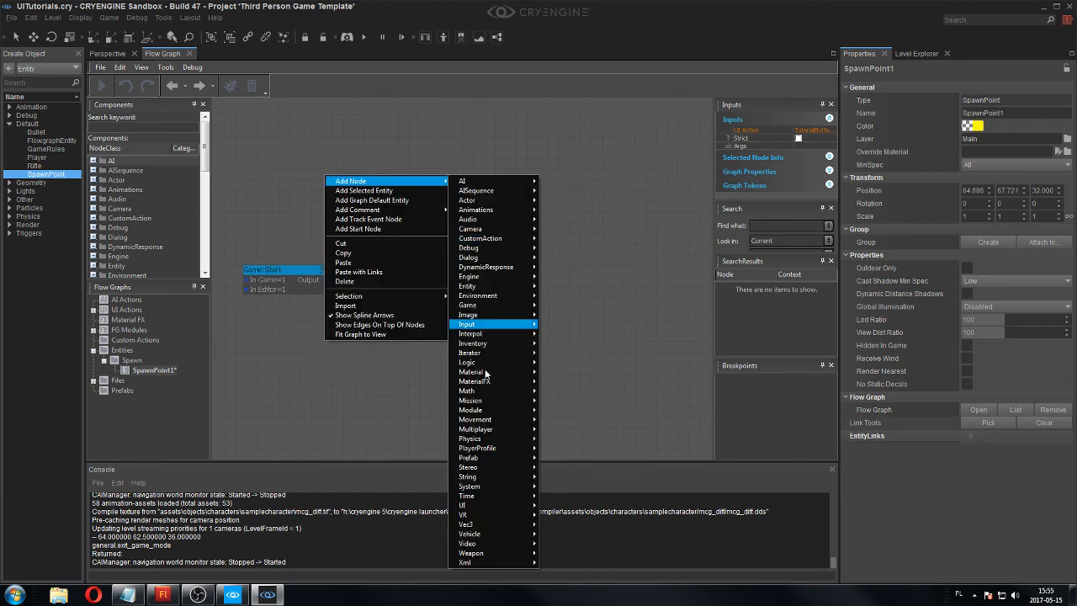
pyautogui.moveTo(494, 509)
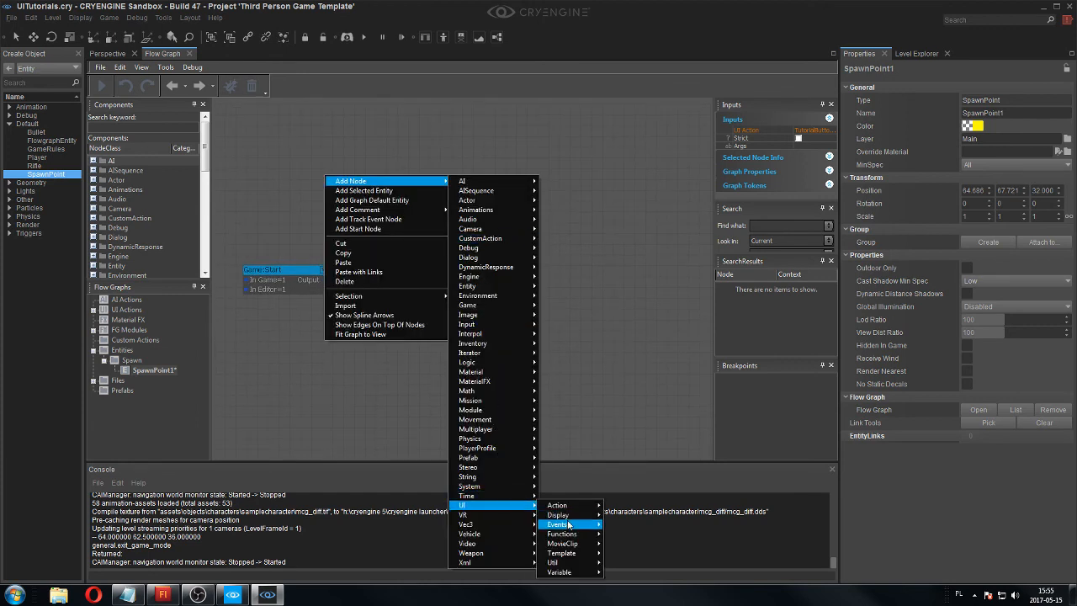
pyautogui.moveTo(568, 524)
pyautogui.moveTo(623, 527)
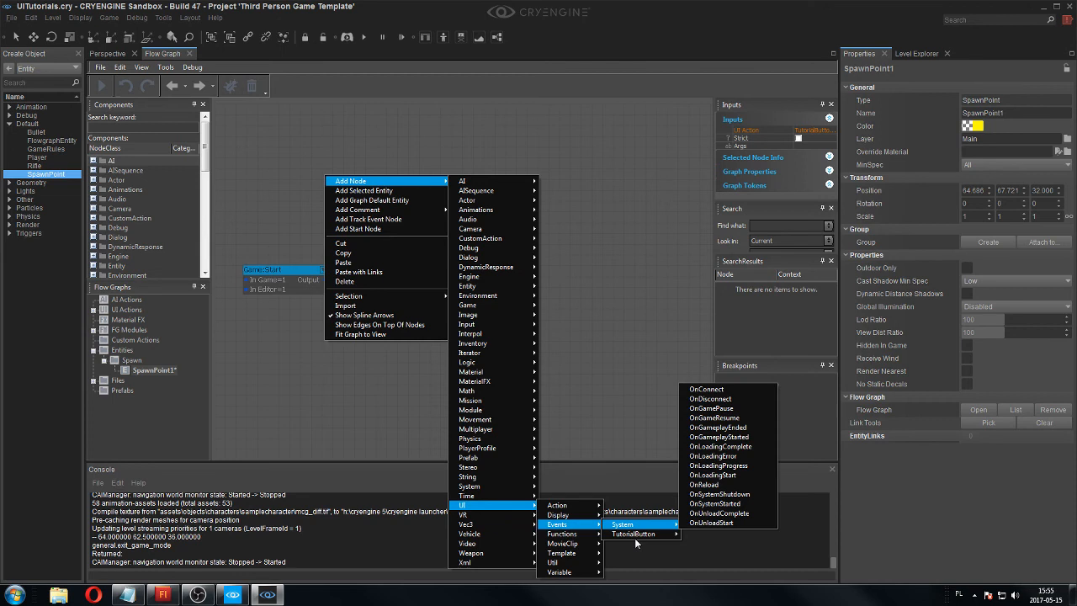
pyautogui.click(691, 538)
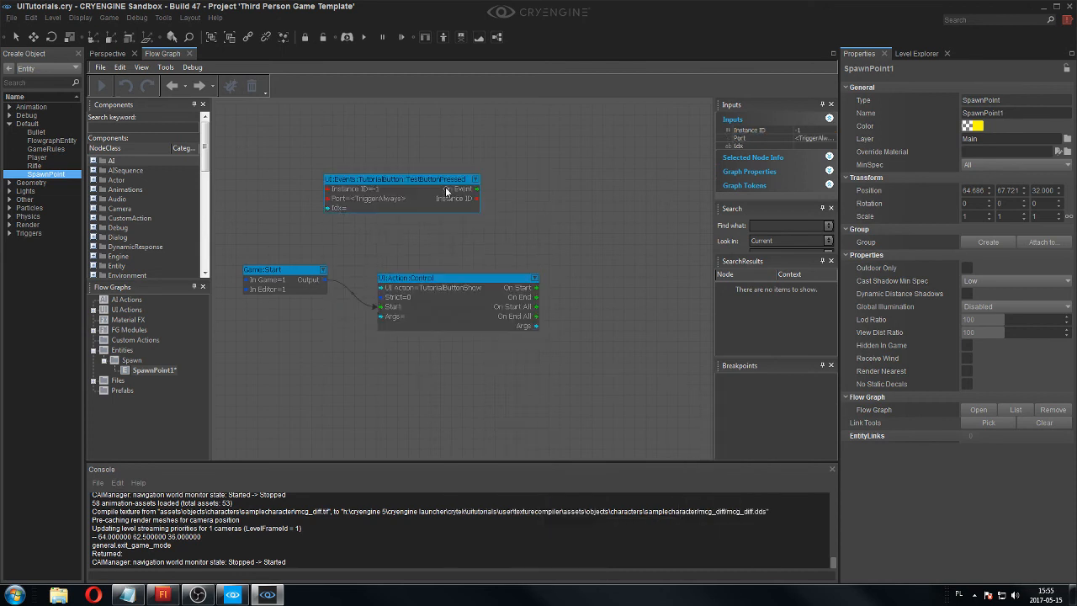
# Add a Debug:Log node and connect On Event of the TestButtonPressed node to its Input.
pyautogui.rightClick(517, 179)
pyautogui.moveTo(533, 184)
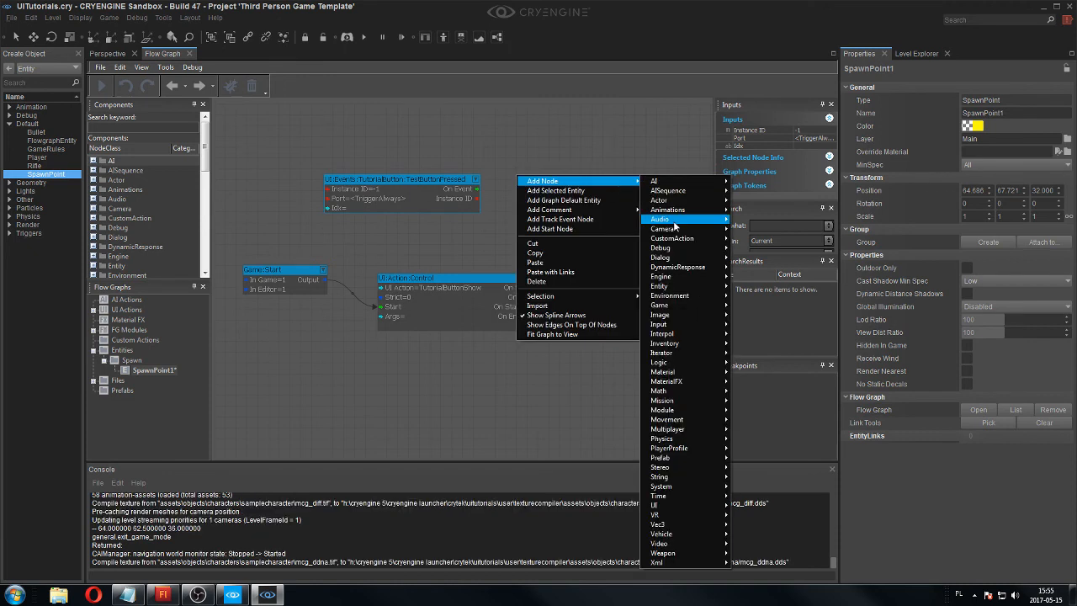
pyautogui.moveTo(685, 254)
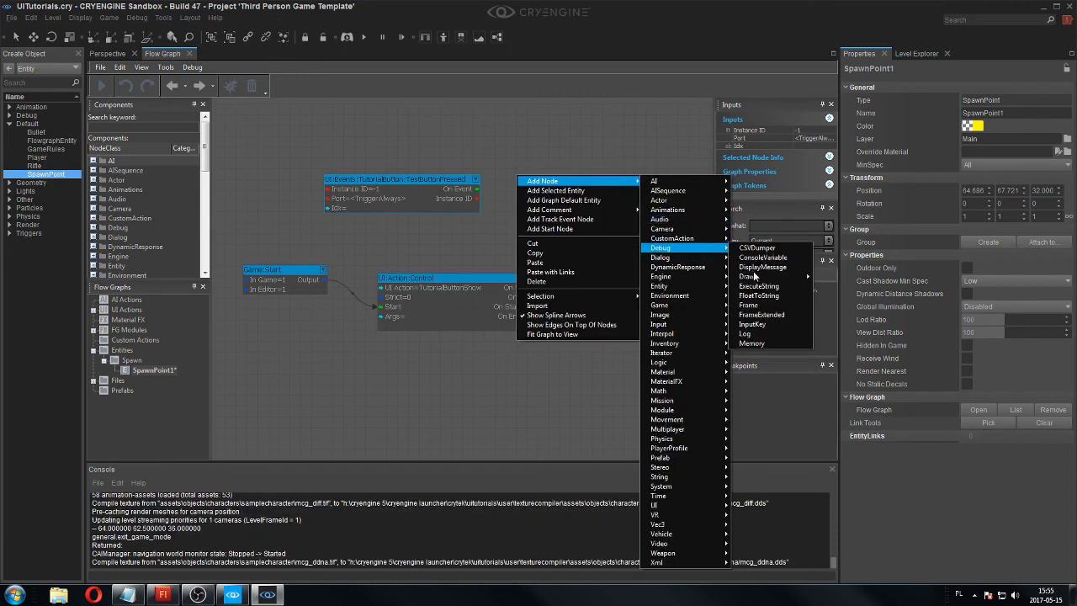
pyautogui.click(754, 334)
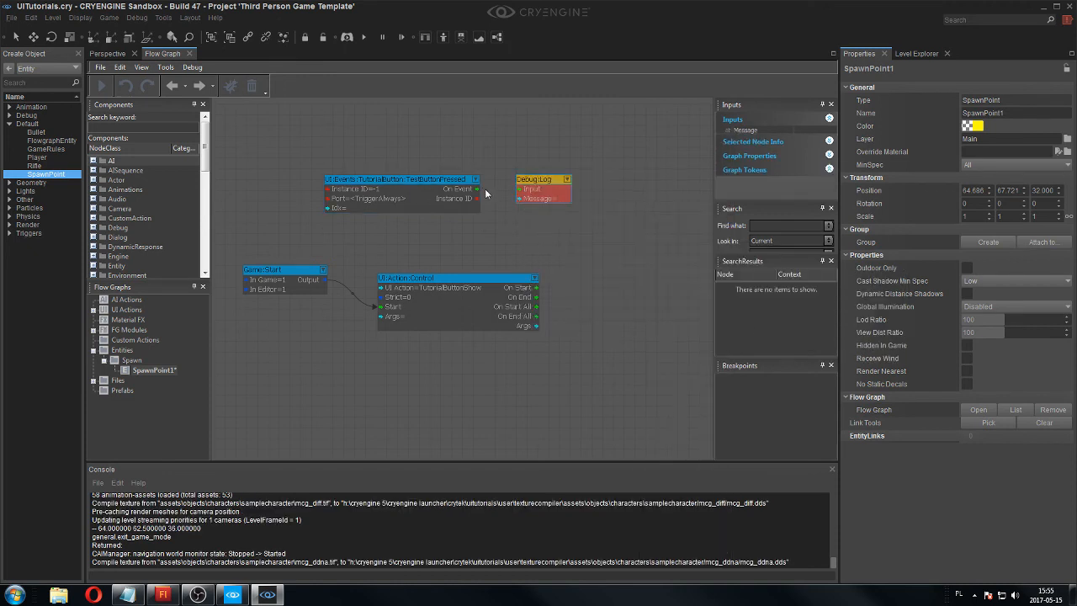
pyautogui.moveTo(478, 189); pyautogui.dragTo(559, 200)
# Set the Message of the Debug:Log node to "MESSAGE!".
pyautogui.doubleClick(560, 200)
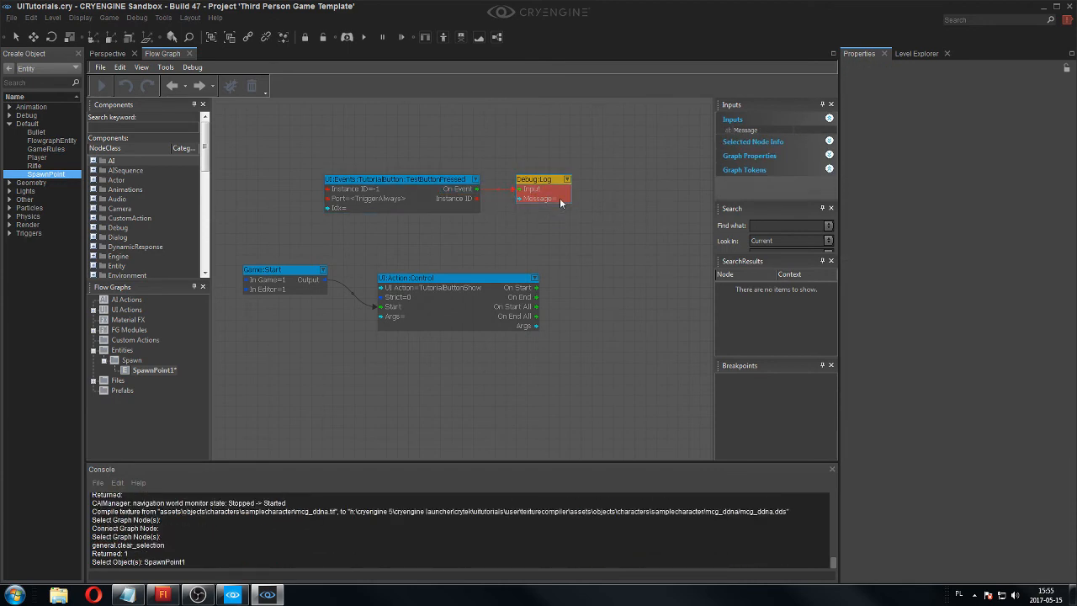
pyautogui.scroll(3, 560, 200)
pyautogui.doubleClick(560, 200)
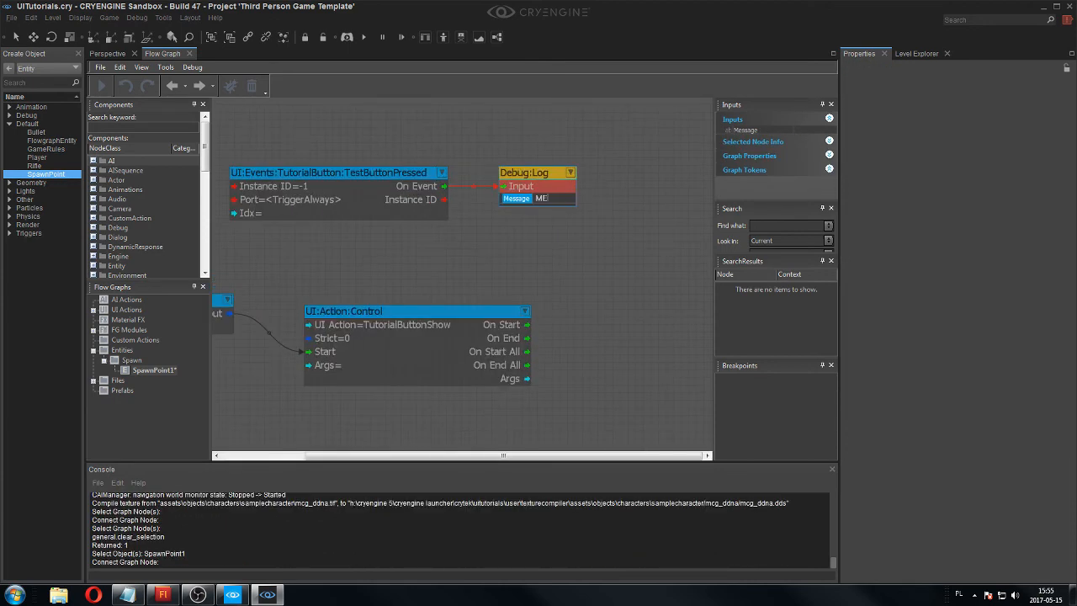
pyautogui.write('!')
pyautogui.press('Return')
pyautogui.click(532, 150)
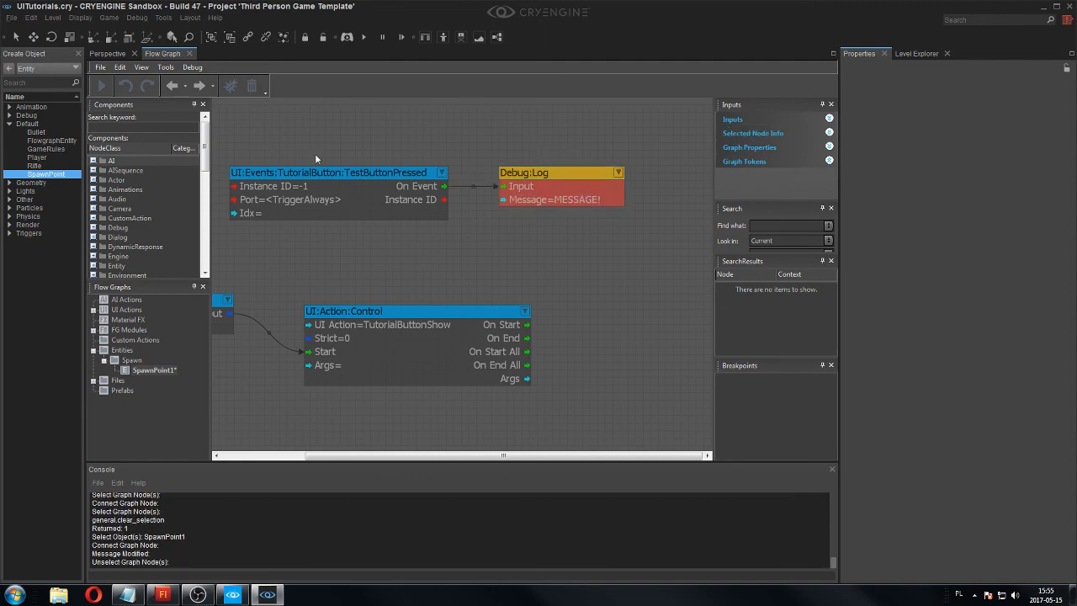
# Run the level in game mode, trigger the Click me button several times to test the log message, and return to editing.
pyautogui.click(110, 53)
pyautogui.hotkey('ctrl', 'g')
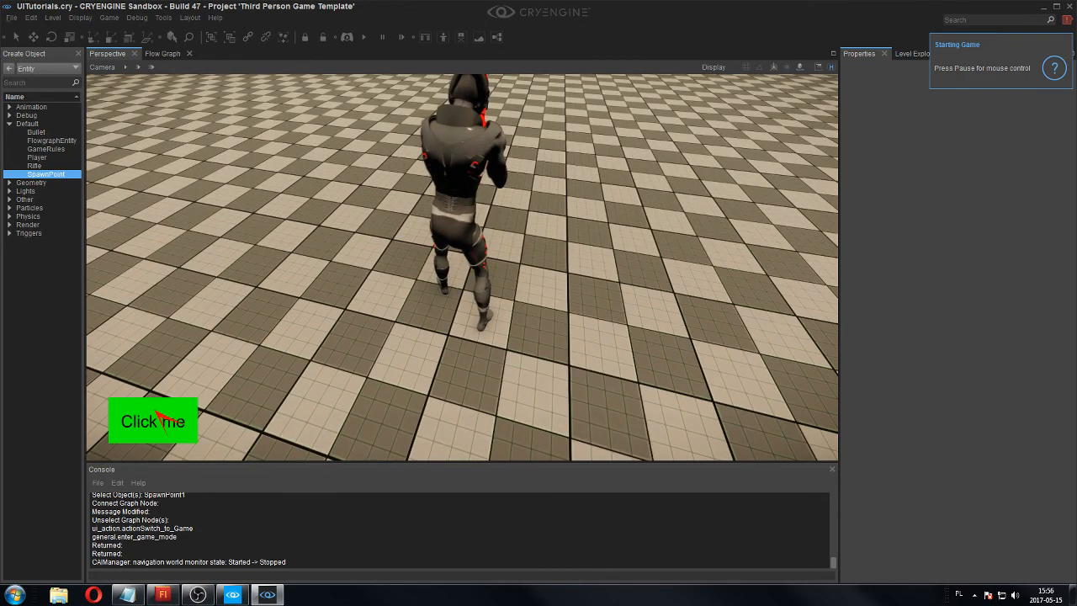
pyautogui.click(158, 420)
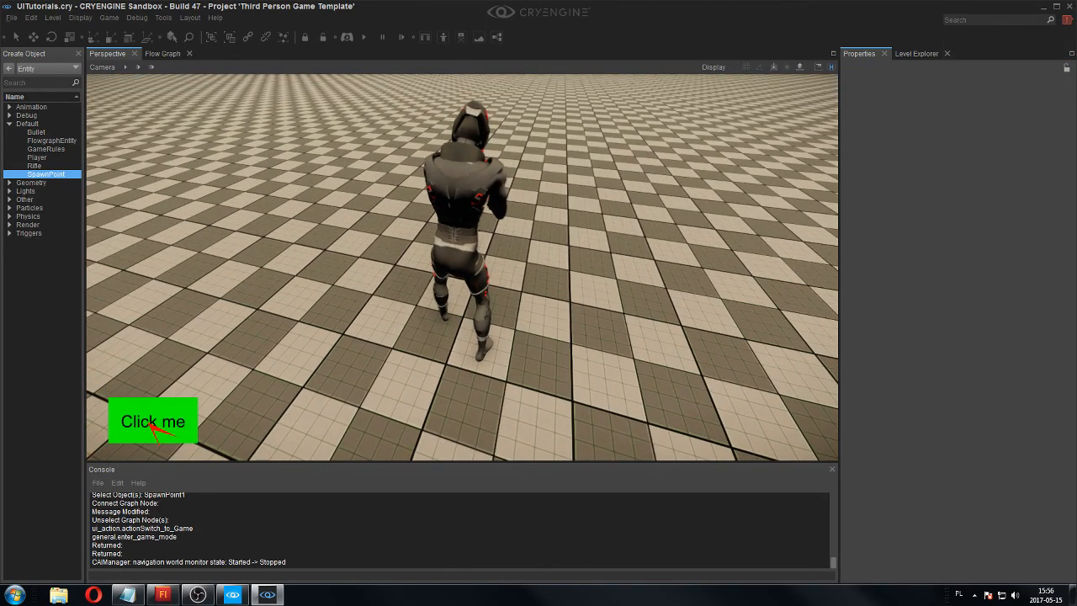
pyautogui.click(152, 425)
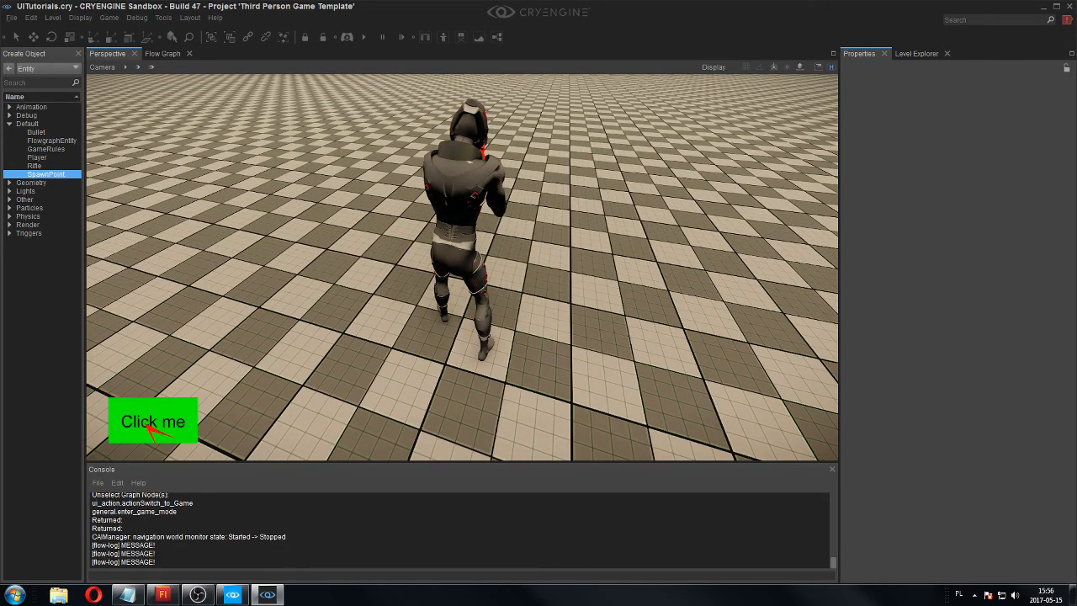
pyautogui.click(152, 425)
pyautogui.click(152, 425)
pyautogui.click(153, 425)
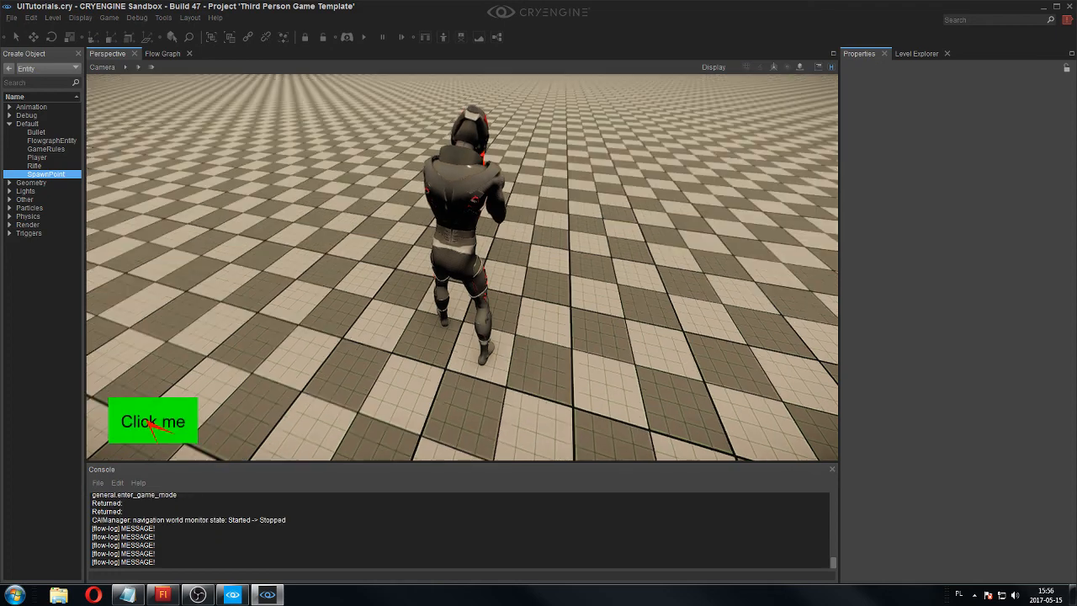
pyautogui.press('Escape')
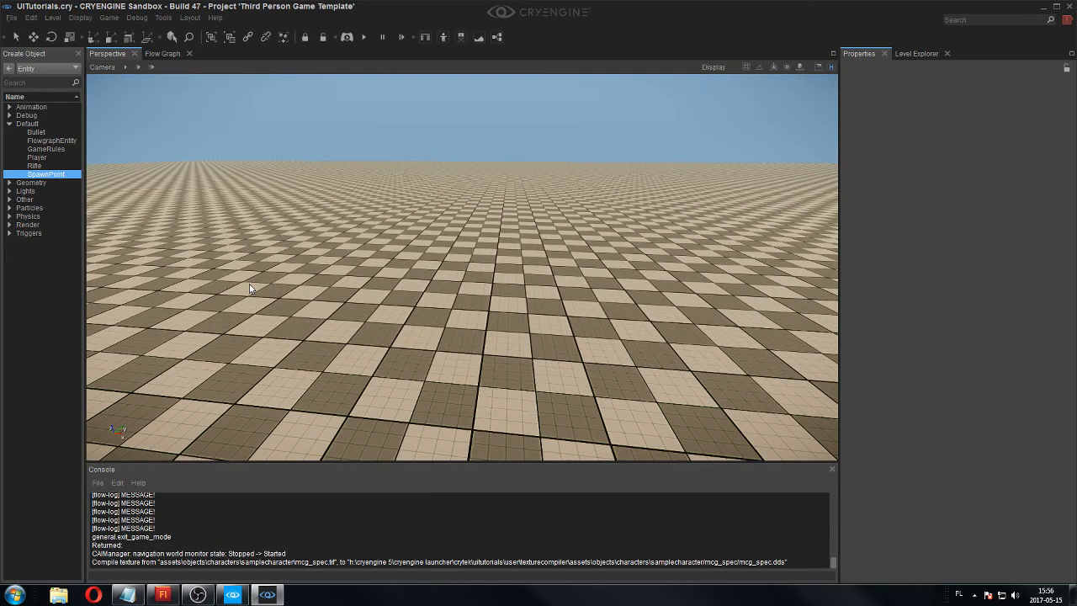
# Delete the Debug:Log and UI:Events:TutorialButton:TestButtonPressed nodes from the spawn point's flow graph.
pyautogui.click(169, 52)
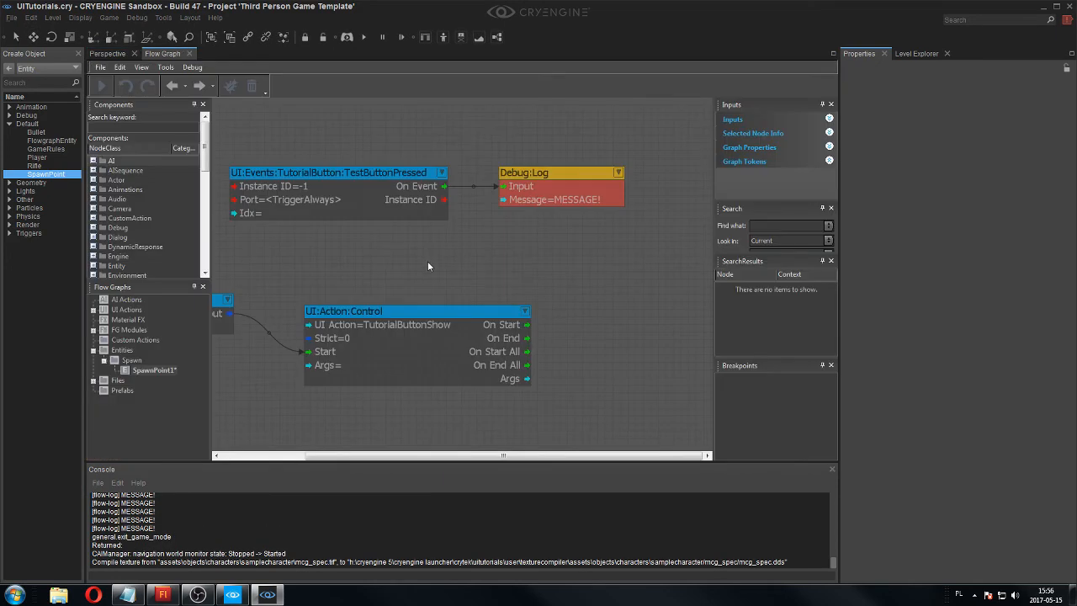
pyautogui.click(542, 172)
pyautogui.click(436, 186)
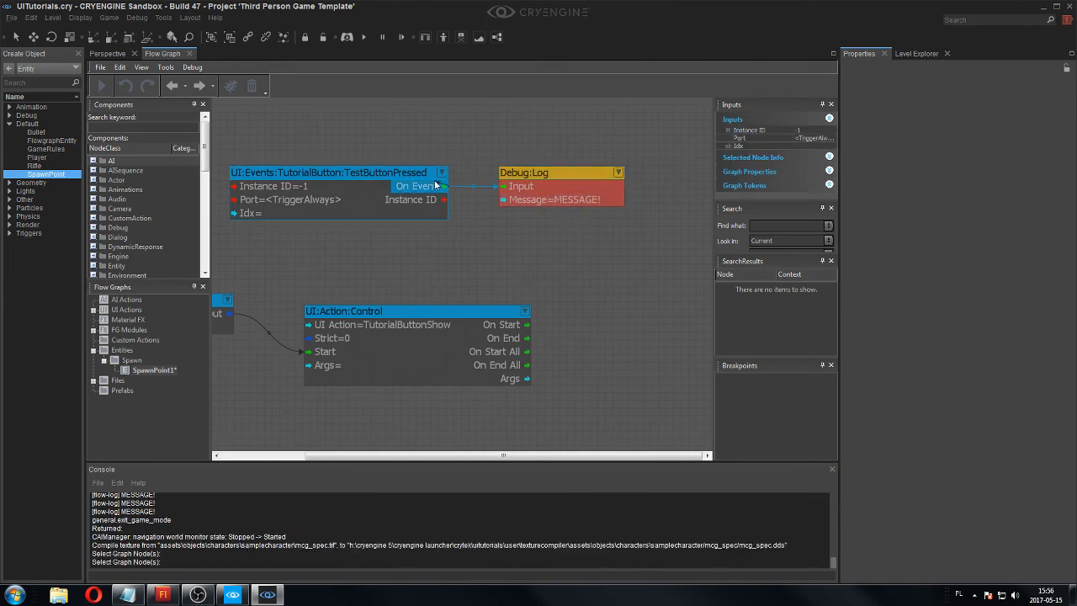
pyautogui.click(413, 187)
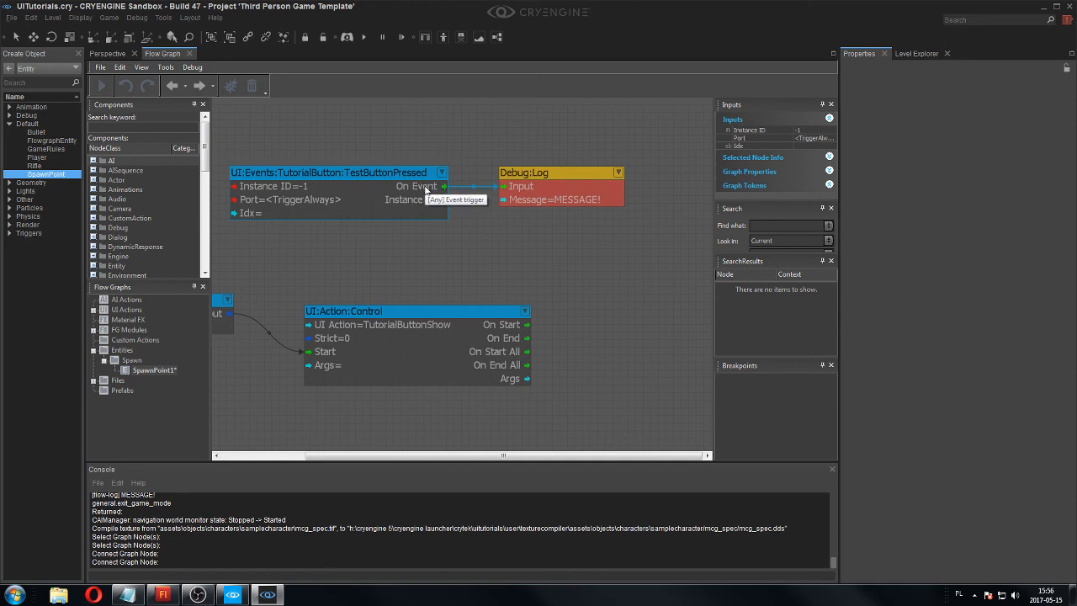
pyautogui.click(547, 172)
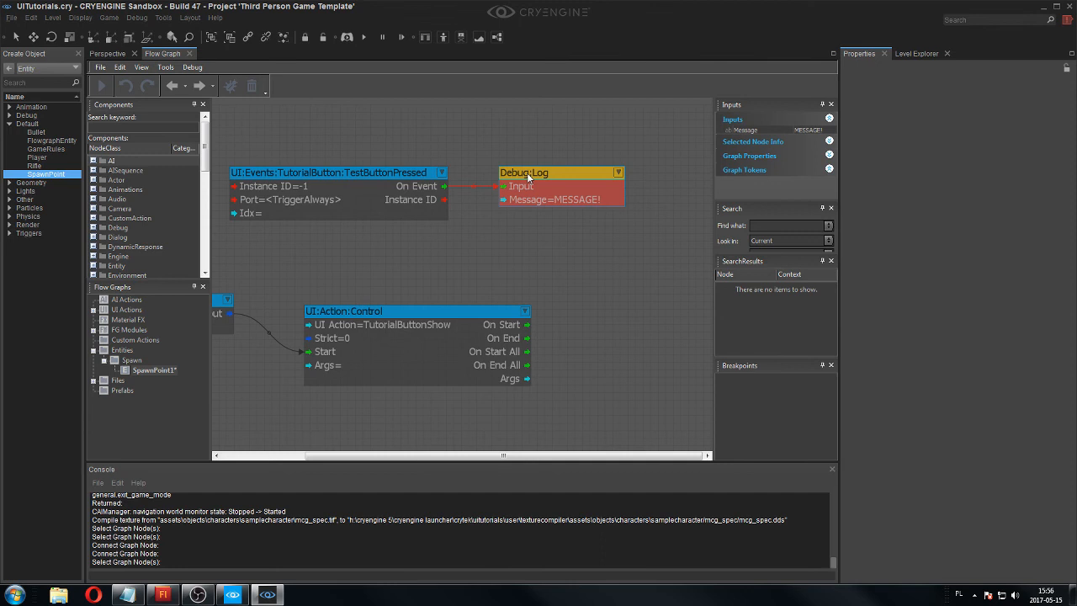
pyautogui.press('Delete')
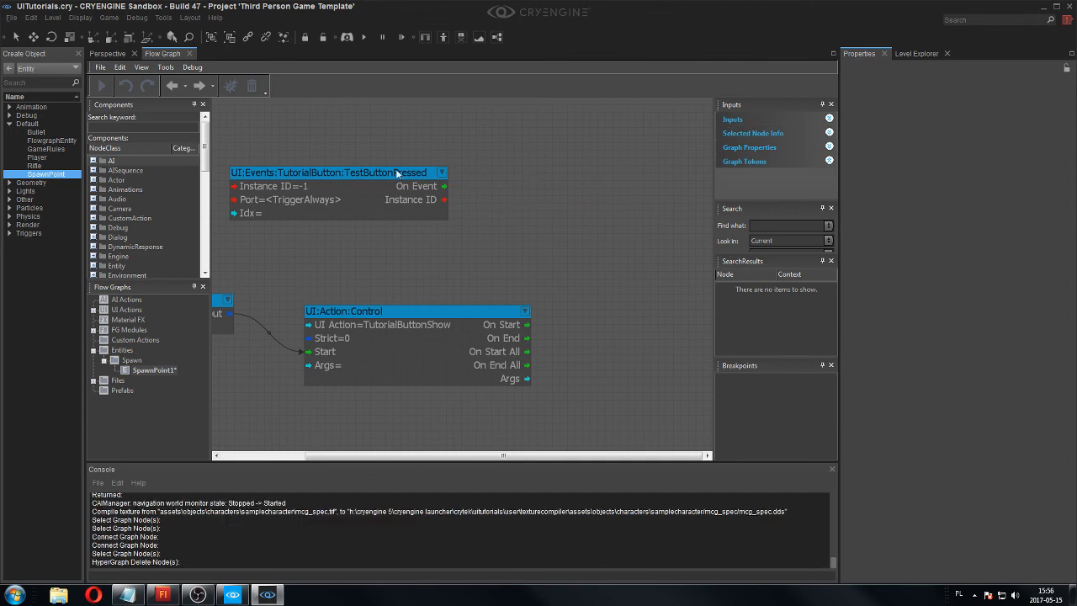
pyautogui.click(393, 170)
pyautogui.press('Delete')
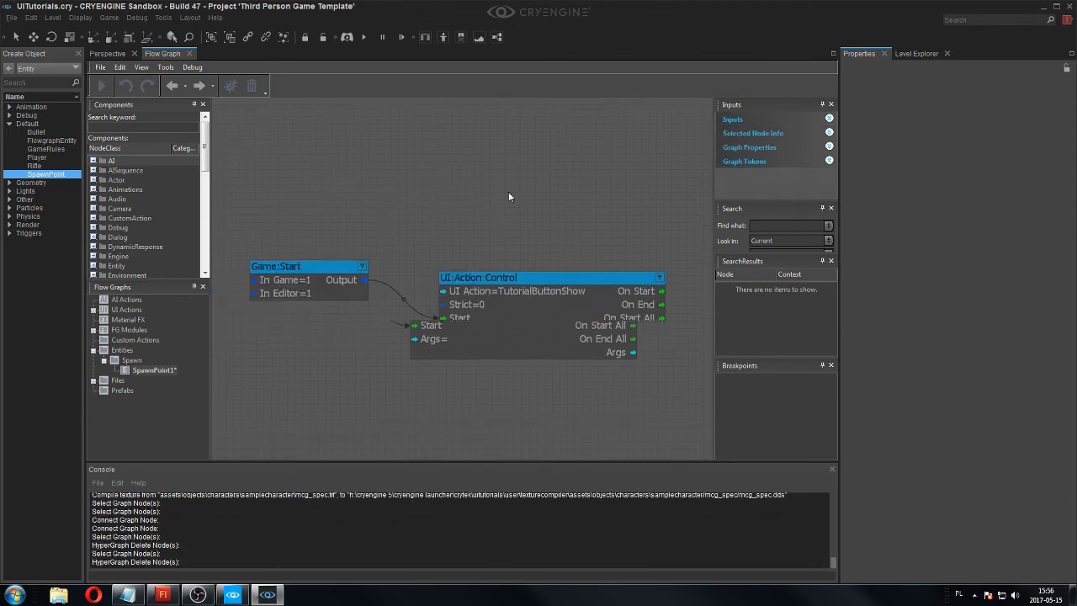
# Disconnect the Game:Start node's Output from the Start input of the UI:Action:Control node.
pyautogui.moveTo(508, 192); pyautogui.dragTo(510, 192, button='right')
pyautogui.moveTo(473, 316); pyautogui.dragTo(402, 288)
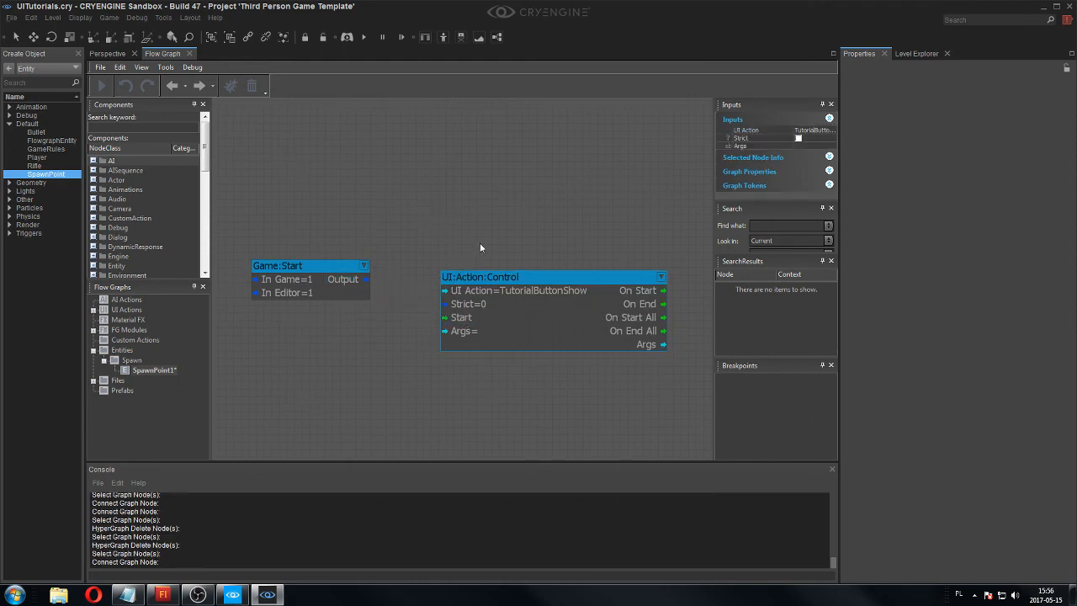
pyautogui.click(107, 53)
pyautogui.moveTo(300, 275); pyautogui.dragTo(237, 170, button='right')
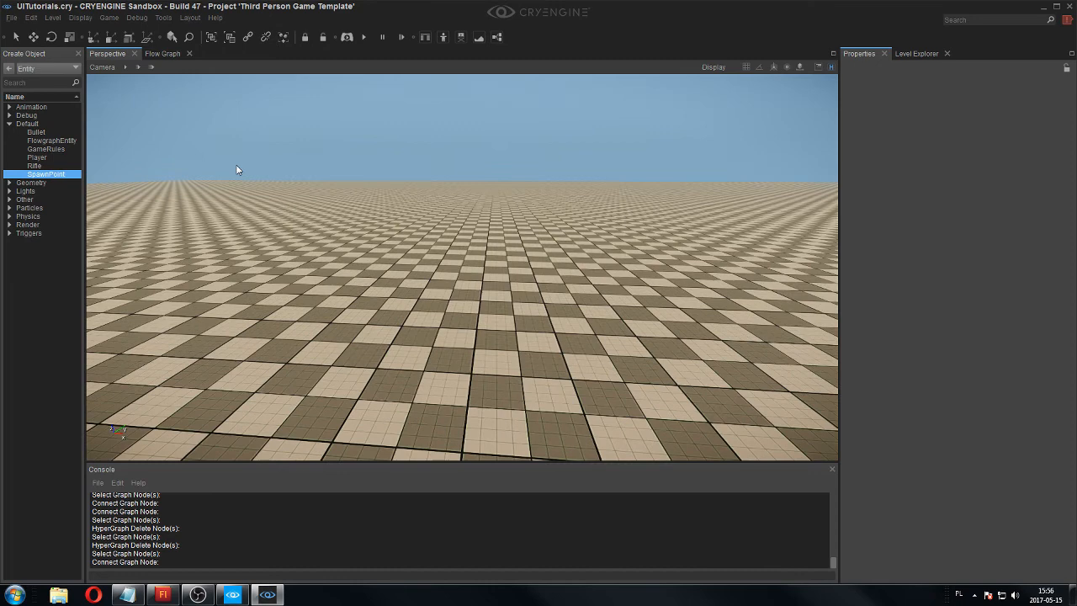
pyautogui.click(162, 53)
pyautogui.moveTo(364, 280); pyautogui.dragTo(457, 319)
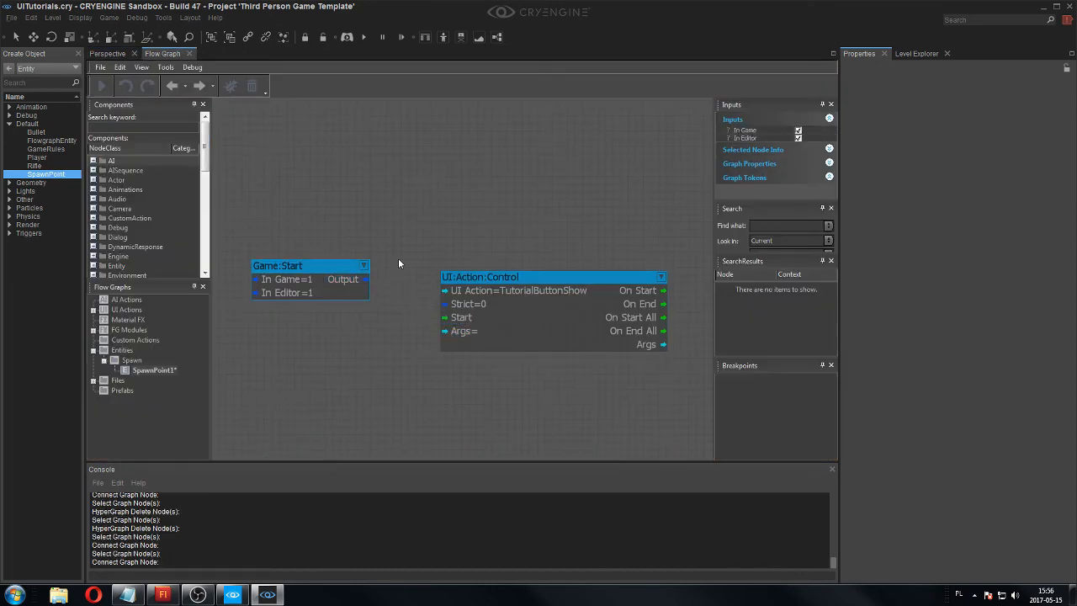
# Run the level in game mode to check the button with the nodes disconnected, and return to the flow graph.
pyautogui.rightClick(429, 200)
pyautogui.click(98, 57)
pyautogui.hotkey('ctrl', 'g')
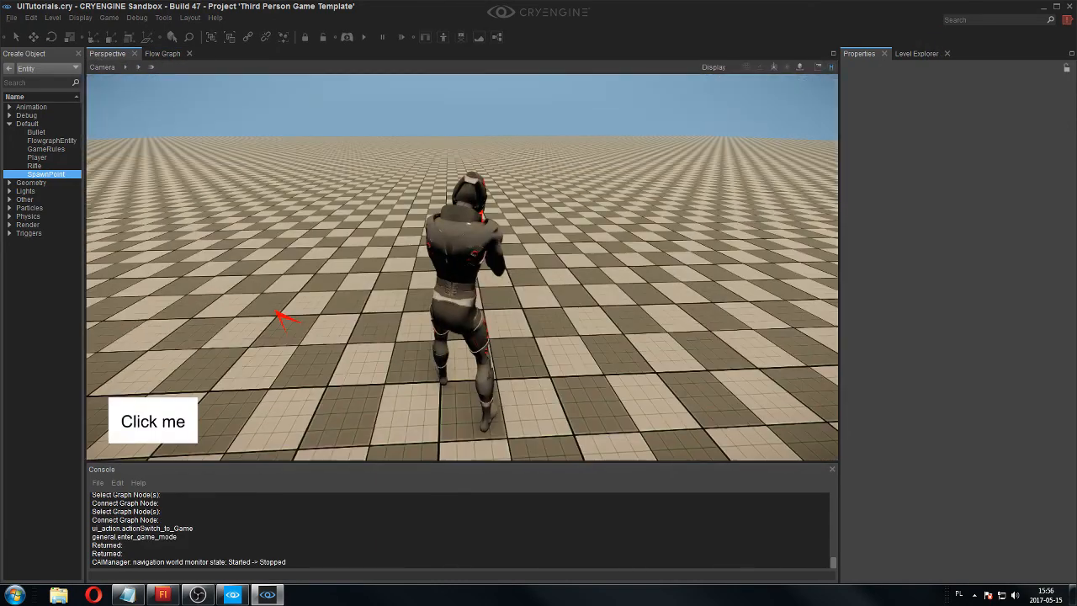
pyautogui.press('Escape')
pyautogui.click(162, 53)
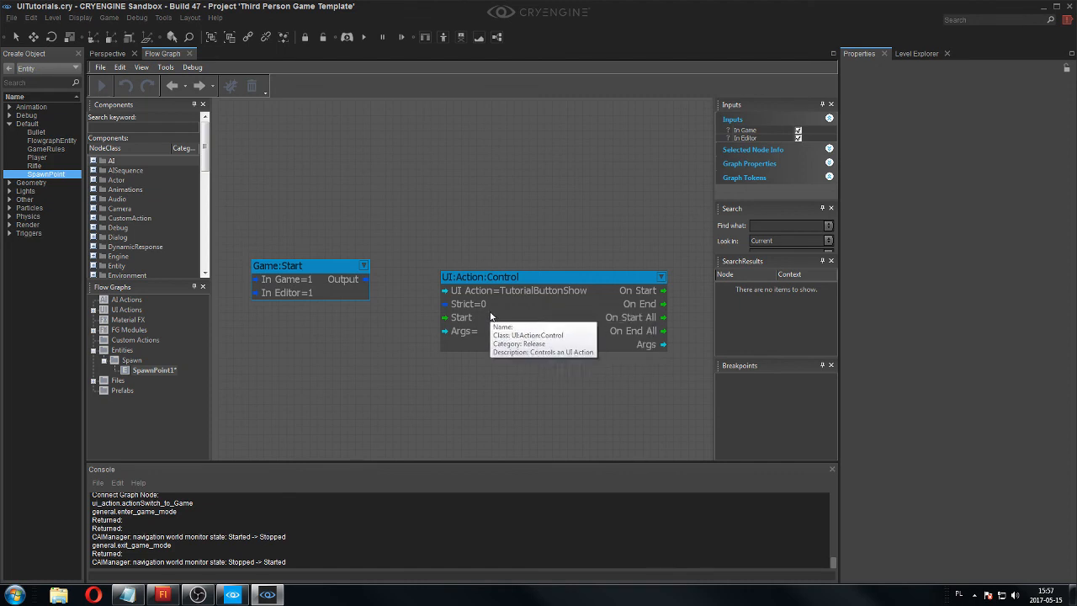
pyautogui.click(501, 288)
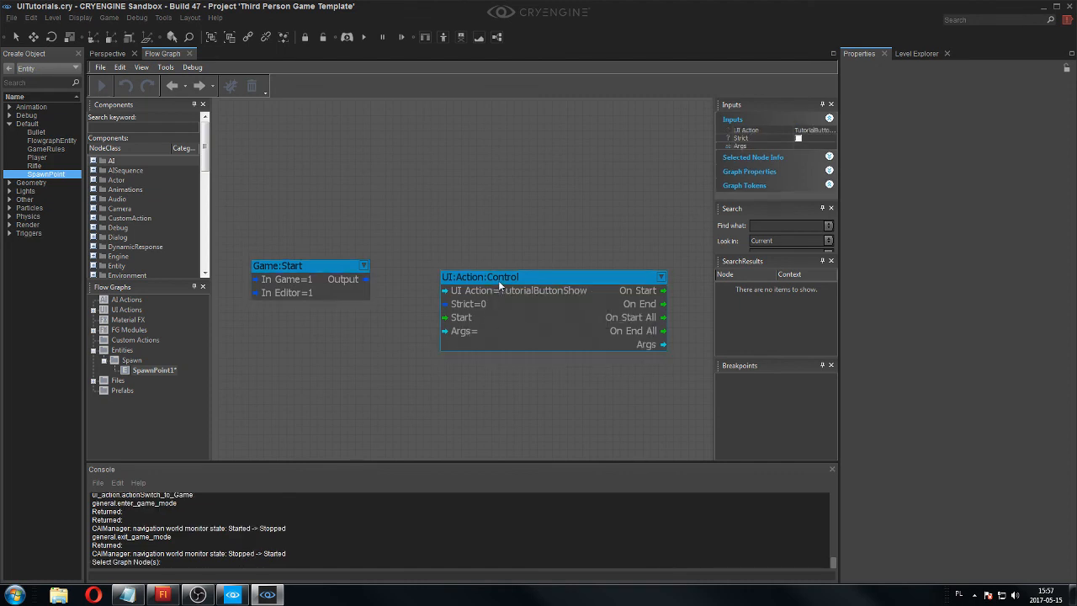
pyautogui.rightClick(503, 284)
pyautogui.click(486, 256)
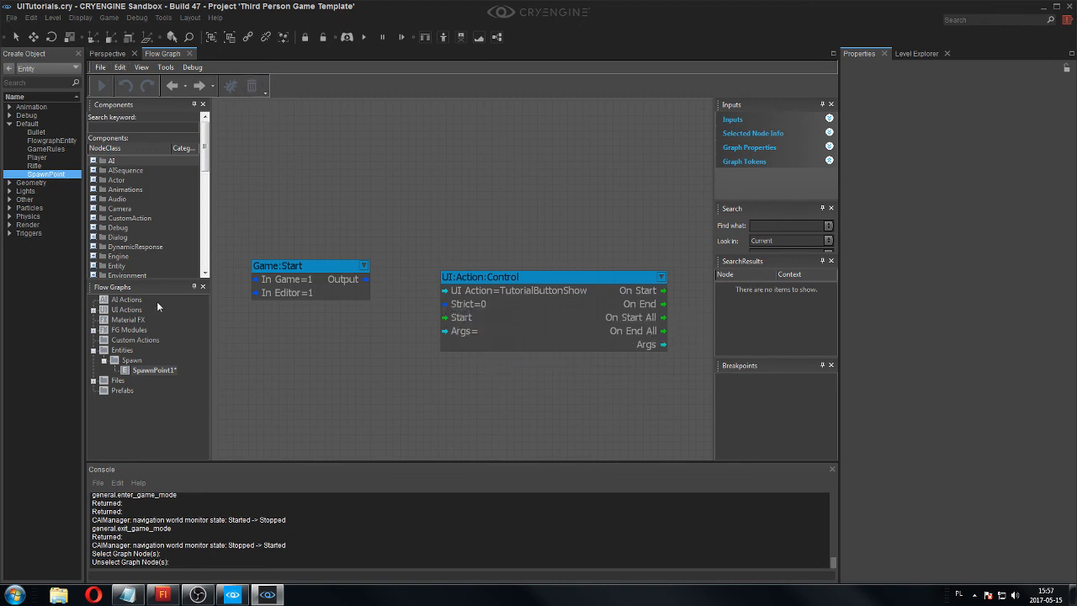
pyautogui.click(94, 311)
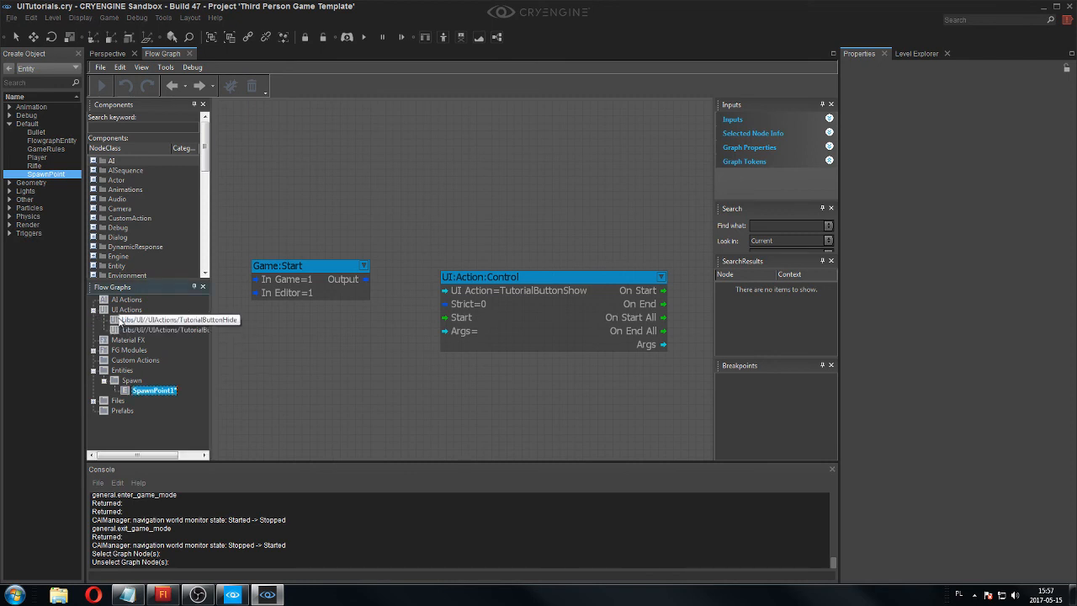
pyautogui.click(94, 309)
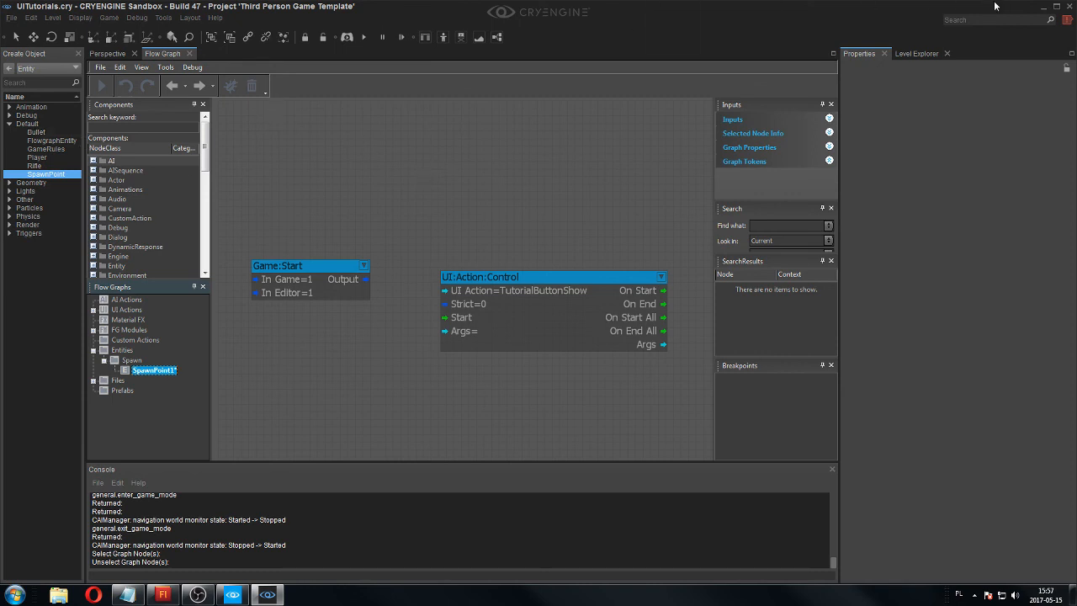
# Close the editor with the level changes saved, and relaunch it for the UITutorials project from the CRYENGINE launcher.
pyautogui.click(1069, 7)
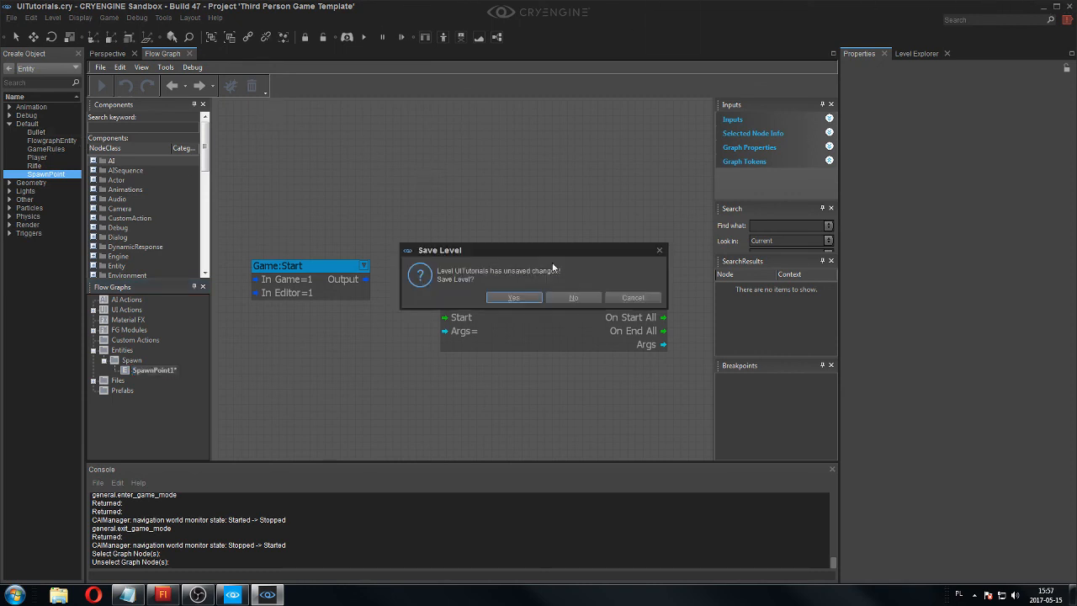
pyautogui.click(508, 297)
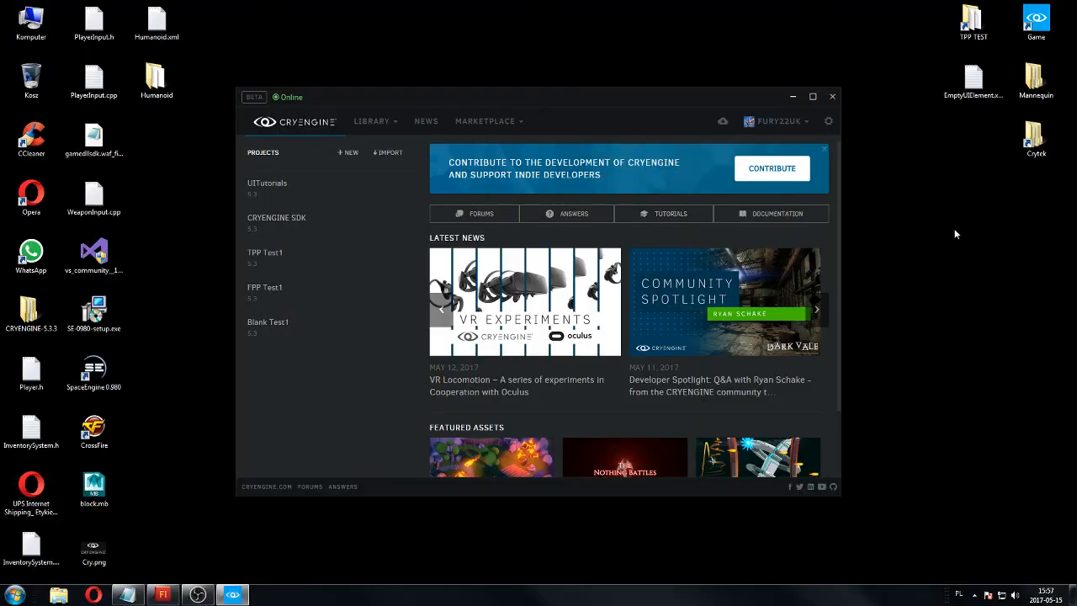
pyautogui.click(367, 188)
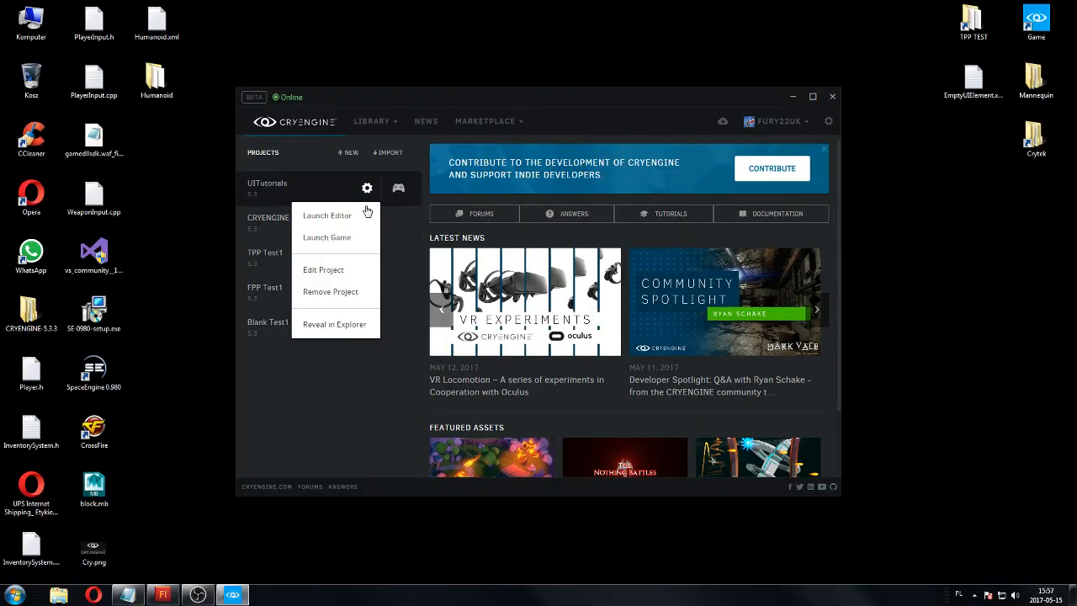
pyautogui.click(354, 209)
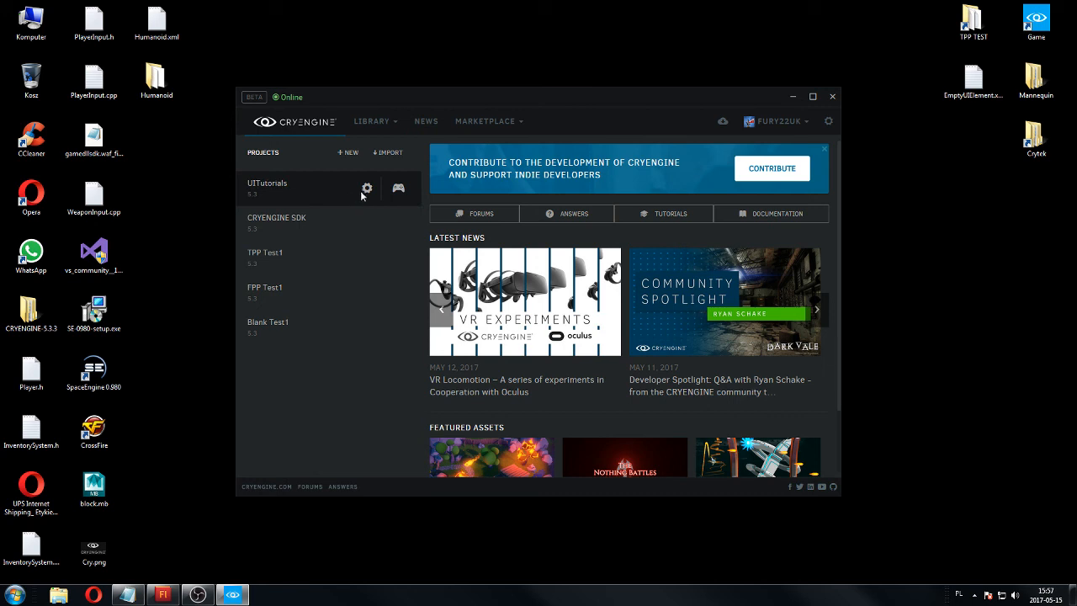
# Reopen the recently used UITutorials level in the restarted editor.
pyautogui.click(376, 121)
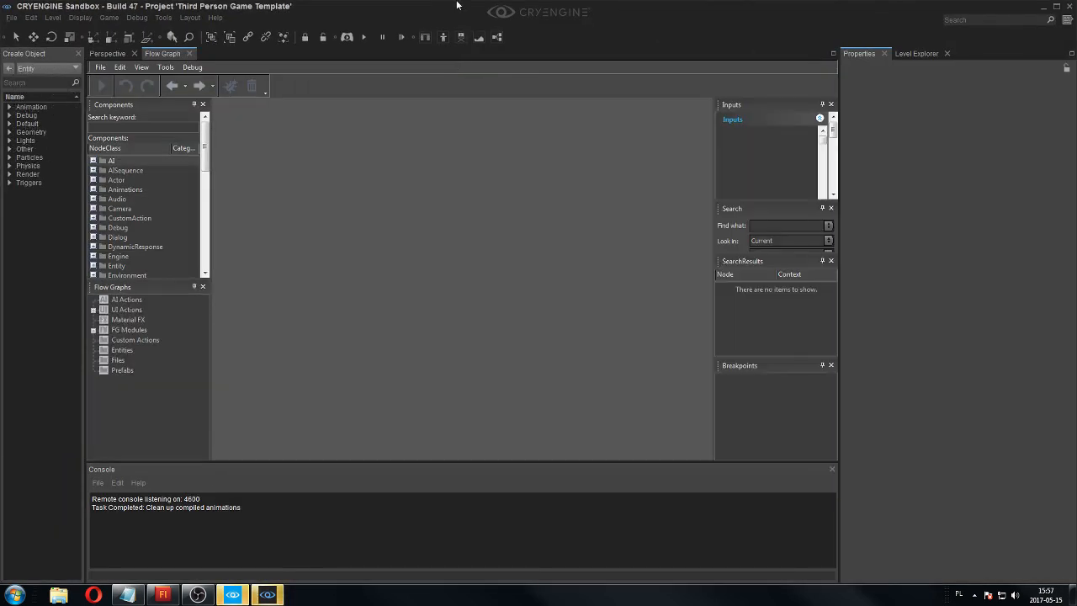
pyautogui.click(11, 18)
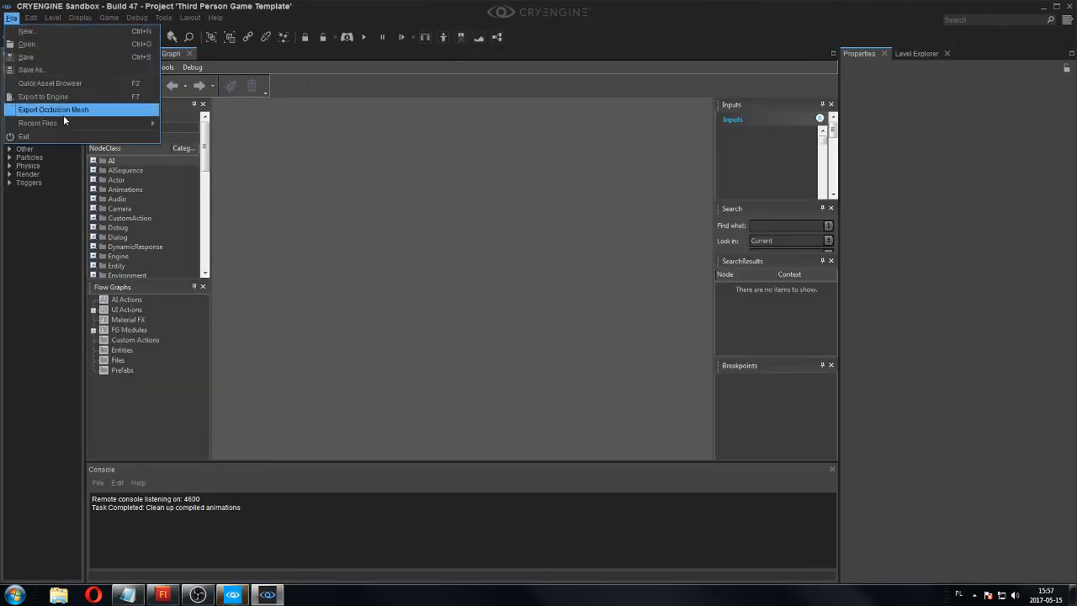
pyautogui.moveTo(68, 124)
pyautogui.click(229, 124)
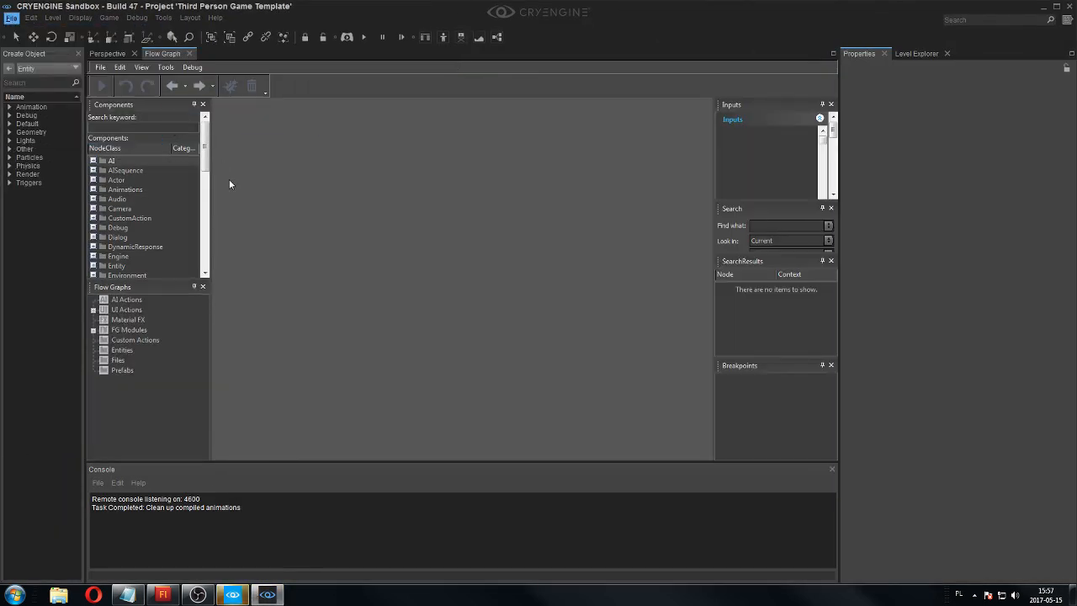
# Select SpawnPoint1 in the level and open its flow graph.
pyautogui.click(111, 55)
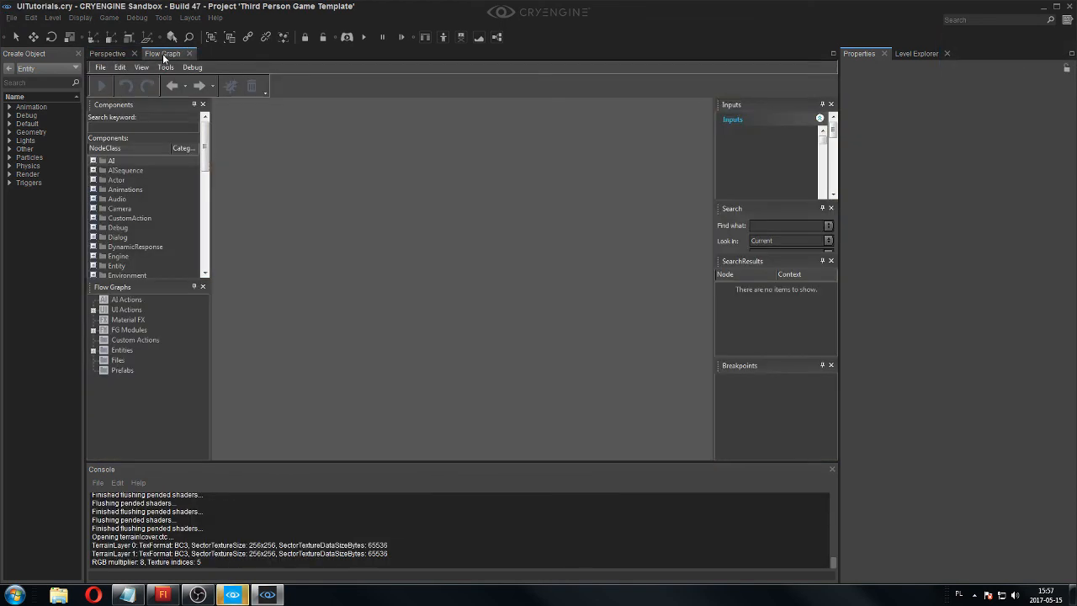
pyautogui.click(162, 54)
pyautogui.click(110, 54)
pyautogui.moveTo(379, 204); pyautogui.dragTo(336, 220, button='right')
pyautogui.moveTo(757, 387); pyautogui.dragTo(701, 392, button='right')
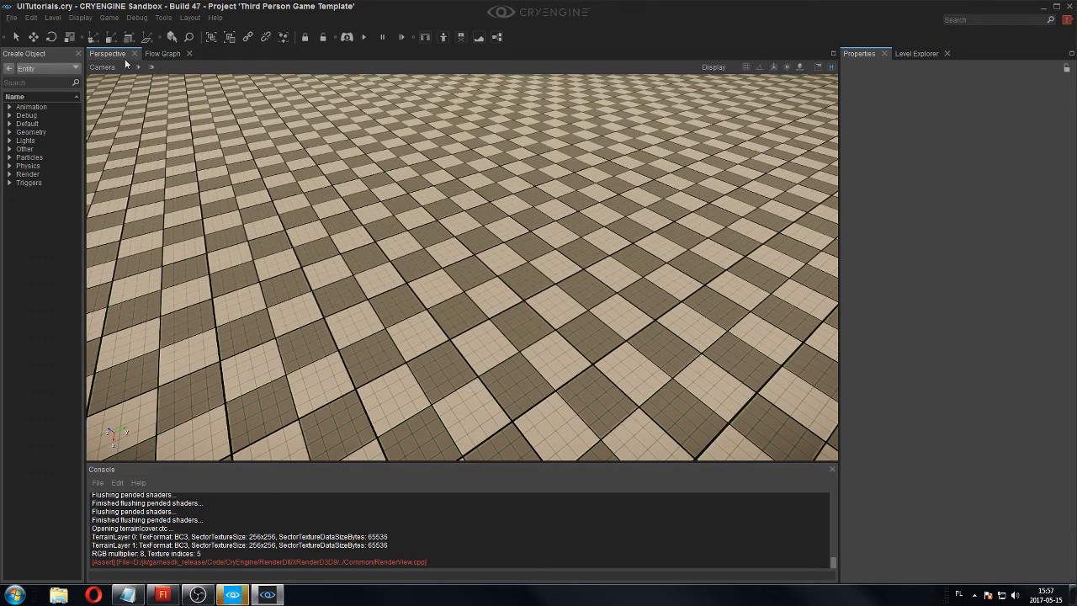
pyautogui.click(127, 65)
pyautogui.moveTo(138, 85); pyautogui.dragTo(145, 85)
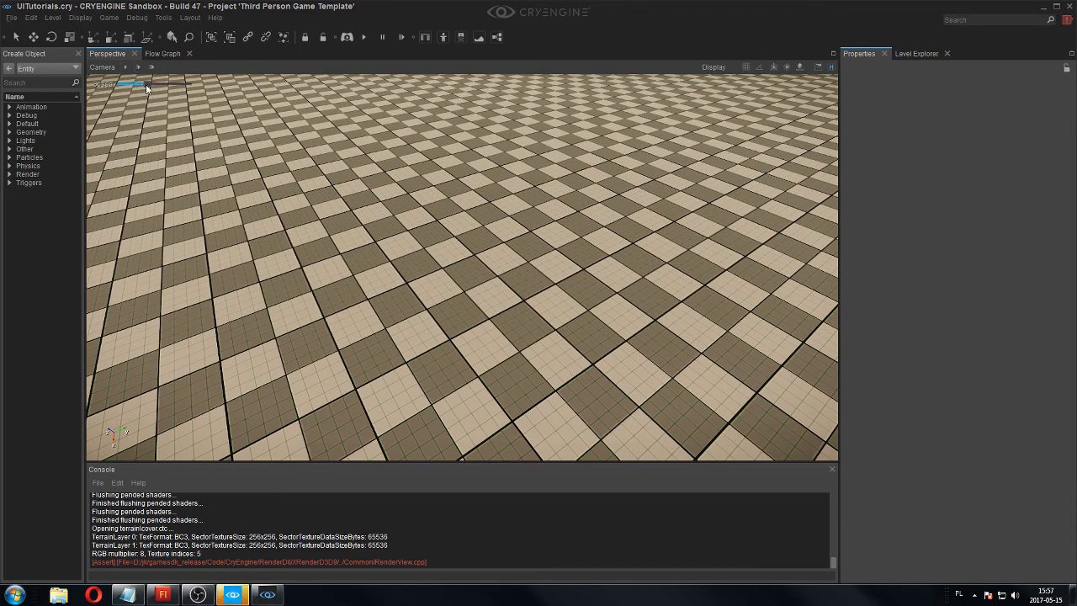
pyautogui.moveTo(530, 238); pyautogui.dragTo(560, 248, button='right')
pyautogui.moveTo(297, 191); pyautogui.dragTo(617, 379)
pyautogui.moveTo(618, 379); pyautogui.dragTo(960, 369, button='right')
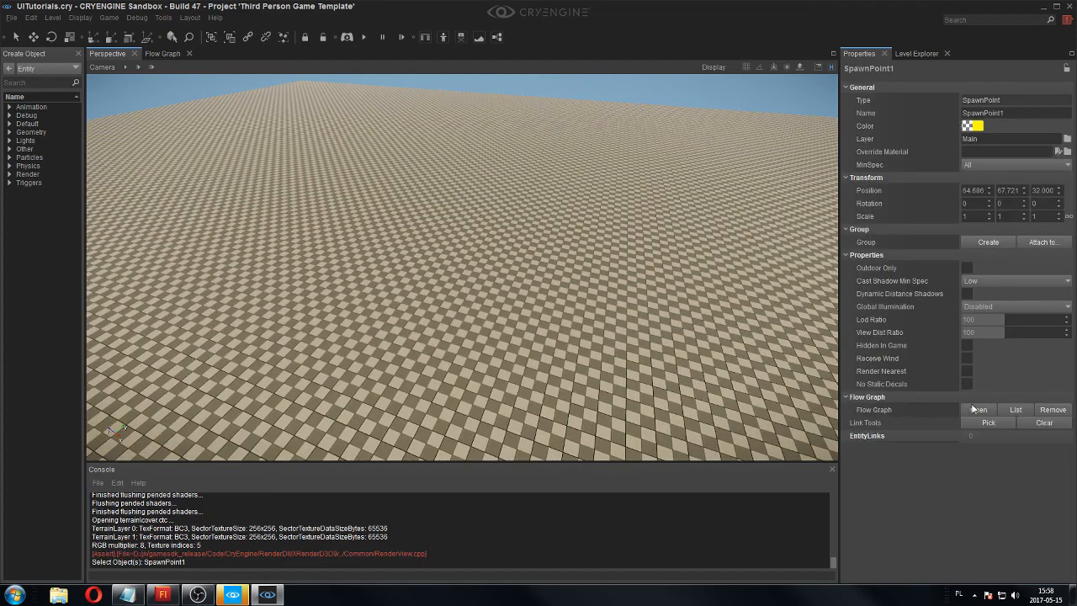
pyautogui.click(974, 409)
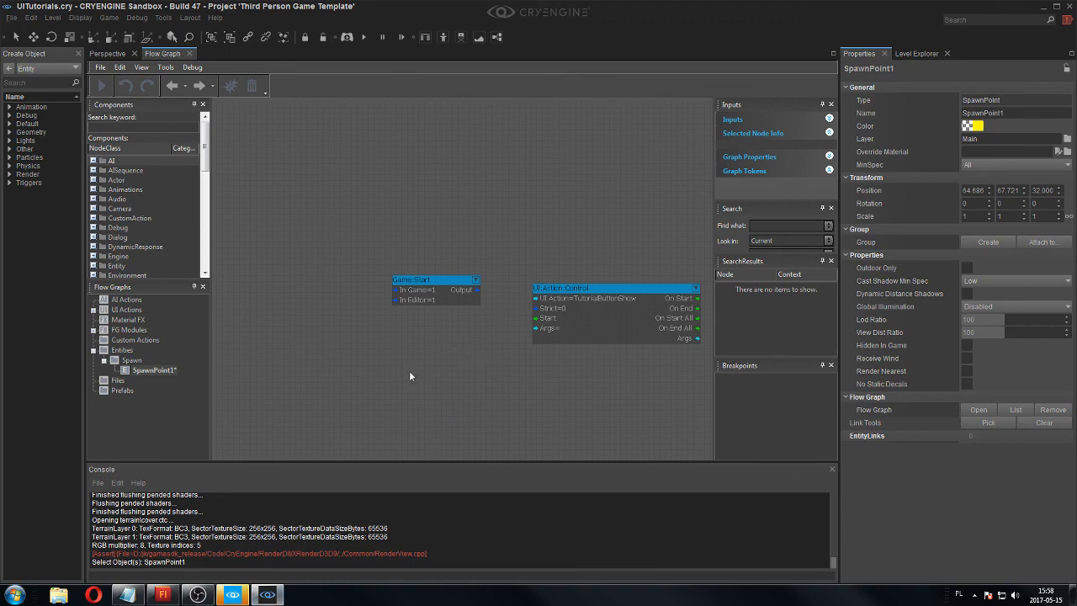
# Run the reloaded level in game mode to check whether the button appears, and return to editing.
pyautogui.click(244, 597)
pyautogui.click(247, 596)
pyautogui.click(107, 53)
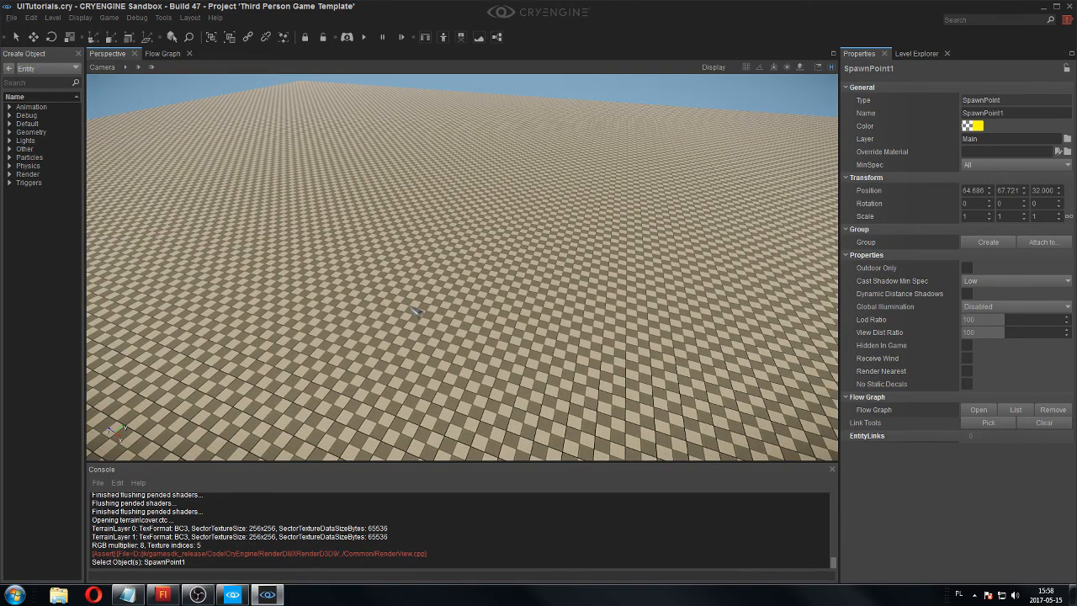
pyautogui.hotkey('ctrl', 'g')
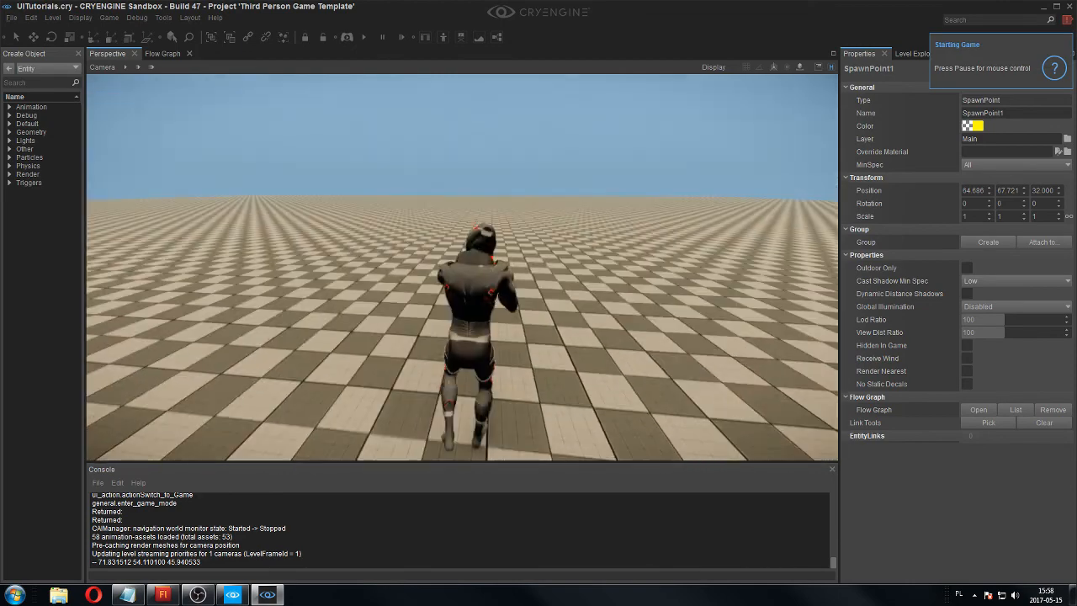
pyautogui.press('Escape')
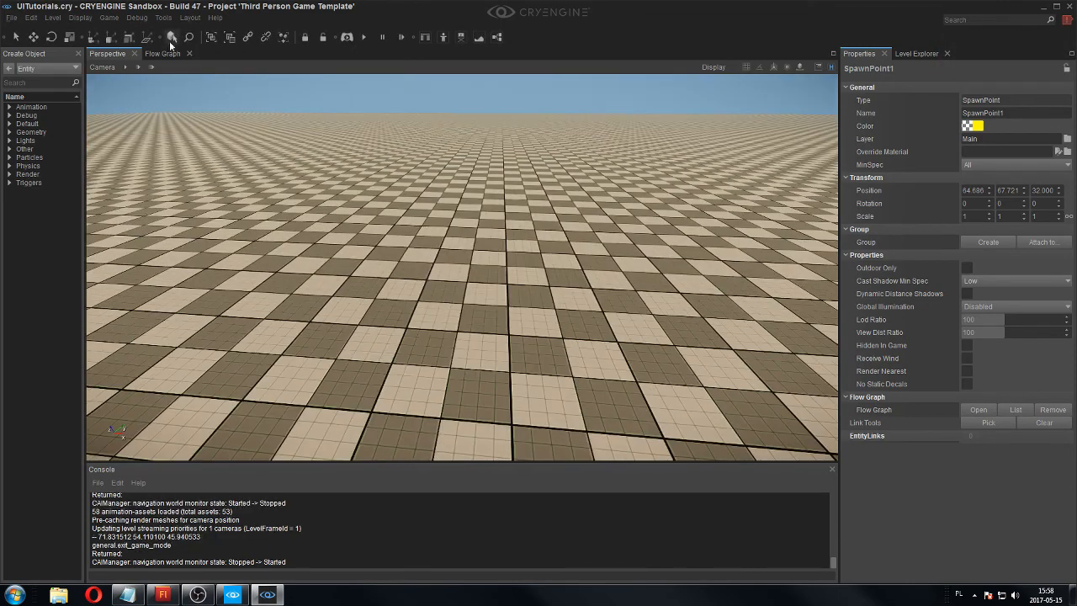
# Delete the Game:Start node from SpawnPoint1's flow graph.
pyautogui.click(167, 54)
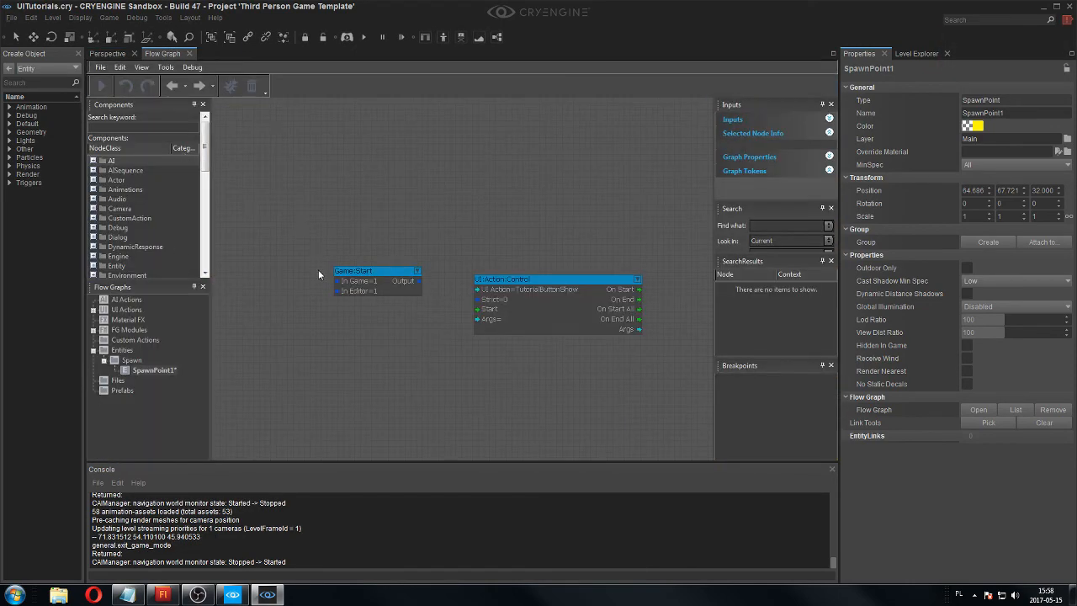
pyautogui.click(94, 309)
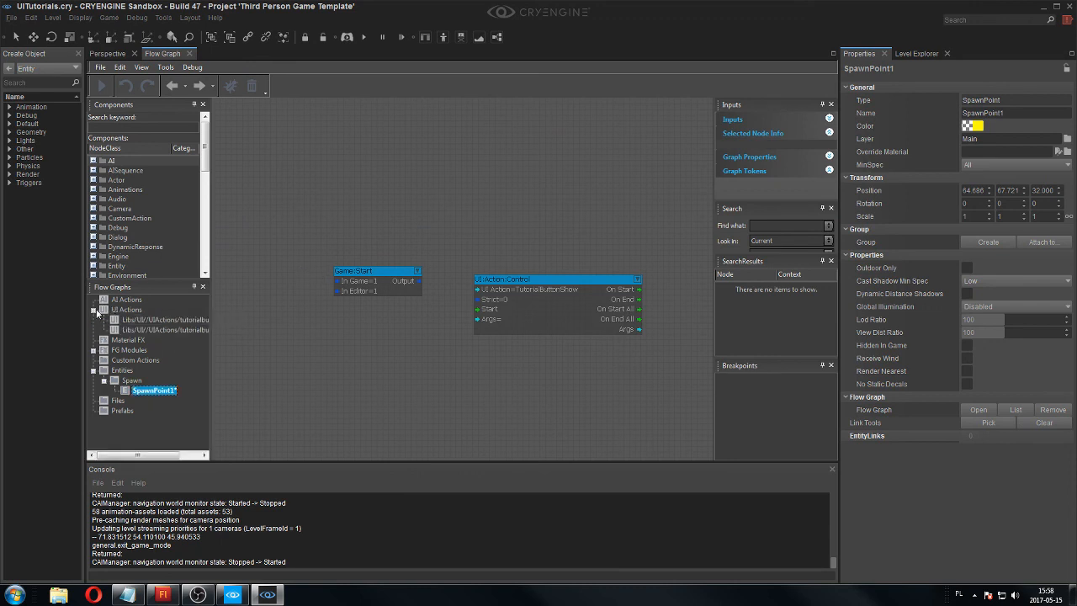
pyautogui.click(94, 310)
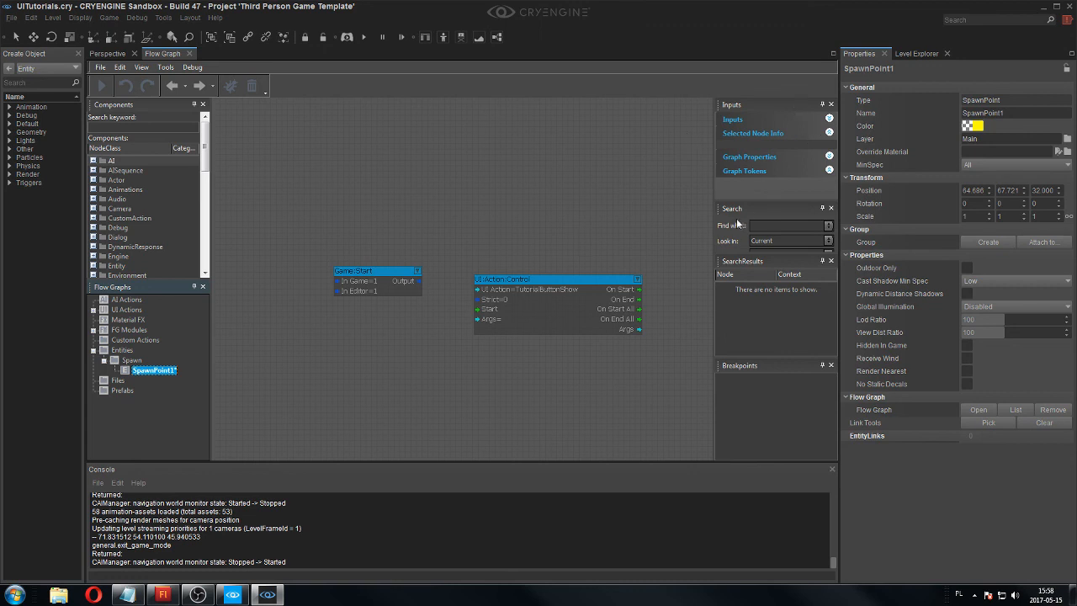
pyautogui.scroll(4, 553, 223)
pyautogui.scroll(-3, 532, 241)
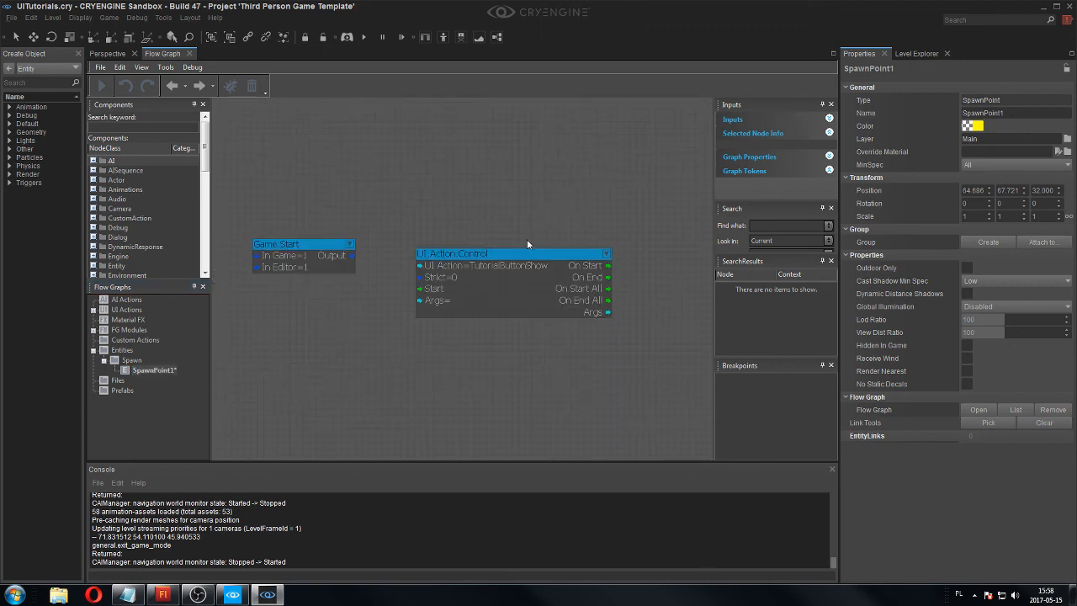
pyautogui.rightClick(341, 258)
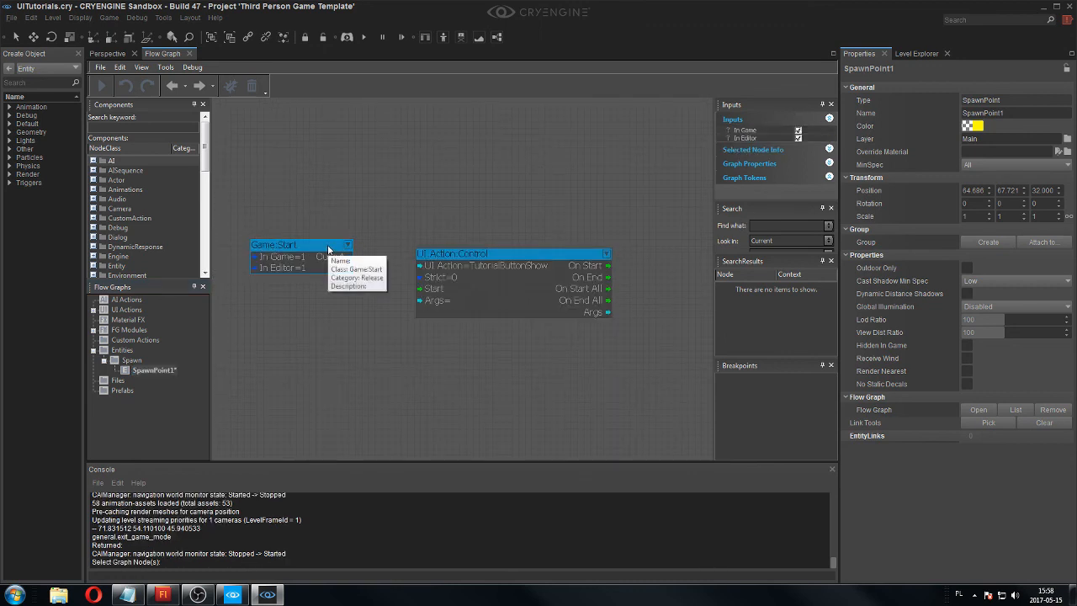
pyautogui.click(355, 276)
# Add a Debug:InputKey node to the graph and place it beside the UI:Action:Control node.
pyautogui.rightClick(295, 139)
pyautogui.moveTo(317, 143)
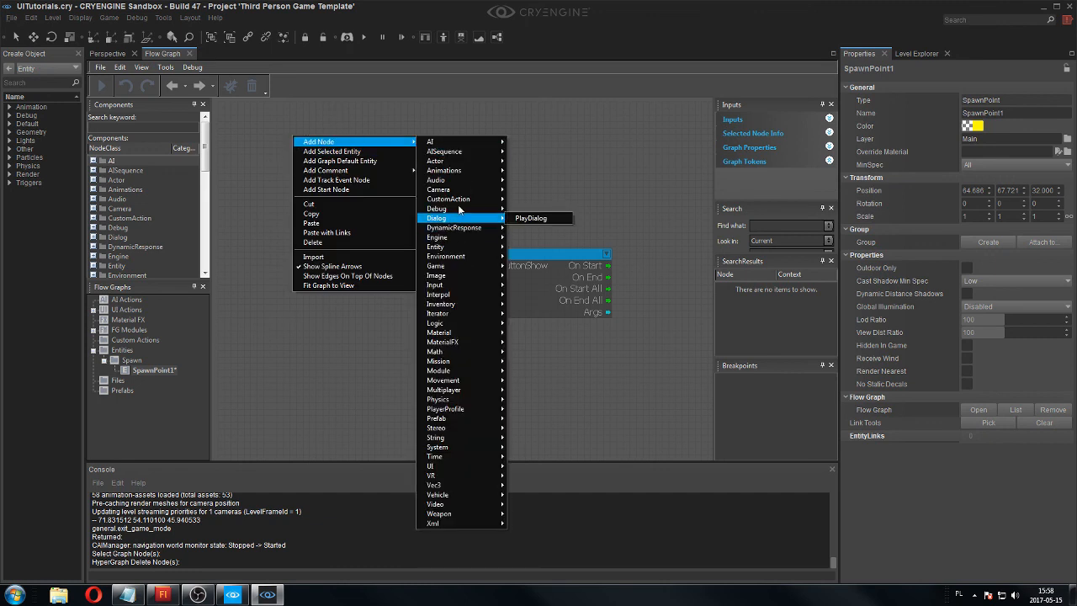
pyautogui.moveTo(459, 210)
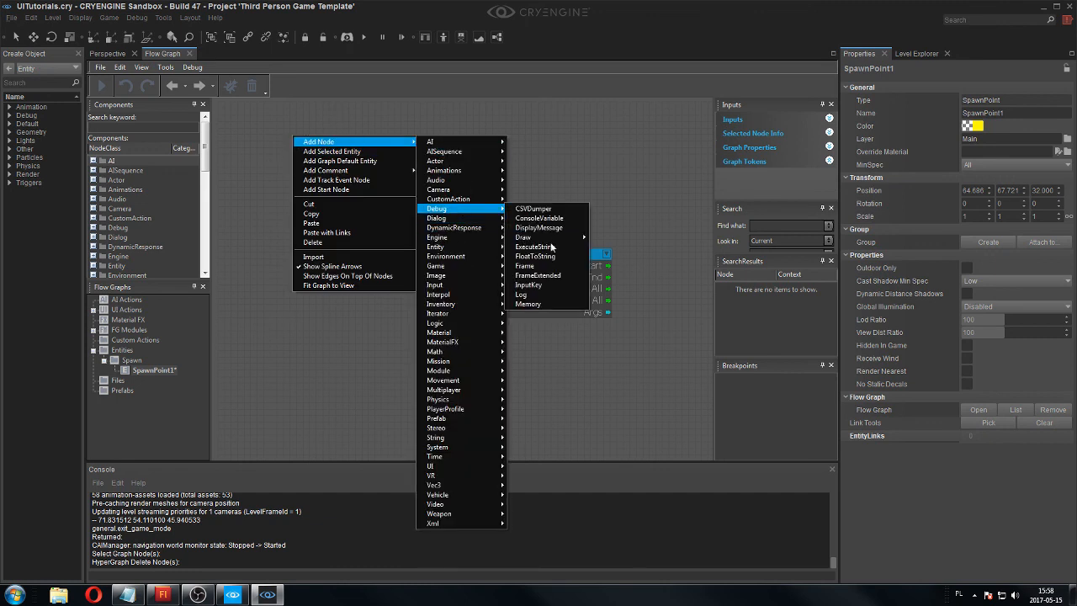
pyautogui.click(529, 284)
pyautogui.moveTo(346, 143); pyautogui.dragTo(303, 240)
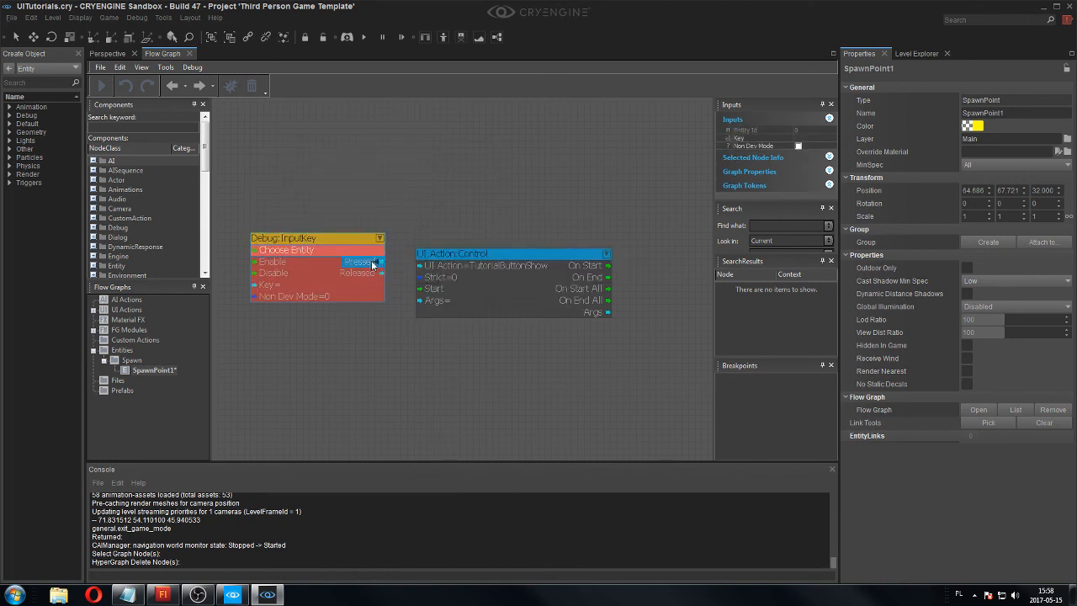
# Connect the InputKey node's Pressed output to the Start input of the TutorialButtonShow control and set its key to h.
pyautogui.moveTo(419, 287); pyautogui.dragTo(421, 290)
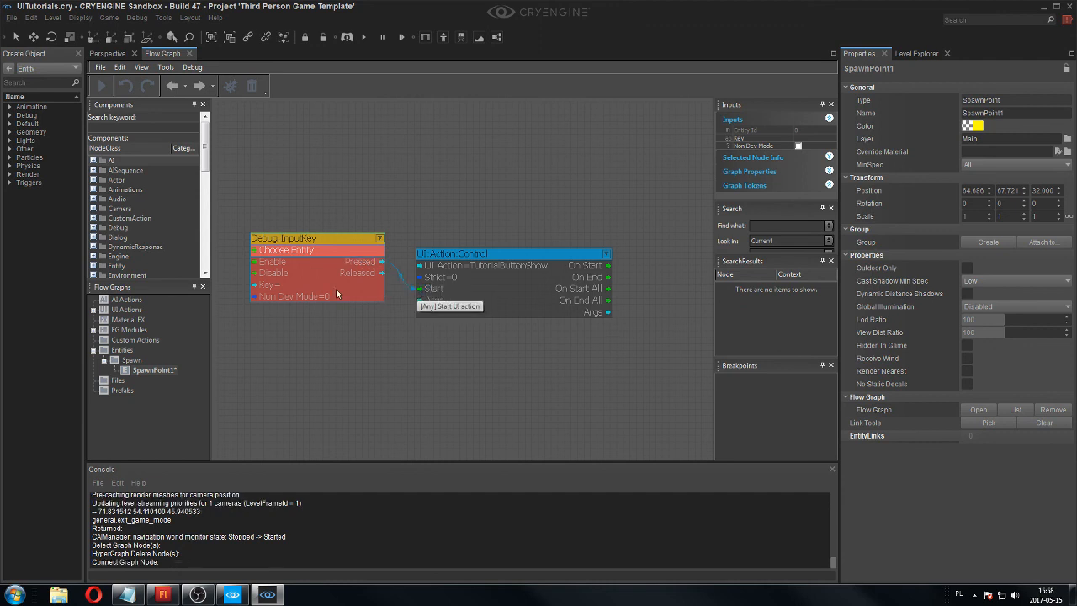
pyautogui.doubleClick(280, 286)
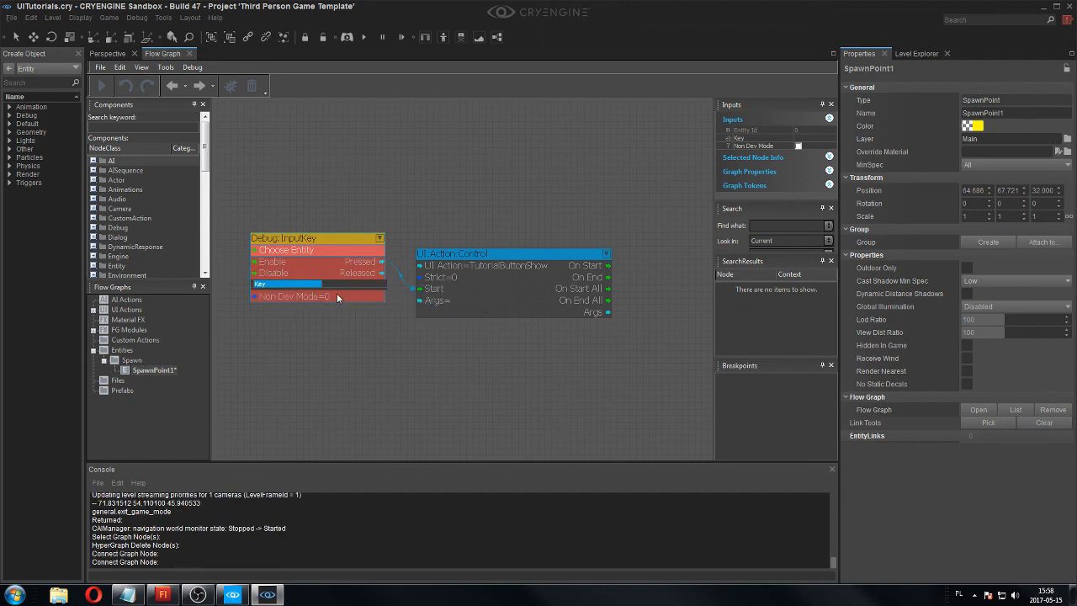
pyautogui.write('h')
pyautogui.press('Return')
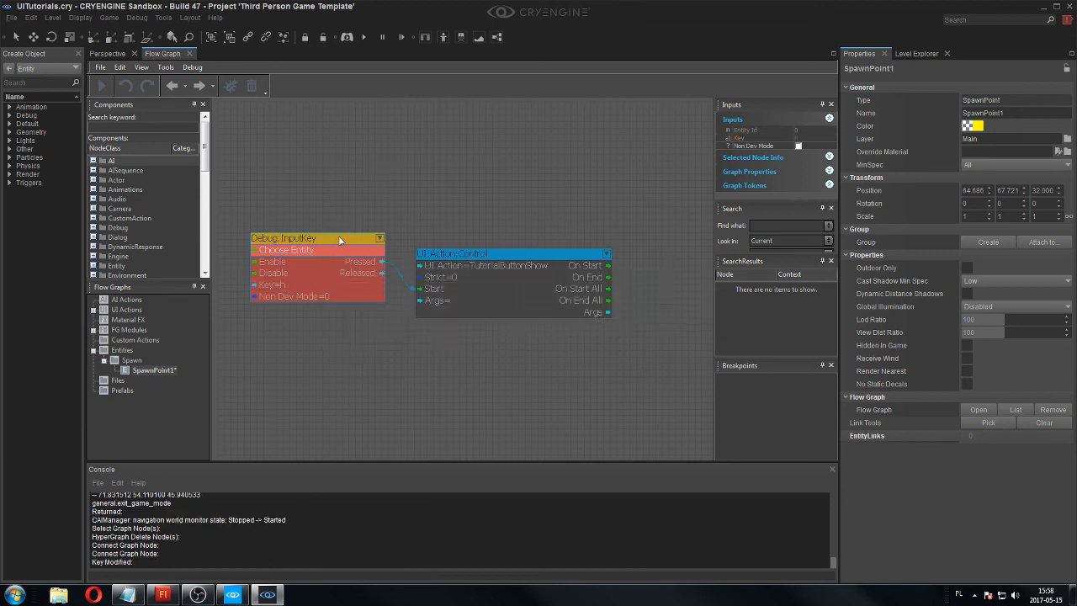
# Duplicate the Debug:InputKey node and place the copy above the original.
pyautogui.moveTo(340, 241); pyautogui.dragTo(321, 246)
pyautogui.hotkey('ctrl', 'v')
pyautogui.moveTo(360, 185); pyautogui.dragTo(291, 154)
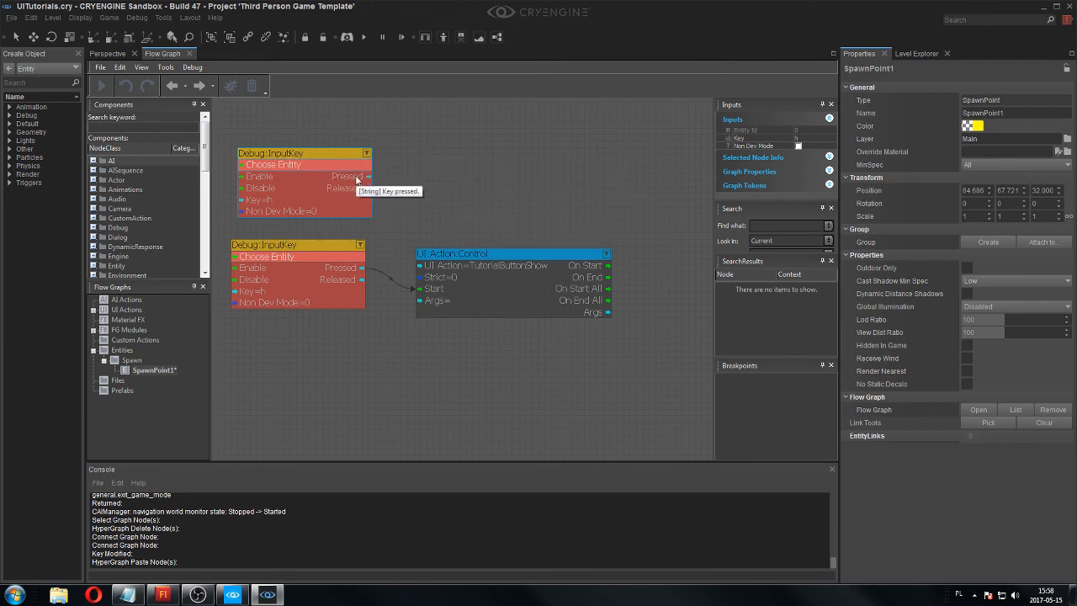
# Duplicate the UI:Action:Control node and place the copy beside the upper InputKey node.
pyautogui.moveTo(487, 255); pyautogui.dragTo(485, 253)
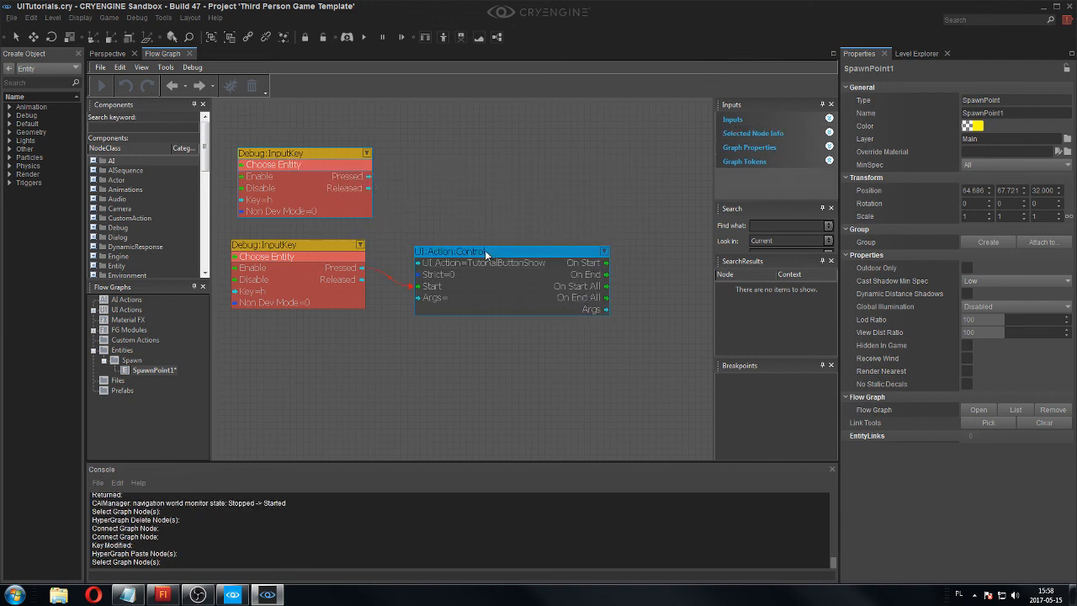
pyautogui.hotkey('ctrl', 'v')
pyautogui.hotkey('ctrl', 'z')
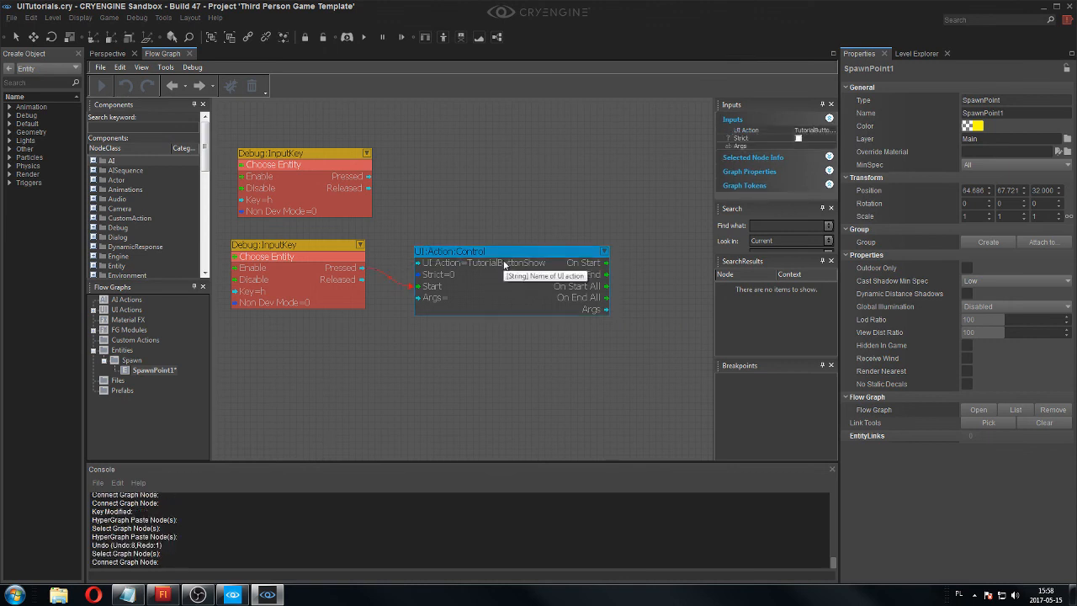
pyautogui.rightClick(504, 266)
pyautogui.click(538, 263)
pyautogui.moveTo(577, 252); pyautogui.dragTo(495, 169)
# Set the UI action of the upper UI:Action:Control node to tutorialbuttonhide.
pyautogui.doubleClick(506, 180)
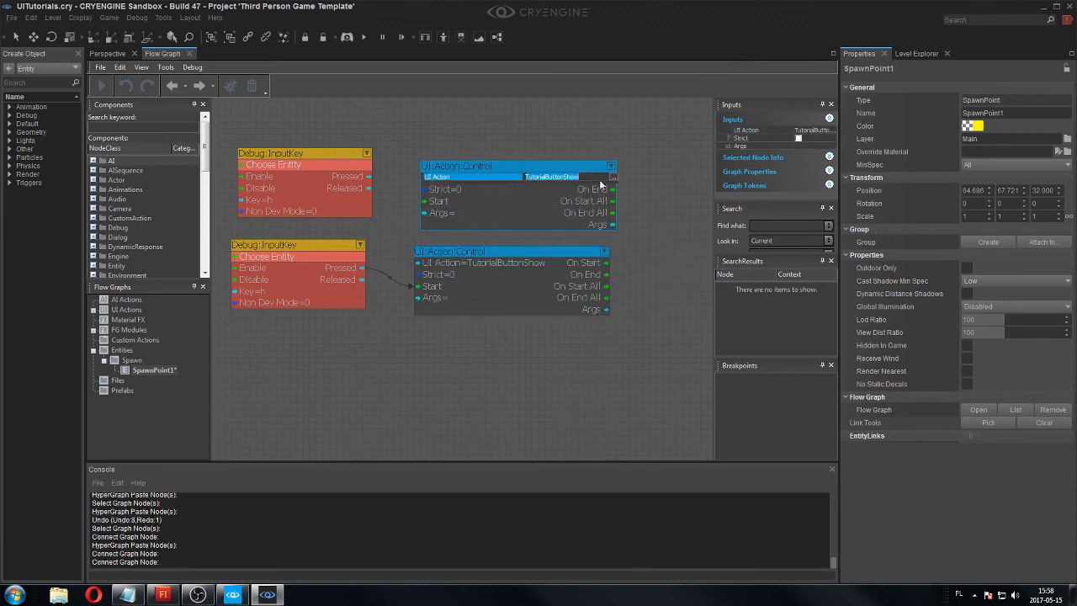
pyautogui.click(613, 177)
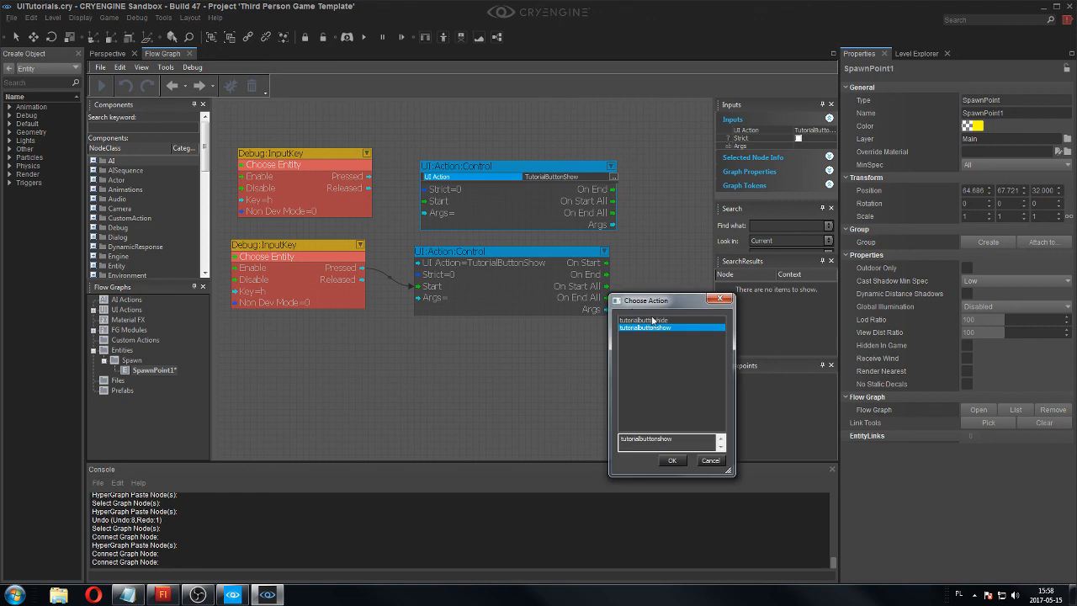
pyautogui.doubleClick(653, 320)
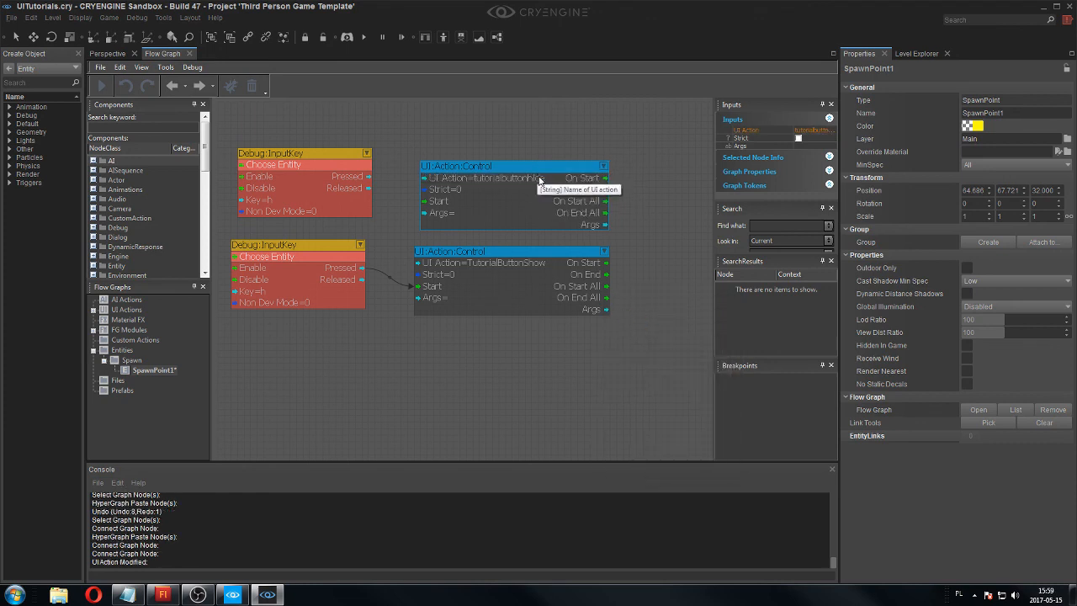
# Connect the upper InputKey node's Pressed output to the Start input of the tutorialbuttonhide control and set its key to g.
pyautogui.click(355, 176)
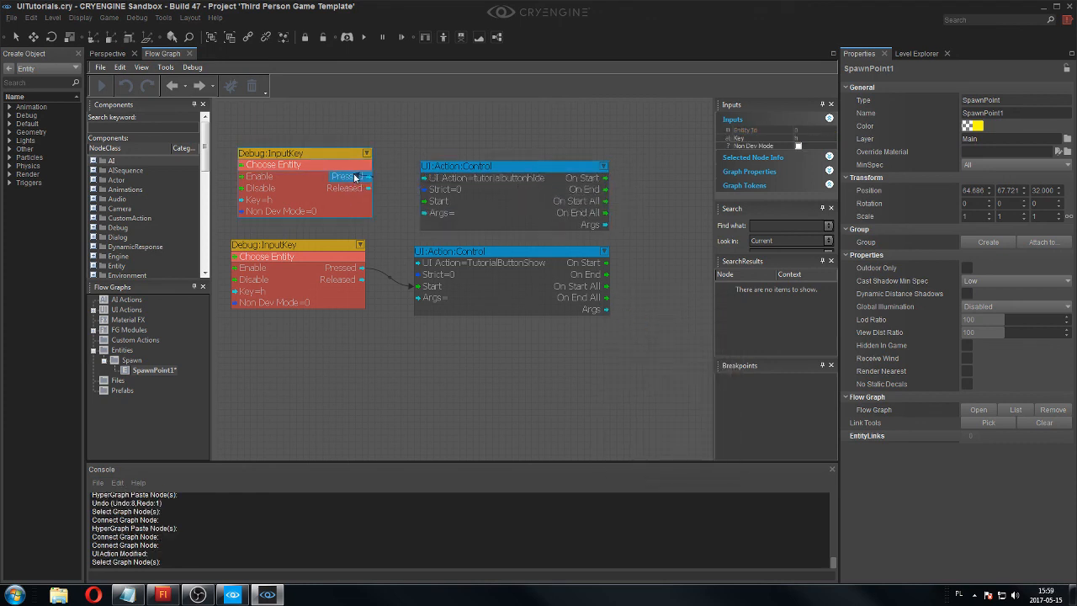
pyautogui.moveTo(355, 177); pyautogui.dragTo(420, 202)
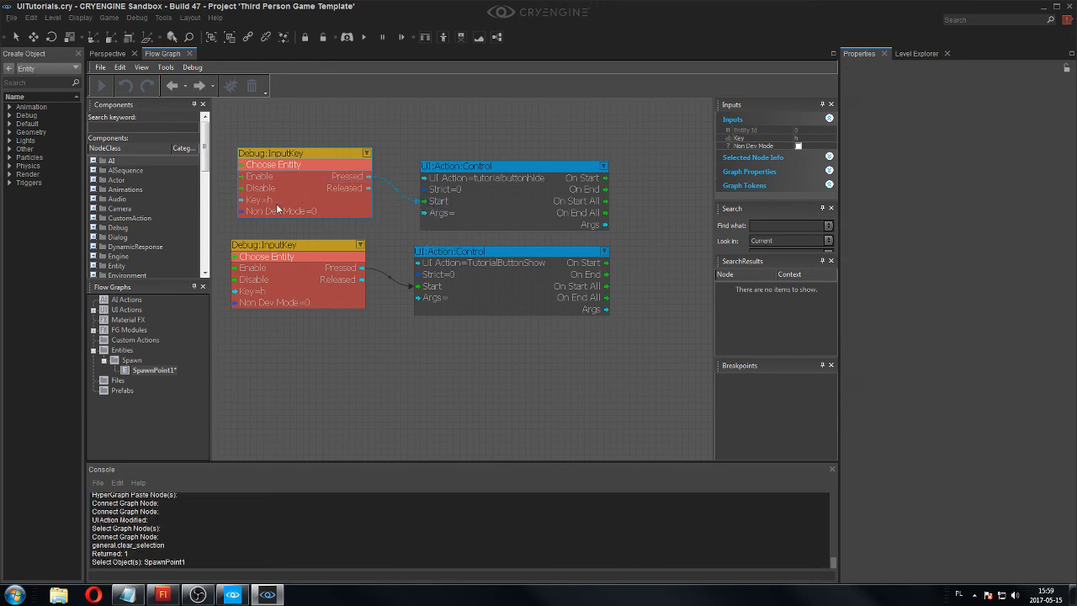
pyautogui.doubleClick(277, 202)
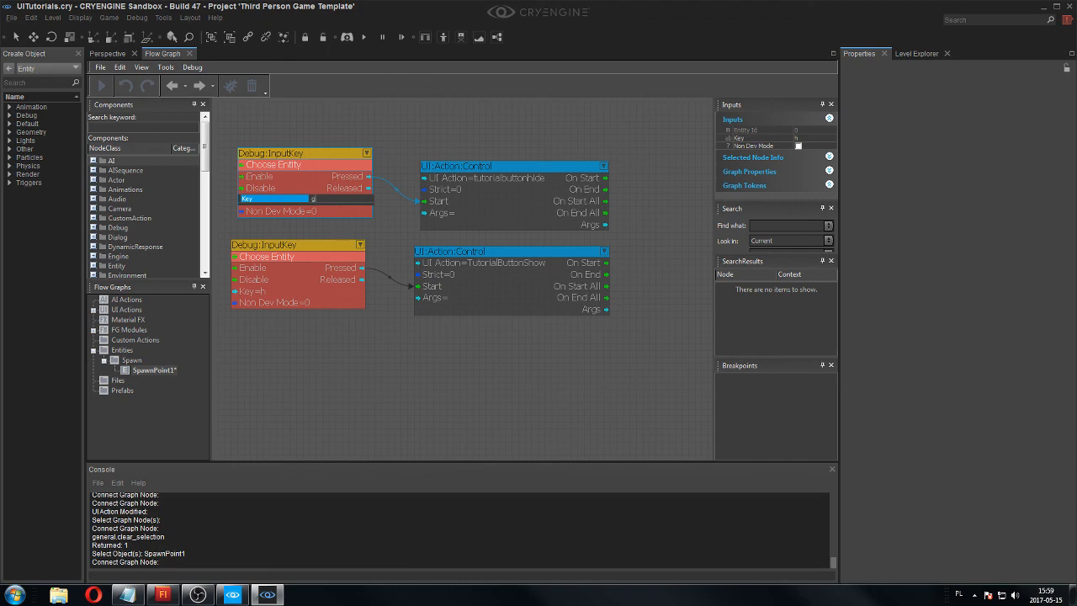
pyautogui.press('Return')
pyautogui.click(390, 142)
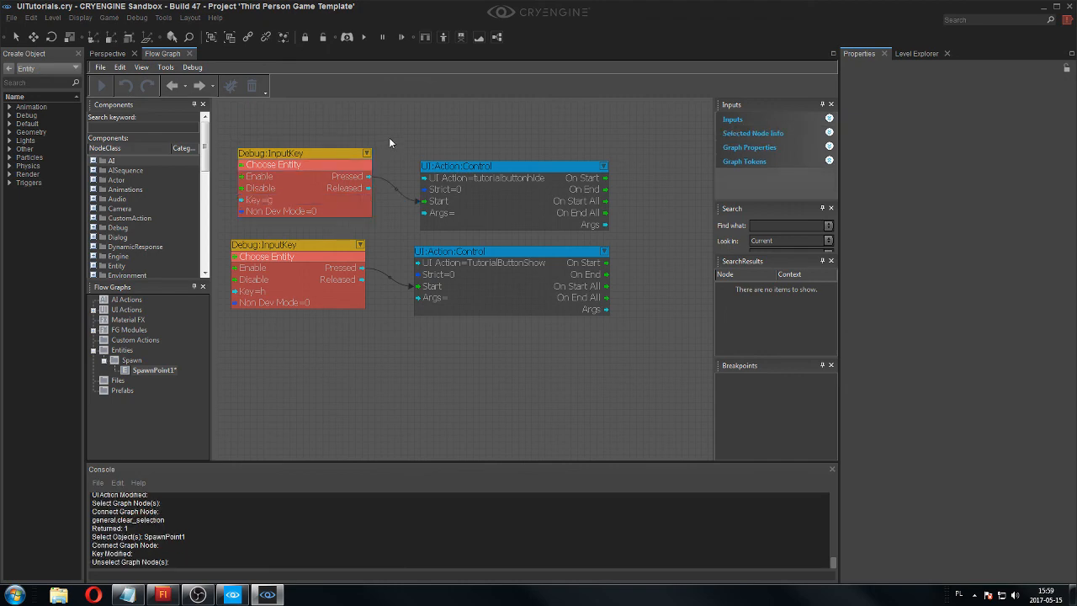
# Run the level in game mode to test the key-driven display of the Click me button, press the button, and return to editing.
pyautogui.click(107, 54)
pyautogui.hotkey('ctrl', 'g')
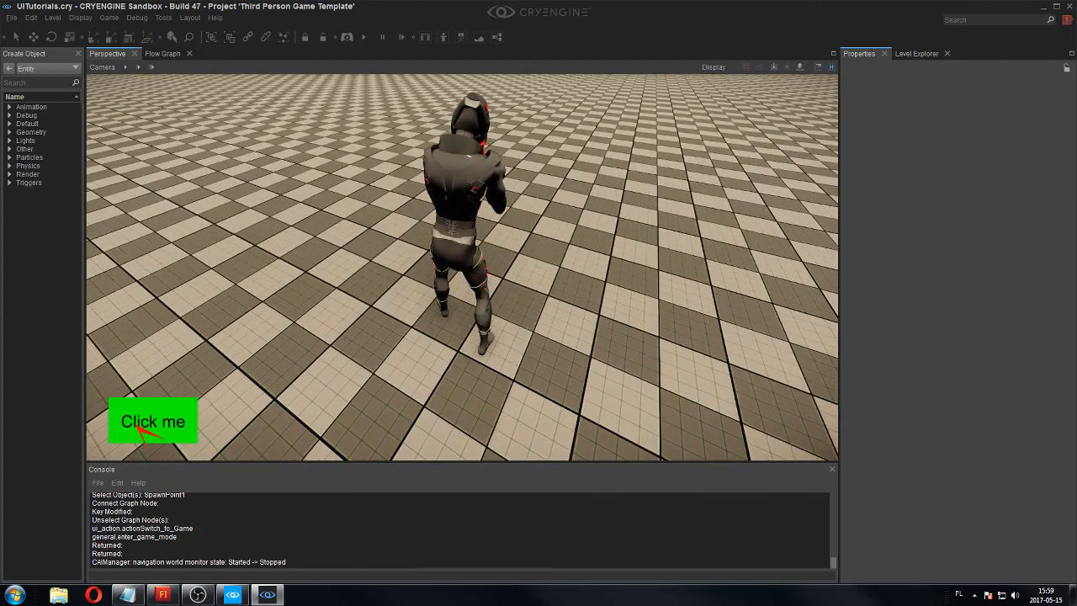
pyautogui.click(143, 424)
pyautogui.press('Escape')
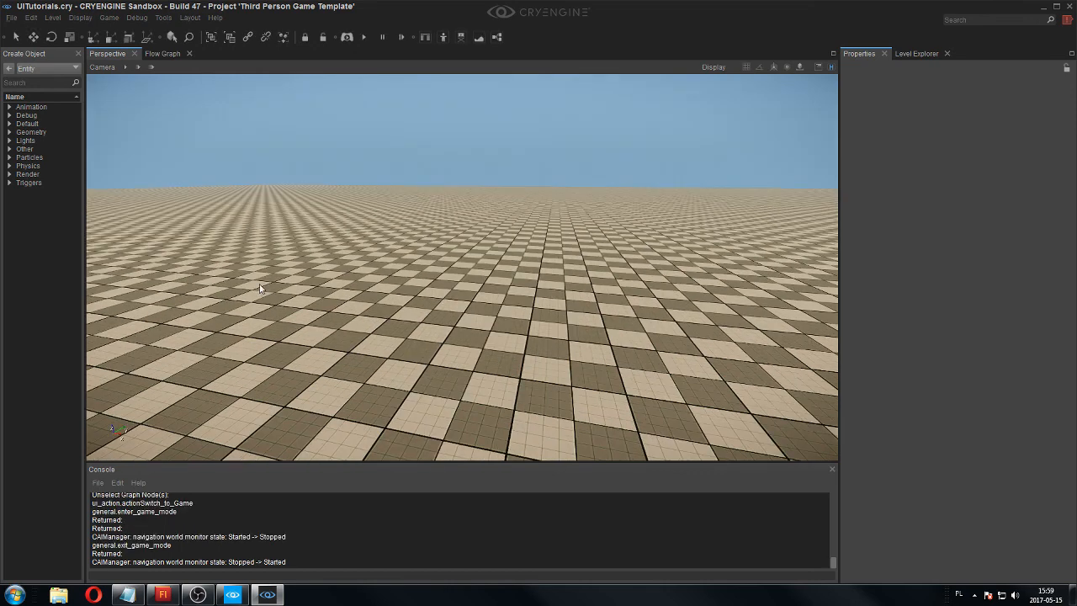
# Examine the finished flow graph with the two InputKey nodes driving the show and hide UI actions.
pyautogui.click(160, 53)
pyautogui.scroll(-5, 423, 229)
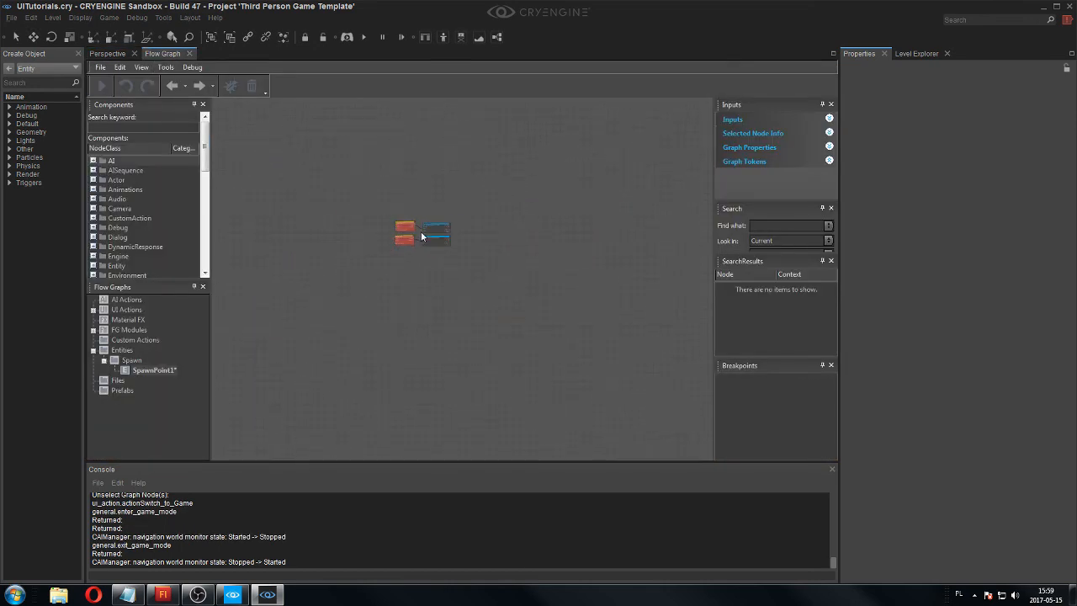
pyautogui.scroll(4, 424, 223)
pyautogui.moveTo(424, 225); pyautogui.dragTo(431, 238, button='right')
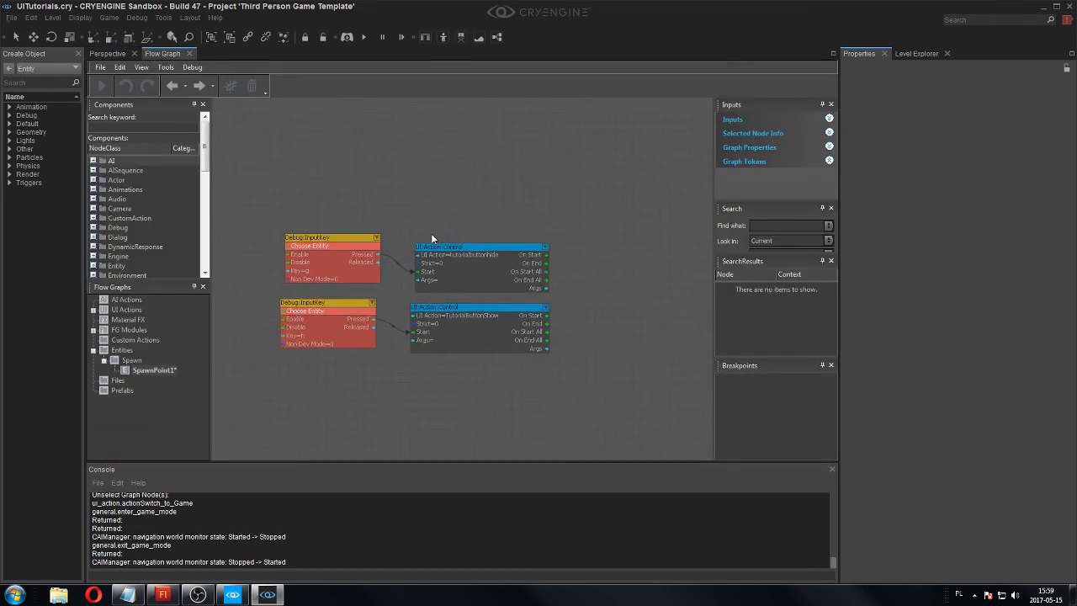
pyautogui.moveTo(638, 175); pyautogui.dragTo(290, 362)
pyautogui.click(520, 175)
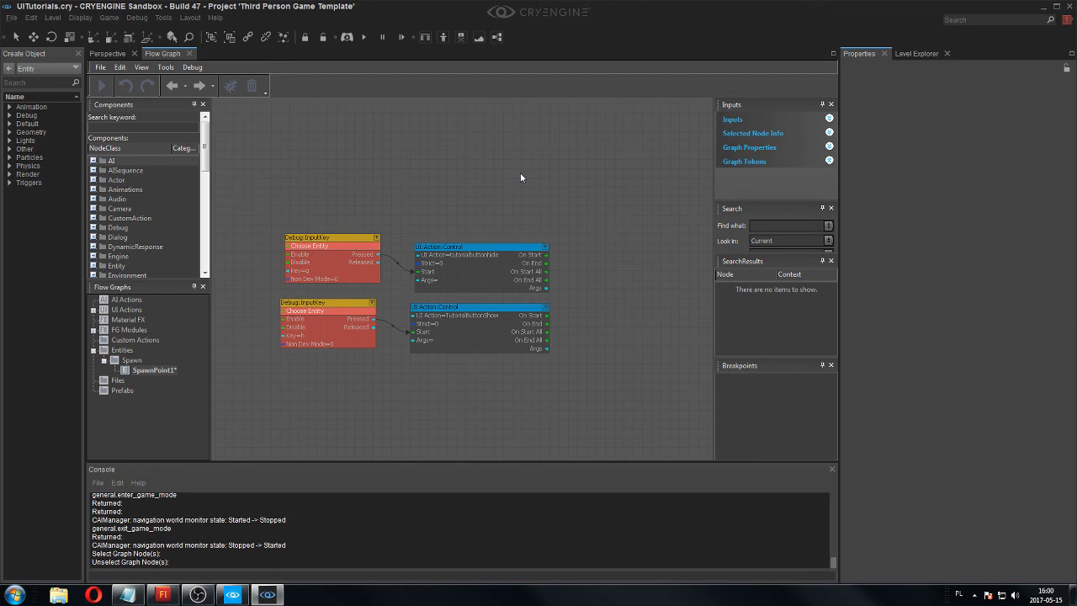
pyautogui.moveTo(589, 163); pyautogui.dragTo(293, 412)
pyautogui.click(623, 201)
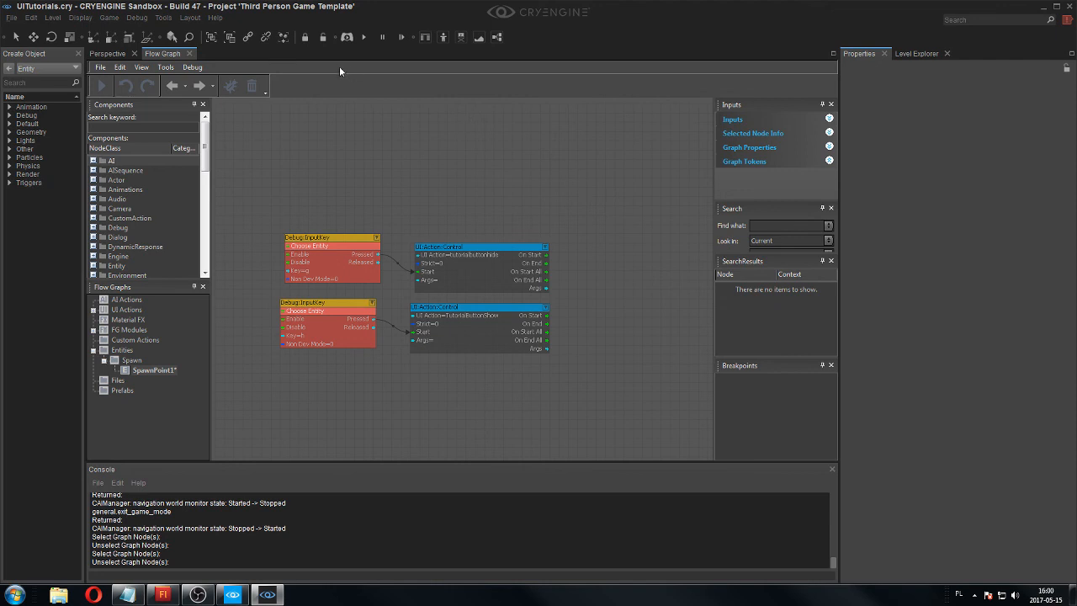
pyautogui.click(196, 597)
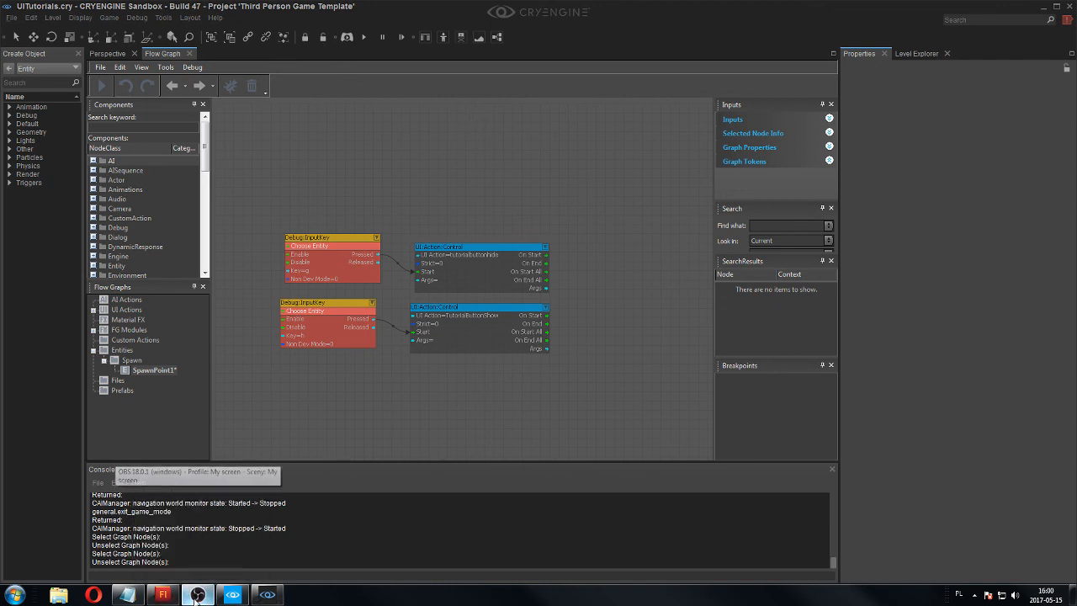